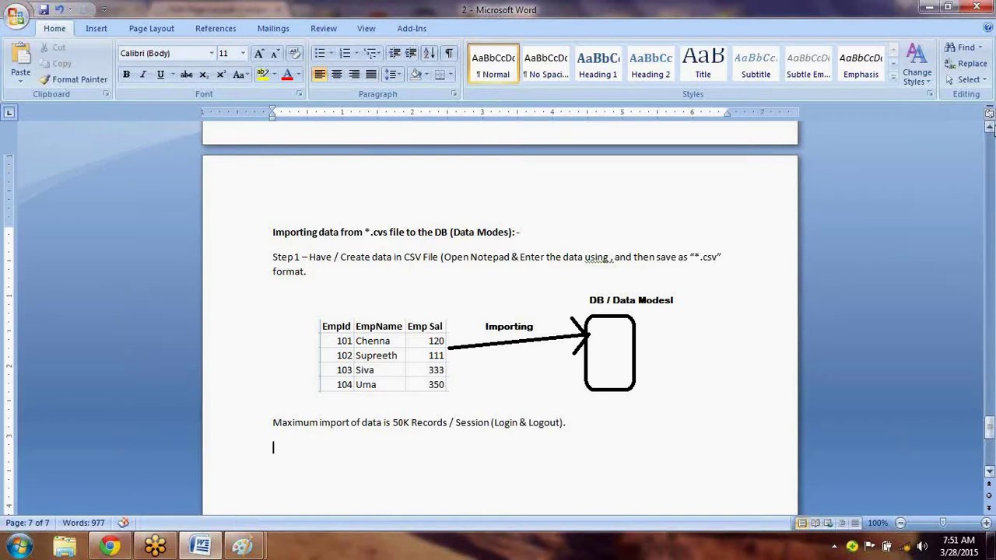
click(989, 126)
click(990, 127)
click(990, 127)
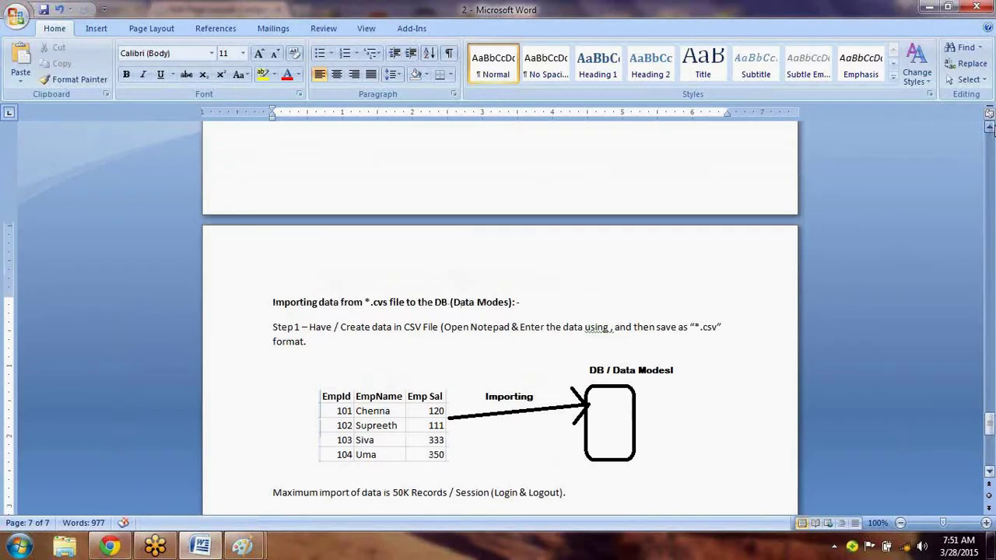
click(990, 127)
click(989, 127)
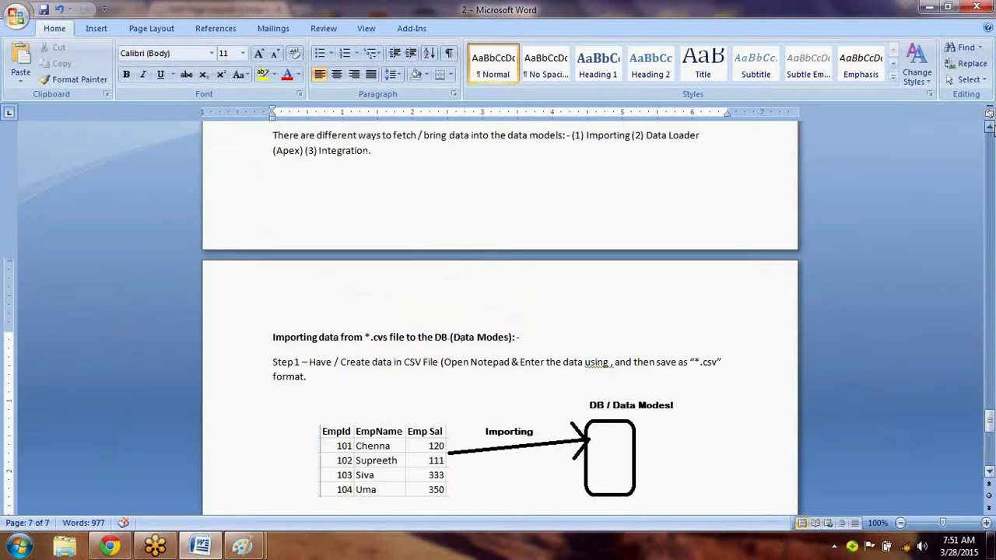
click(989, 126)
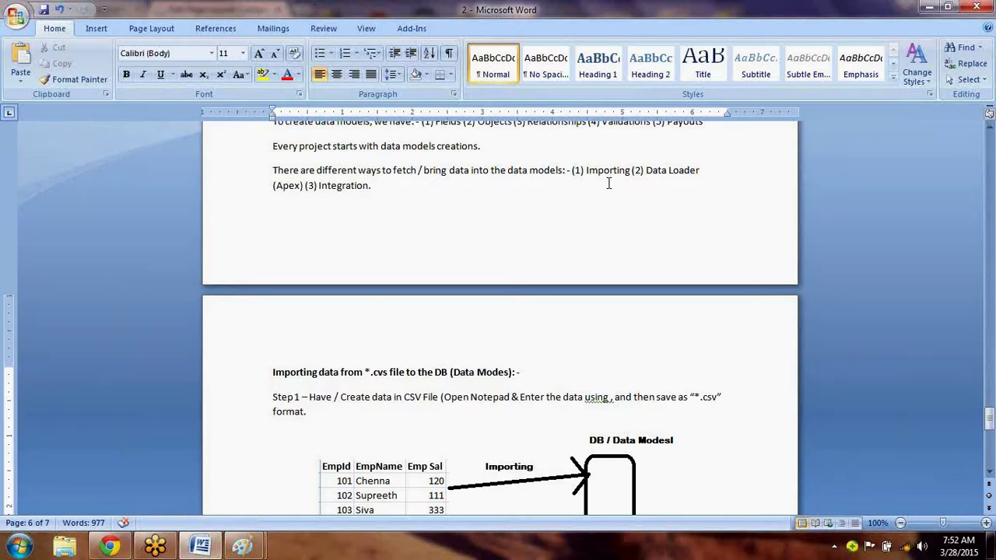
scroll(609, 184, down, 3)
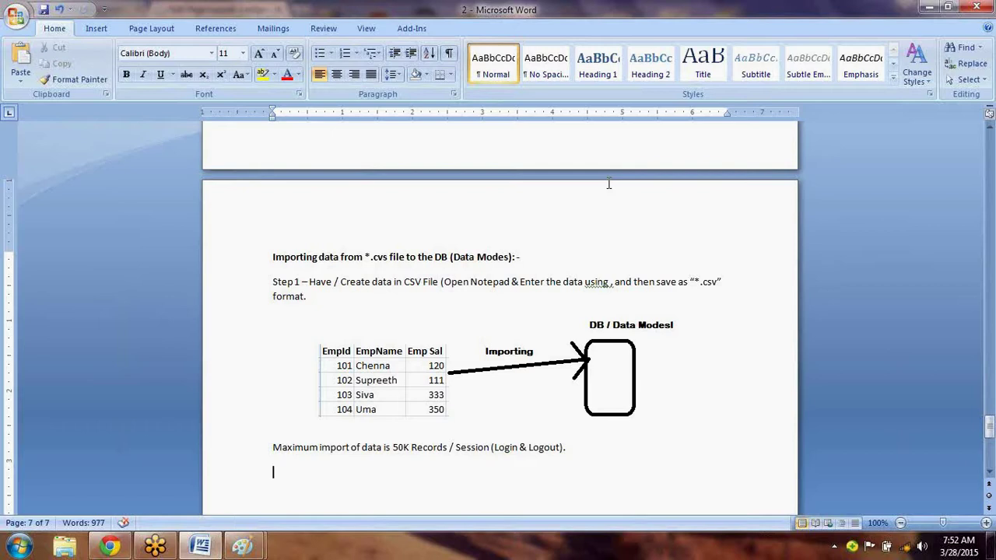
Type 'If we want to import >50K records, then go for', correcting the misspelling 'recotds' to 'records'.
text(If we want to i)
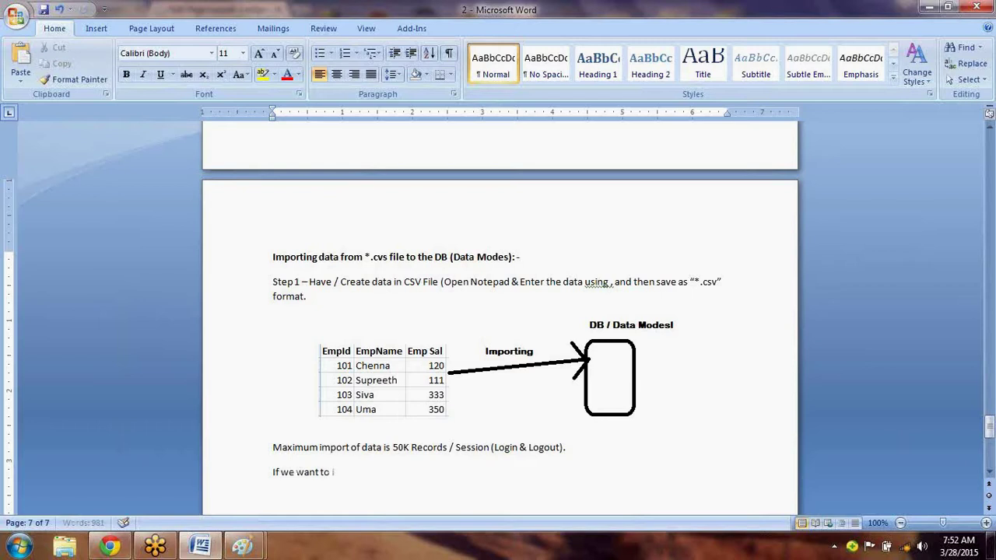
text(mport >50K re)
key(BackSpace)
key(BackSpace)
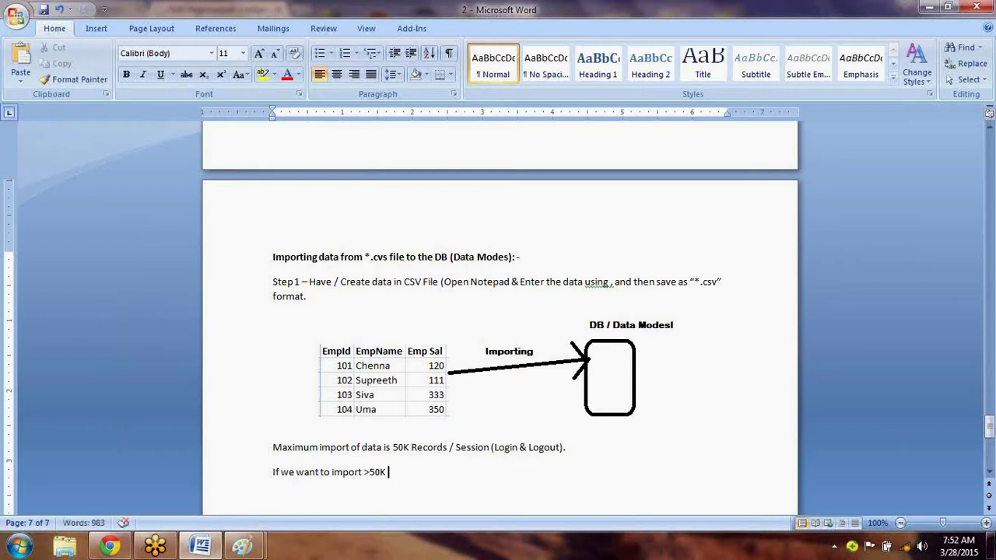
text(recotds, then)
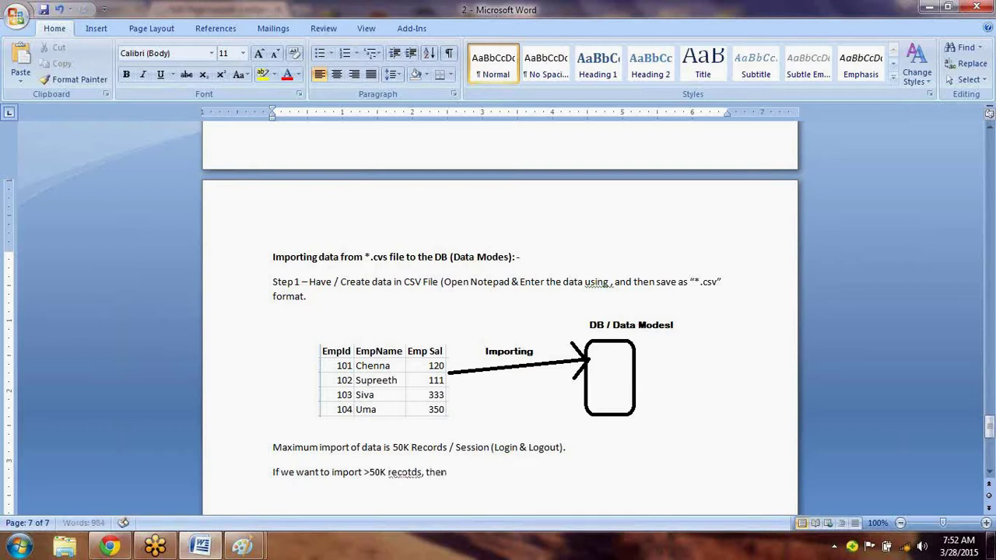
text( go for)
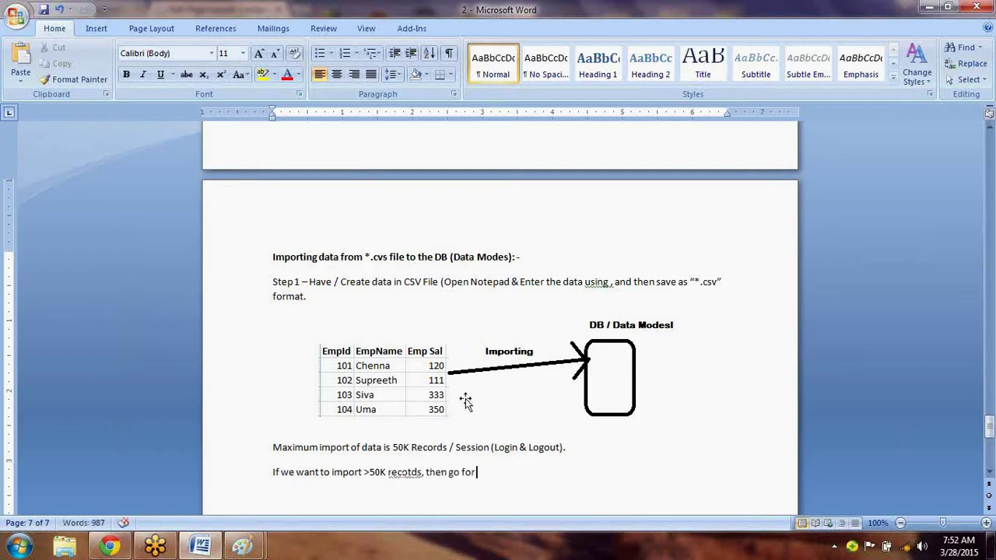
click(410, 474)
right_click(410, 475)
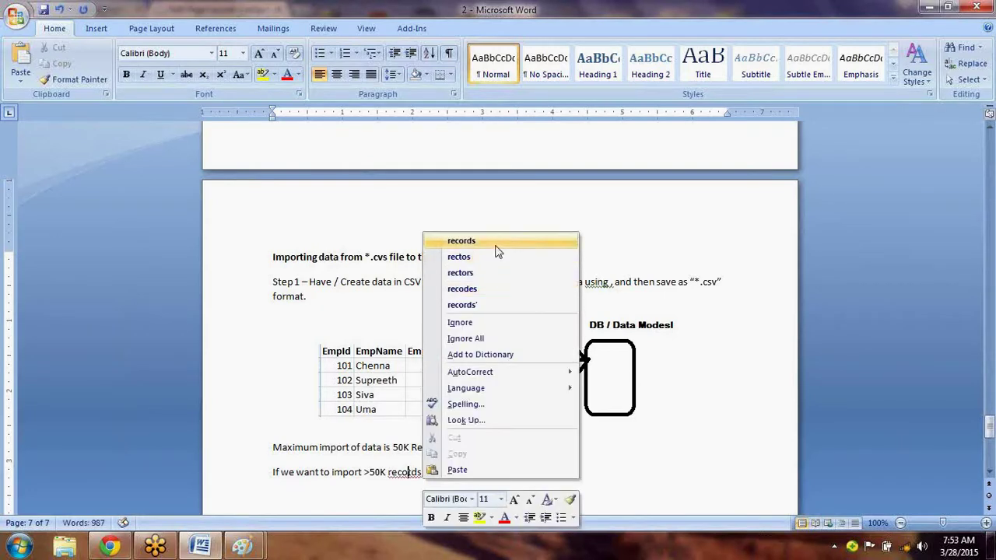
click(496, 241)
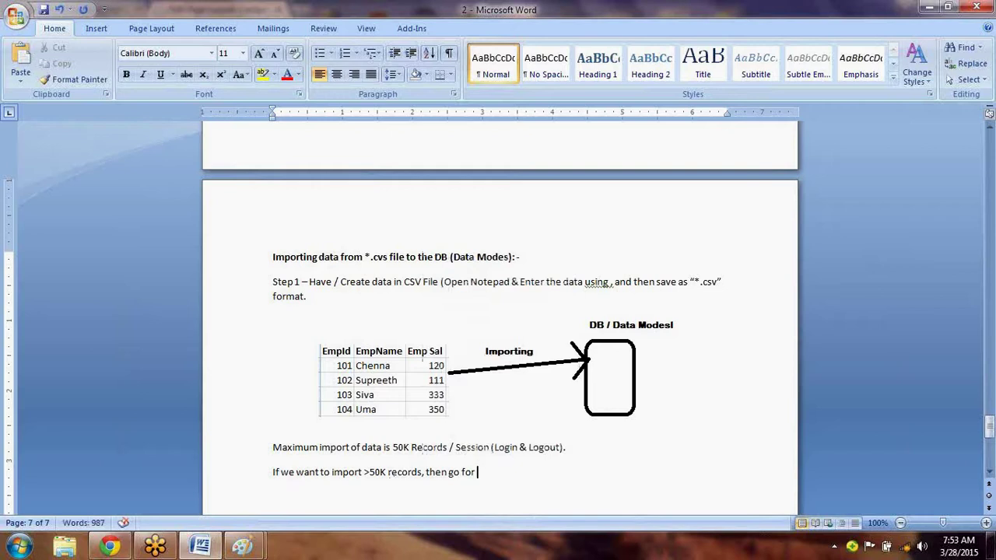
End the sentence with "Data Loaders". and start a new line.
text("Data Load)
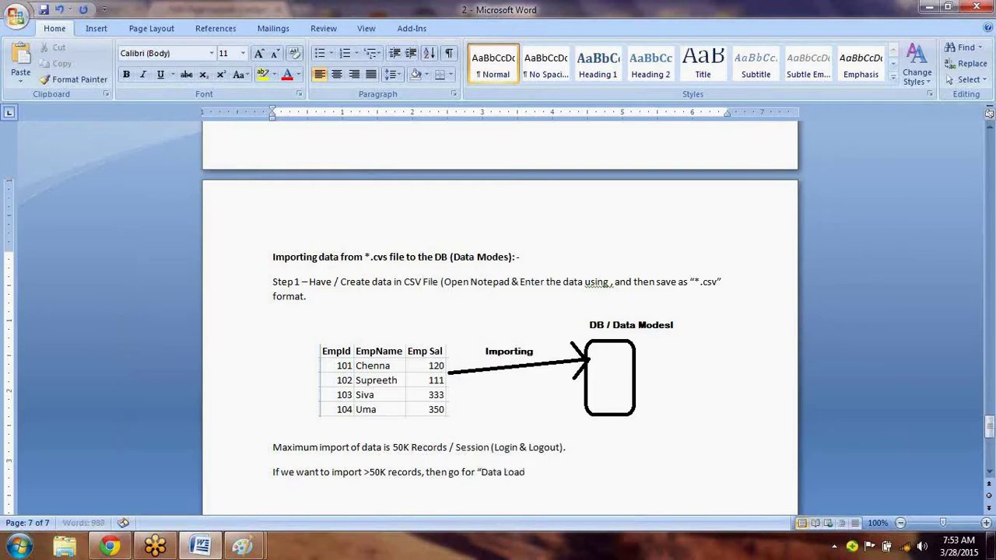
key(BackSpace)
key(BackSpace)
text(ader)
text(s".)
key(Return)
Type 'Step 2 --' on the empty line below the notes and save with Ctrl+S.
click(989, 476)
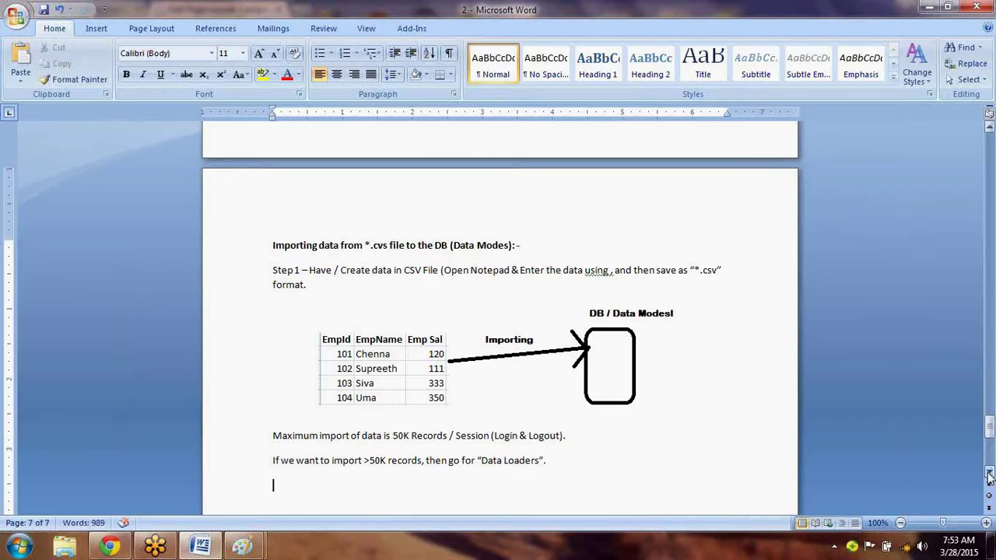
click(989, 477)
click(989, 476)
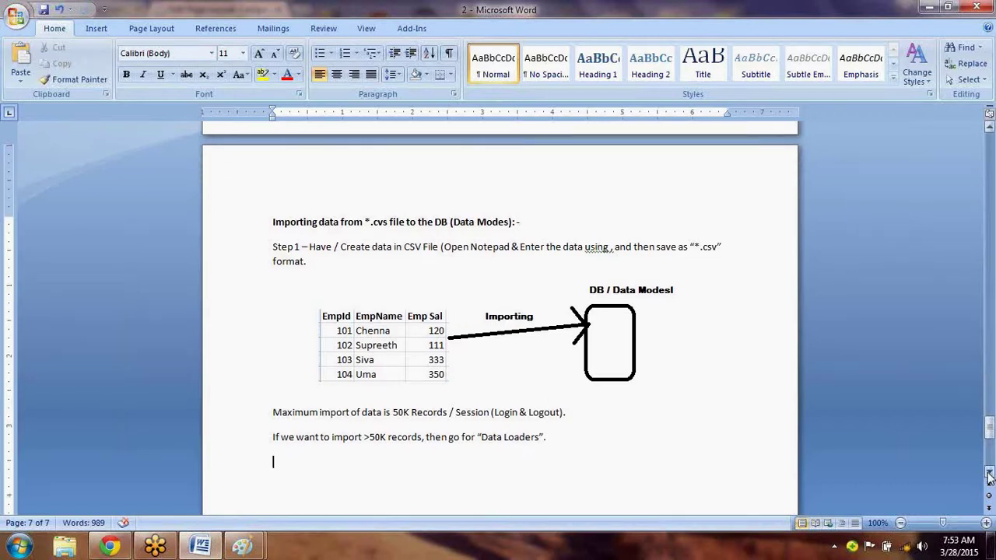
click(989, 476)
click(989, 476)
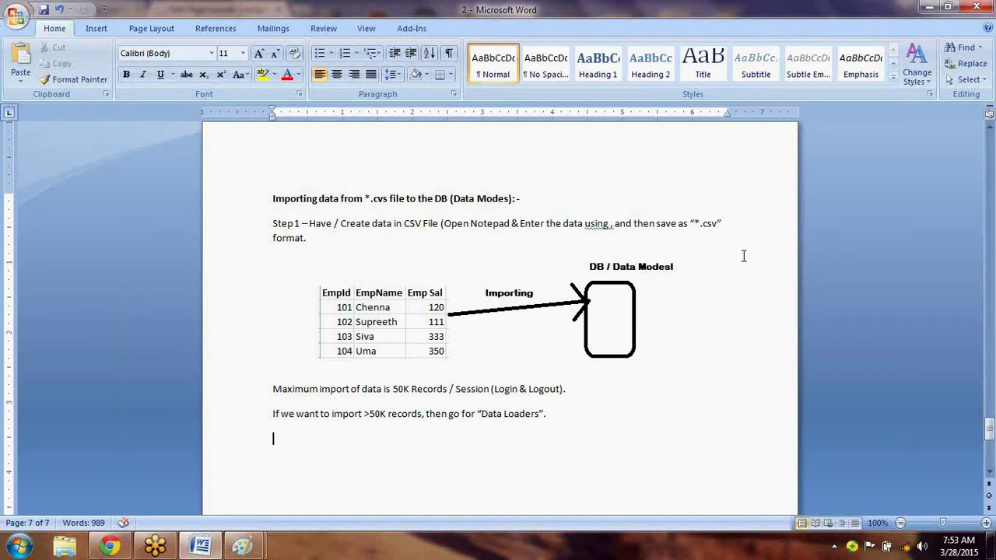
text(Step 2 --)
key(ctrl+s)
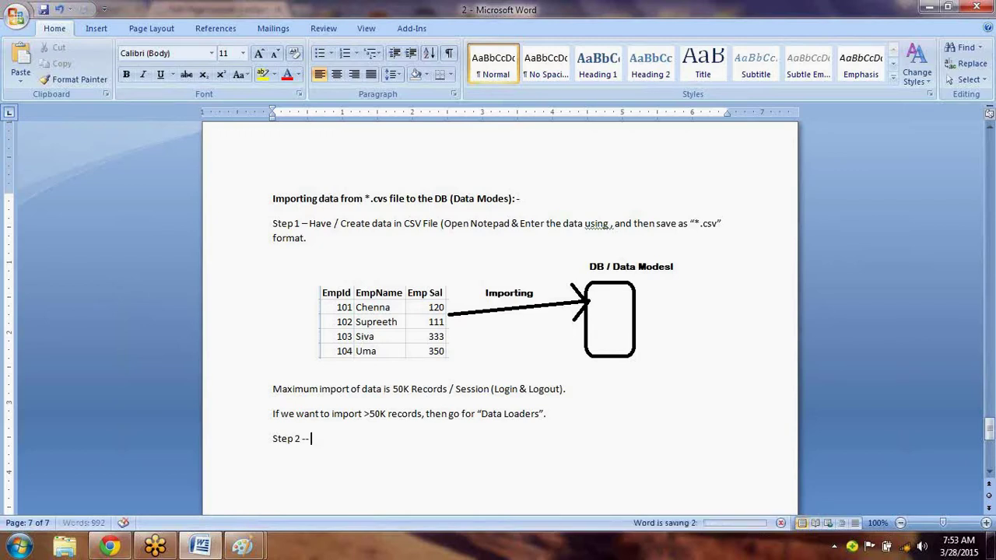
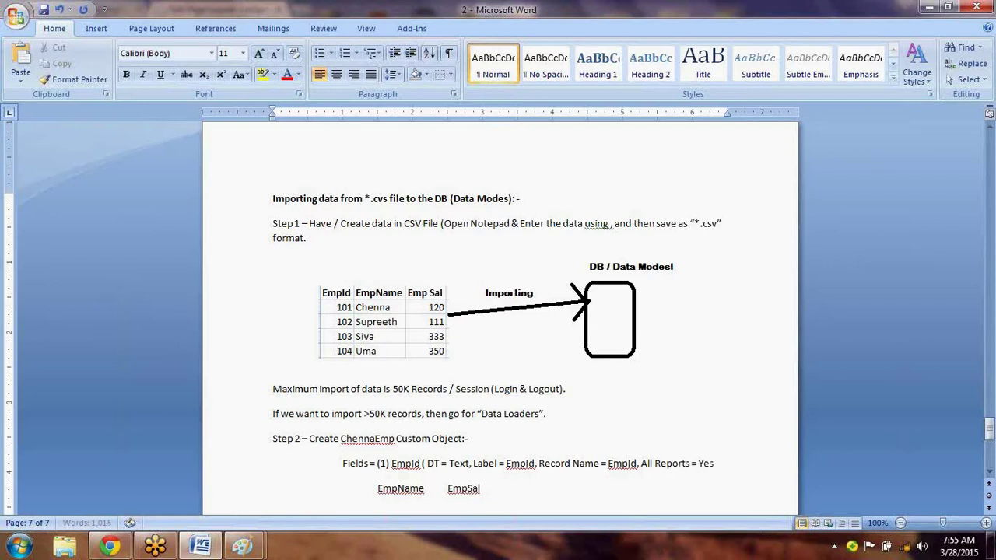
Label EmpName as entry (2) with spec 'DT = Text, length = 18 & Required = true'.
click(481, 488)
key(Left)
key(Left)
key(Left)
key(Left)
key(Left)
key(Left)
key(Left)
key(Left)
key(Left)
key(Left)
key(Left)
key(Left)
key(Left)
key(Left)
text((2))
key(Right)
key(Right)
key(Right)
key(Right)
key(Right)
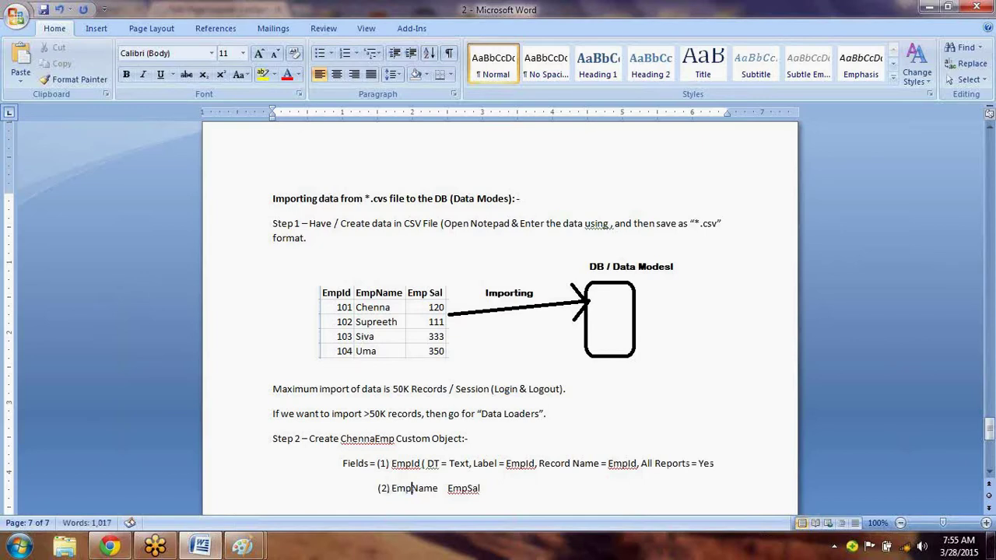
text((DT = T)
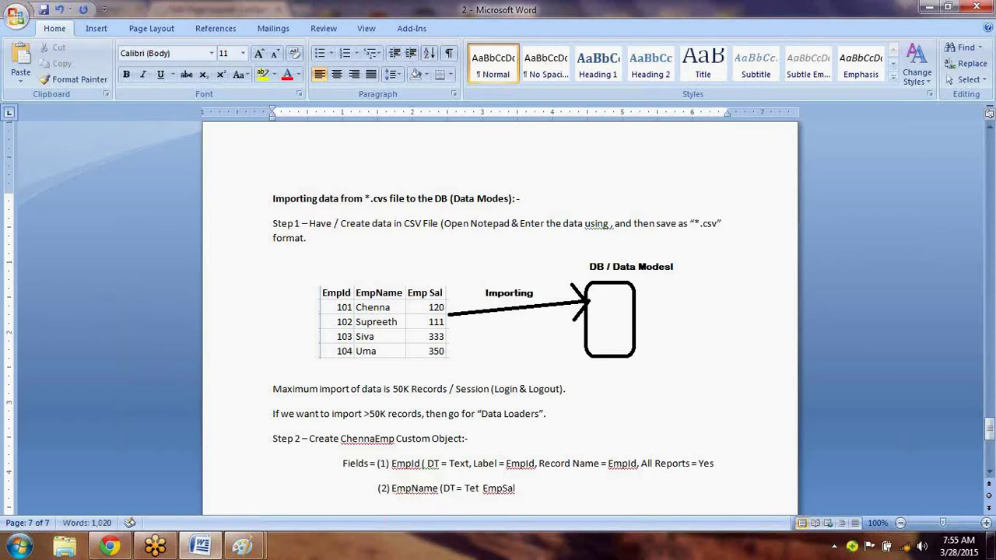
text(ext, )
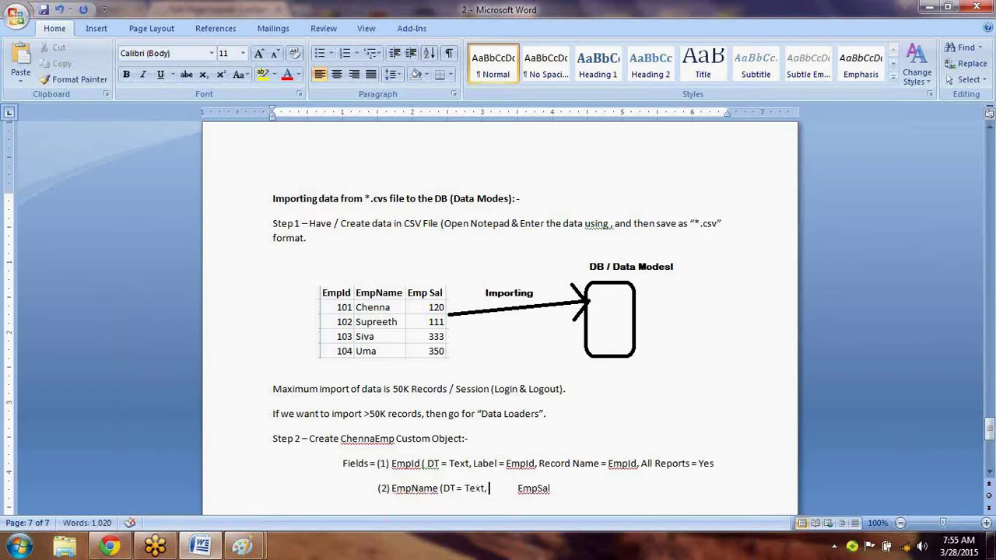
text(length = 18)
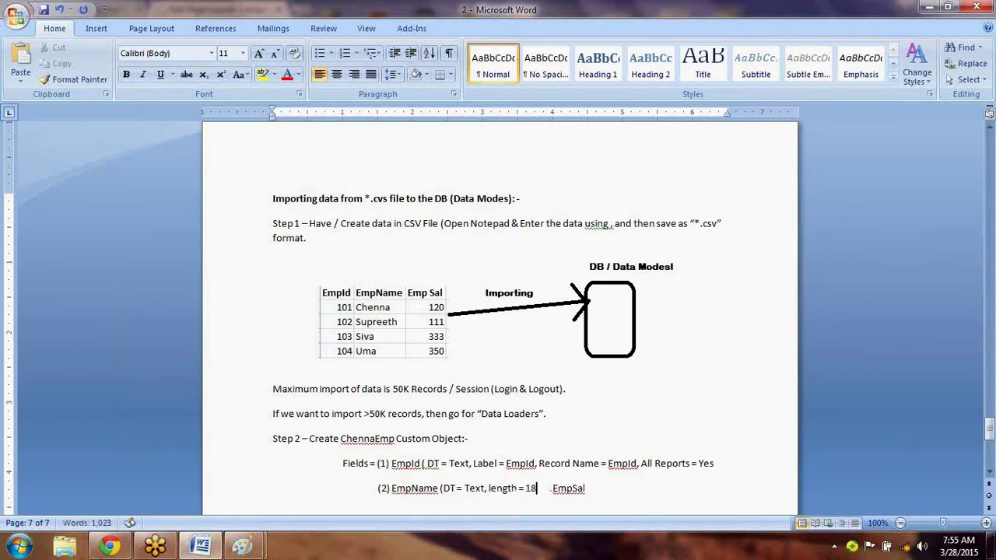
text( & Req)
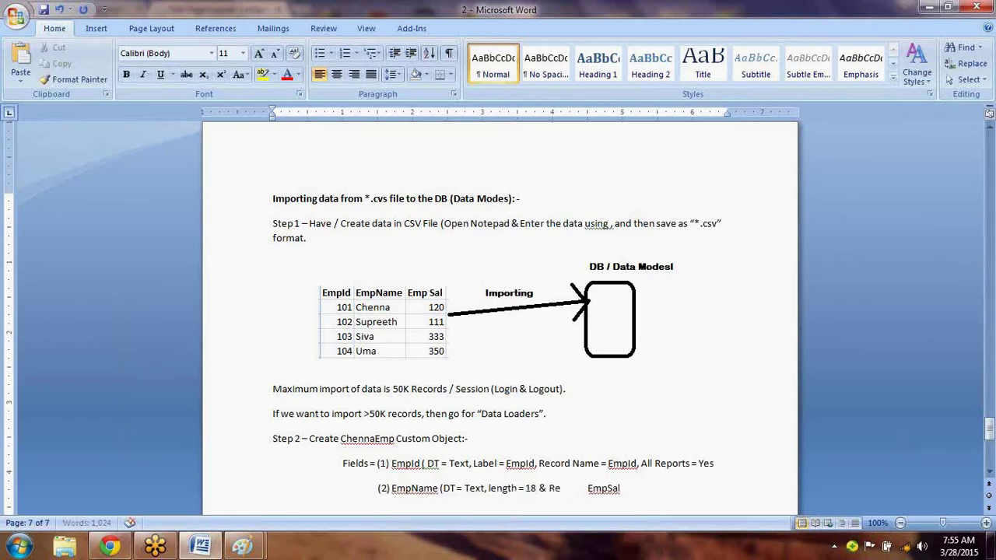
text(uired = tru)
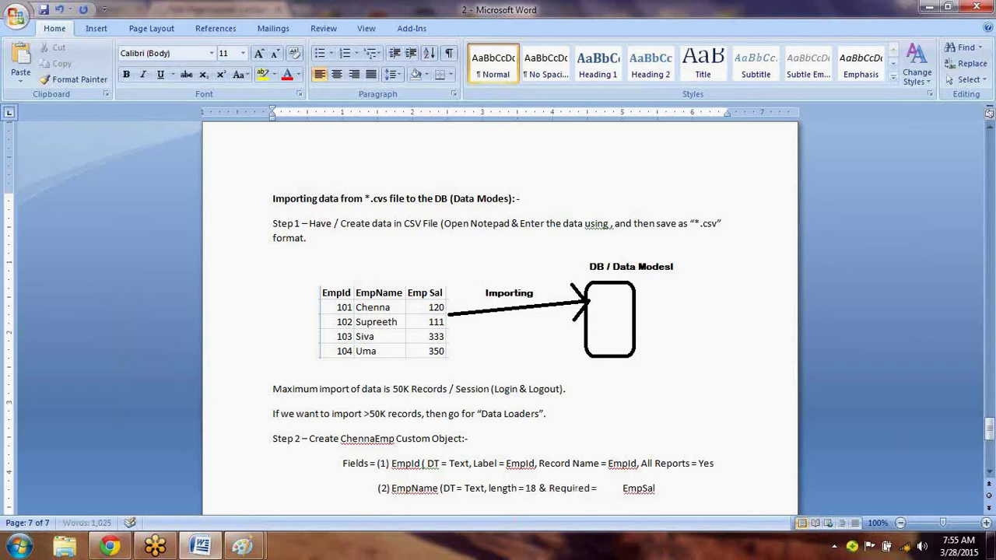
text(e))
Move EmpSal to its own indented line as (3), spec 'DT = Number, Length = 18 & Required = true'.
key(Return)
key(Tab)
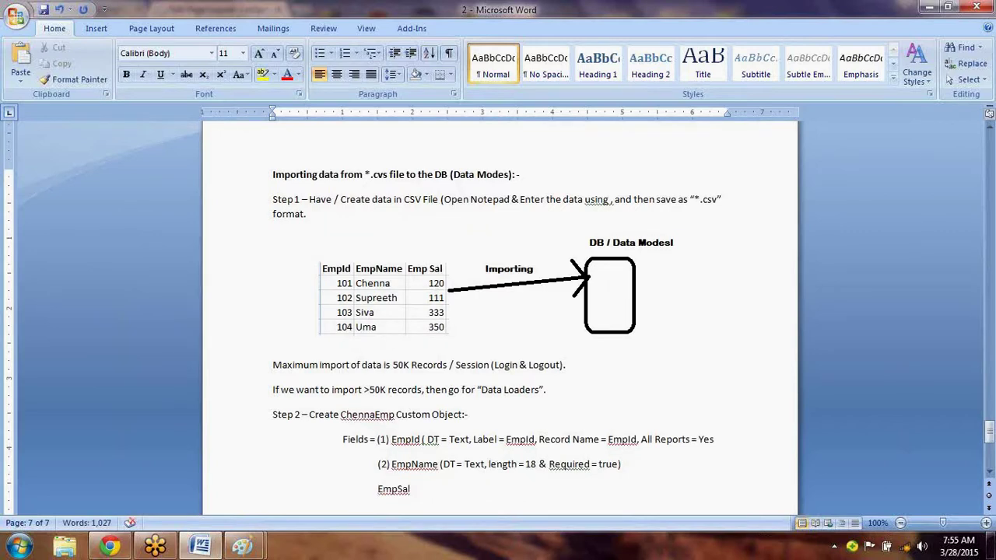
text((3))
key(Right)
key(Right)
key(Right)
key(Right)
key(Right)
key(Right)
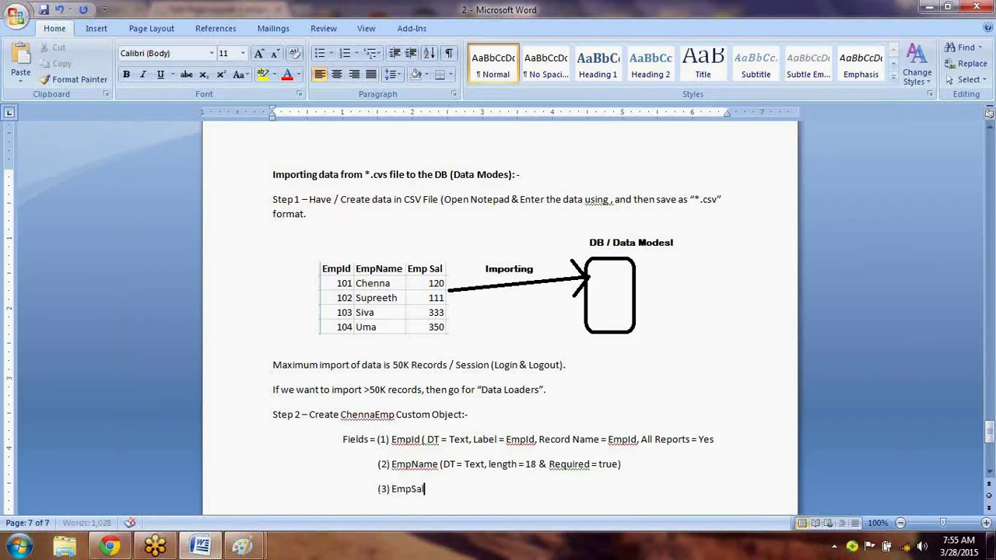
key(Return)
key(BackSpace)
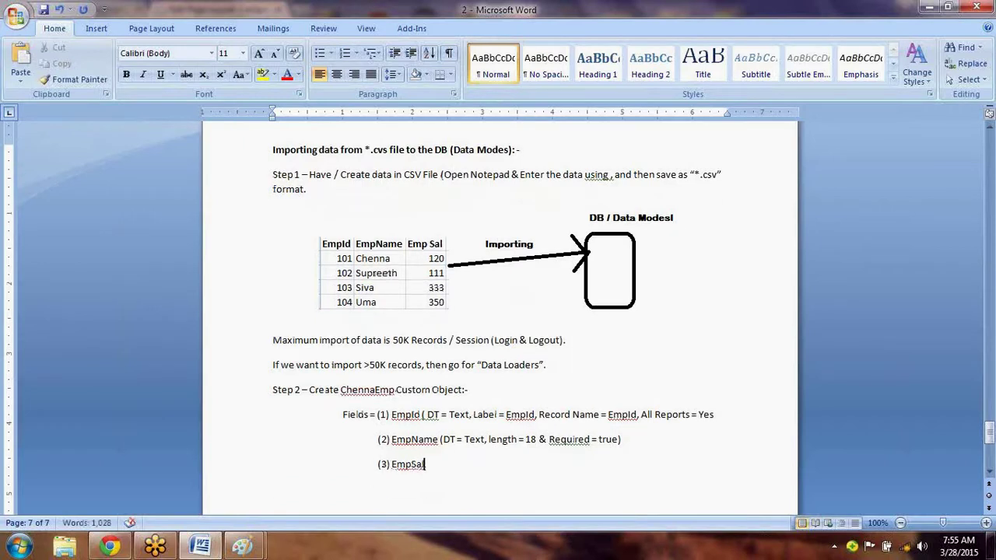
text((DT = Num)
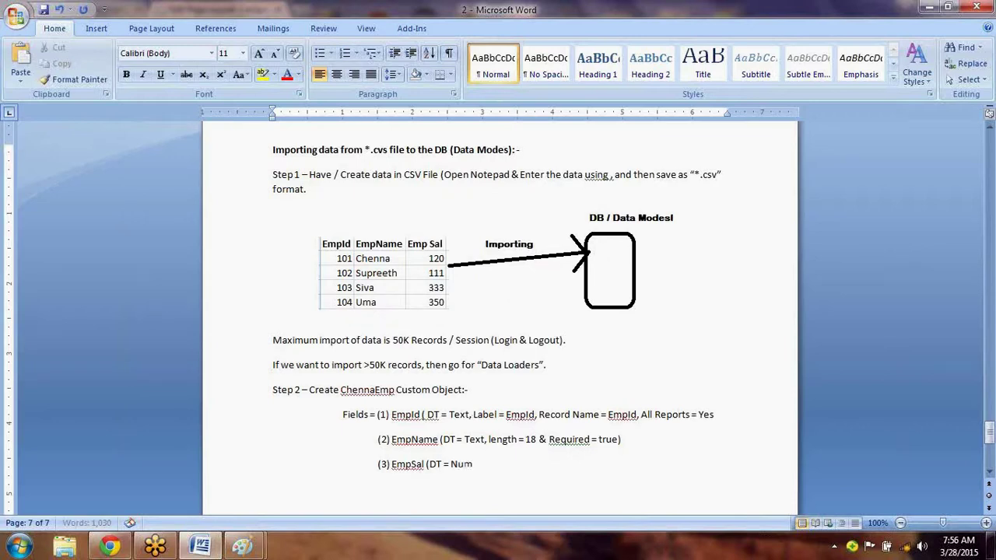
text(ber, Length = 1)
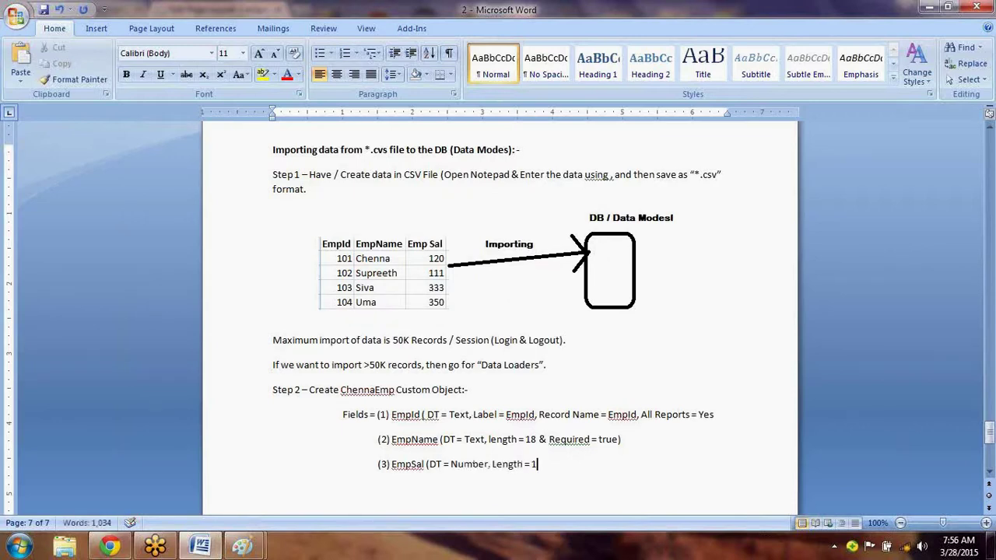
text(8 & Required)
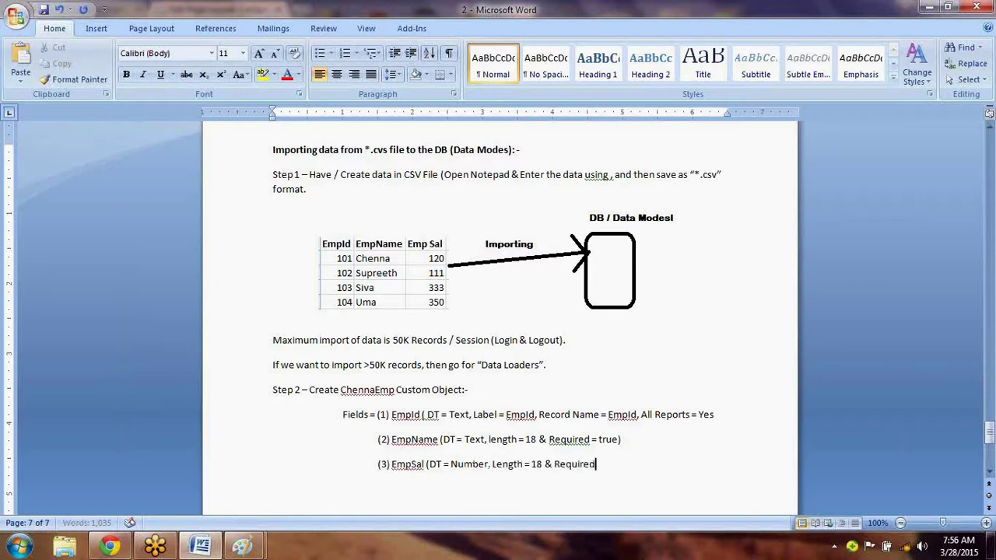
text( = true))
key(Return)
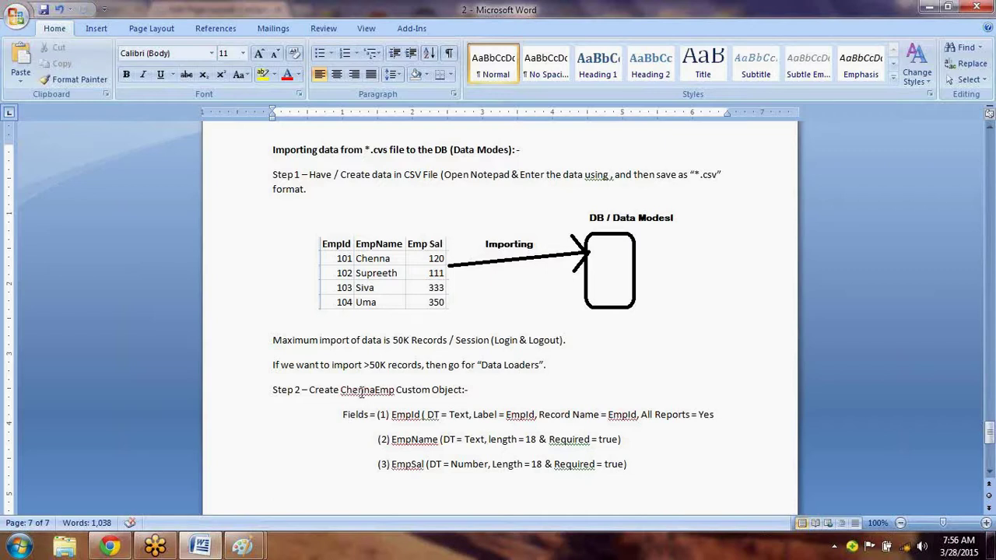
Switch Salesforce to the Chenna War O1 app, then return to the Word notes.
double_click(363, 392)
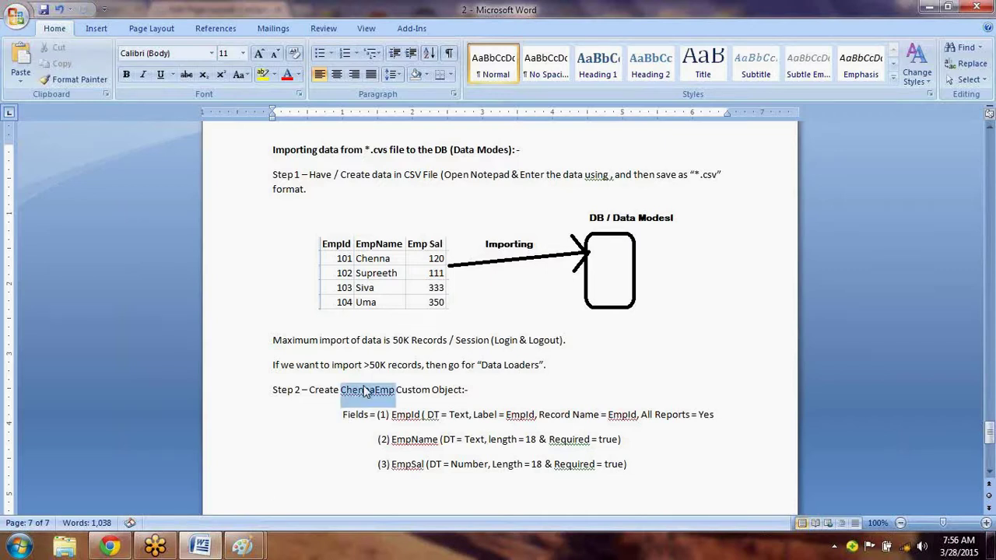
click(111, 548)
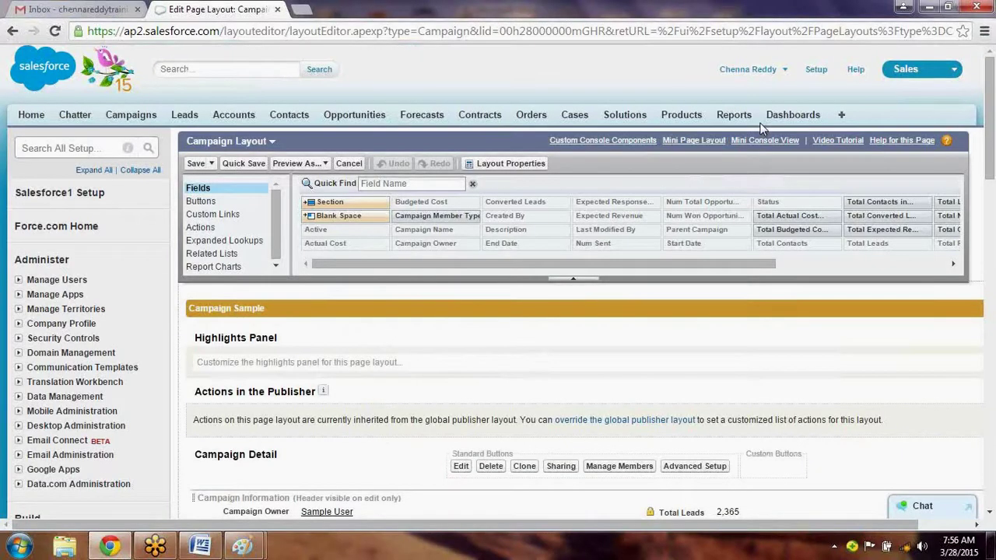
click(926, 68)
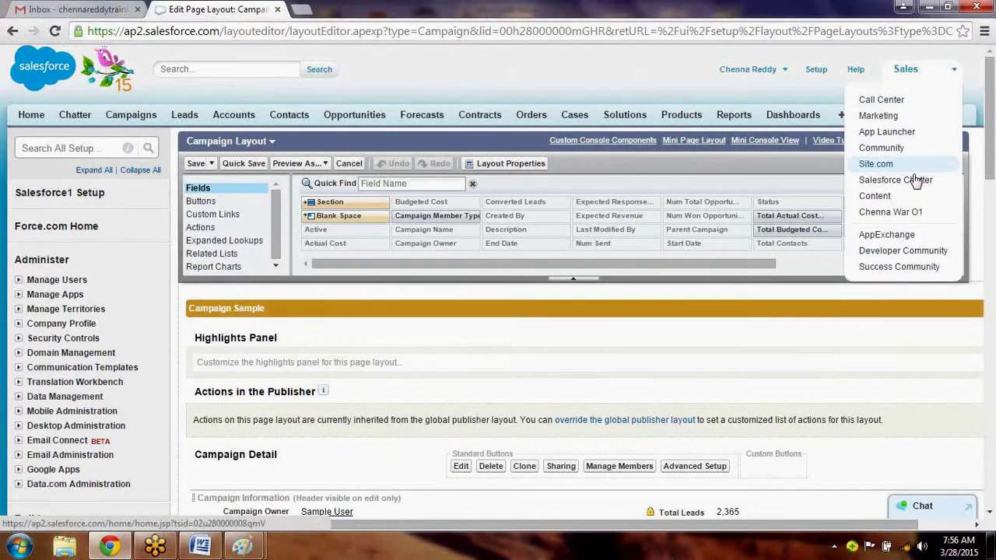
click(904, 213)
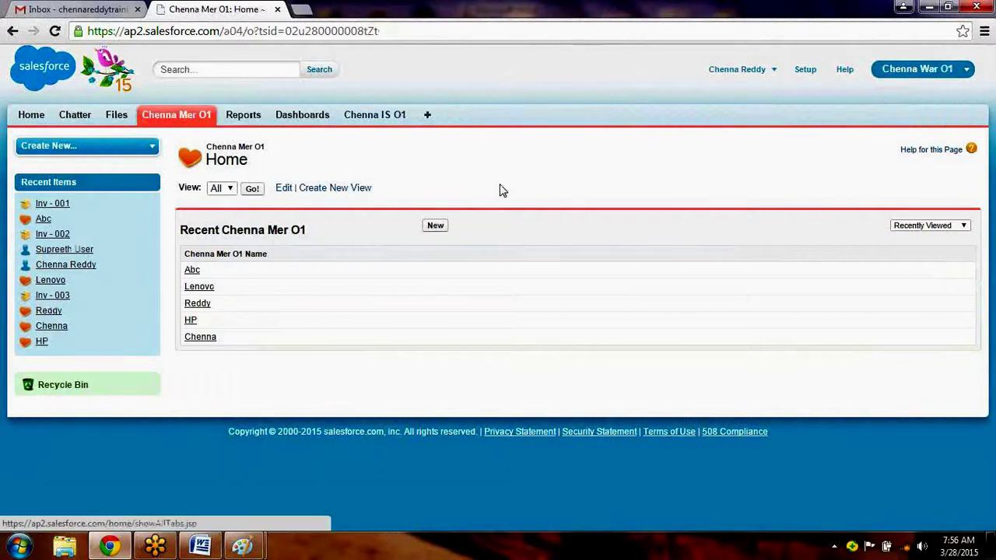
click(212, 536)
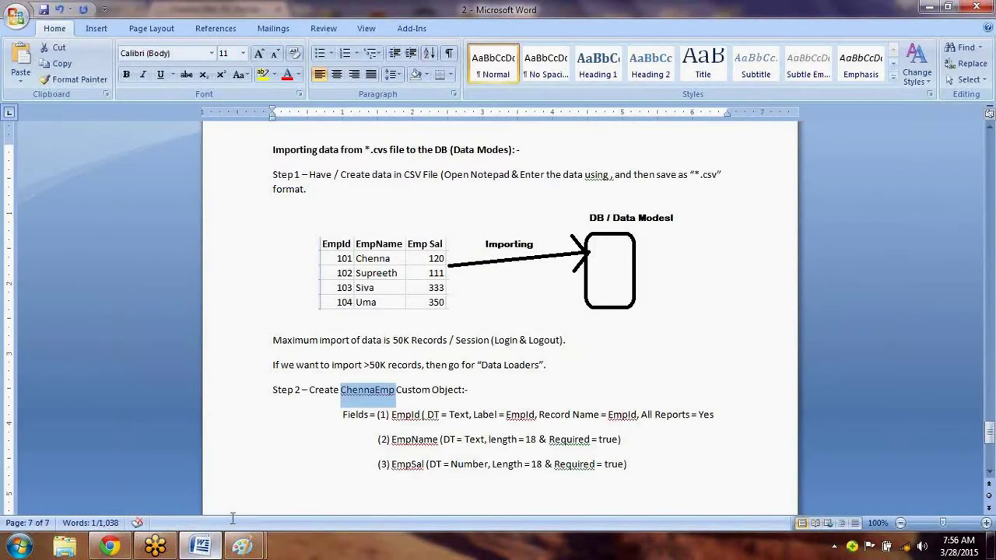
Add EmpId, EmpName, EmpSal and ChennaEmp to the Word dictionary.
click(523, 412)
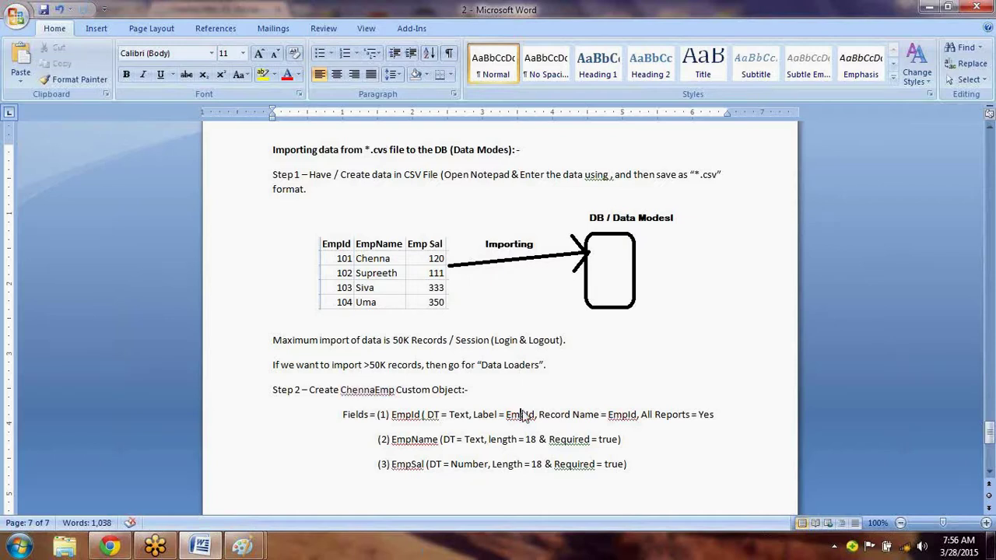
right_click(523, 414)
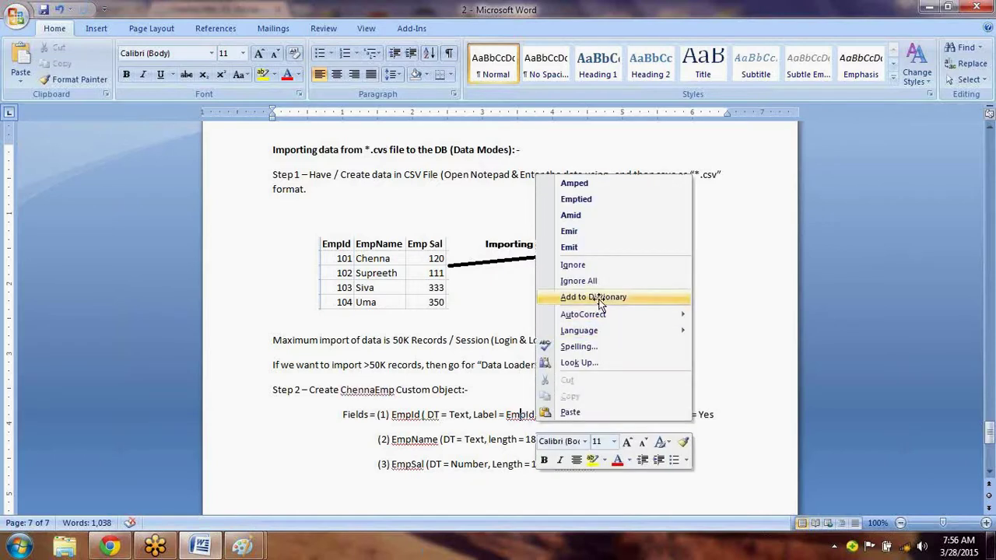
click(599, 300)
right_click(425, 439)
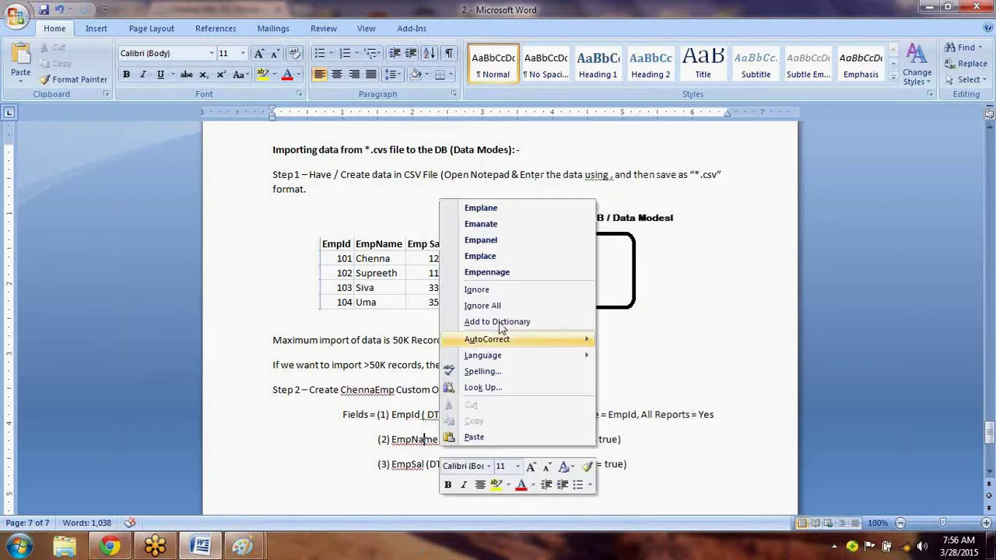
click(504, 321)
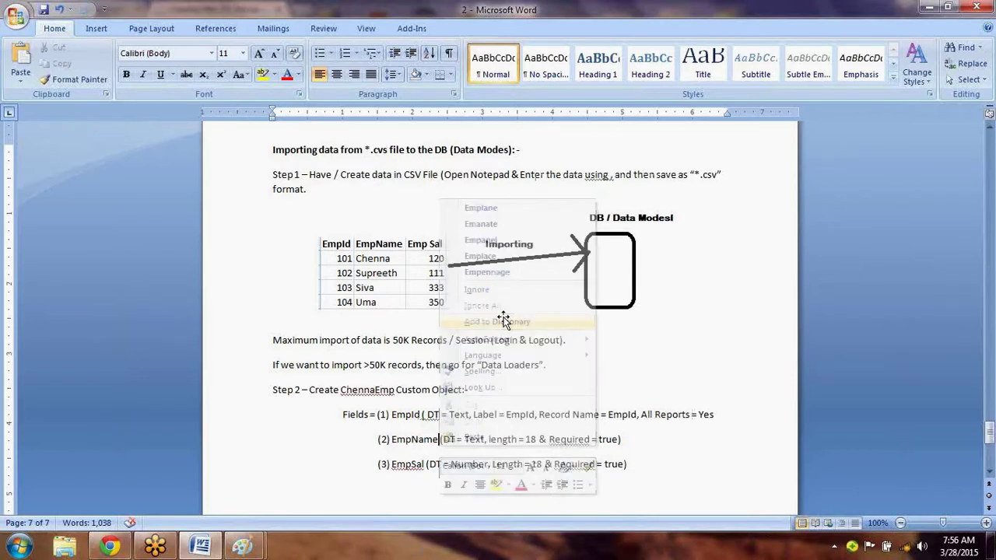
right_click(421, 466)
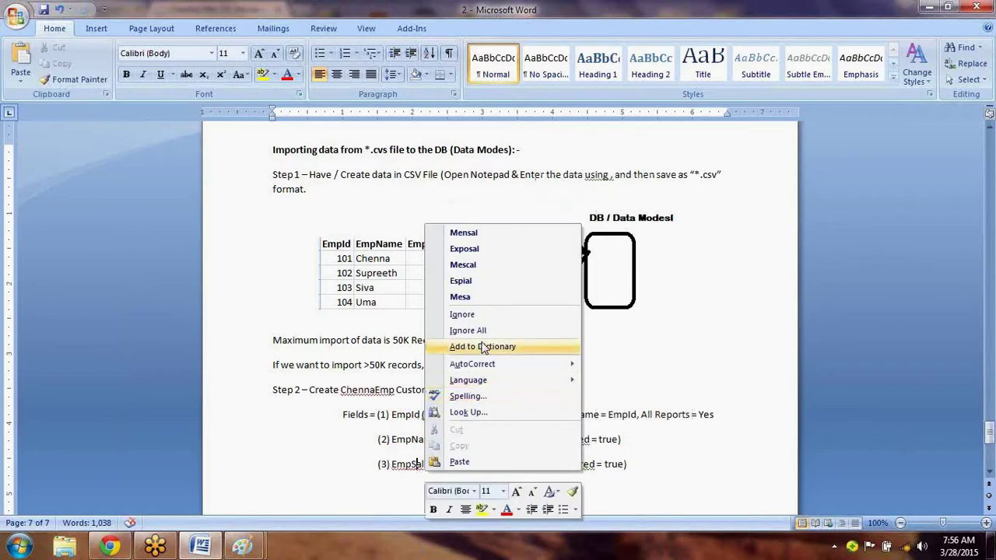
click(483, 347)
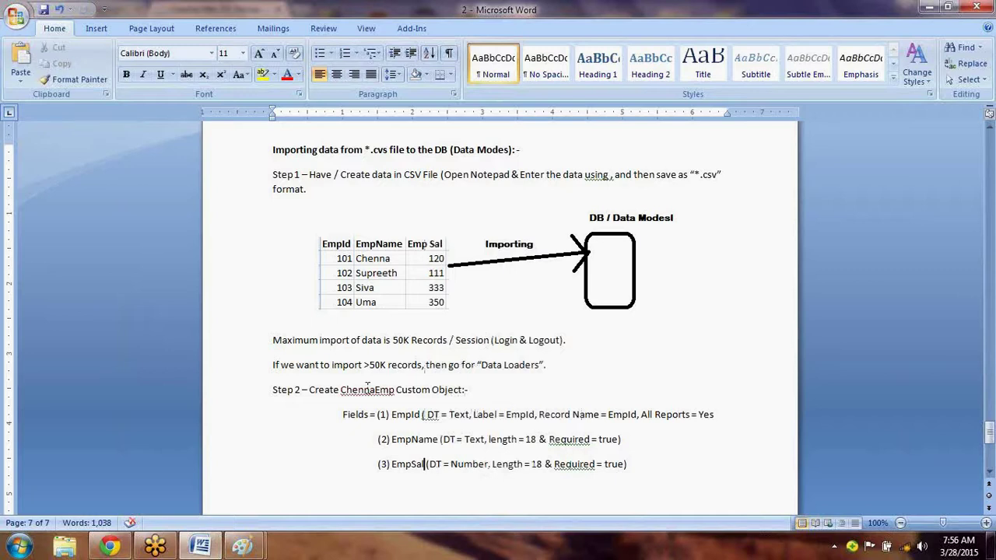
right_click(381, 389)
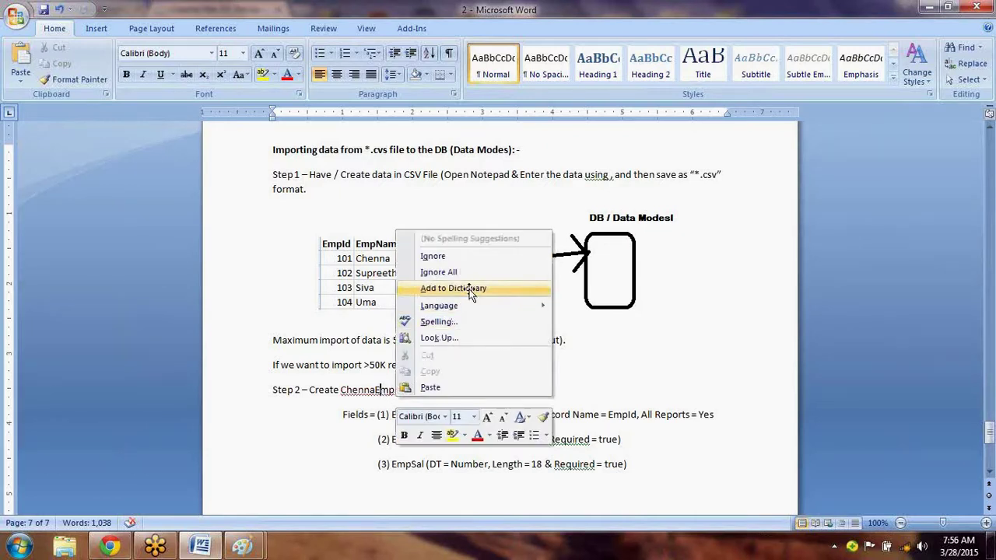
click(470, 289)
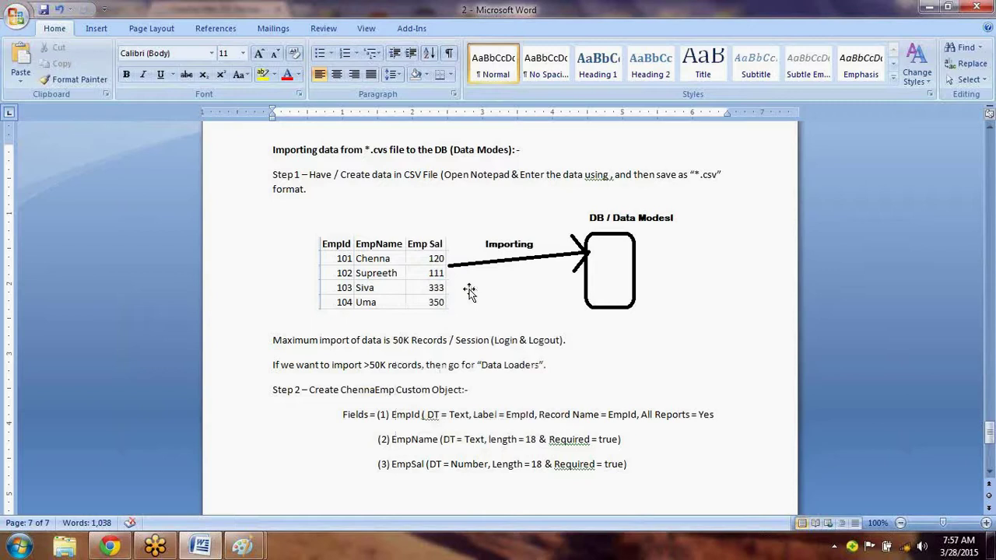
Add an empty line below the fields and fix '( DT' to '(DT' in the EmpId entry.
click(661, 440)
key(Return)
click(988, 472)
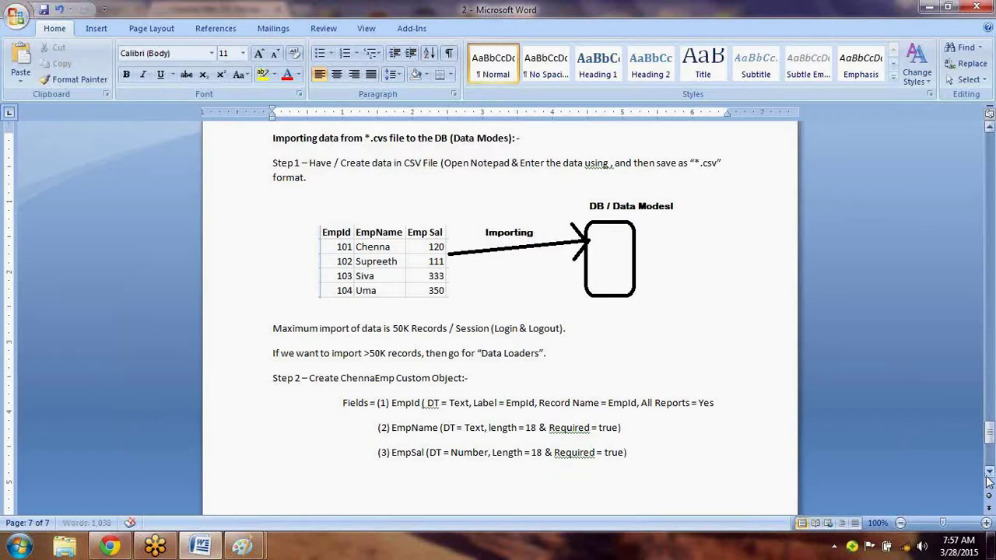
click(988, 472)
click(986, 476)
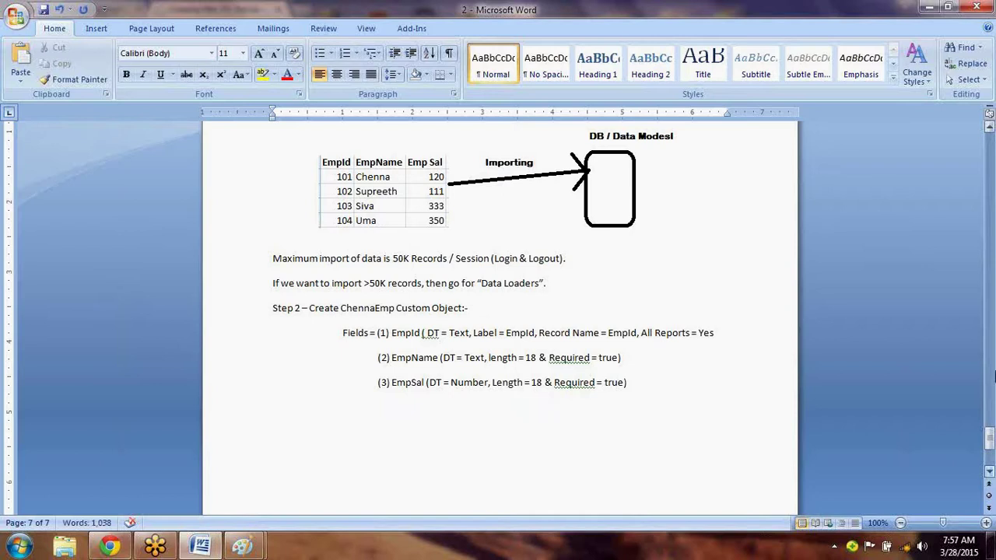
right_click(434, 340)
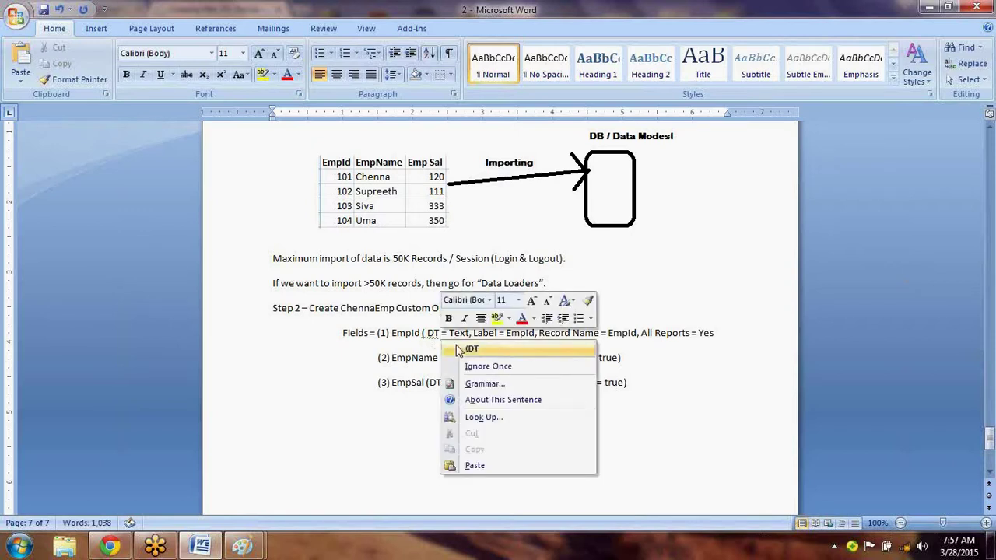
click(458, 348)
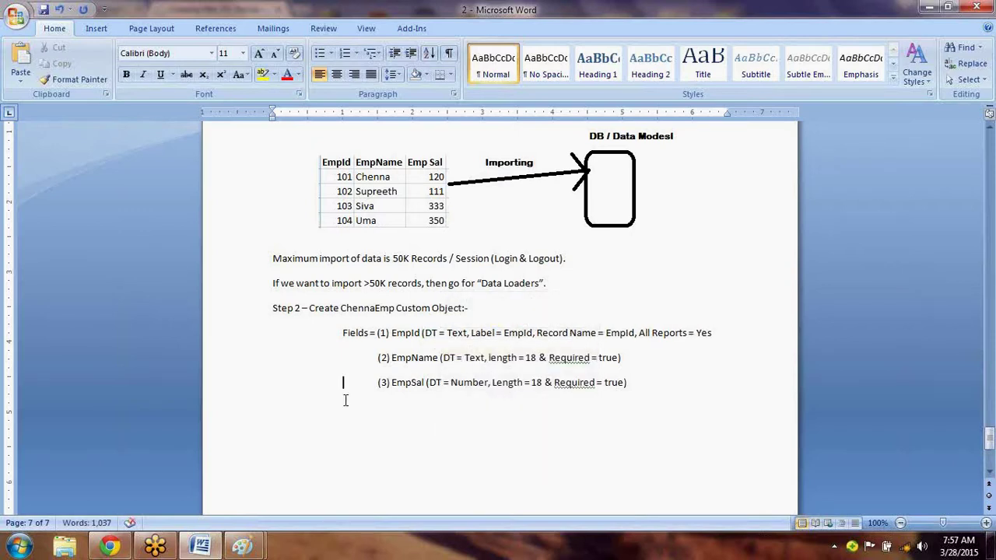
click(292, 414)
From the All Tabs page, go into Setup and open Build > Create > Objects.
click(112, 547)
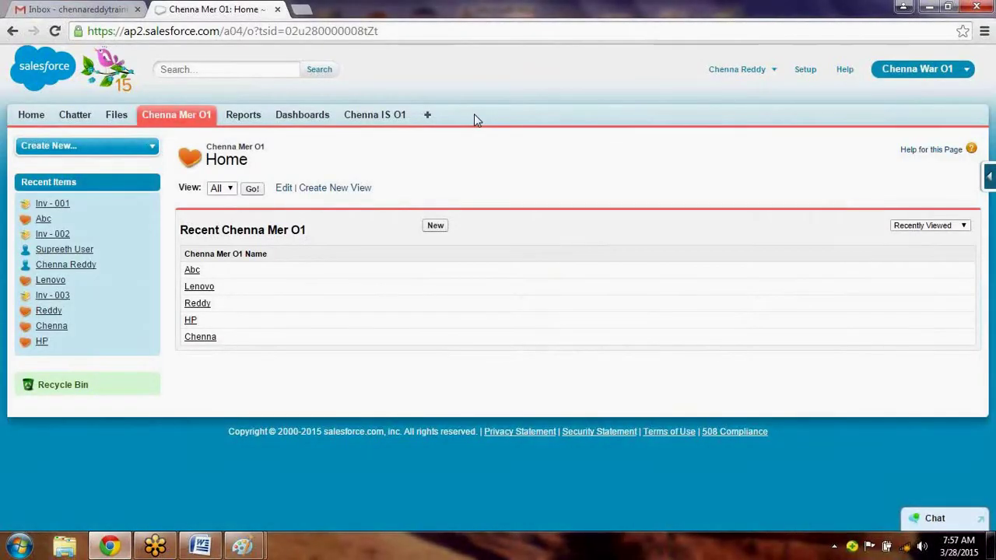
click(427, 117)
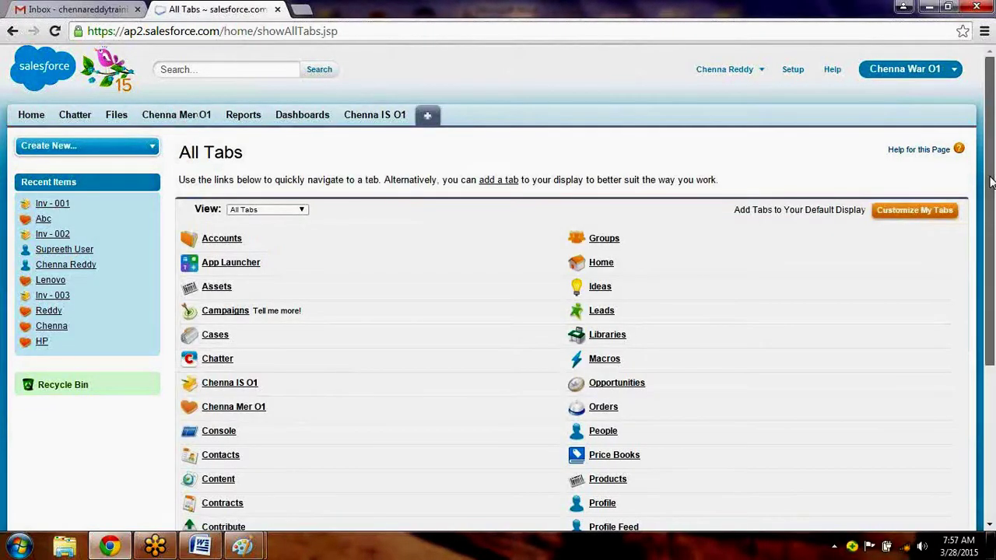
click(991, 434)
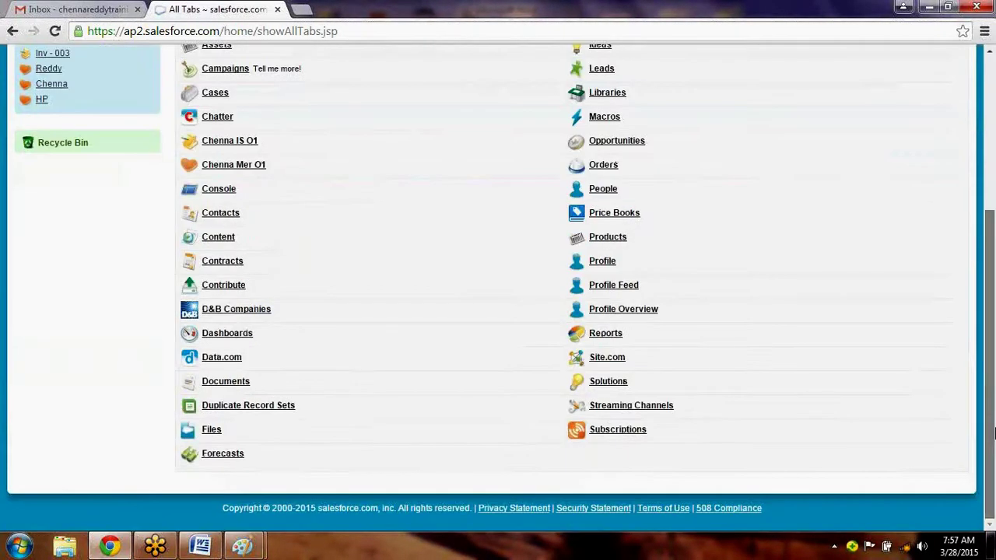
scroll(991, 434, up, 4)
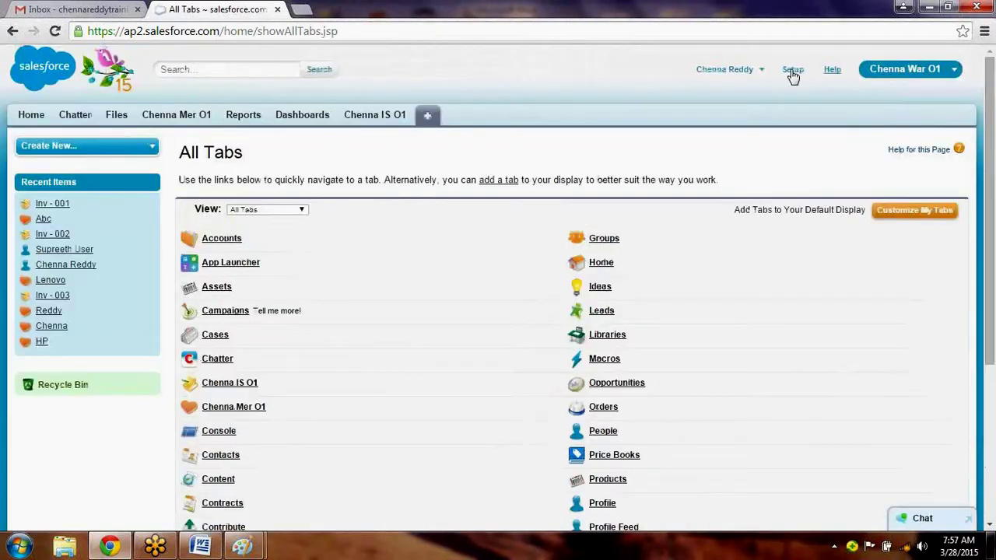
click(791, 69)
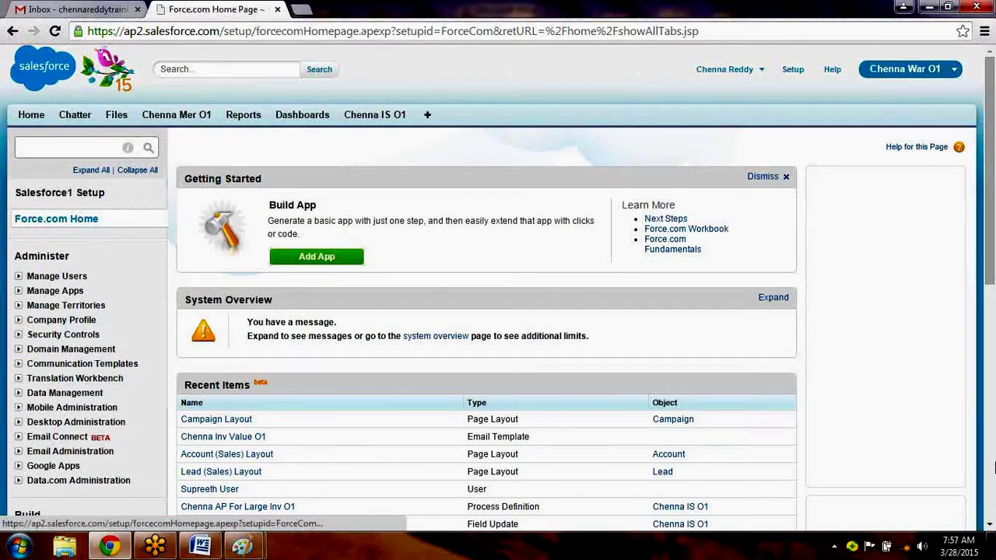
scroll(14, 137, down, 5)
click(19, 125)
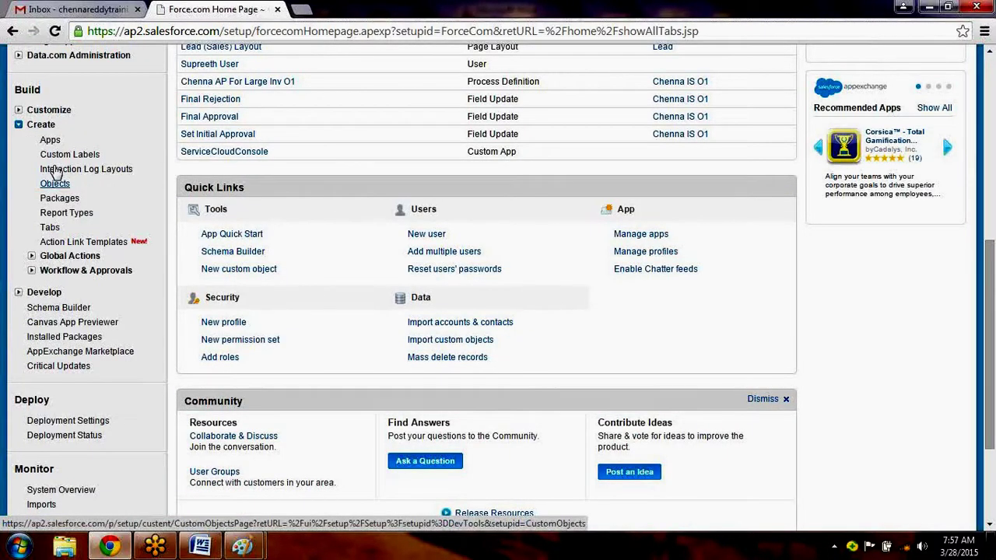
click(54, 183)
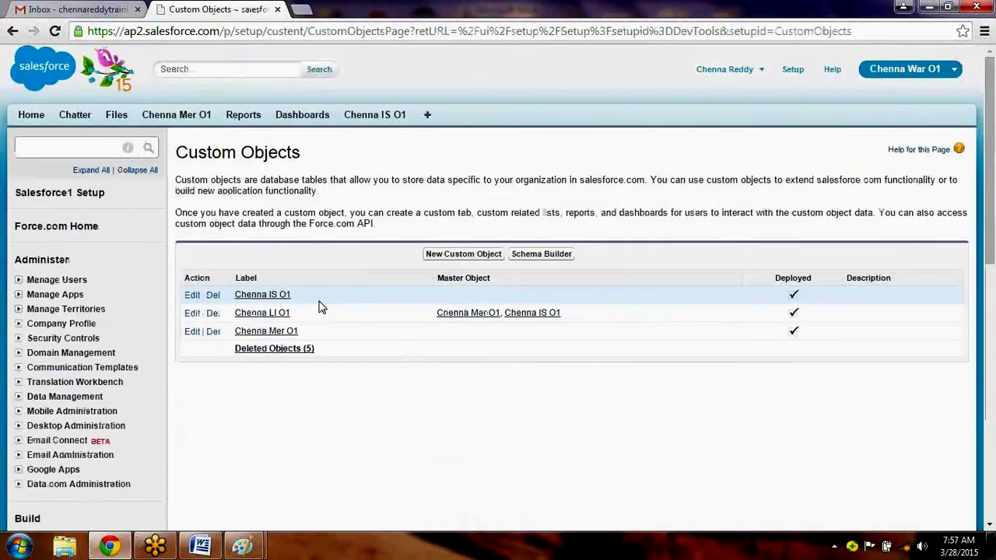
Start a new custom object with label and plural label ChennaEmp.
click(444, 257)
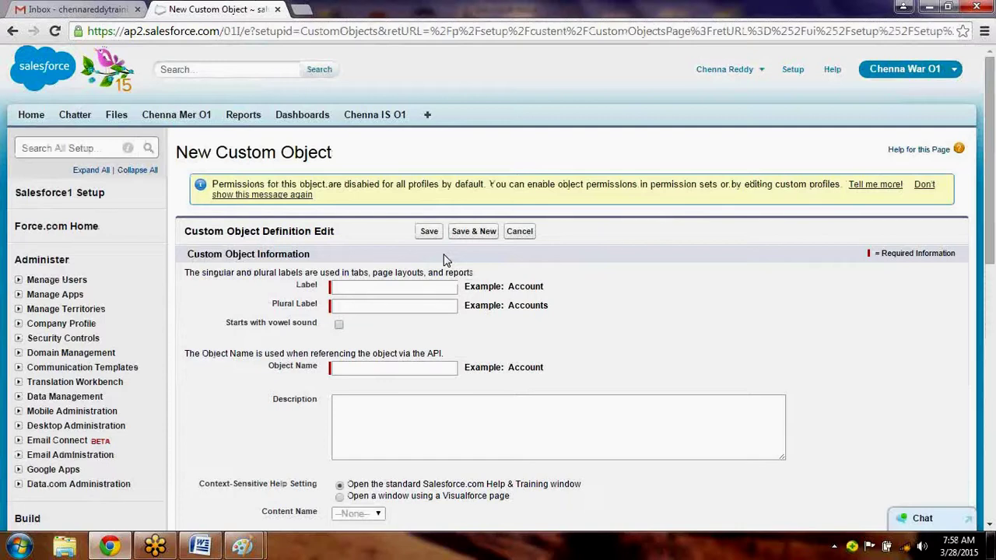
click(376, 287)
text(ChennaEmp)
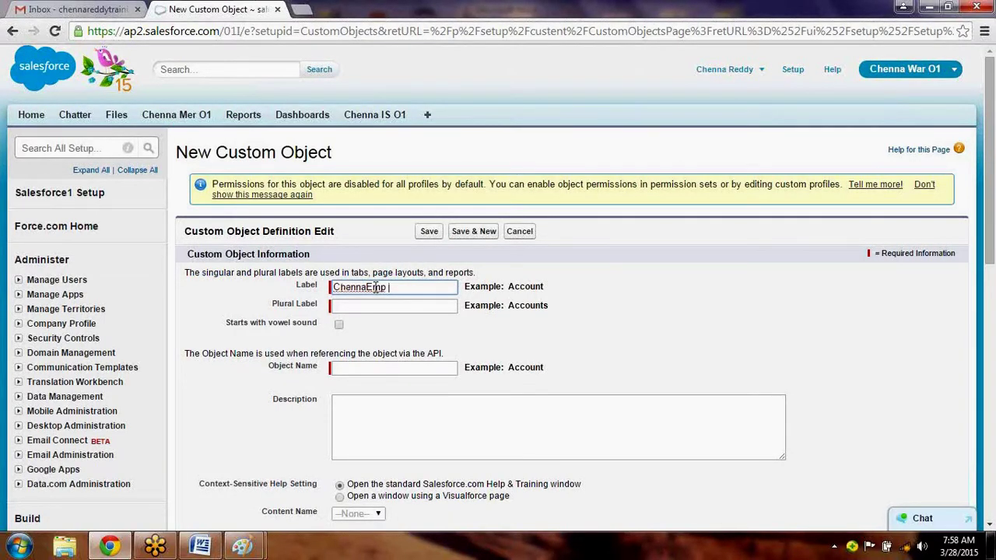
key(Tab)
key(Tab)
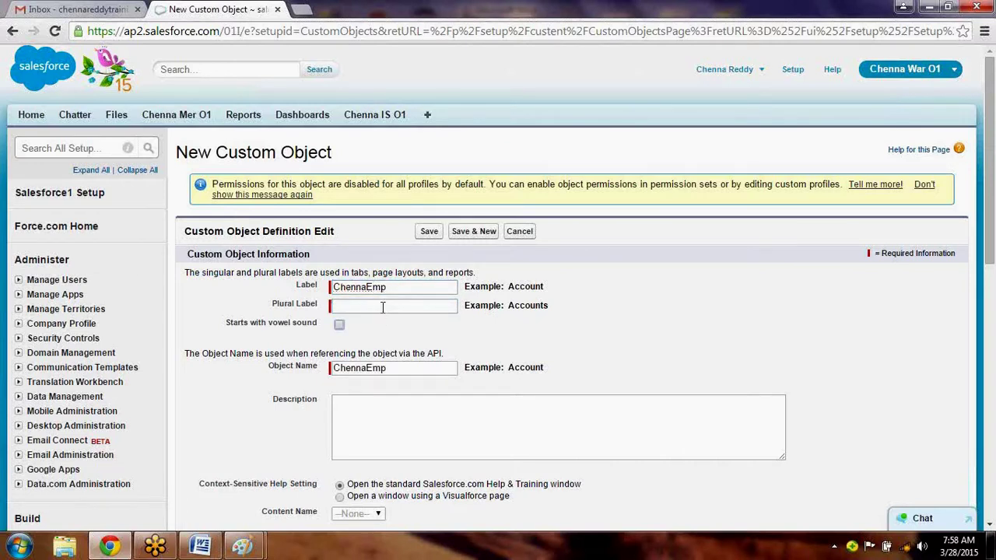
click(383, 308)
text(ChennaEmp)
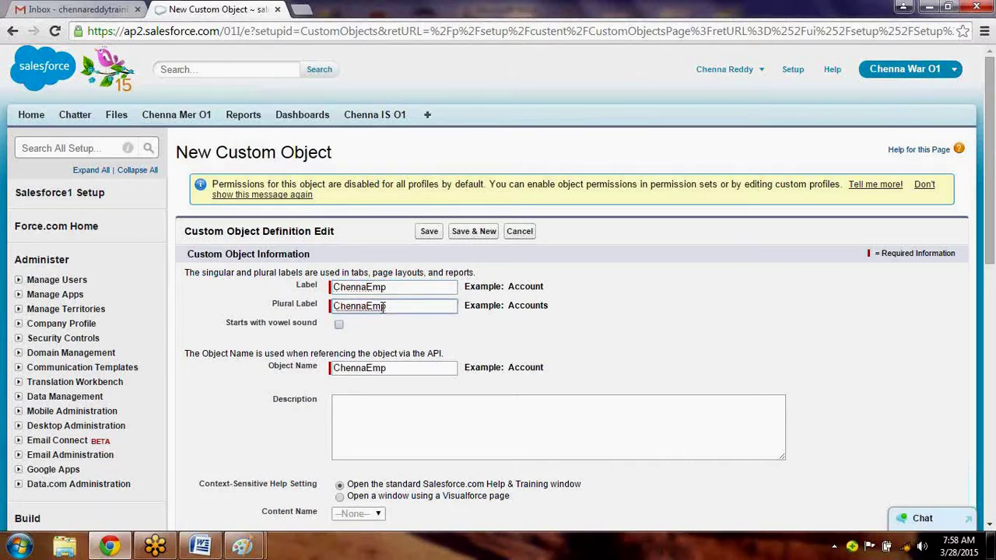
click(385, 398)
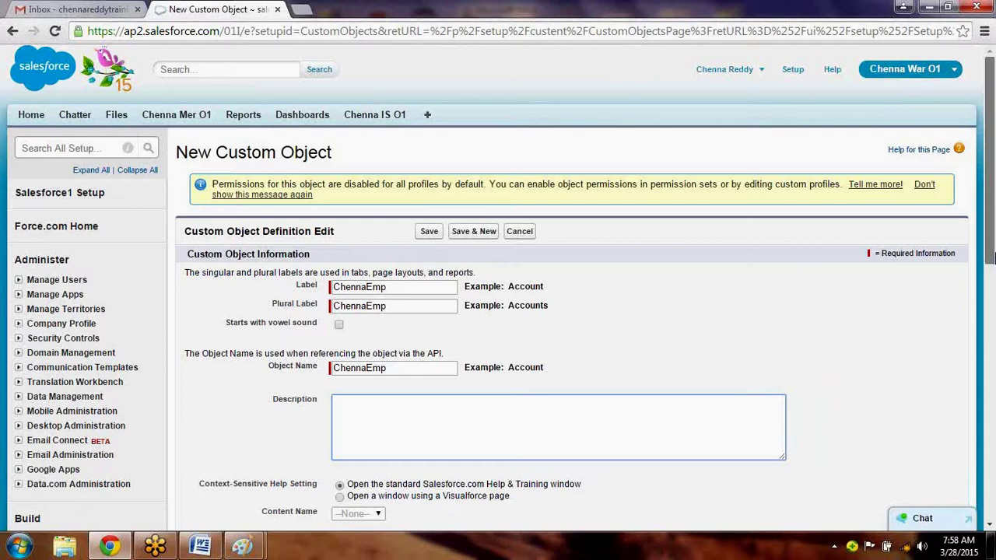
Set the record name to EmpId, allow reports, and save the object.
drag(992, 259, 992, 267)
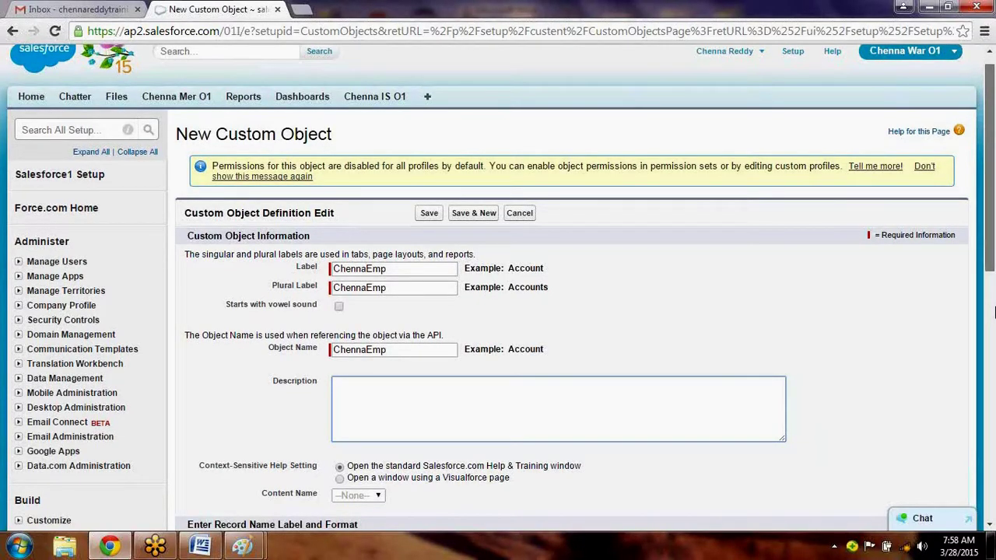
scroll(993, 312, down, 4)
triple_click(373, 280)
text(EmpId)
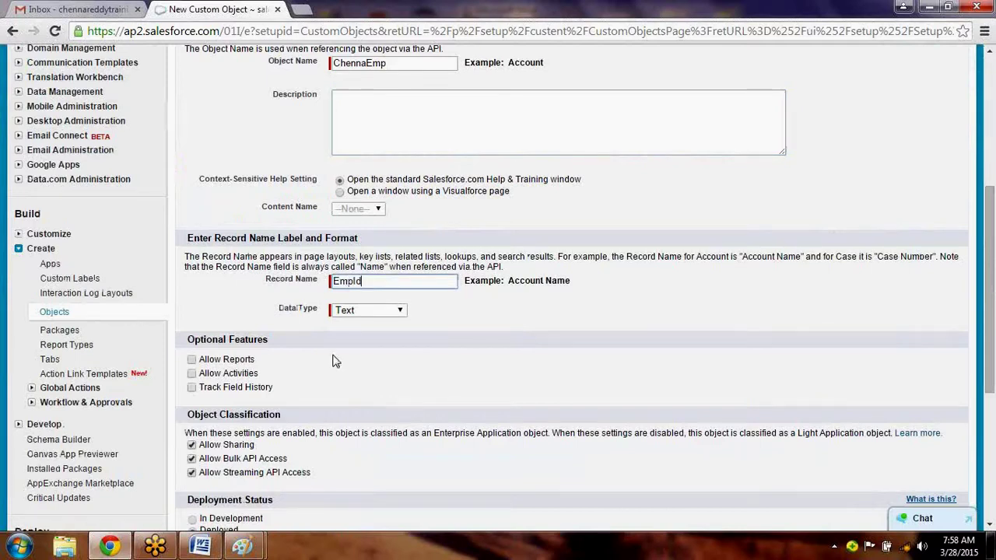
click(193, 361)
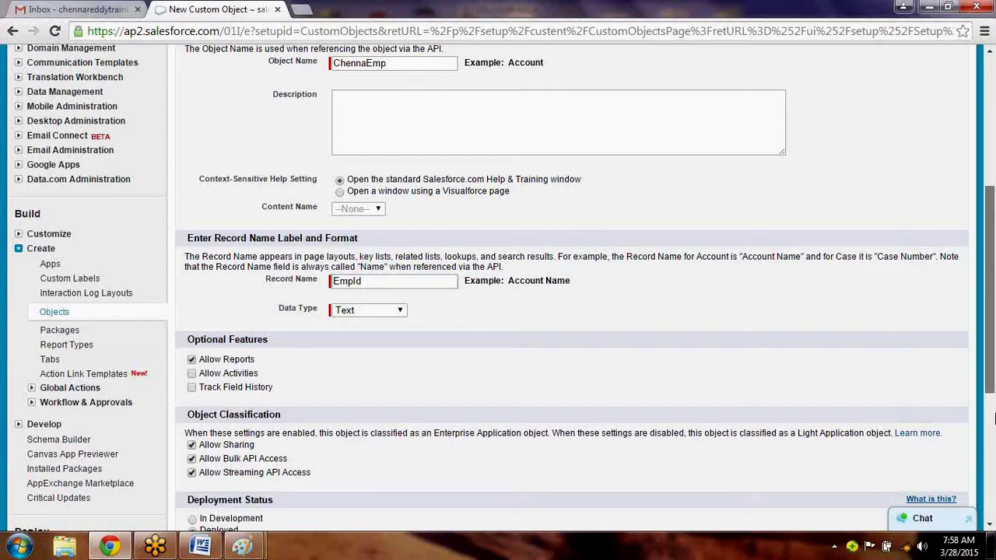
scroll(993, 421, down, 3)
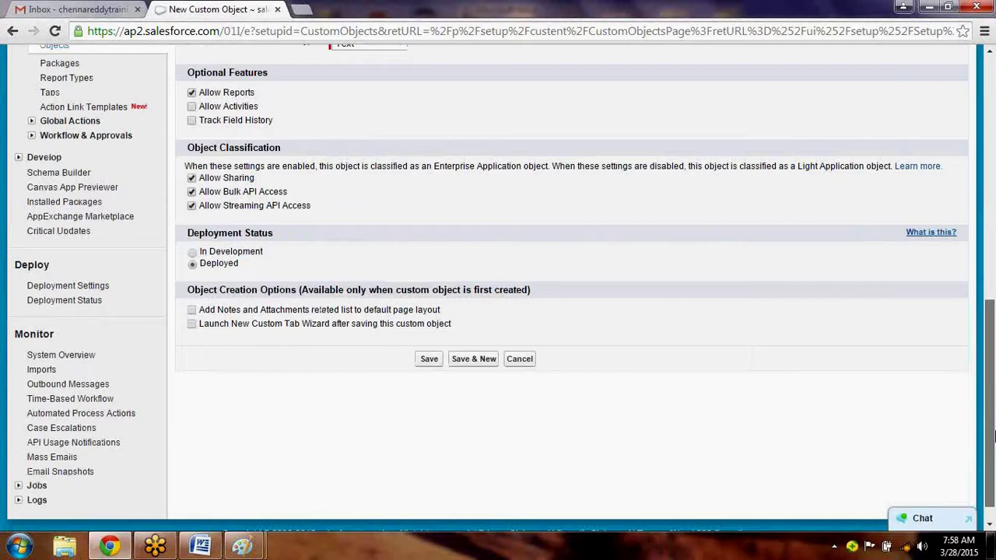
scroll(506, 350, down, 1)
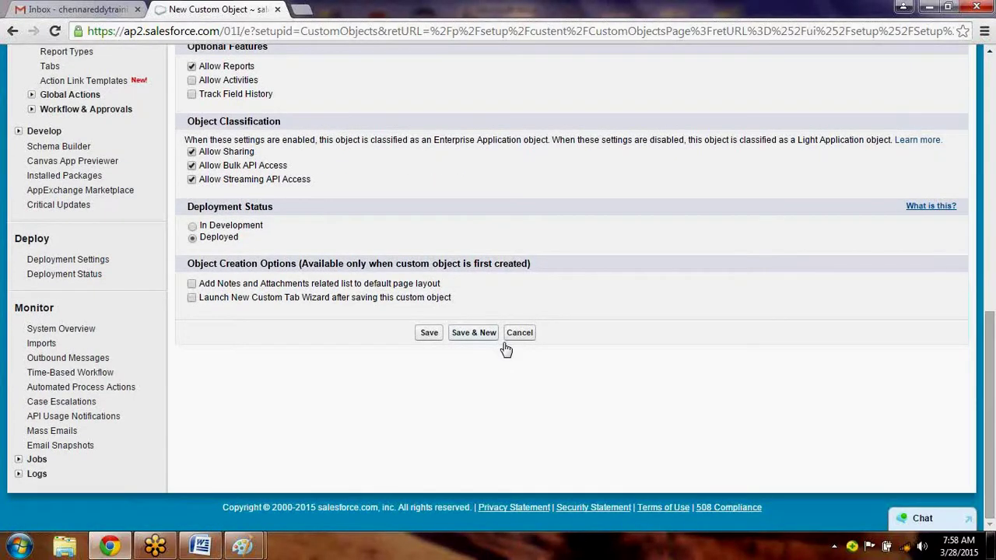
click(428, 333)
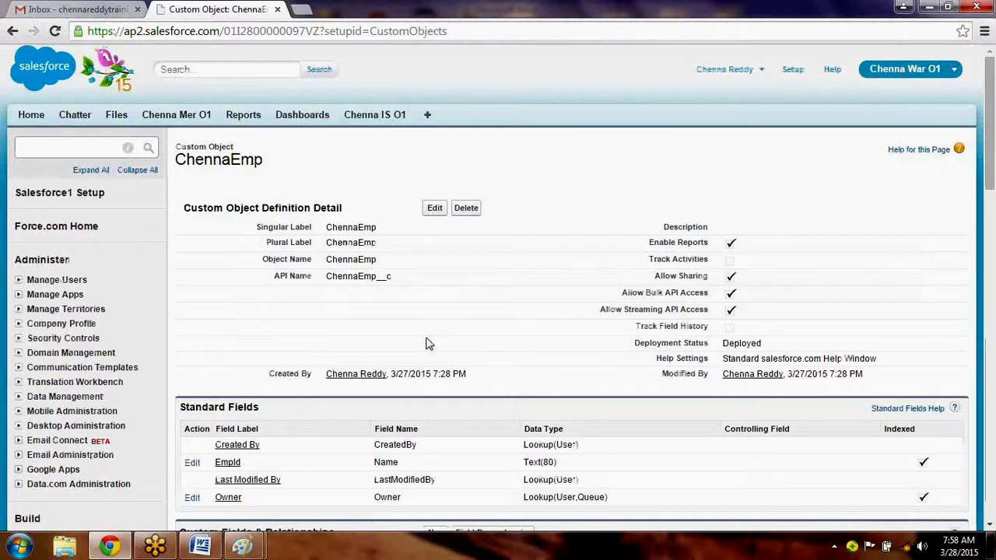
Start a new custom field on ChennaEmp and review the data type options against the Word notes.
drag(991, 178, 994, 255)
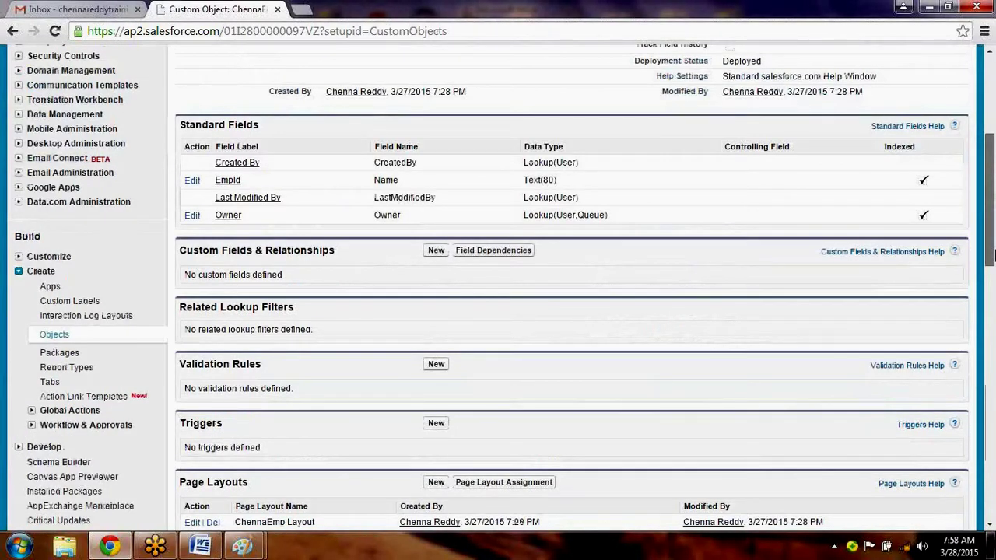
scroll(994, 255, down, 1)
click(438, 220)
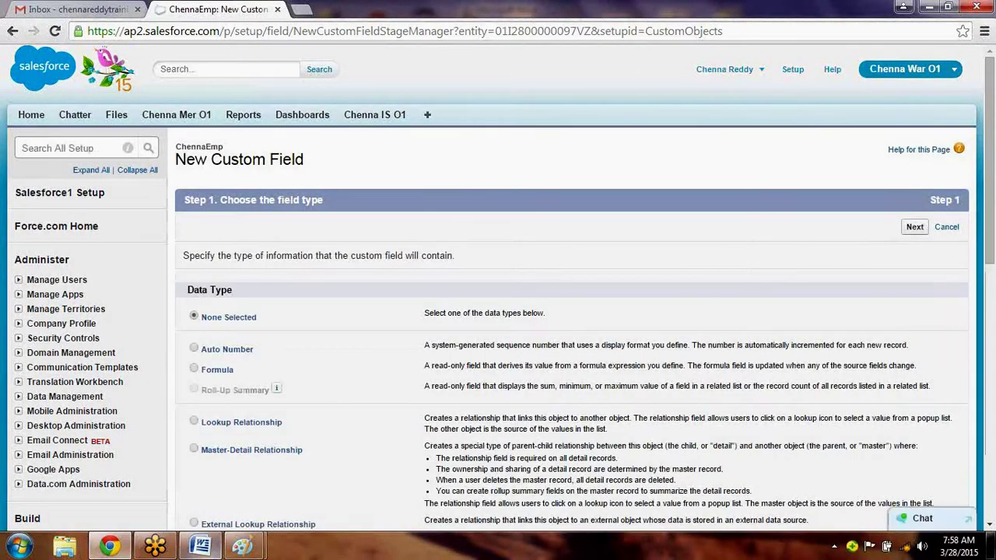
key(alt+Tab)
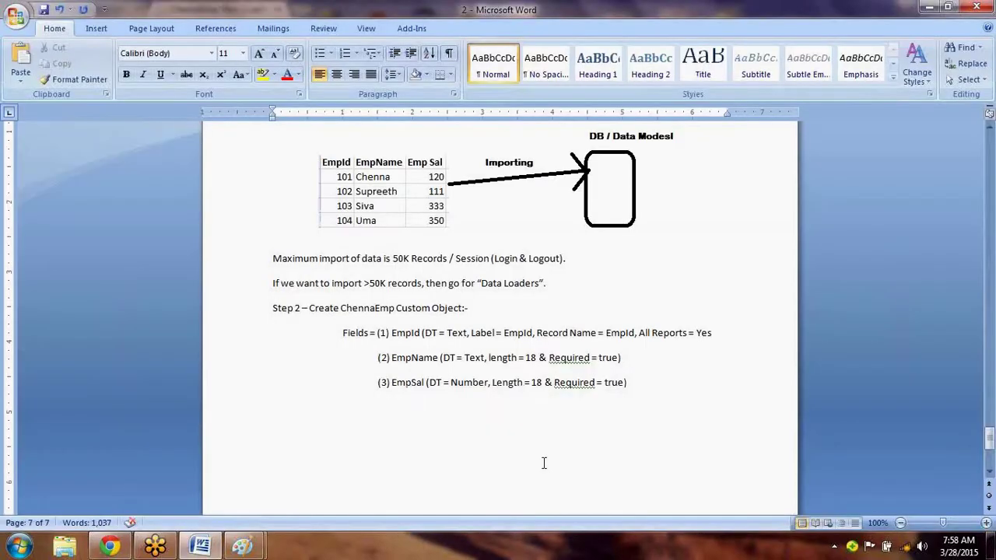
key(alt+Tab)
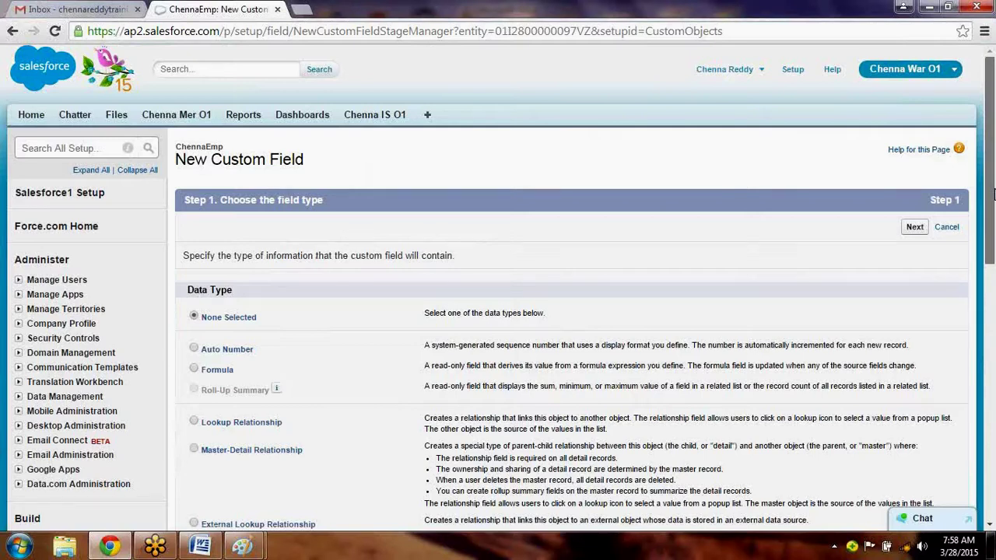
scroll(993, 233, down, 1)
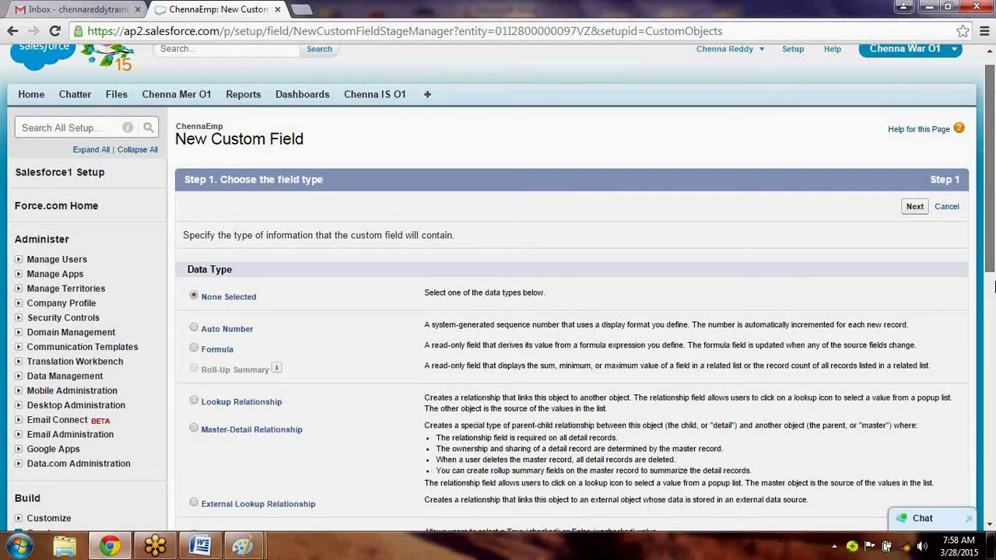
scroll(993, 287, down, 3)
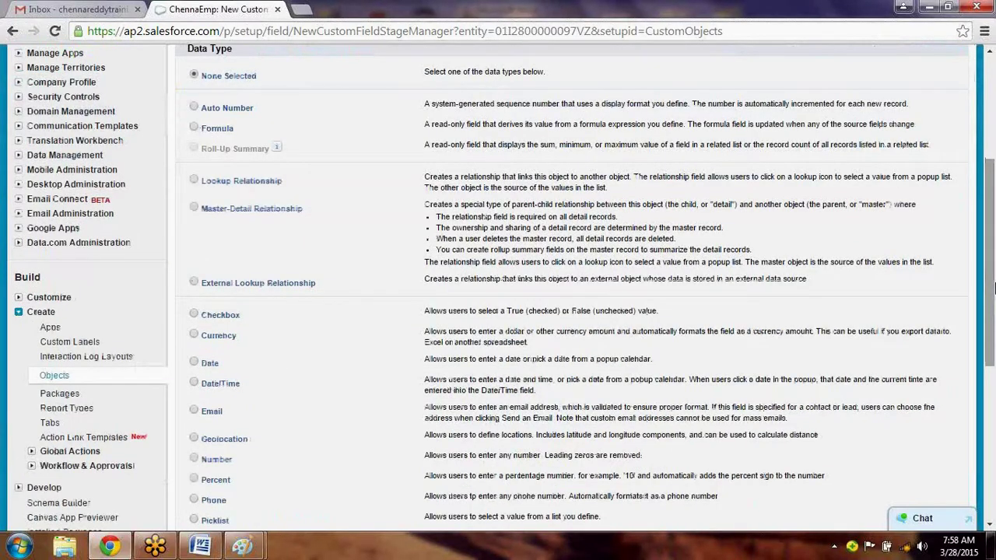
scroll(994, 273, down, 1)
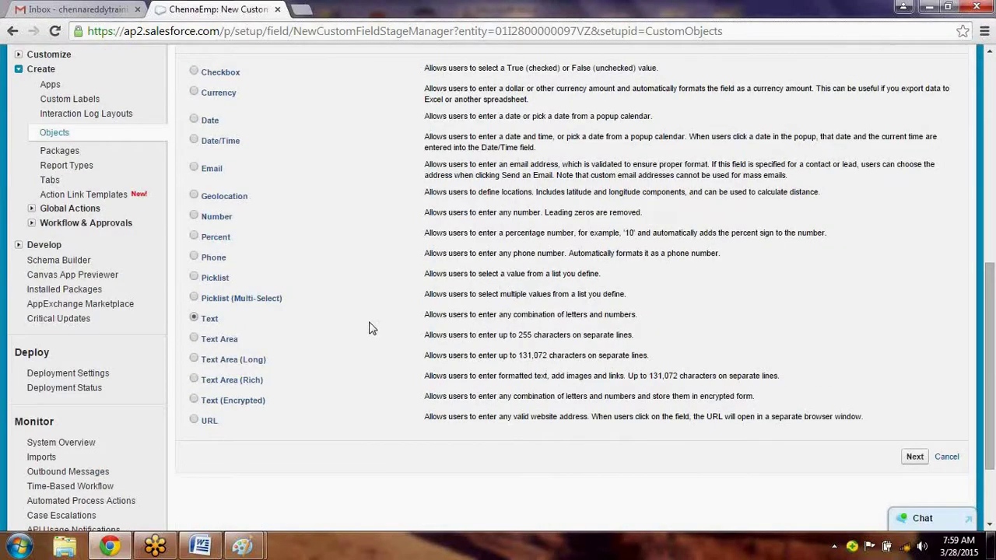
Define the EmpName text field with length 18 and mark it required.
click(915, 459)
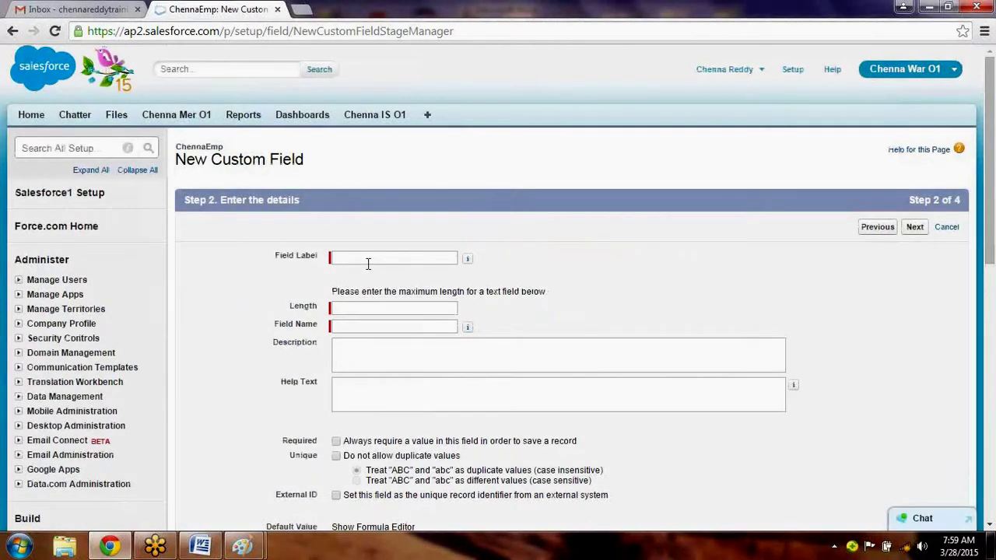
click(368, 263)
text(Emp)
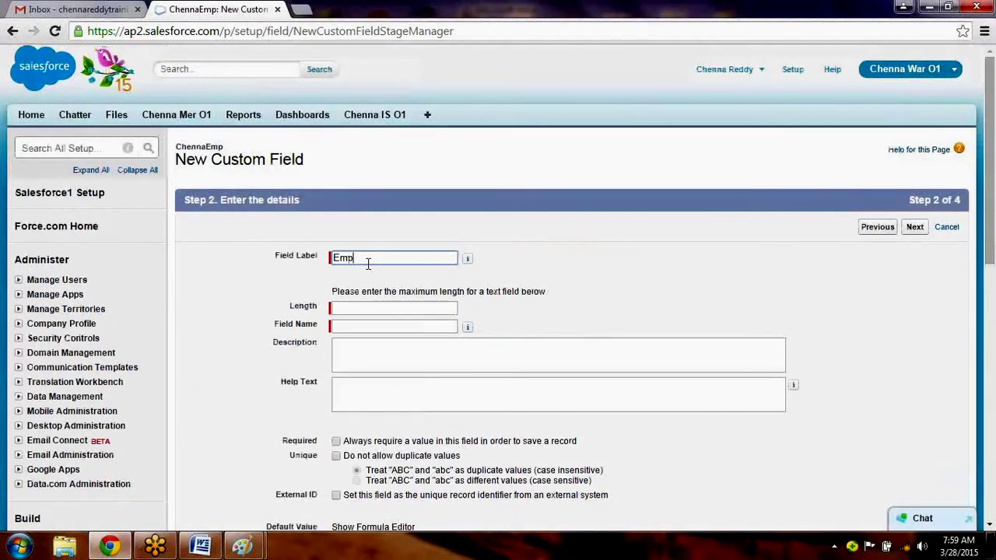
text(Name)
key(Tab)
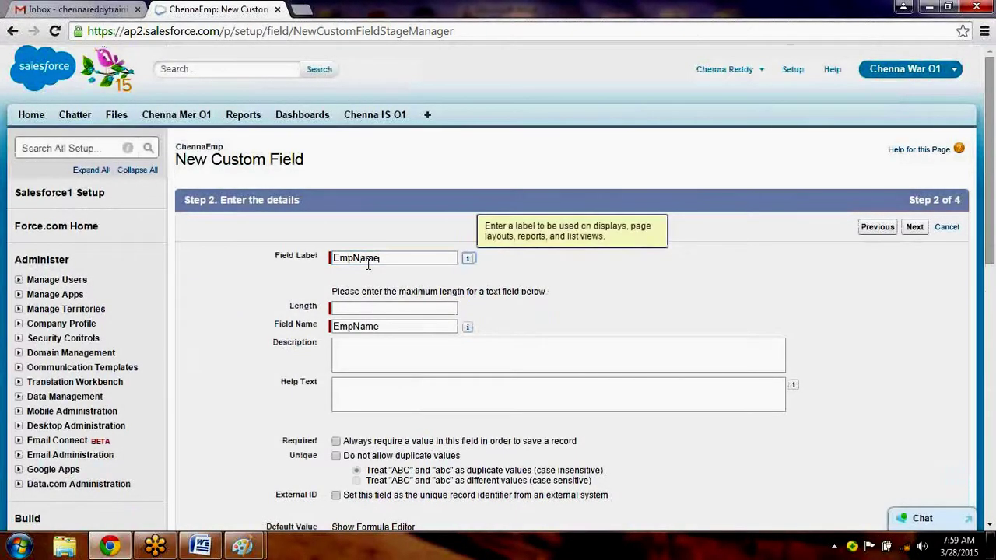
click(358, 309)
text(18)
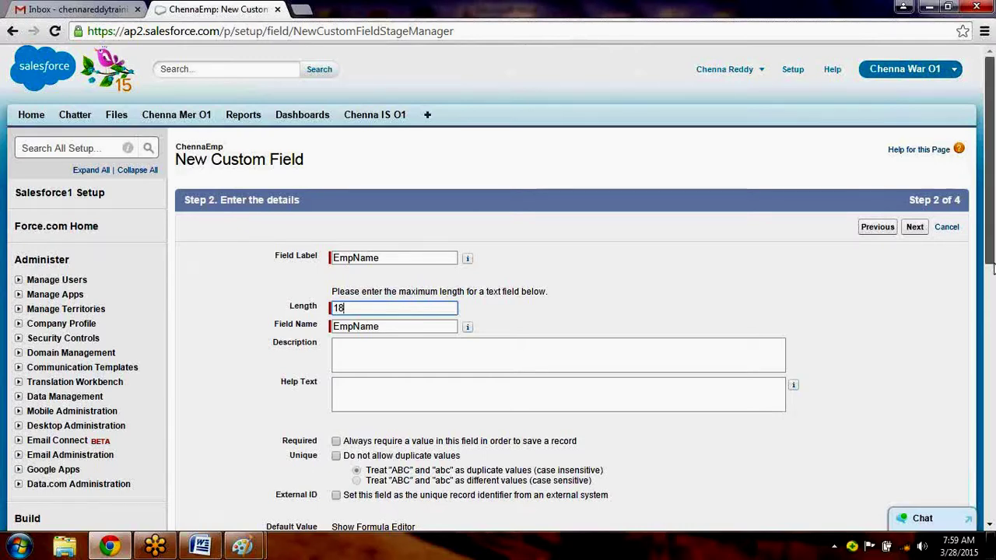
drag(993, 267, 993, 271)
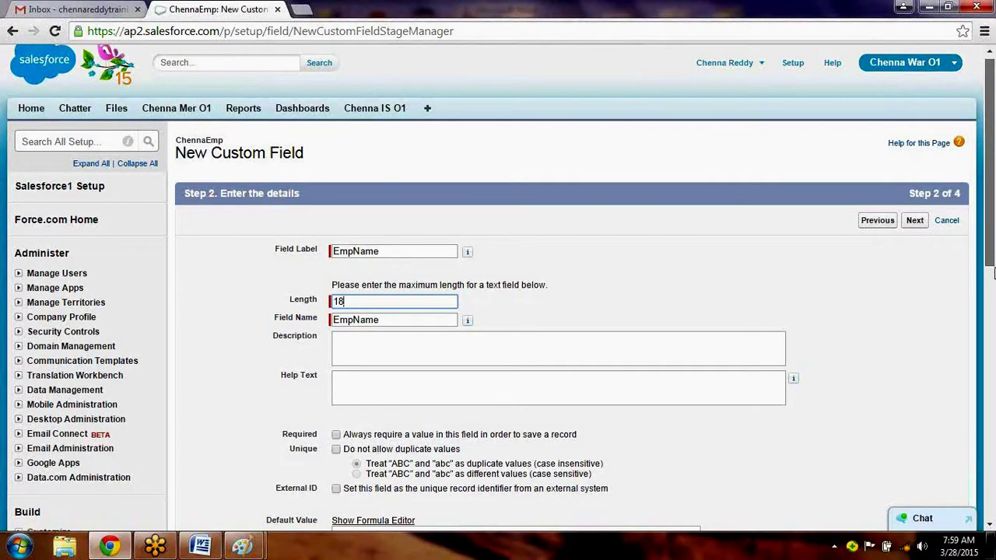
click(993, 271)
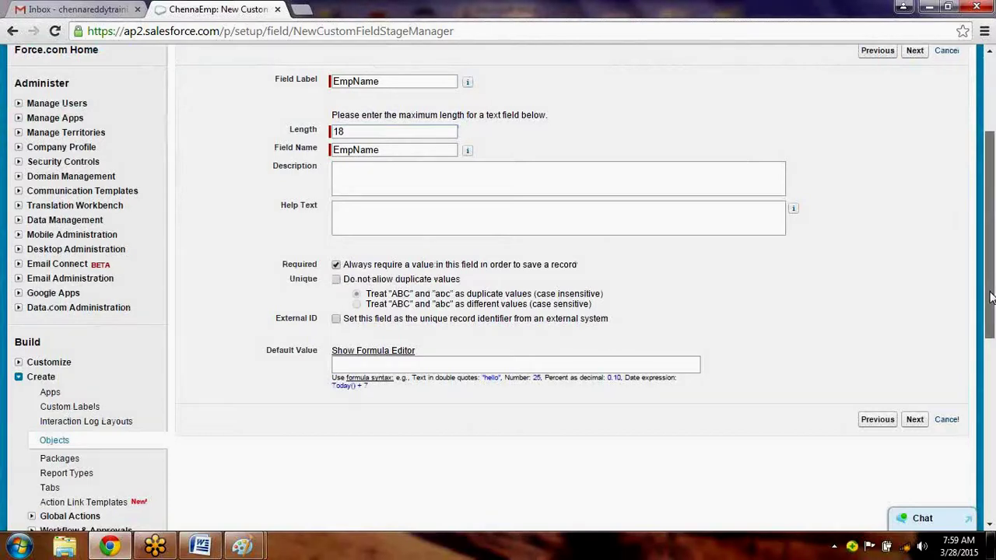
Advance past field-level security and save EmpName with Save & New.
drag(991, 296, 991, 326)
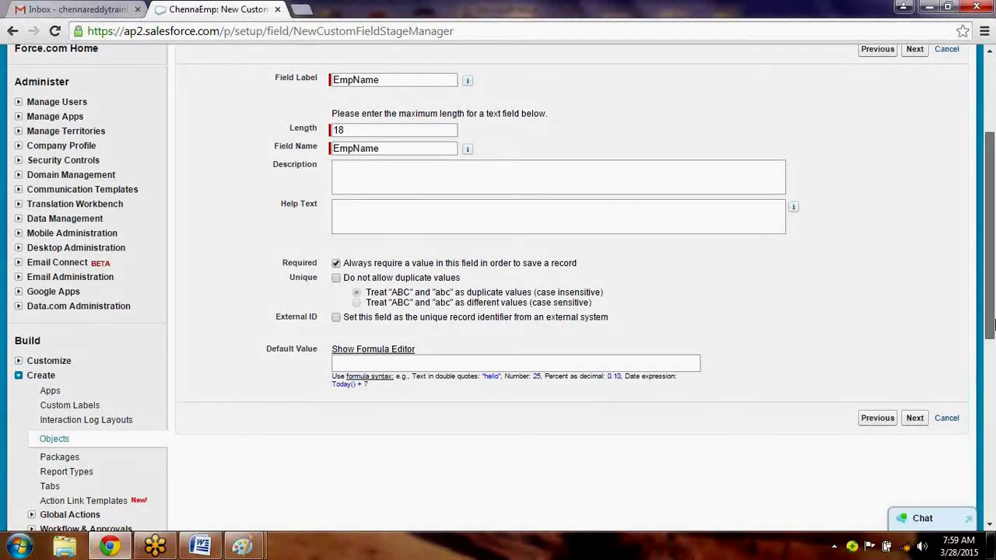
scroll(918, 284, down, 2)
click(916, 282)
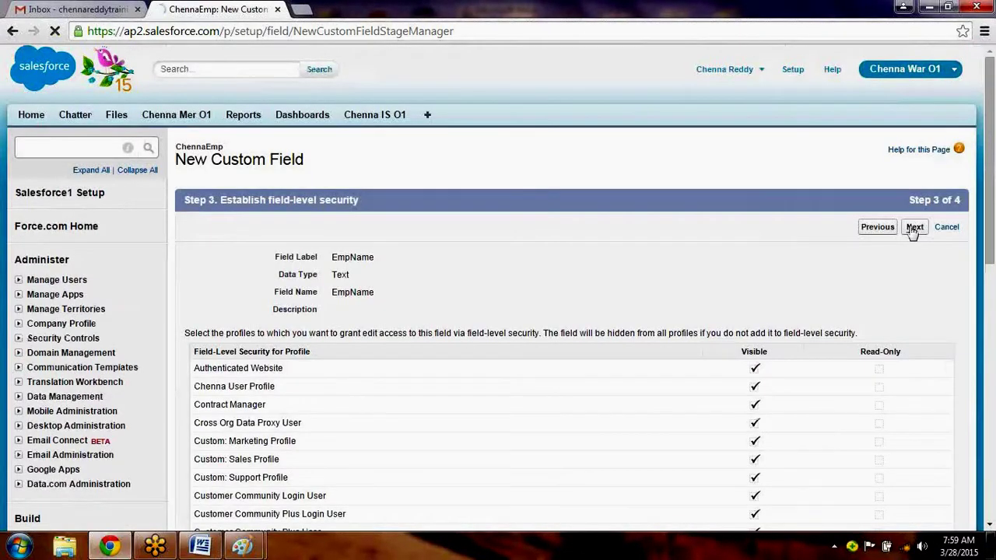
click(914, 228)
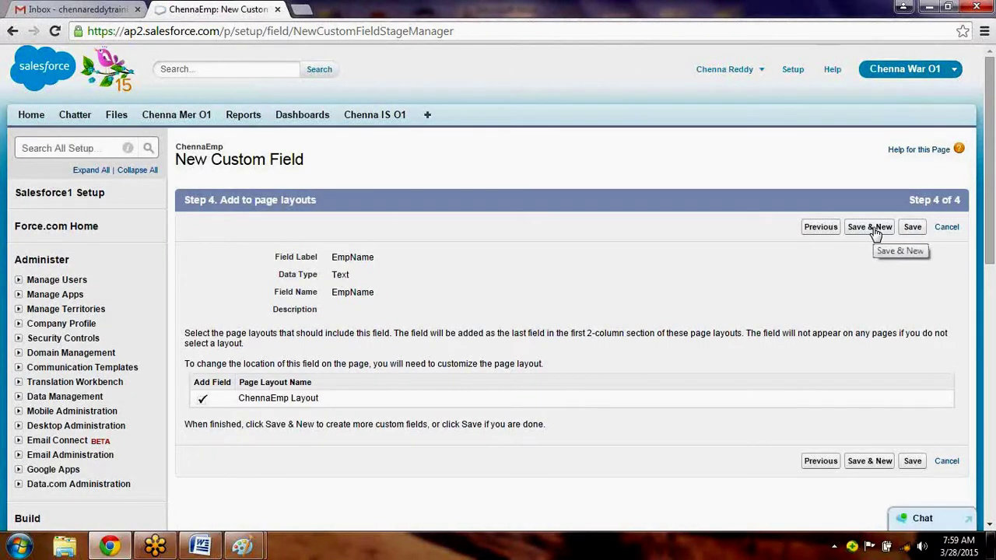
click(876, 228)
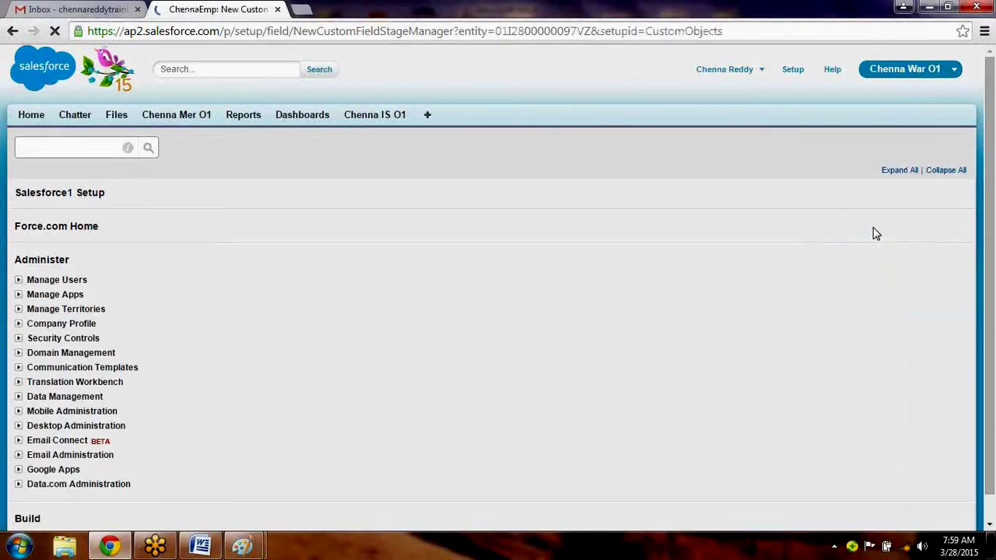
Enter EmpSal as the Number field label, keep length 18, mark it required, and advance two steps.
click(202, 547)
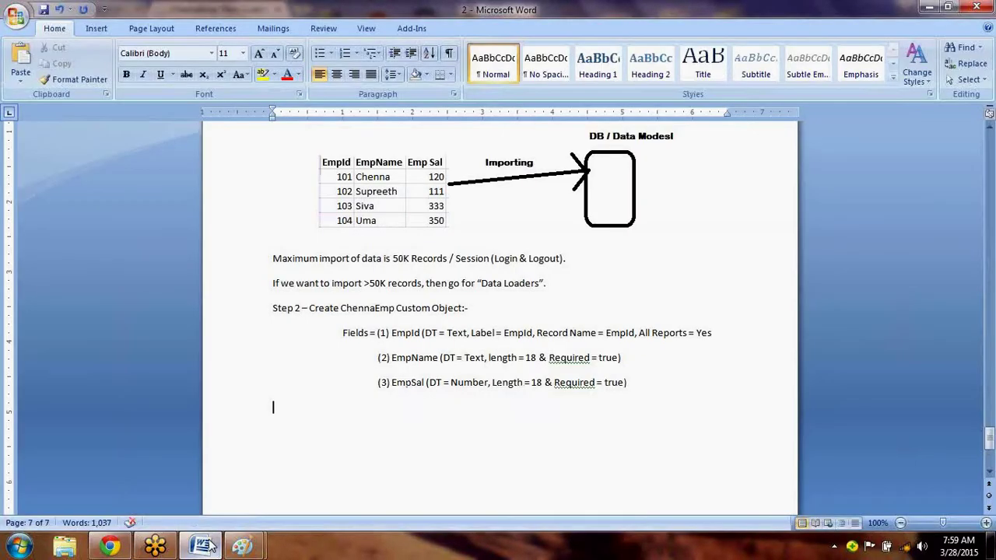
click(202, 547)
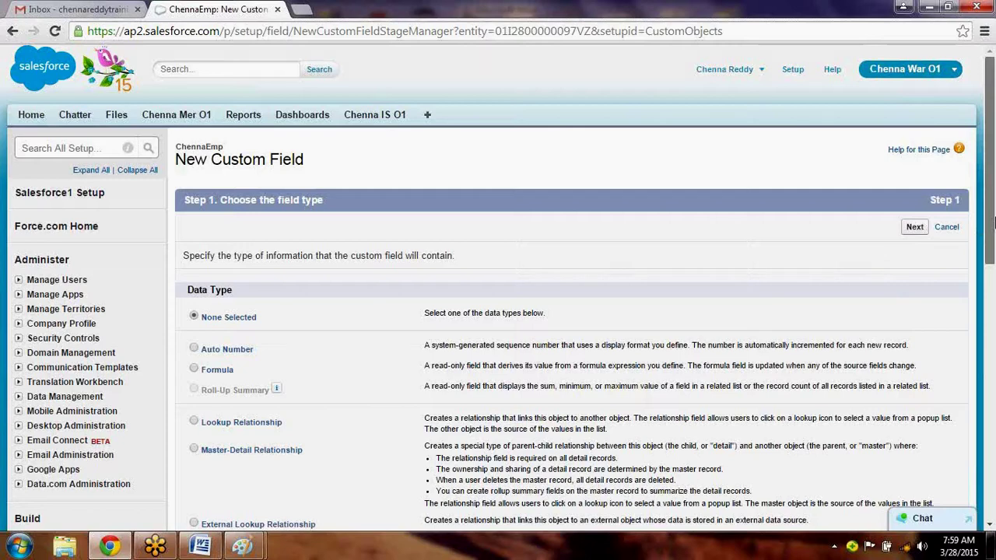
drag(995, 223, 994, 253)
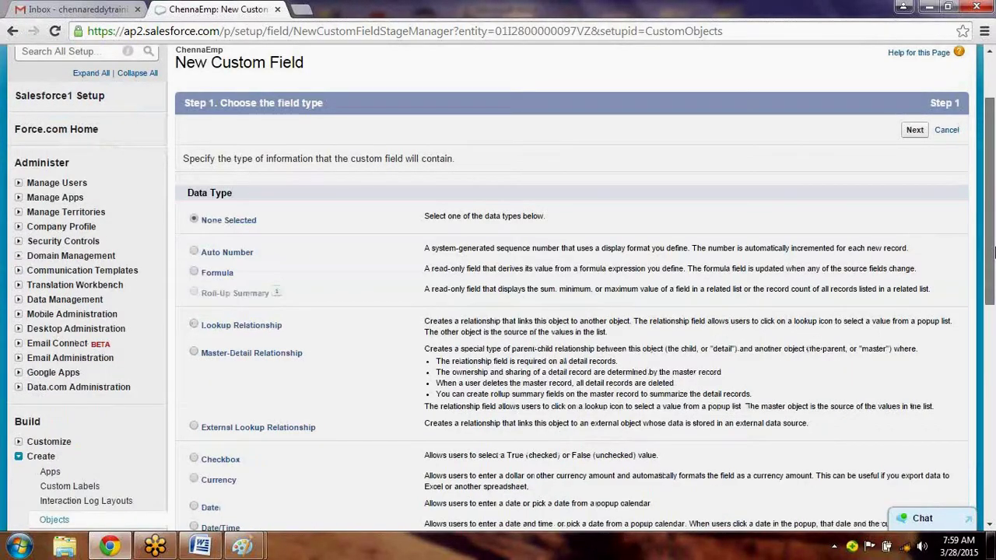
scroll(268, 338, down, 4)
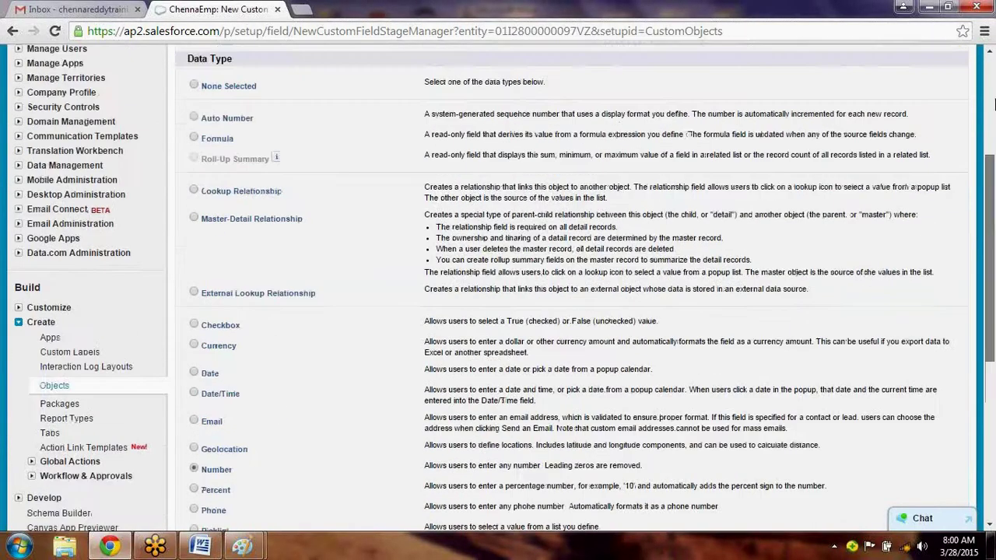
text(Emp)
text(Sal)
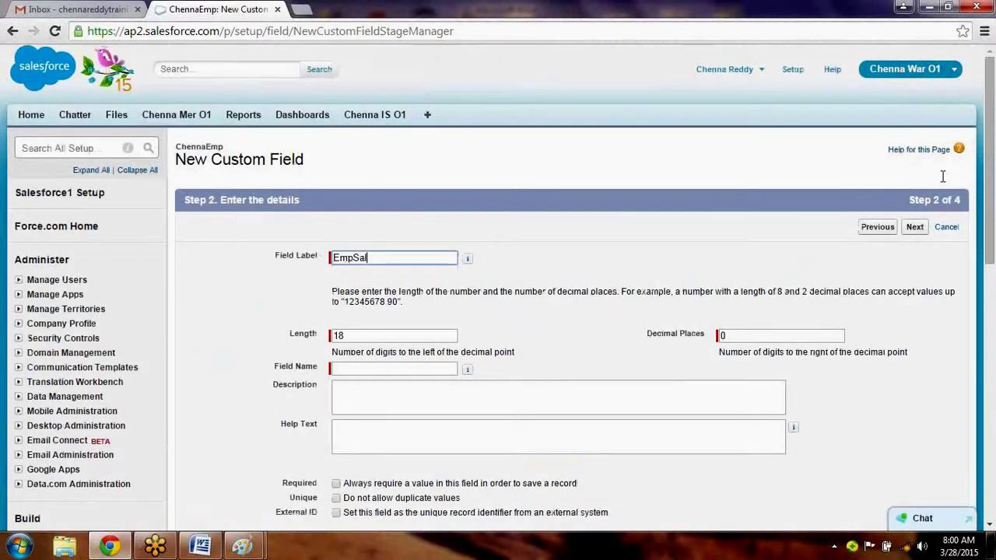
key(Tab)
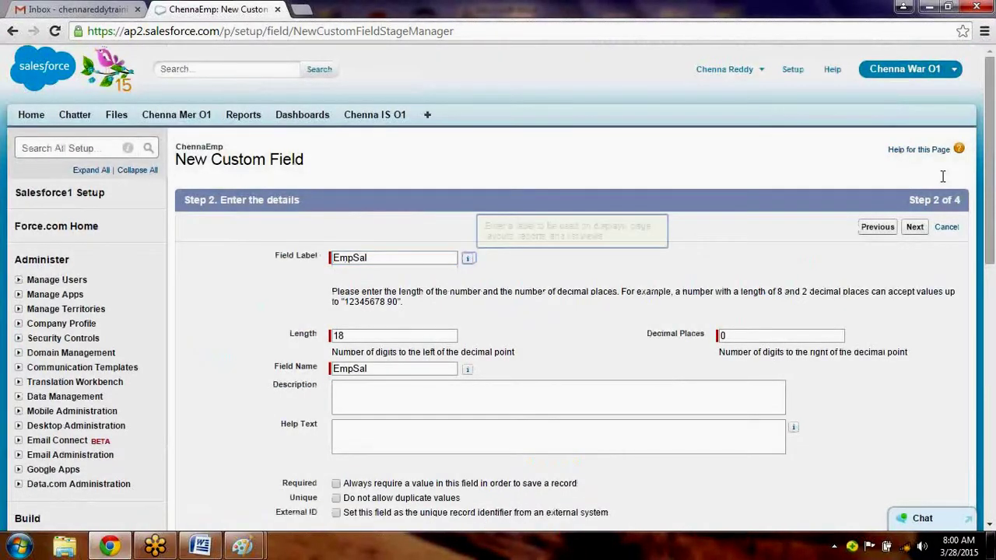
key(Tab)
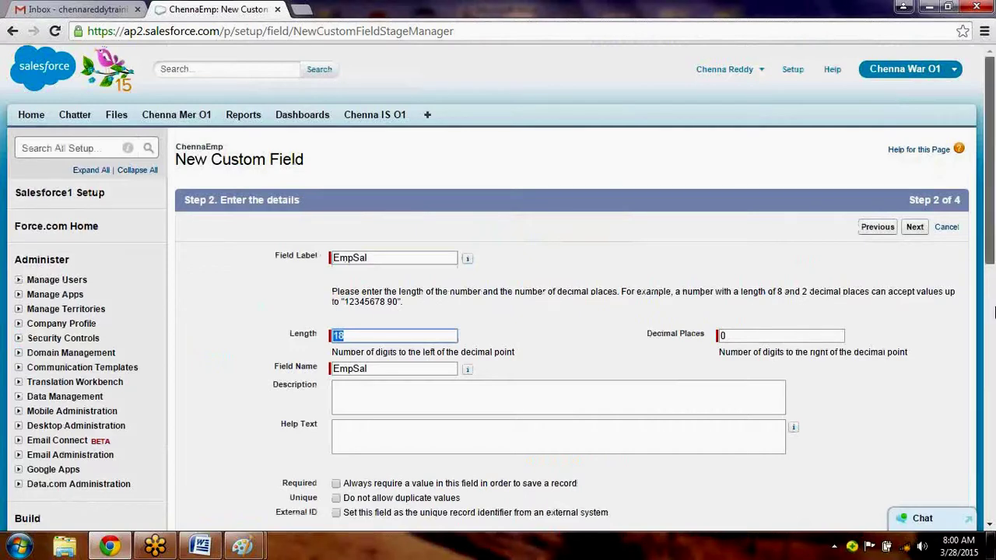
scroll(994, 312, down, 1)
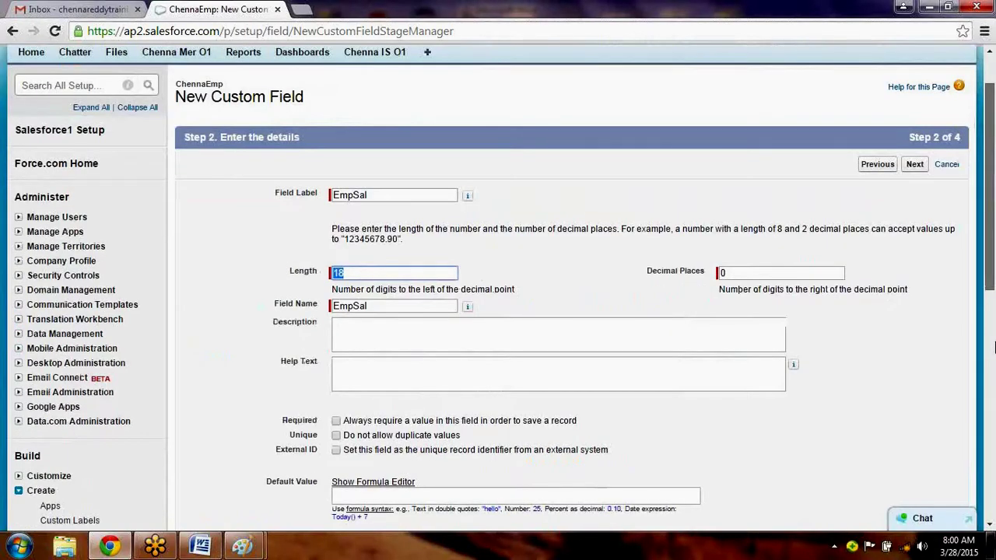
scroll(994, 346, down, 3)
click(335, 262)
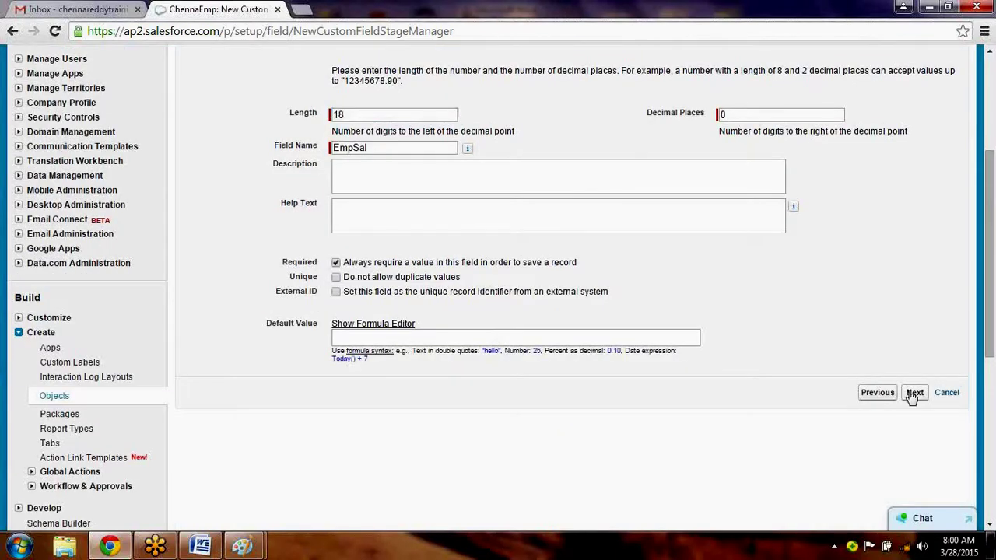
click(912, 392)
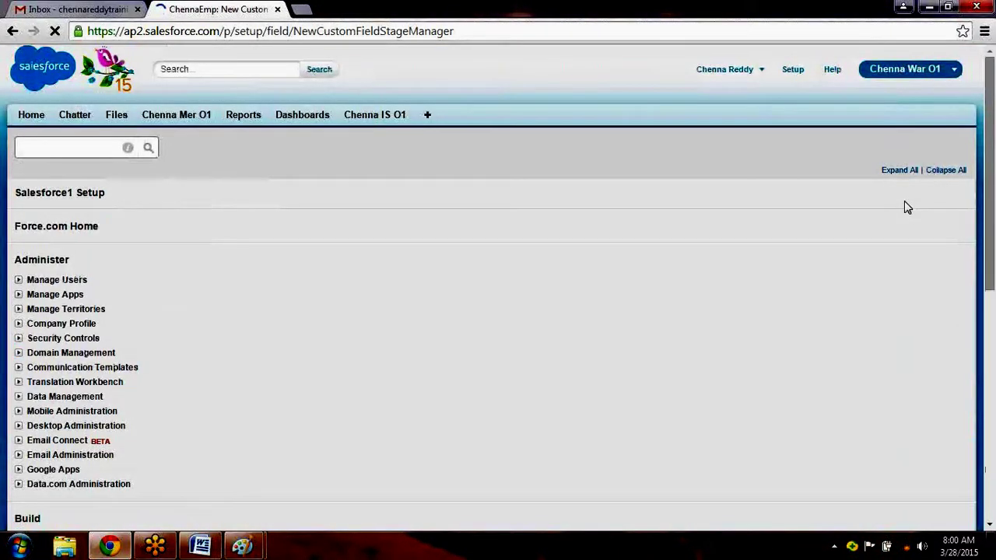
click(915, 228)
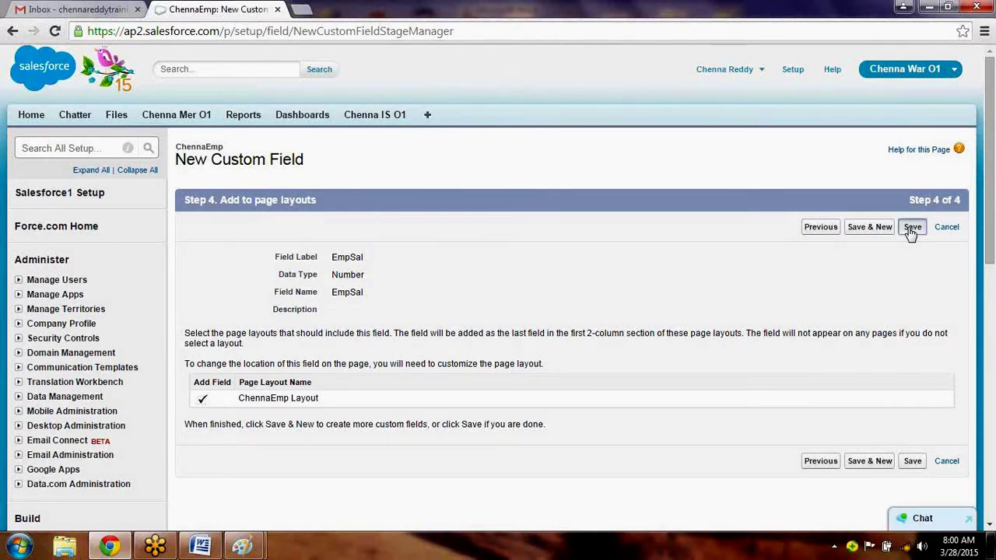
Save EmpSal, go to Force.com Home, and expand Build > Create in the sidebar.
click(911, 231)
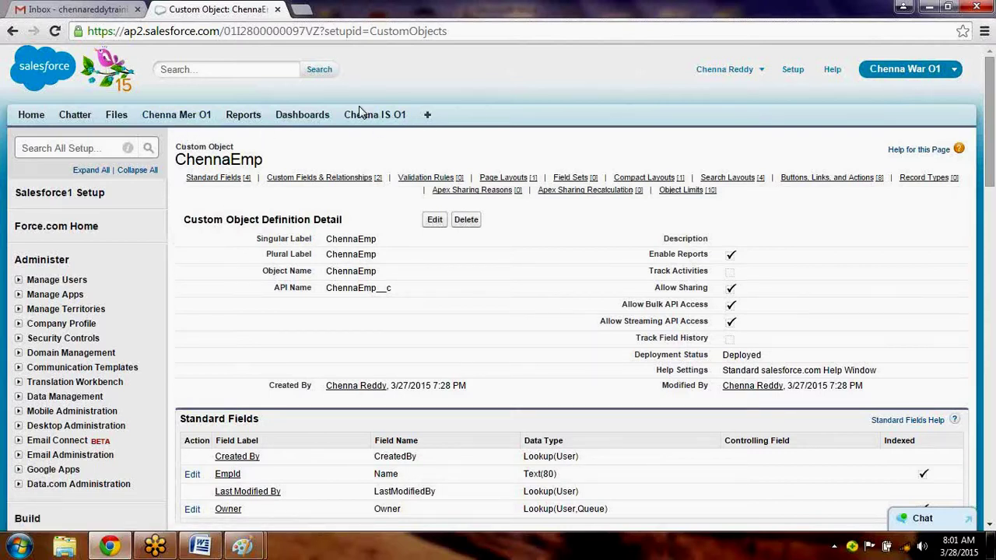
click(793, 70)
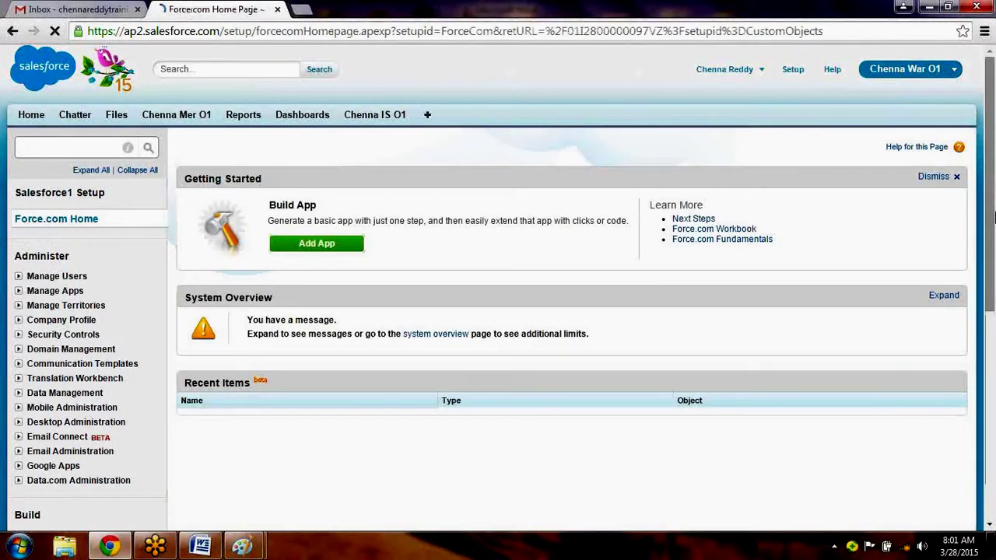
scroll(913, 230, down, 3)
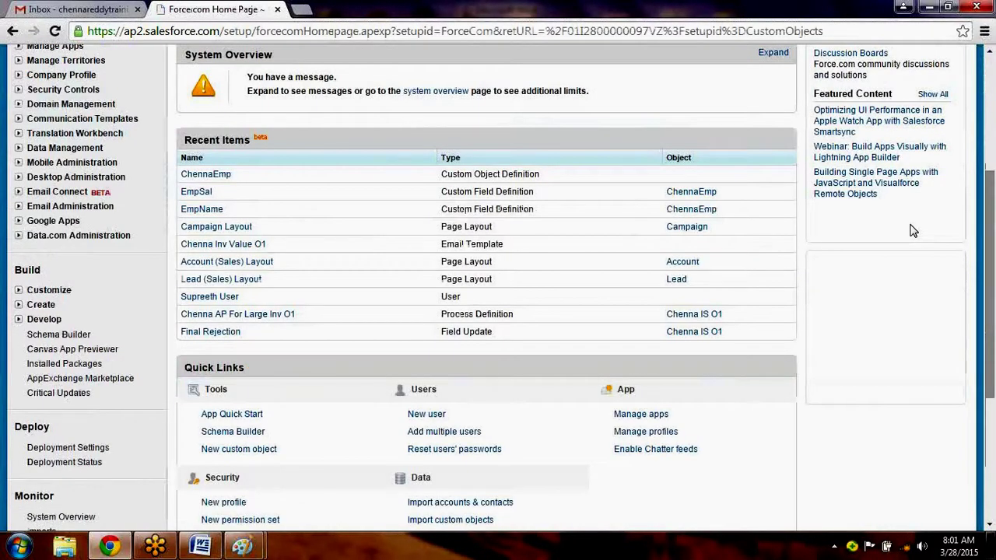
click(40, 305)
Start a new Custom Object Tab for ChennaEmp with the Form tab style and continue to profiles.
click(50, 408)
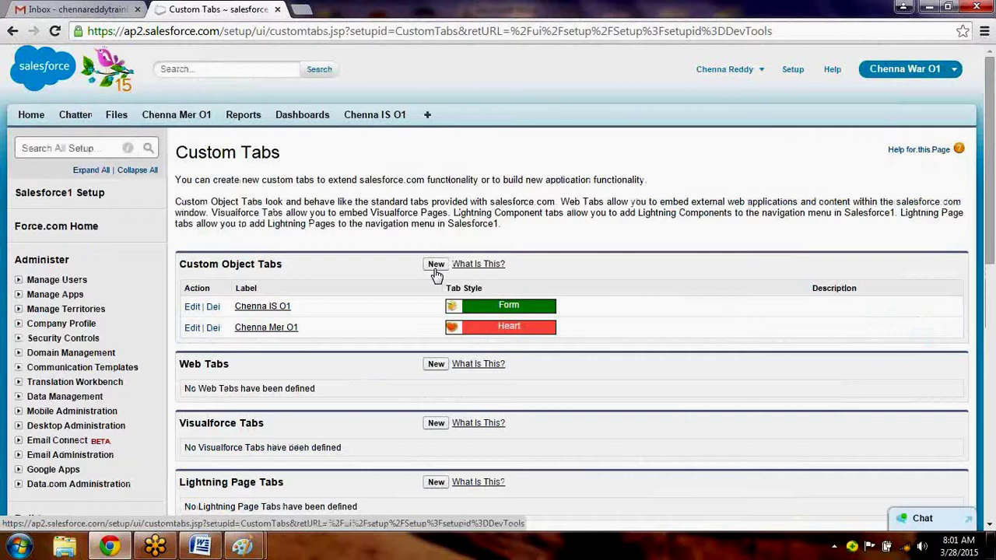
click(436, 266)
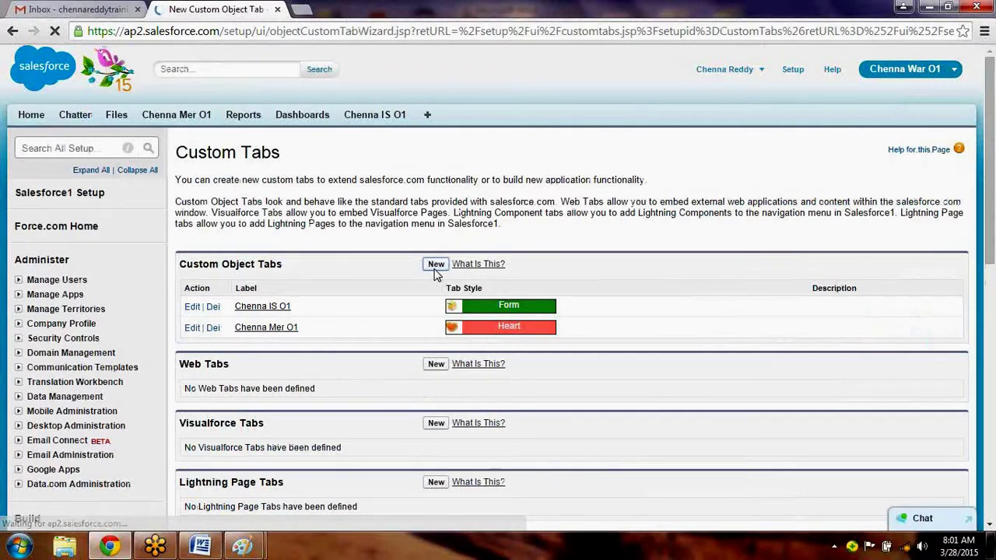
click(370, 271)
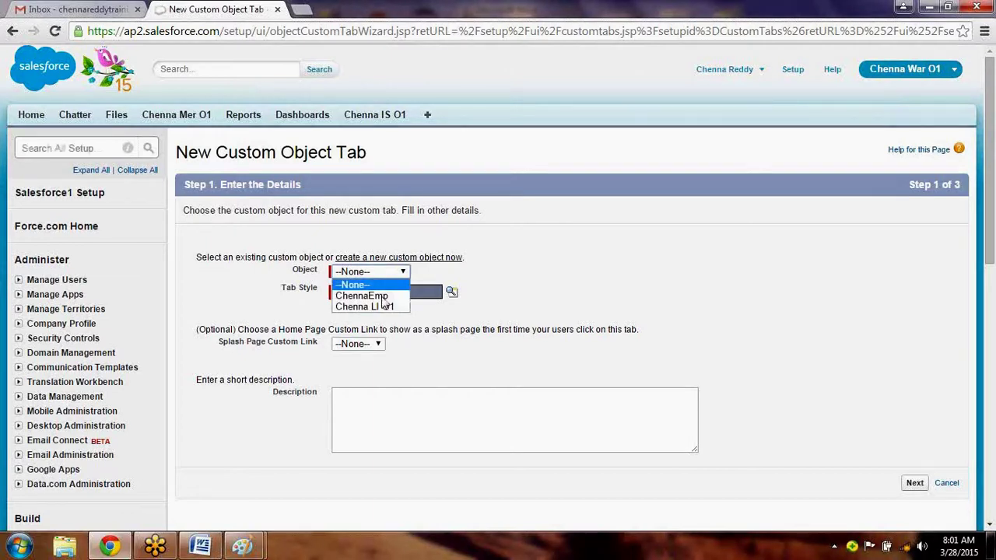
click(387, 305)
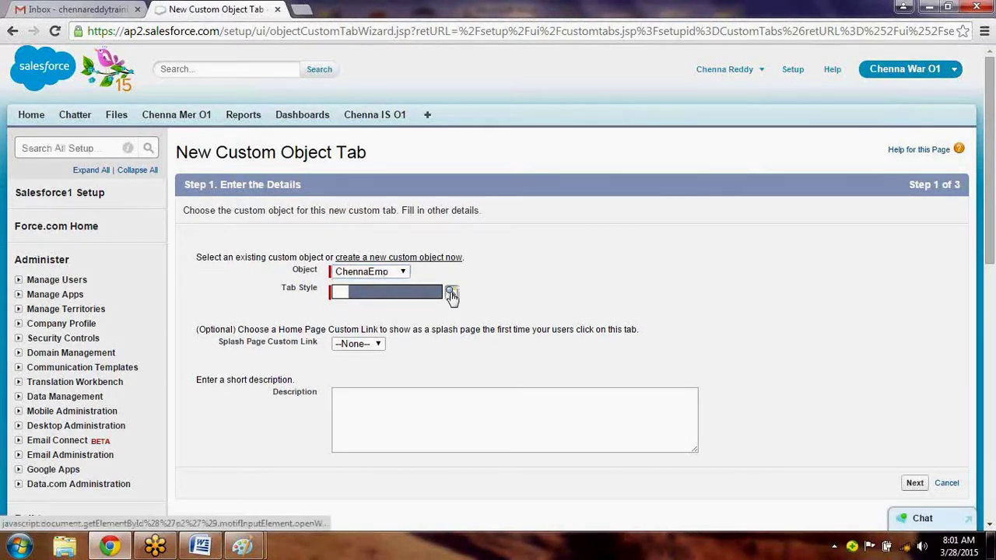
click(452, 293)
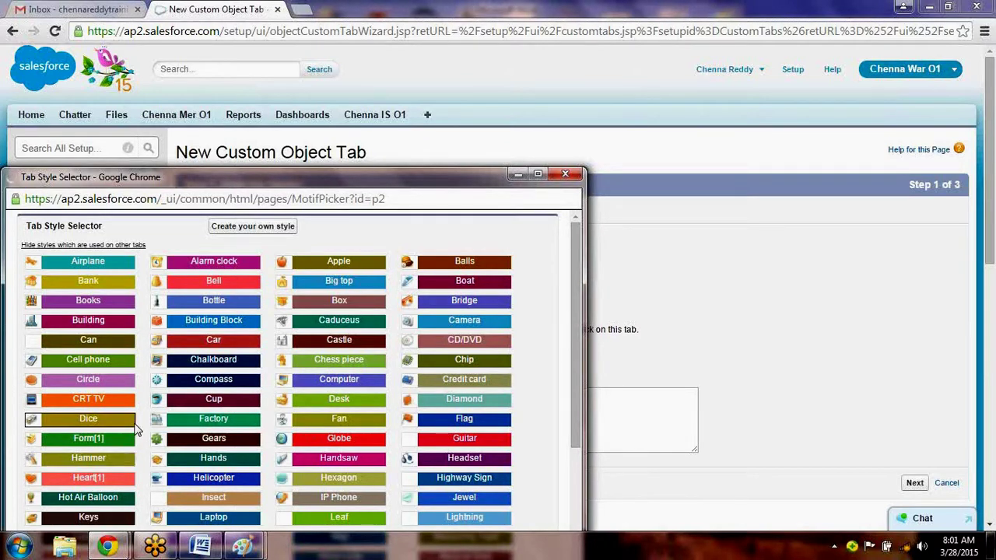
click(115, 450)
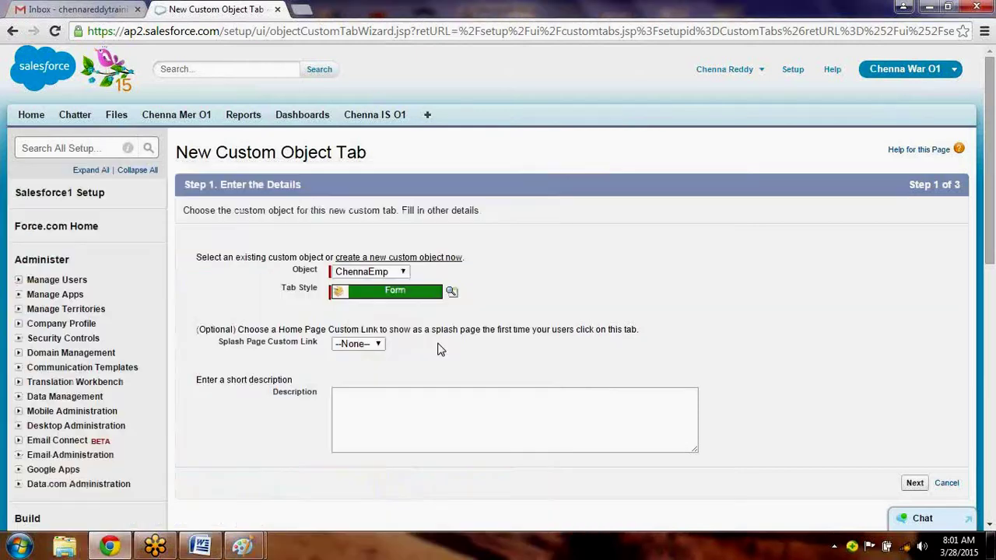
click(380, 345)
click(395, 384)
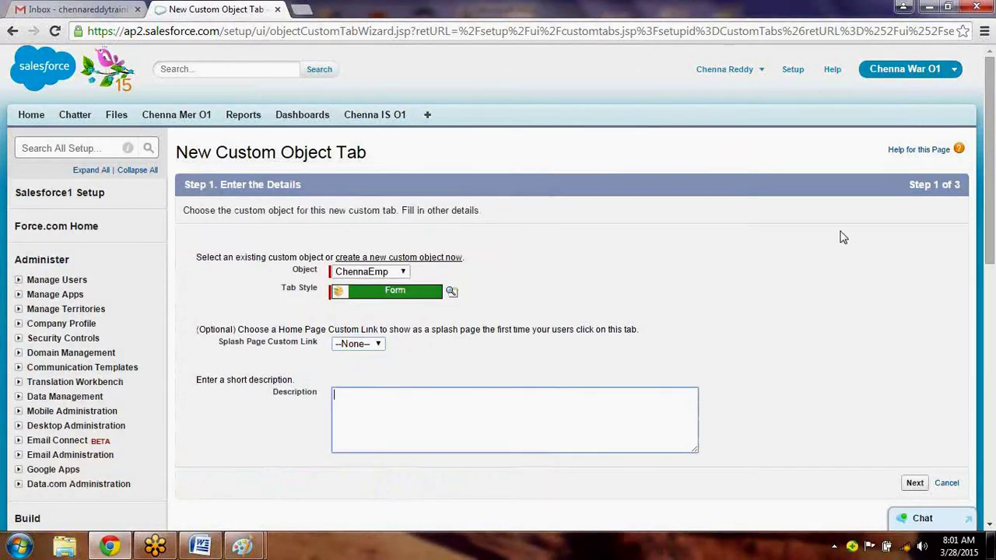
click(915, 483)
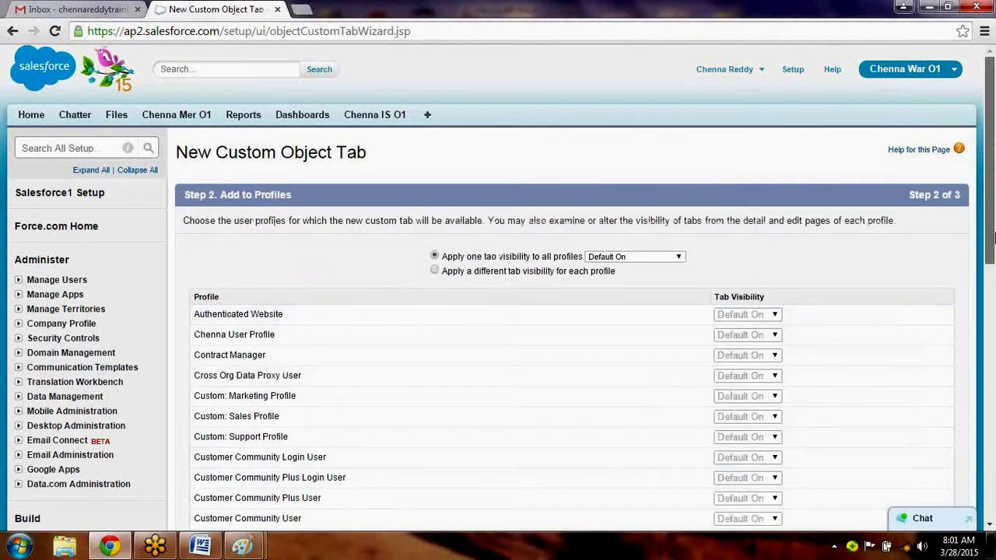
Keep the ChennaEmp tab Default On for all profiles, then clear Include Tab for every custom app.
drag(994, 237, 993, 259)
click(644, 126)
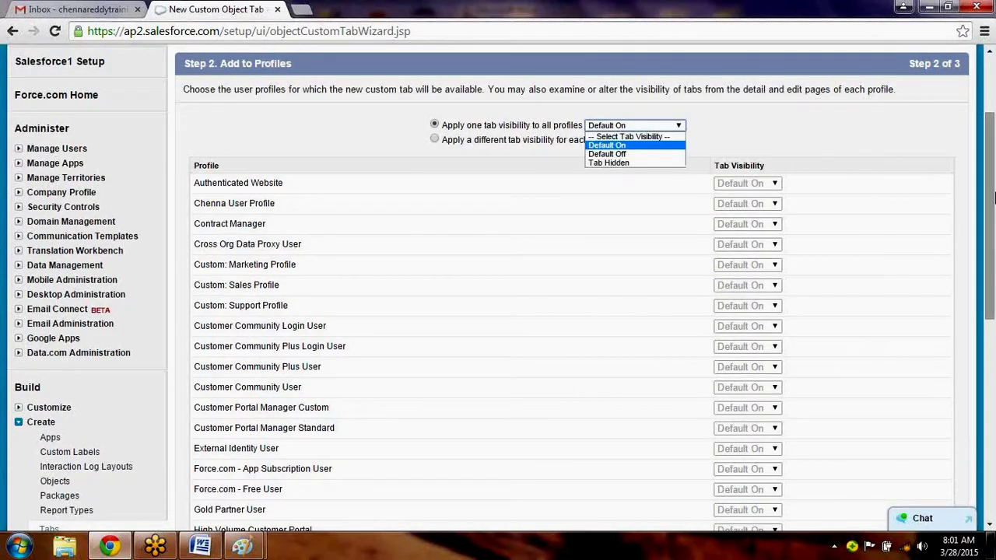
click(994, 251)
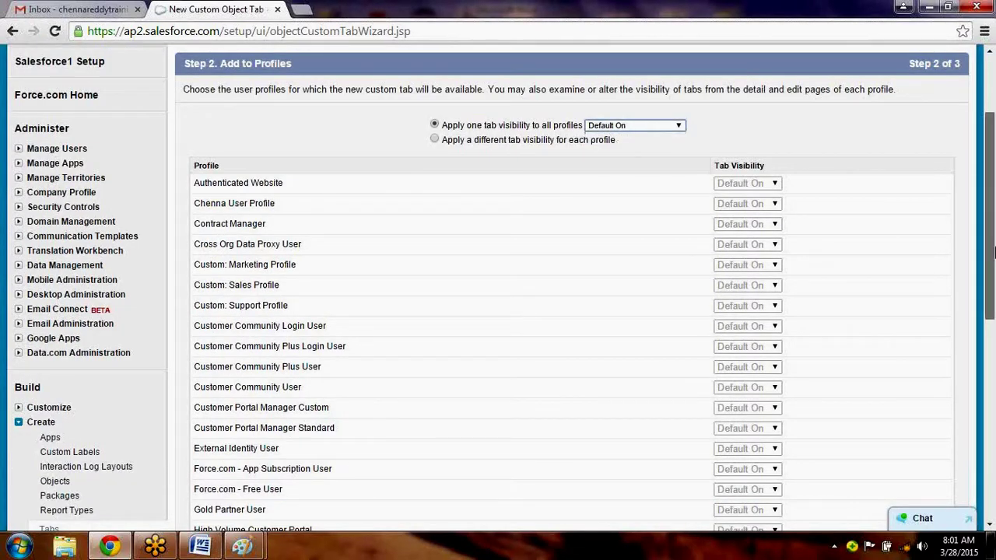
drag(994, 251, 994, 422)
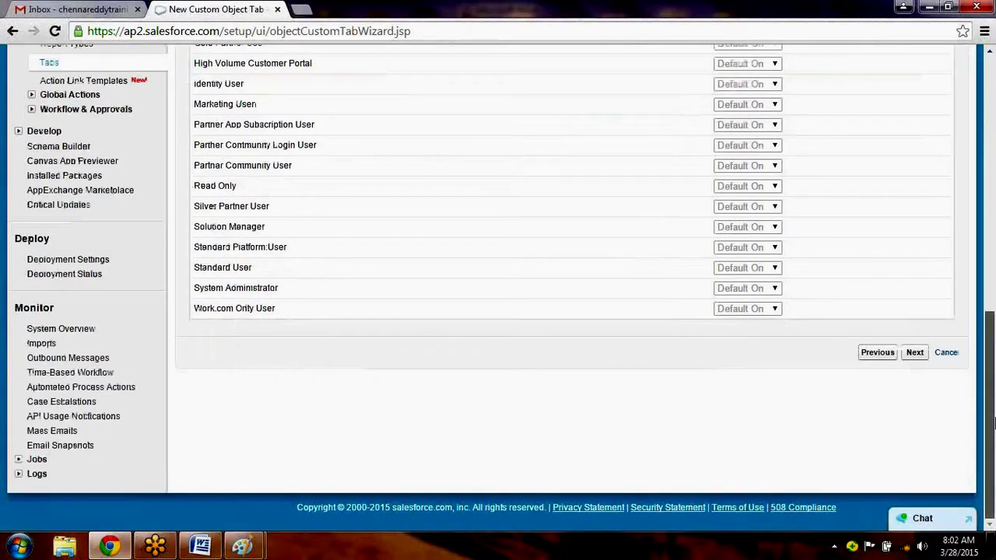
drag(993, 420, 992, 319)
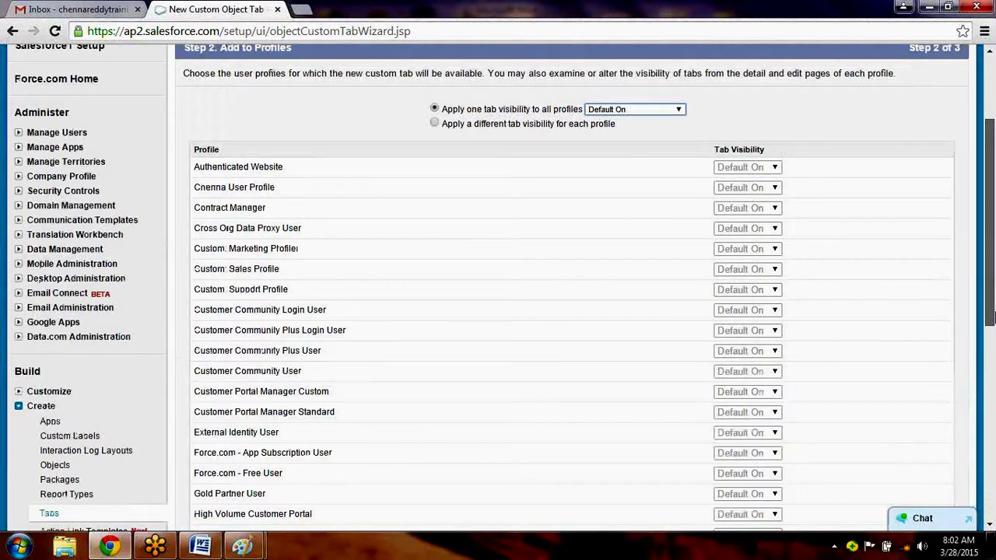
scroll(798, 233, down, 4)
key(ctrl+f)
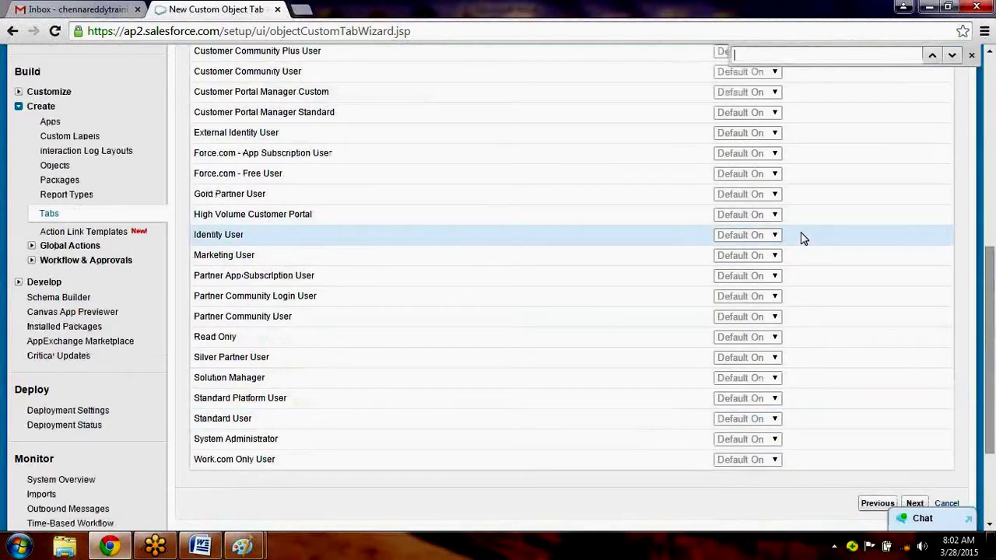
text(chenna)
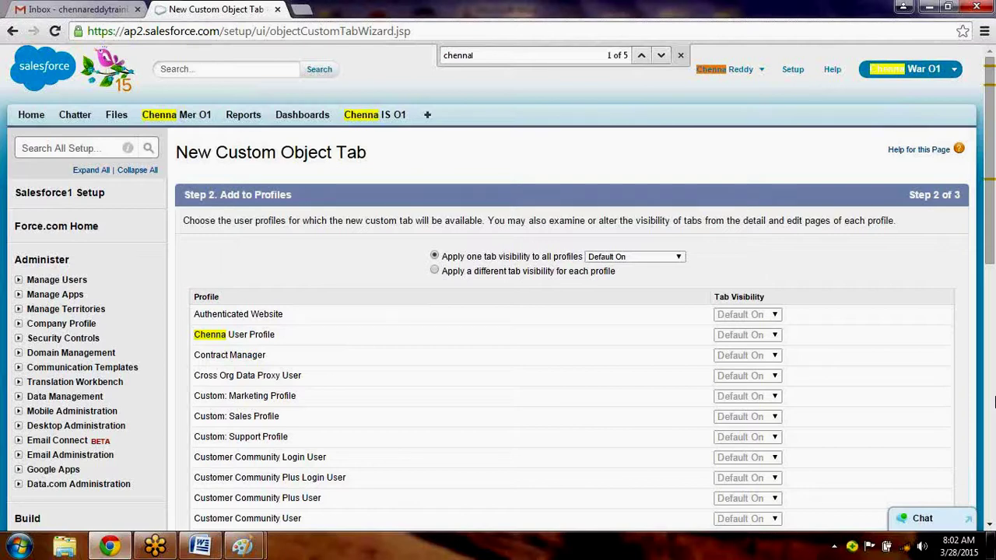
click(991, 405)
click(991, 482)
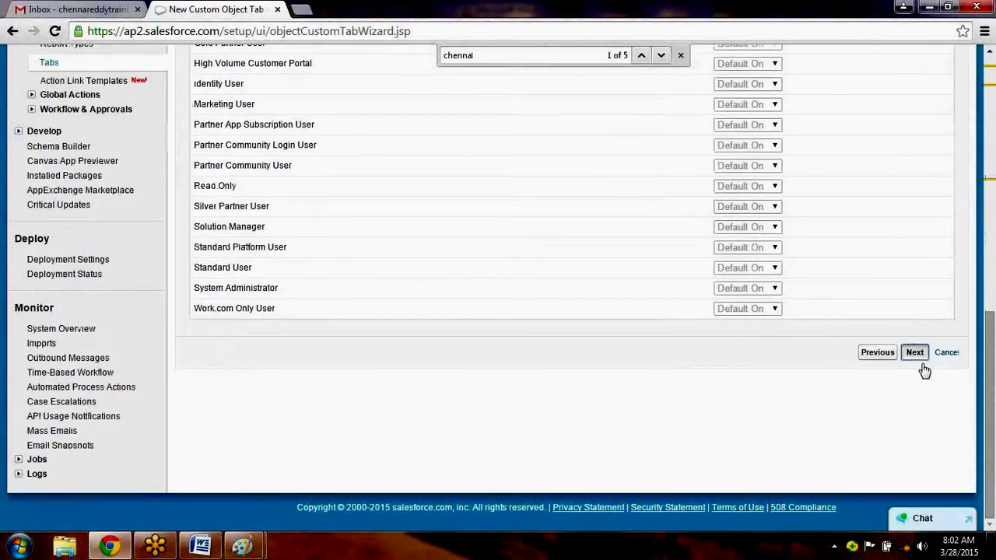
click(915, 355)
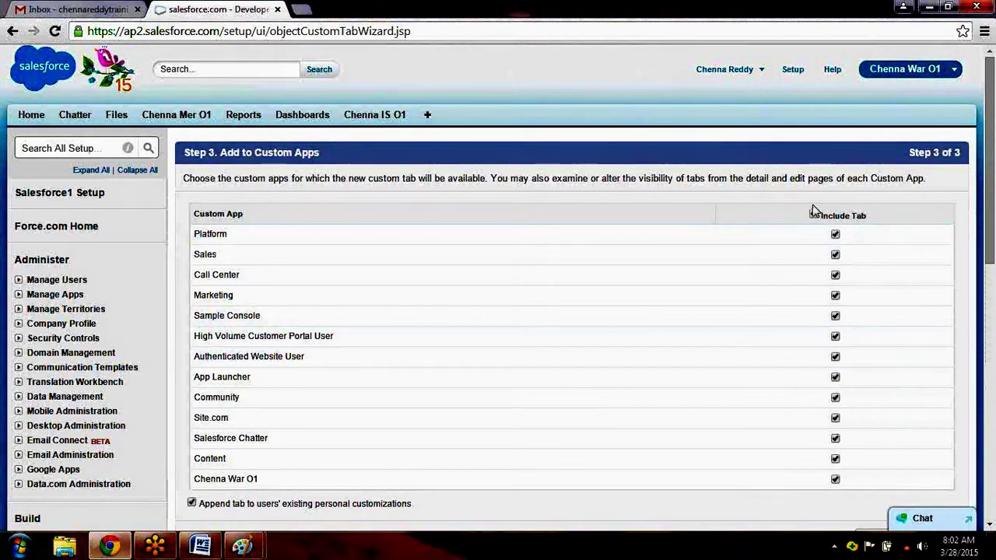
click(813, 214)
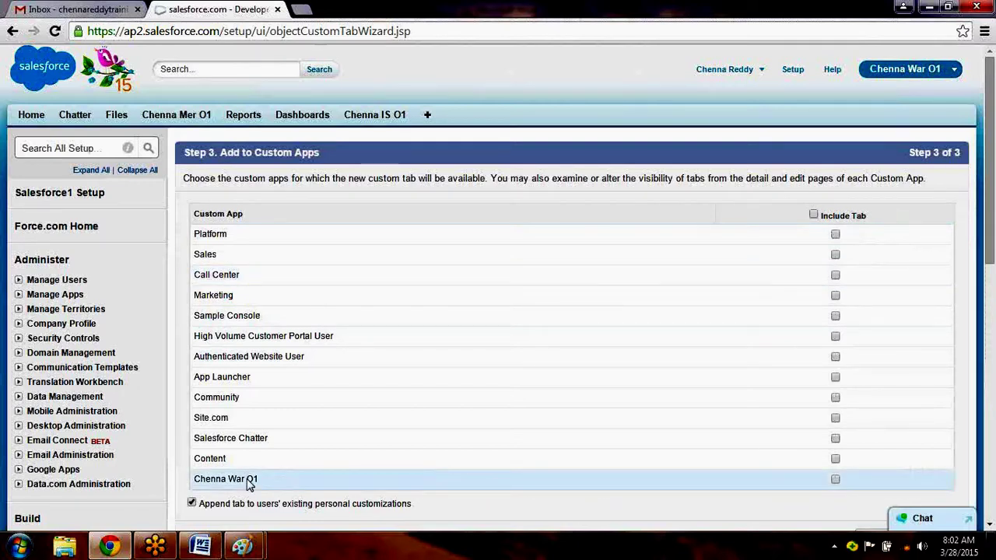
Include the ChennaEmp tab in the Chenna War O1 app only and save the tab.
click(835, 480)
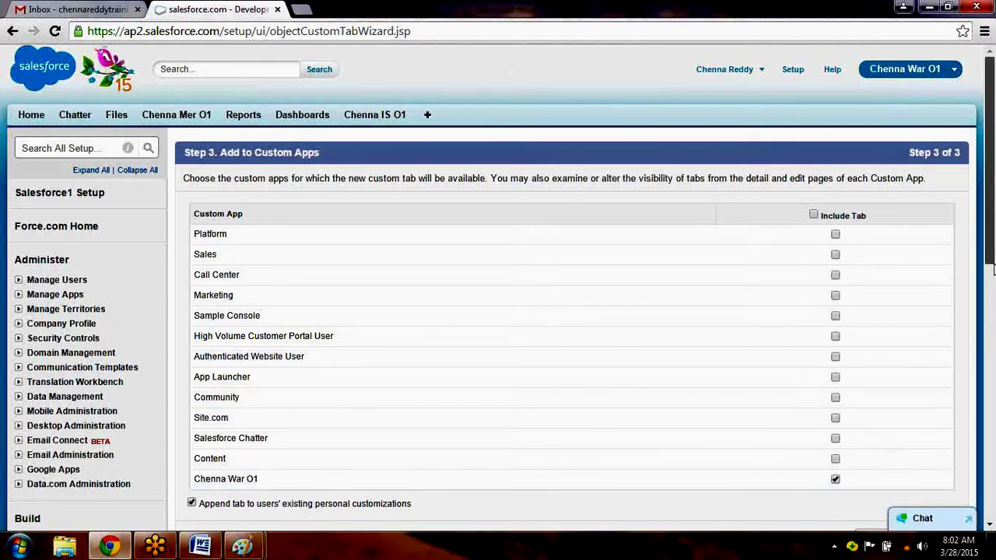
drag(993, 269, 993, 292)
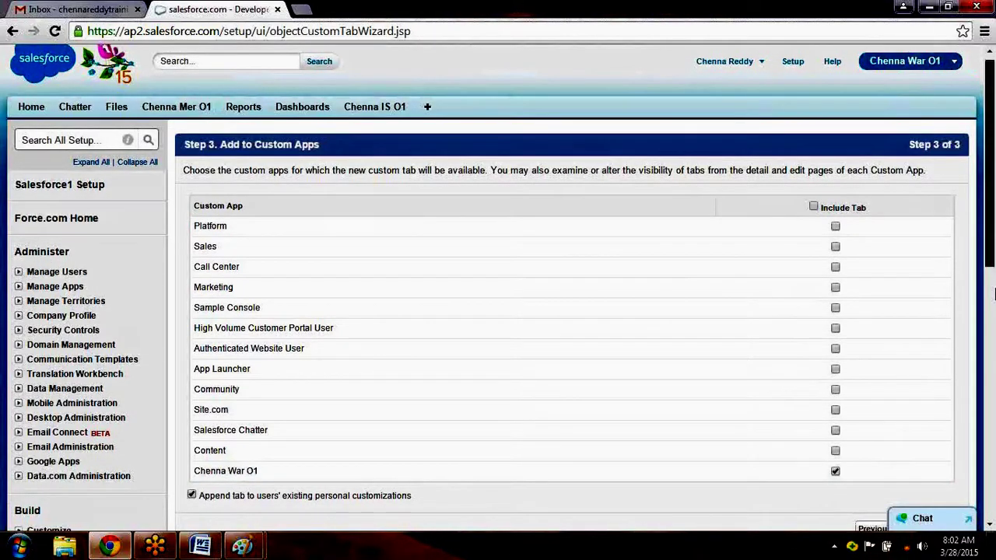
scroll(928, 313, down, 3)
click(925, 313)
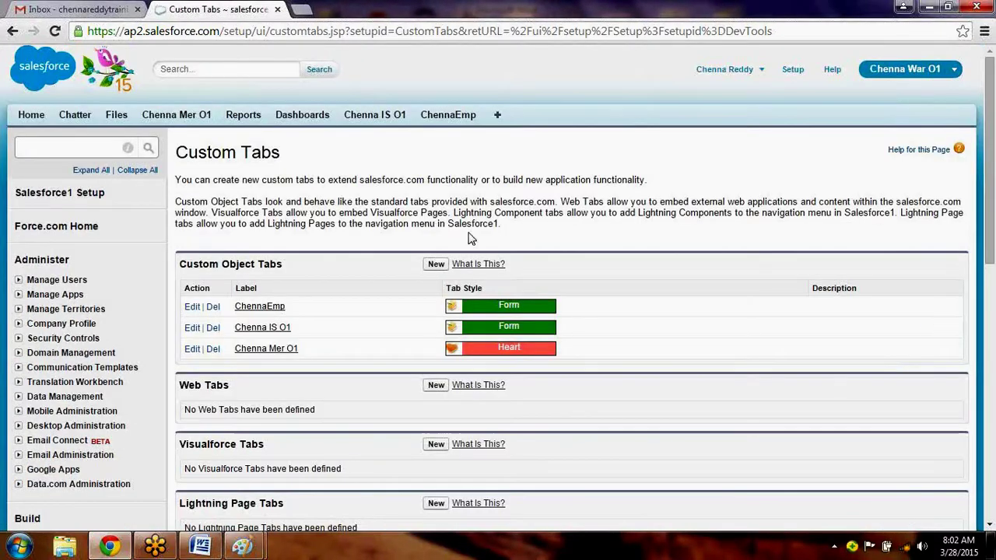
Open the ChennaEmp tab, switch to Sales and back to Chenna War O1, then list all records.
click(462, 114)
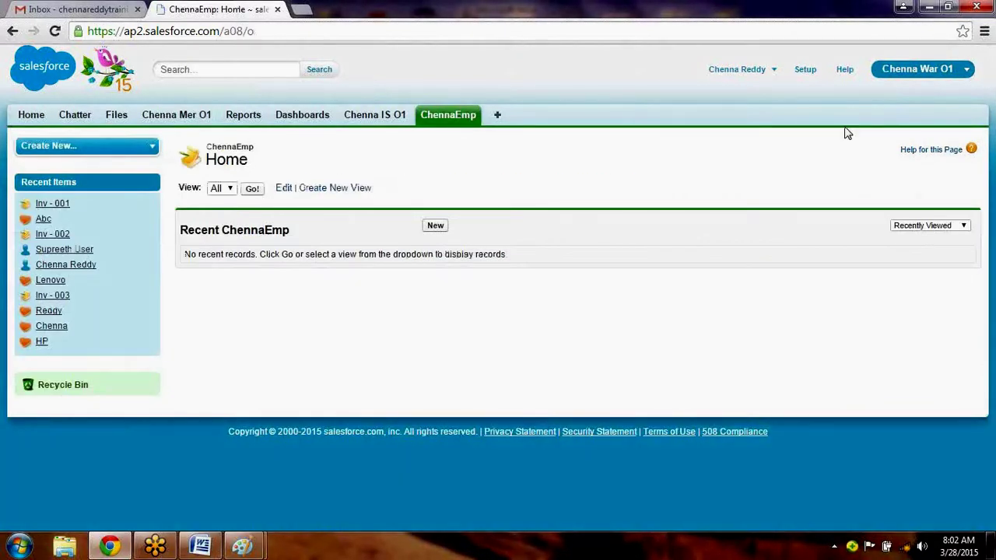
click(918, 72)
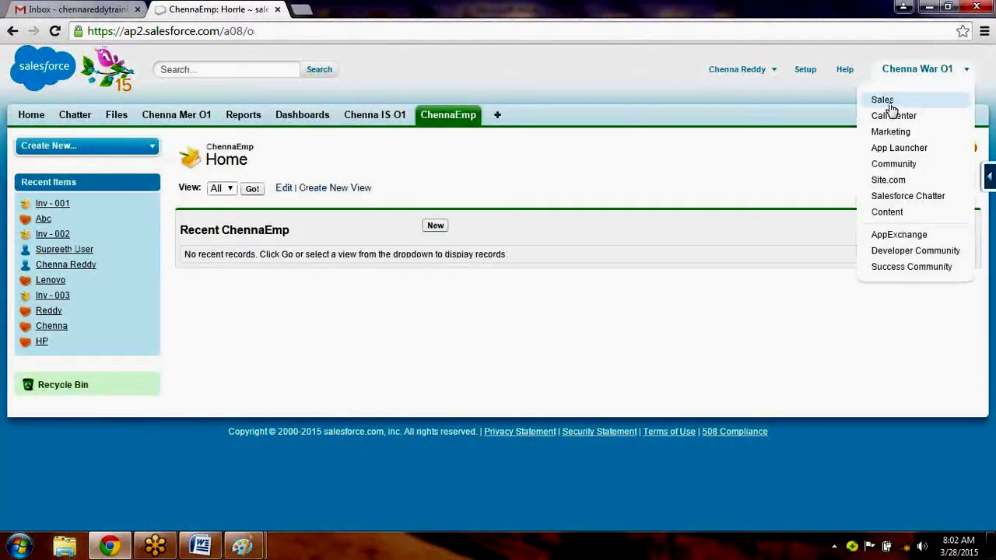
click(891, 110)
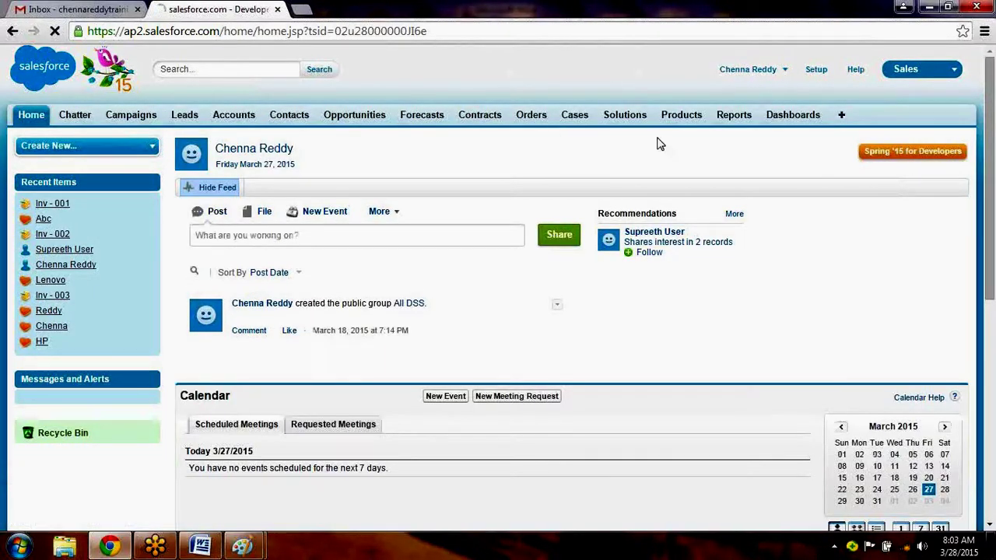
click(914, 76)
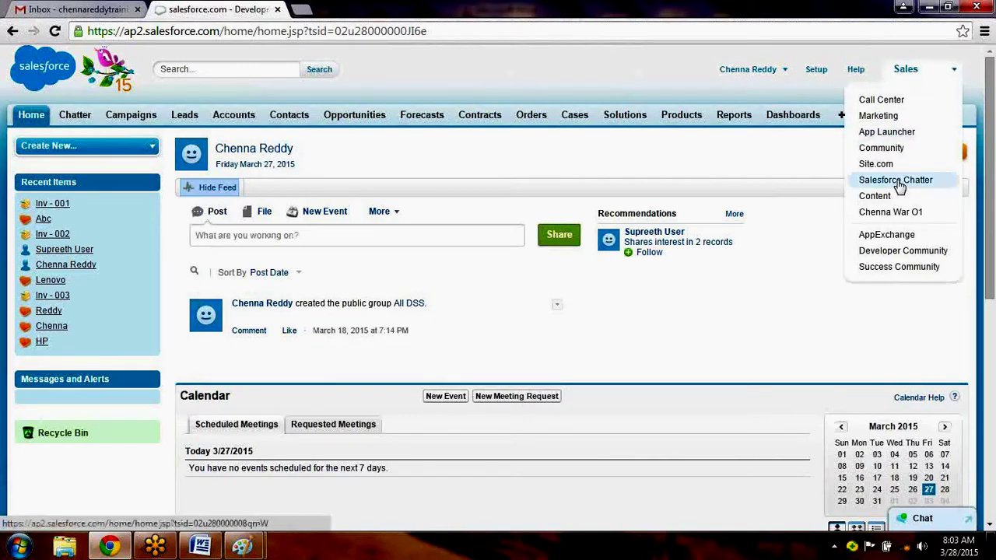
click(902, 216)
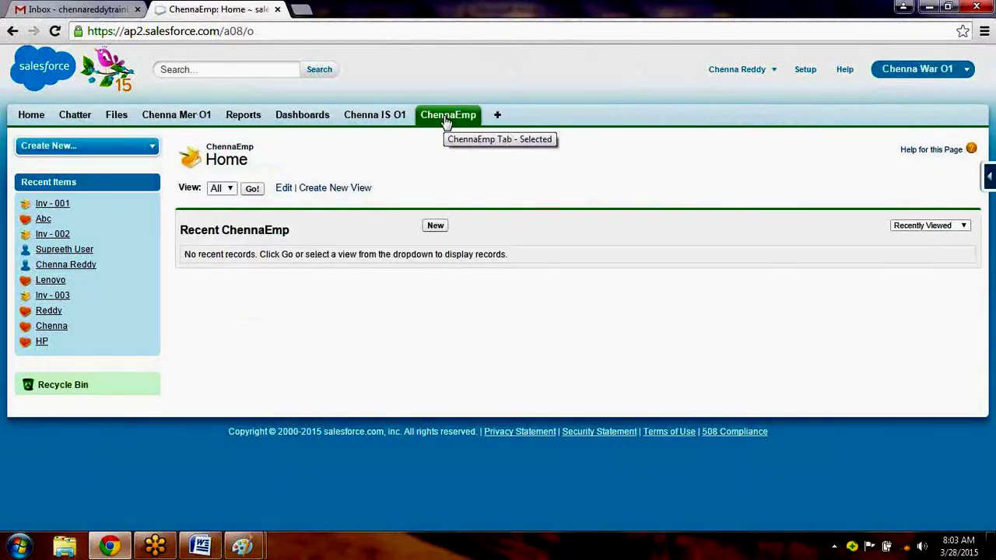
click(253, 190)
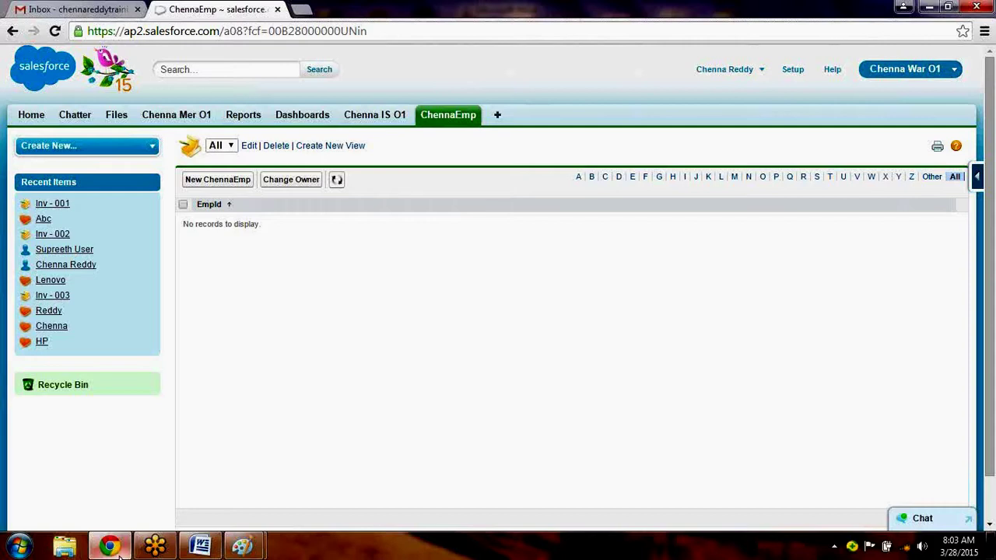
In Word, type 'Step 3 -- Import Records into ChennaEmp Object from *.csv file:-' under Step 2.
click(220, 546)
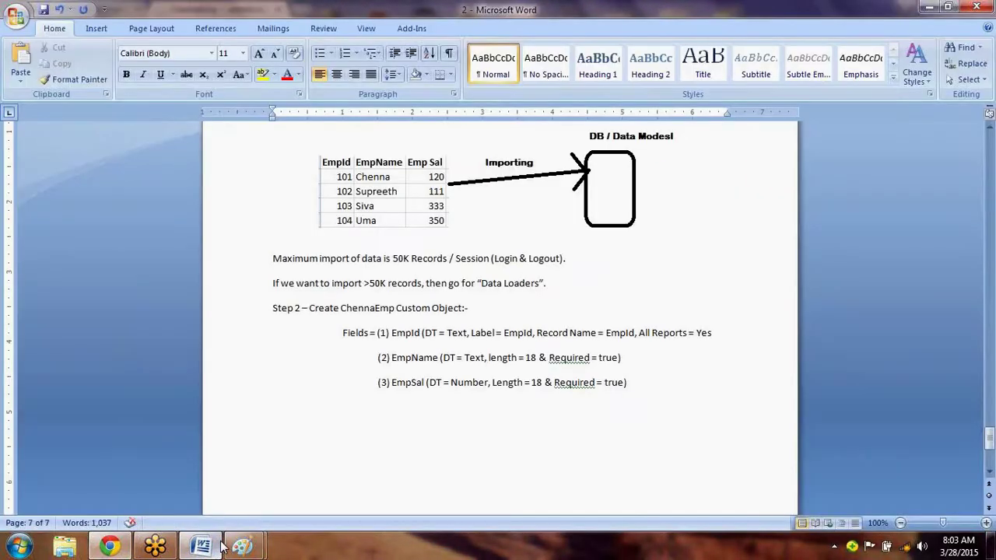
mouse_move(990, 437)
mouse_down()
mouse_move(992, 423)
mouse_move(992, 454)
mouse_up()
click(483, 400)
click(508, 395)
text(Step)
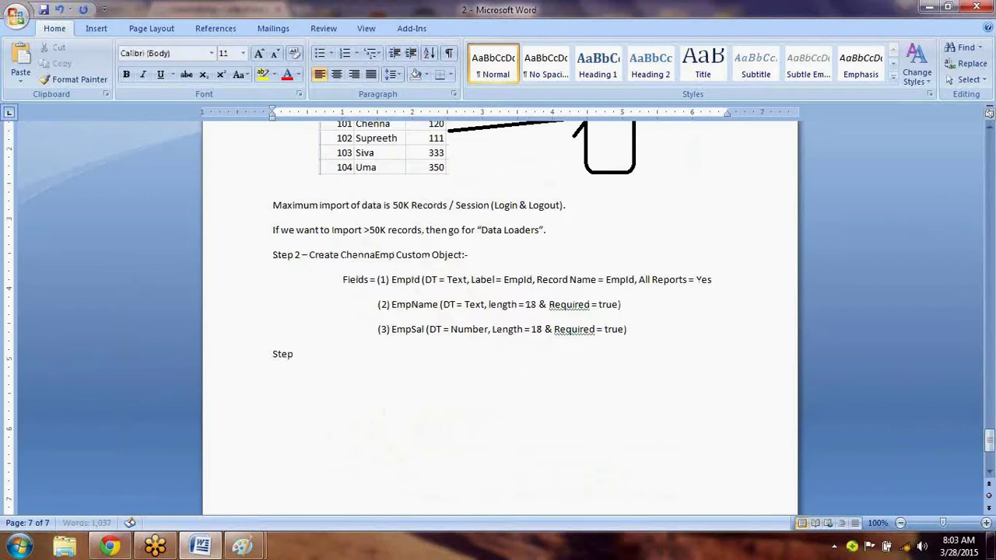
text( 3 --)
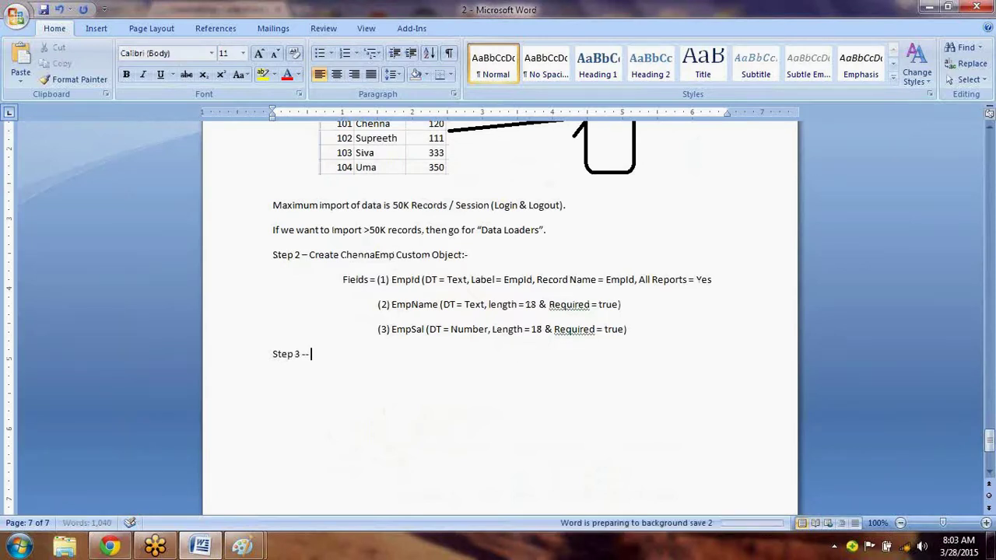
text( Imp)
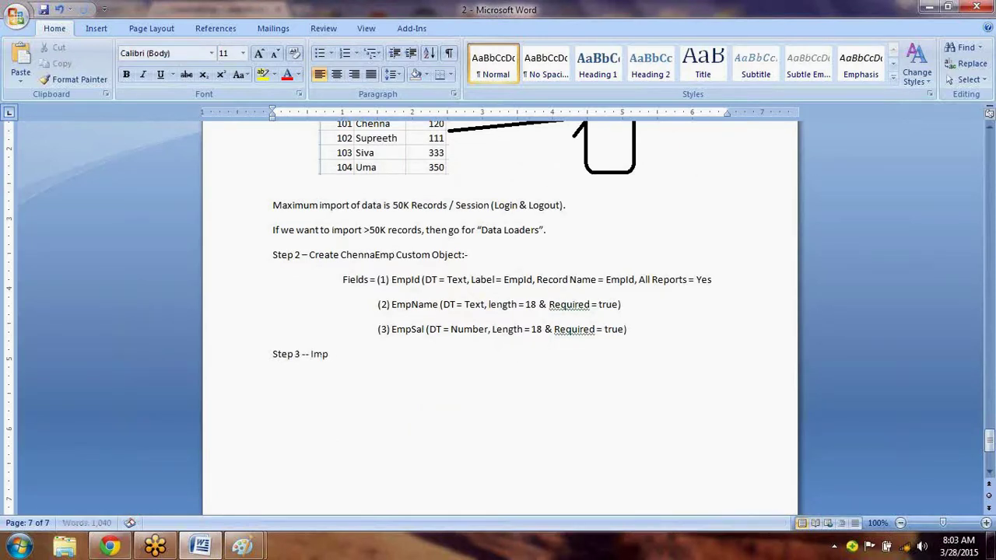
text(ort Records intp)
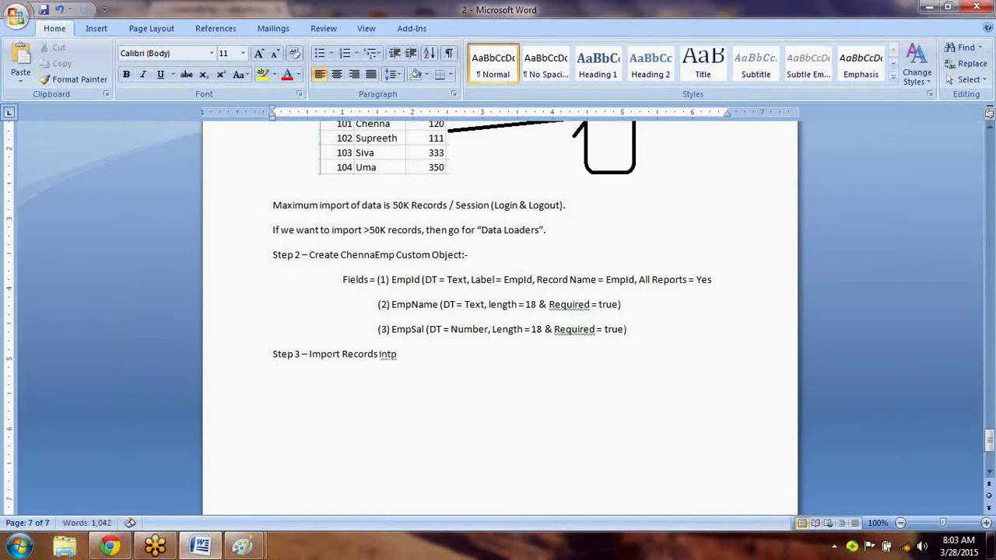
key(BackSpace)
text(o ChennaE)
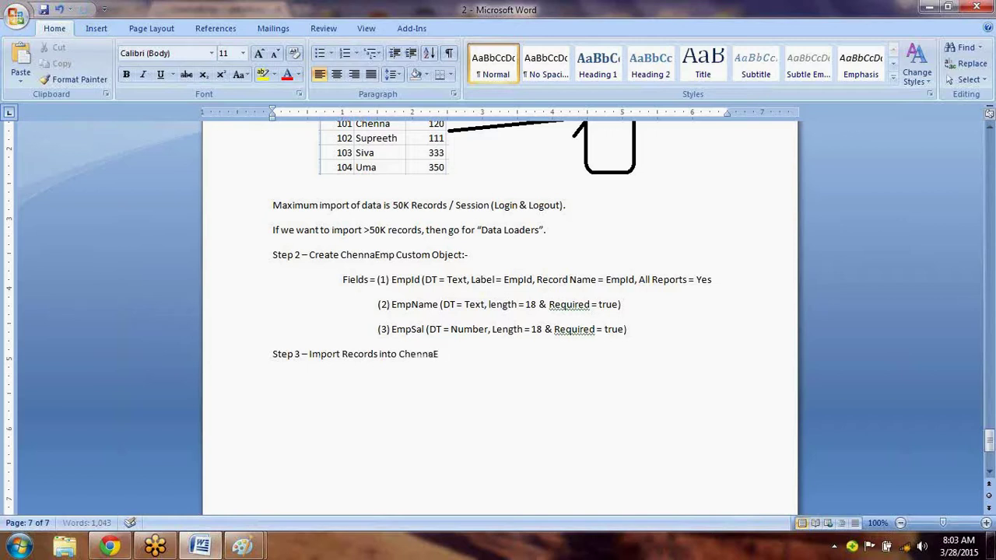
text(mp Object from )
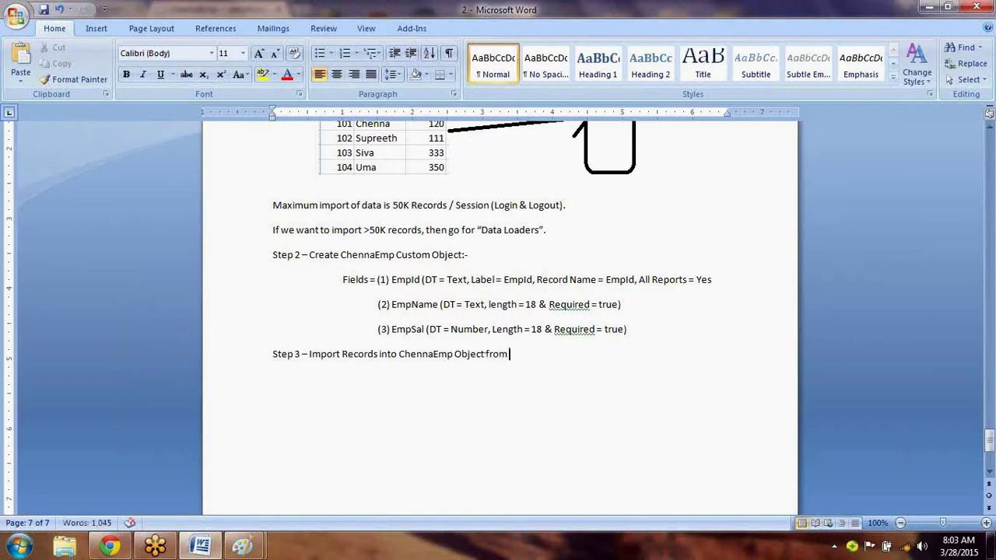
text(*.cs)
text(v file ()
key(BackSpace)
key(BackSpace)
text(:-)
key(Return)
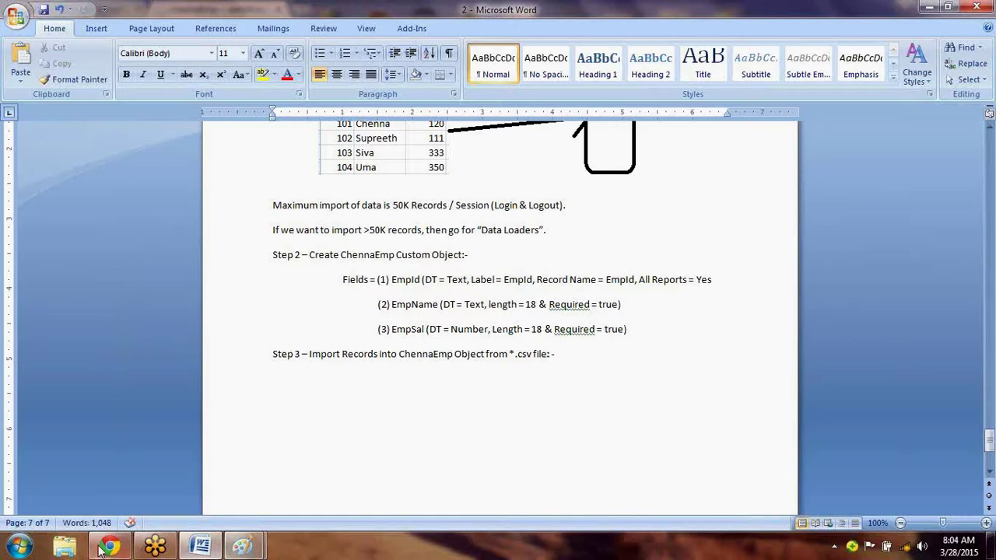
click(126, 549)
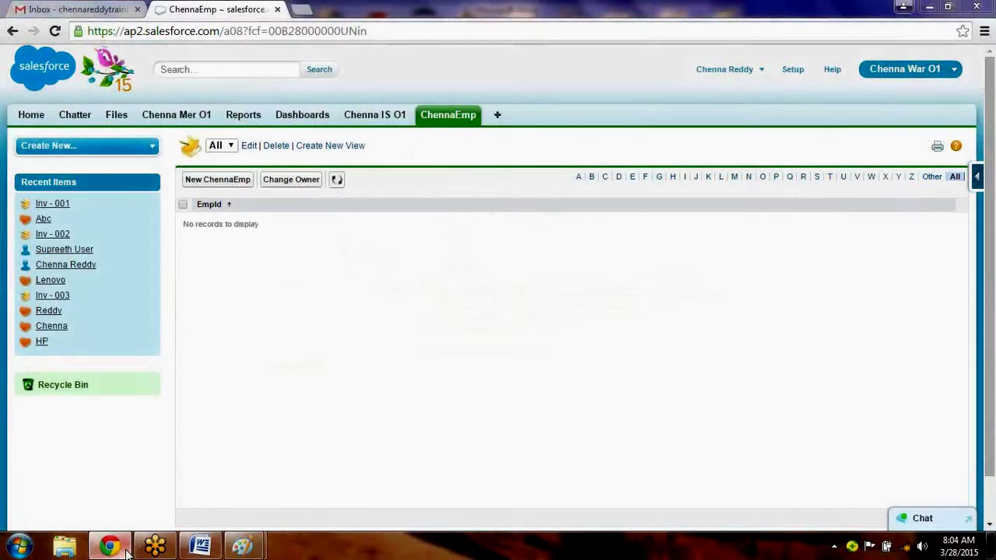
From Setup, find 'data', expand Data Management and open Import Custom Objects.
click(126, 549)
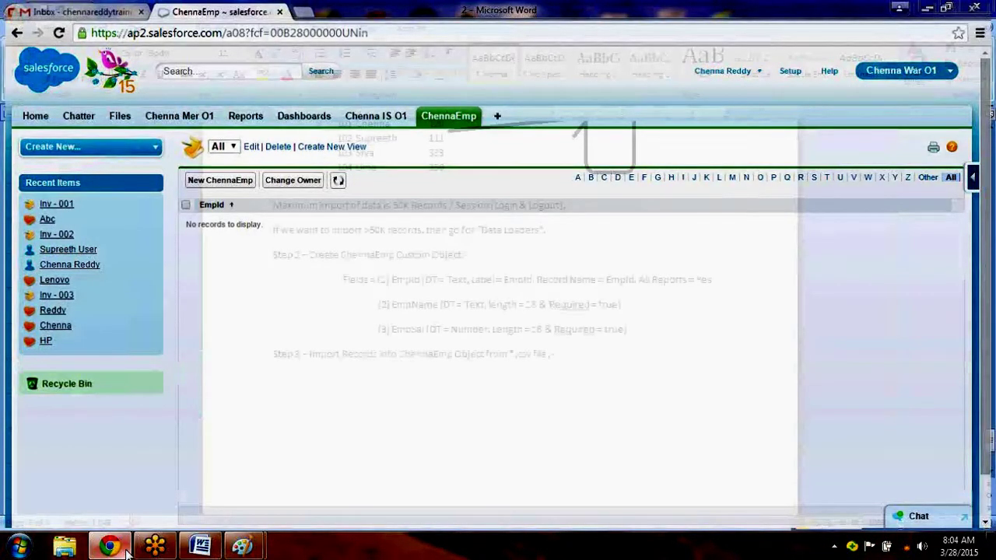
click(791, 71)
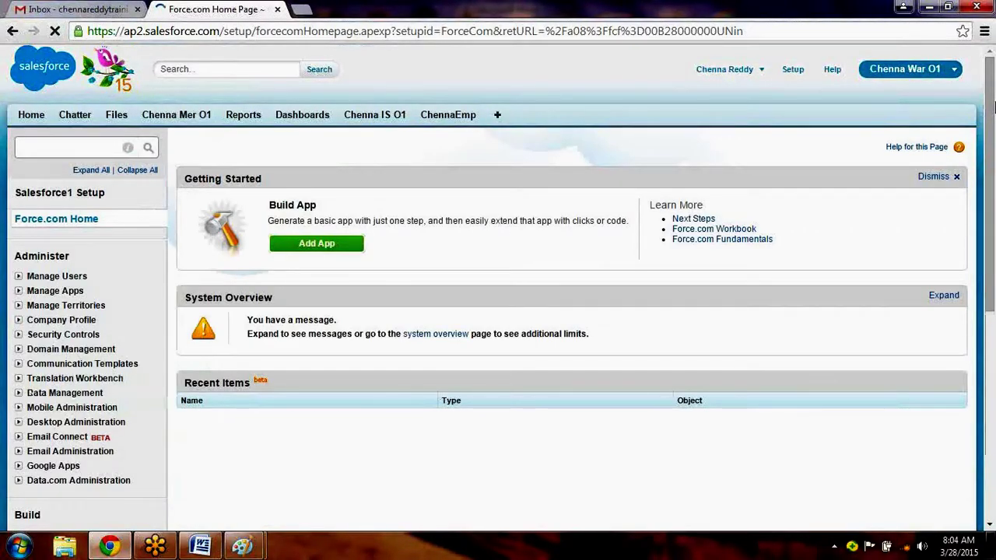
scroll(24, 397, down, 2)
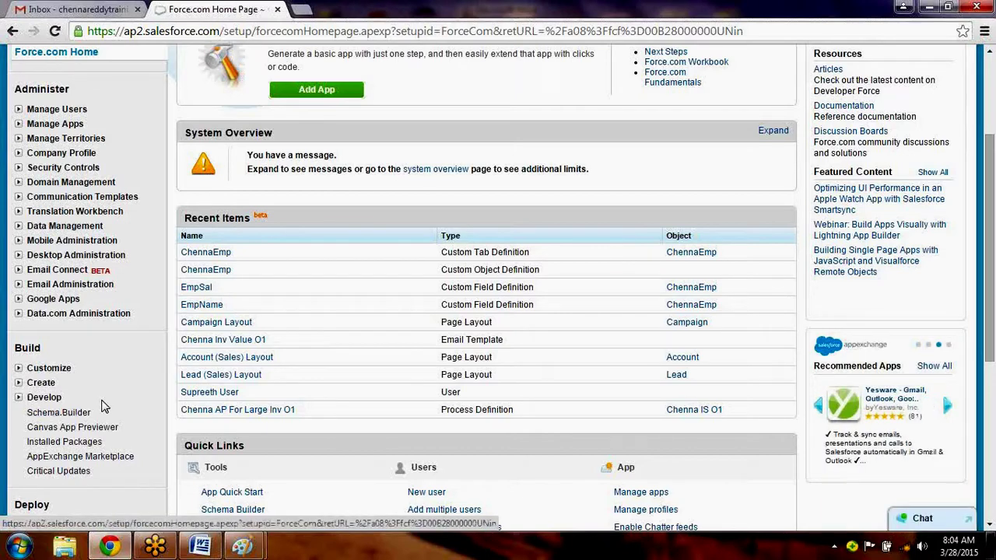
text(d)
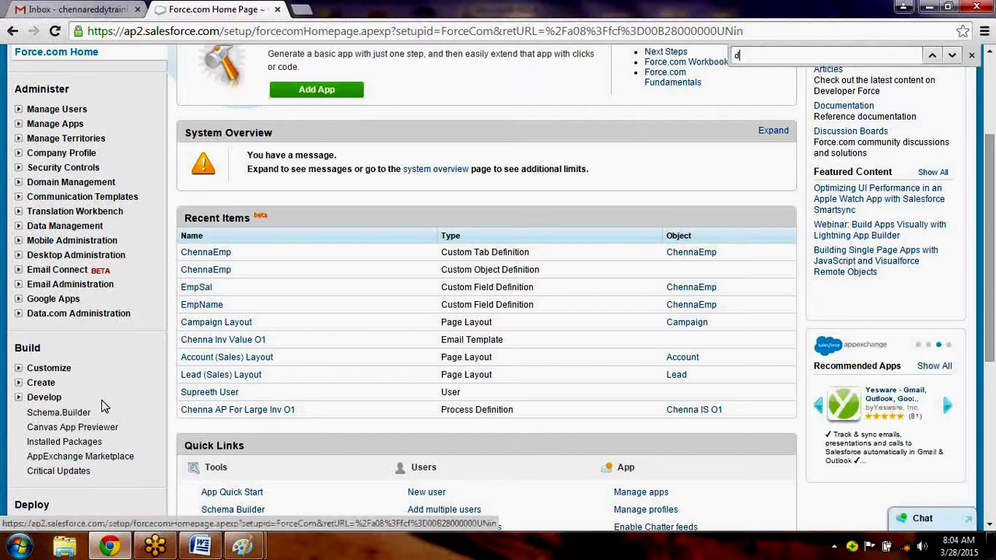
text(ata)
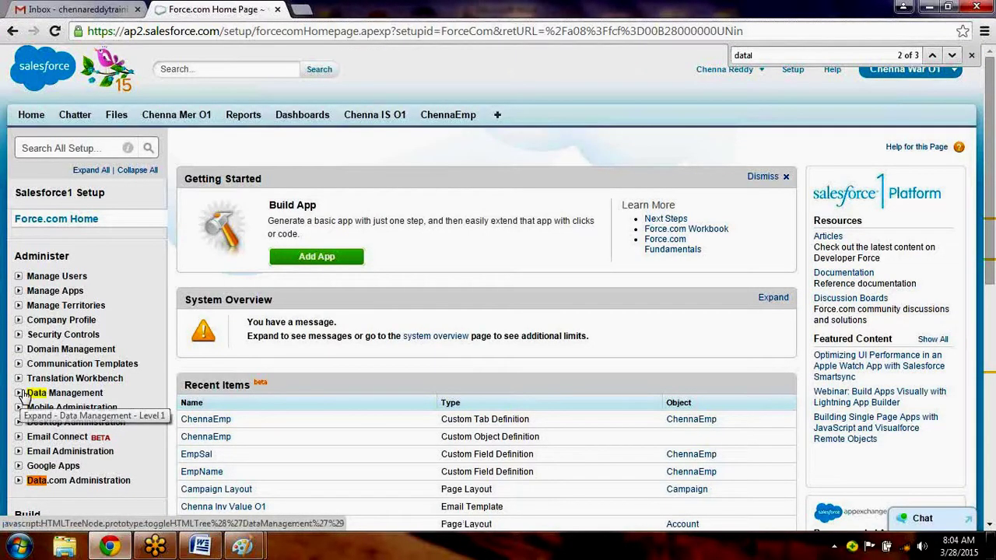
click(18, 393)
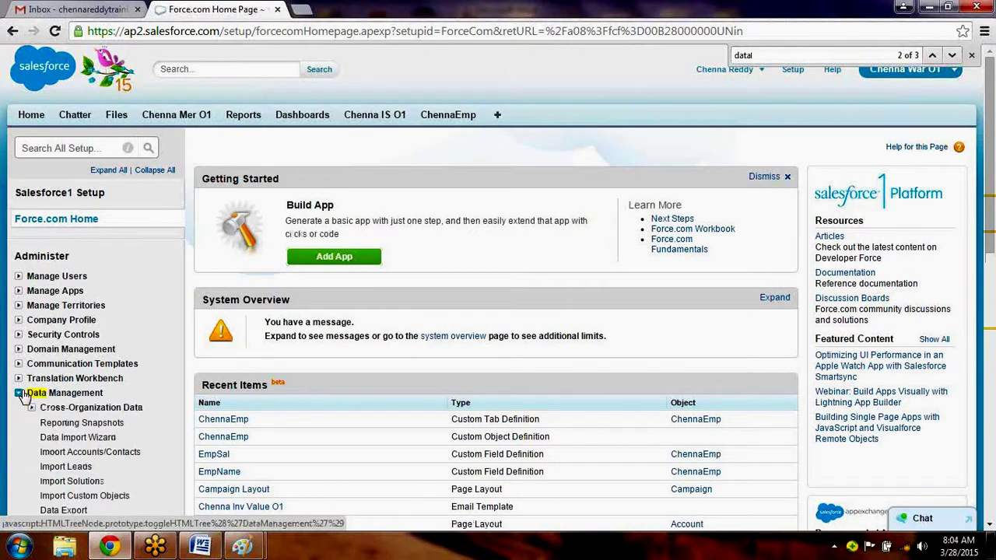
drag(990, 246, 994, 279)
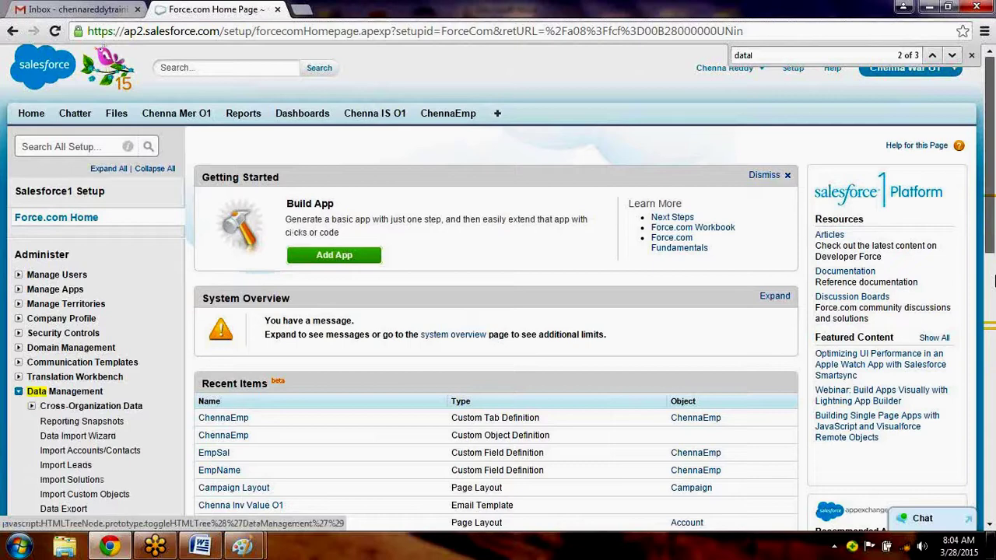
scroll(115, 251, down, 3)
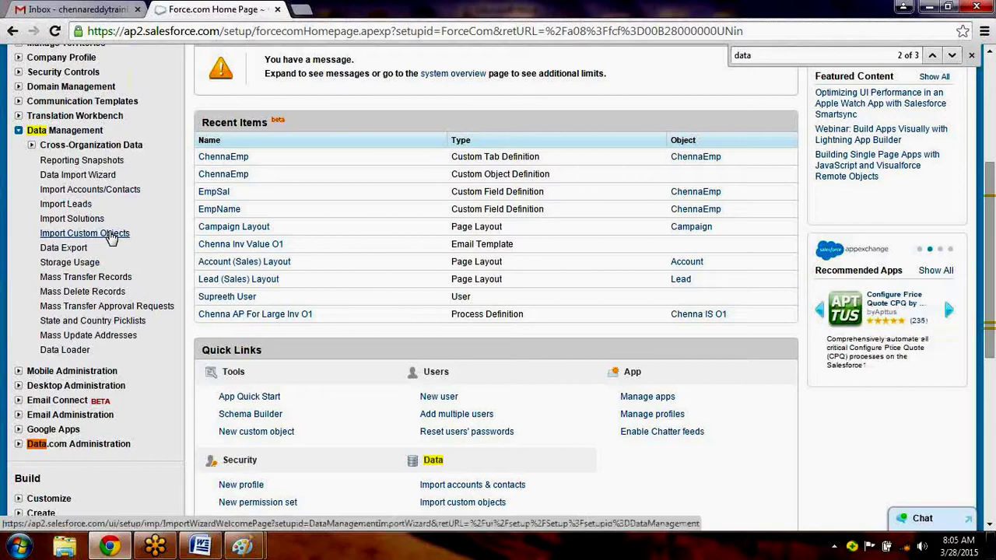
click(111, 237)
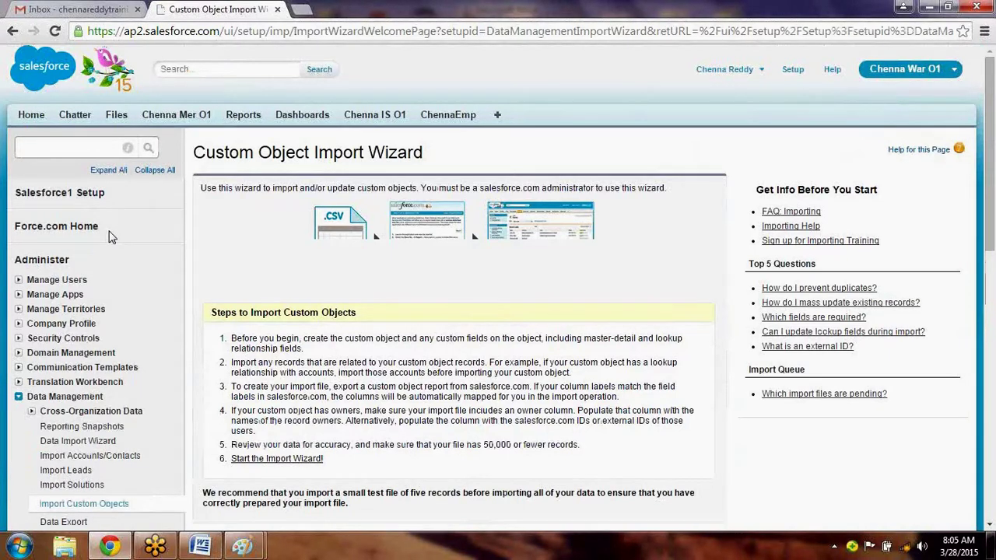
Choose ChennaEmp for import, insert all records without duplicate checks, and identify owners by Name.
scroll(993, 314, down, 2)
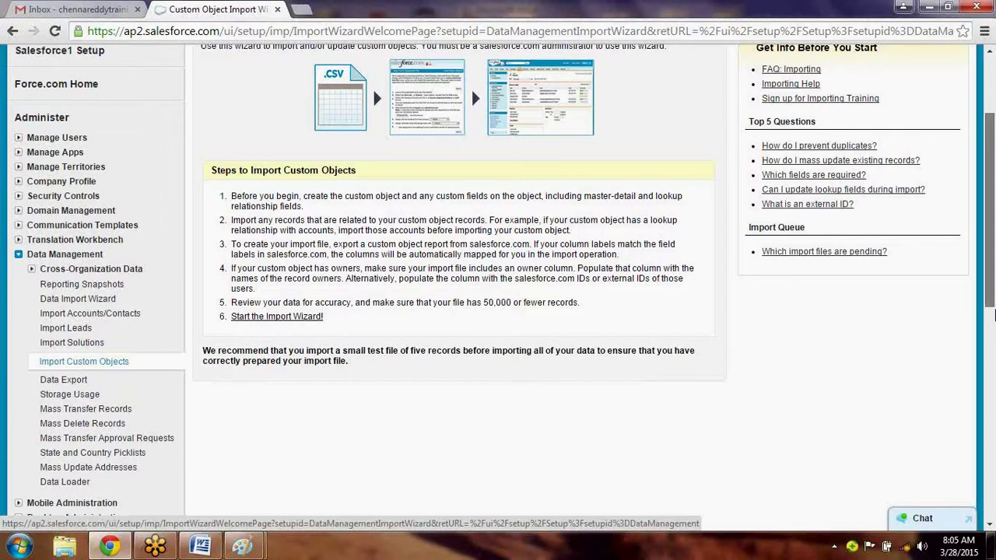
scroll(302, 284, down, 1)
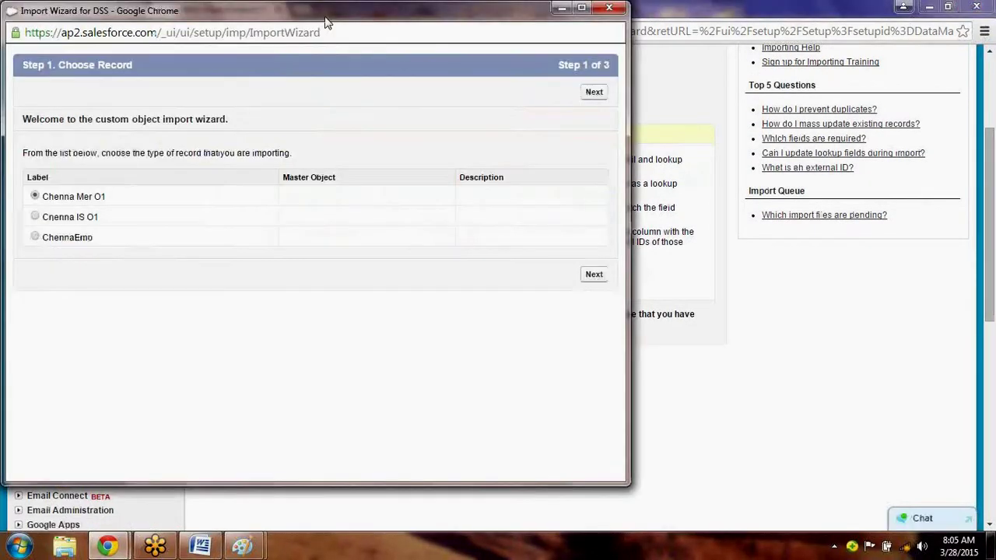
drag(329, 21, 498, 72)
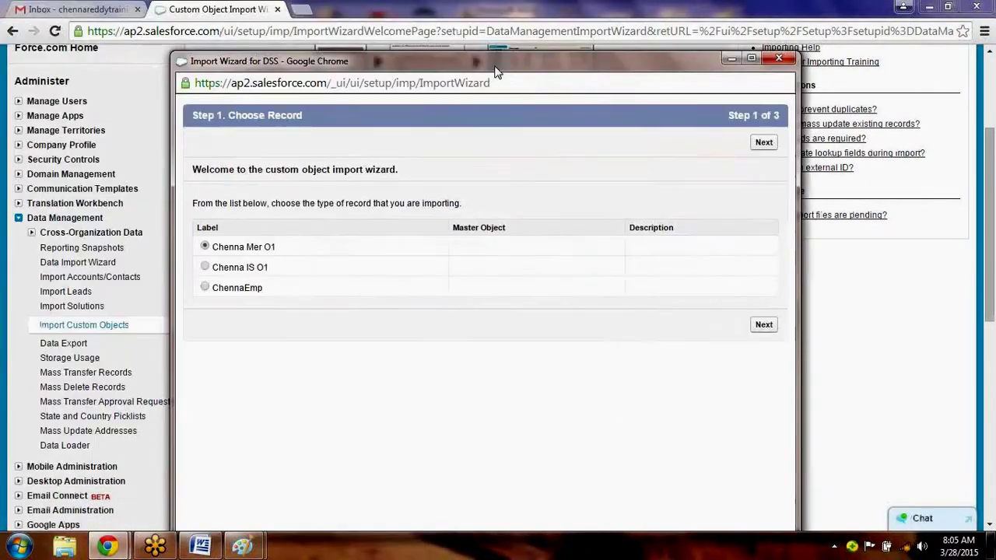
click(206, 288)
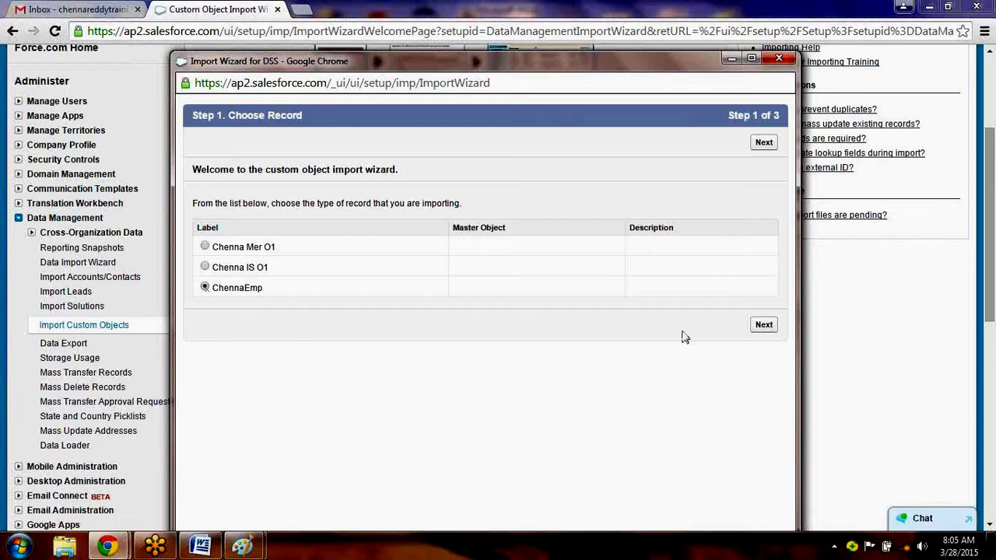
click(764, 326)
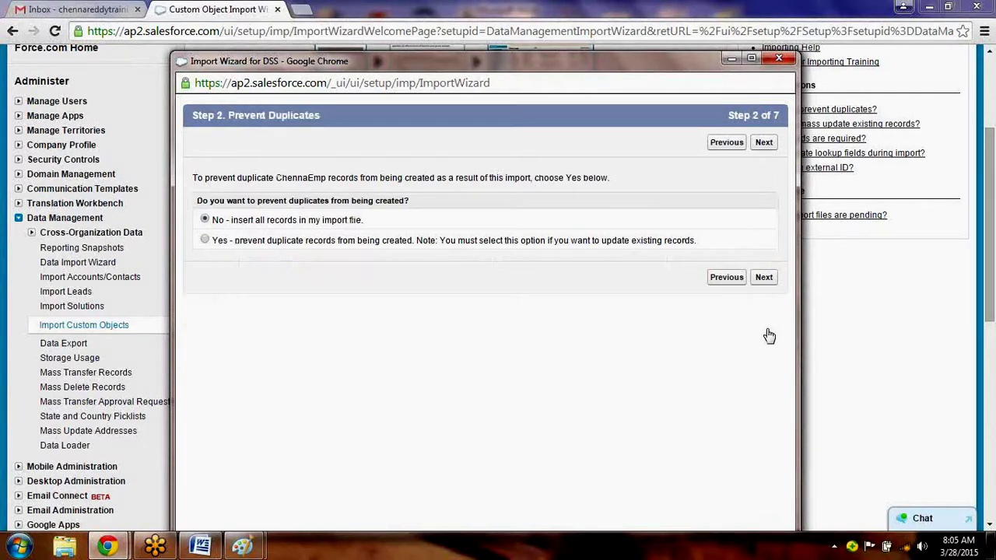
click(766, 286)
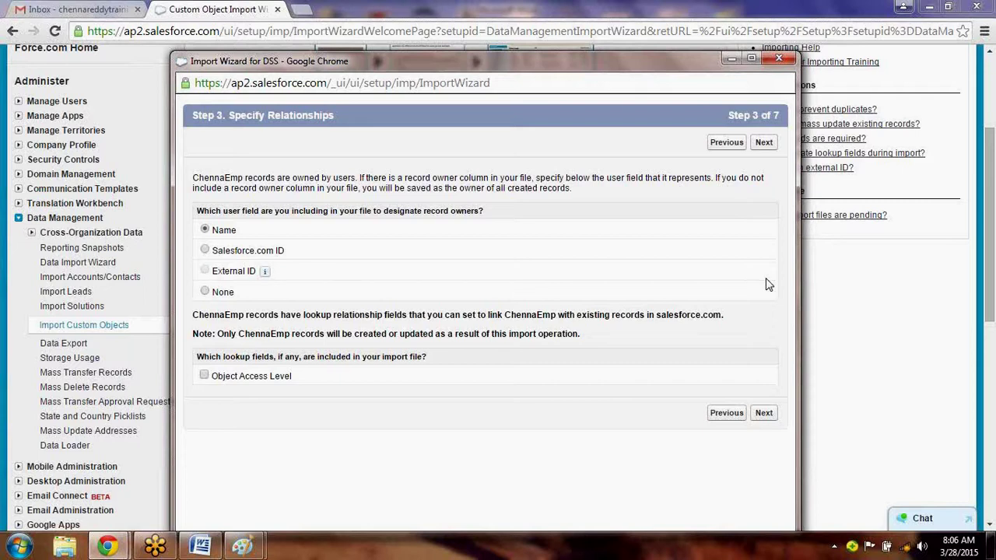
click(764, 414)
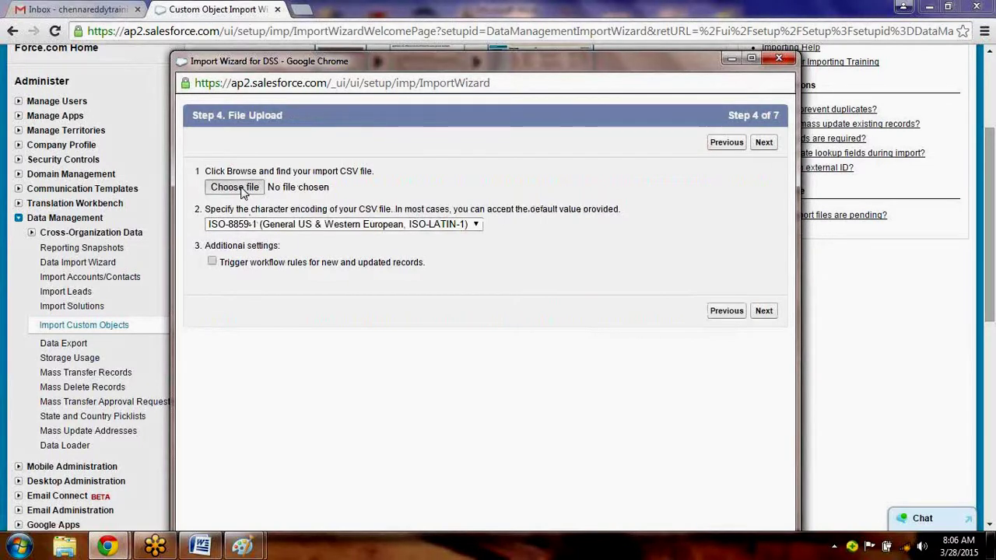
Upload One.csv with ISO-8859-1 encoding and continue to field mapping.
click(234, 187)
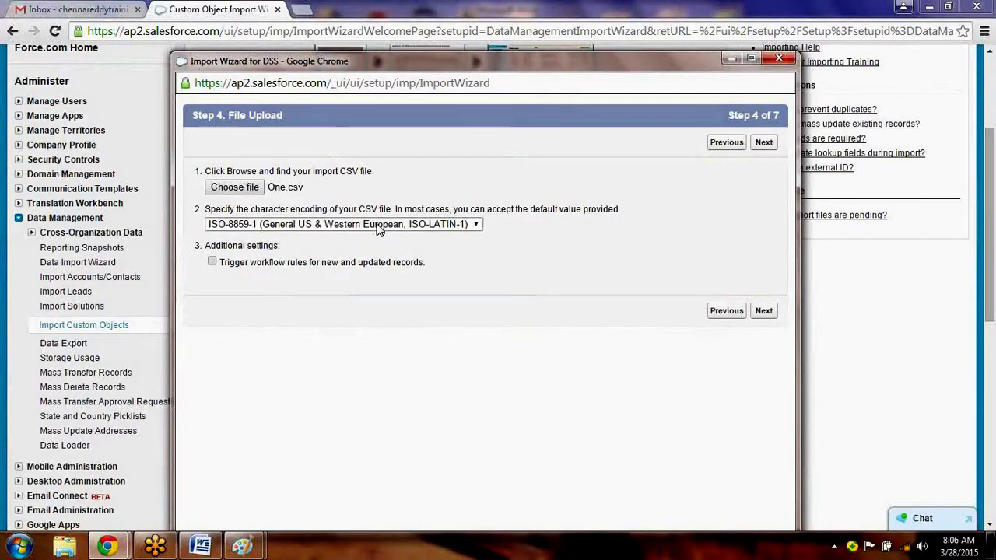
click(378, 228)
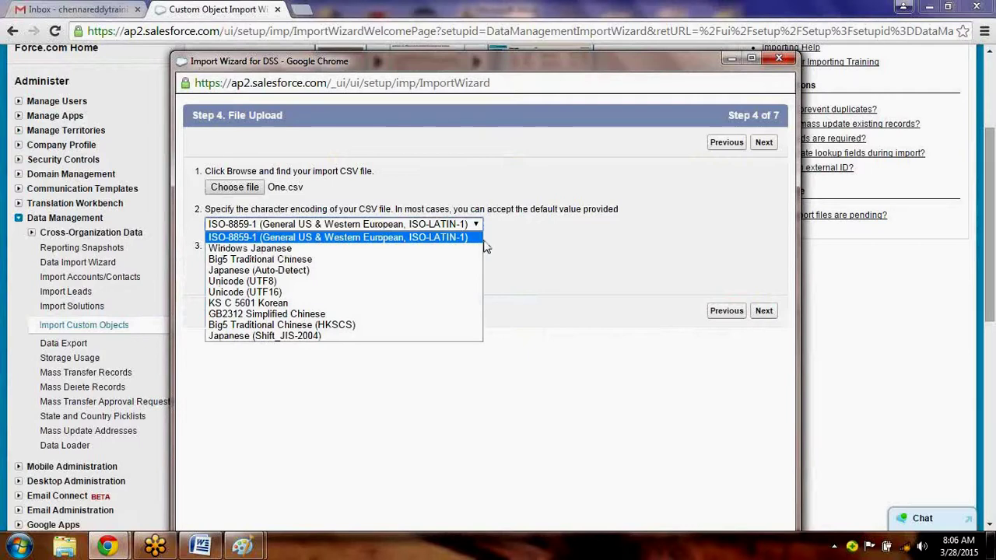
click(532, 283)
click(762, 312)
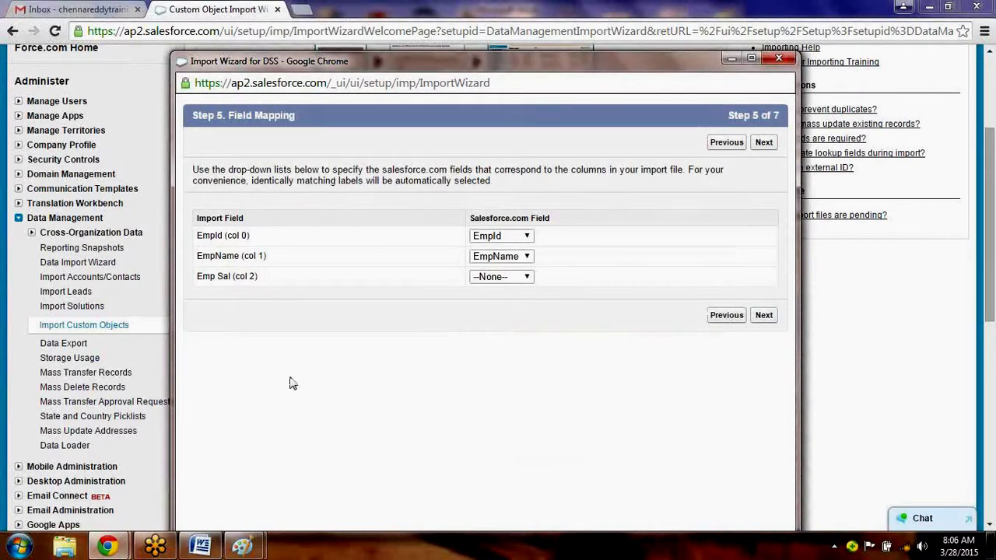
Keep EmpId mapped to EmpId and map the Emp Sal column to the EmpSal field.
click(196, 547)
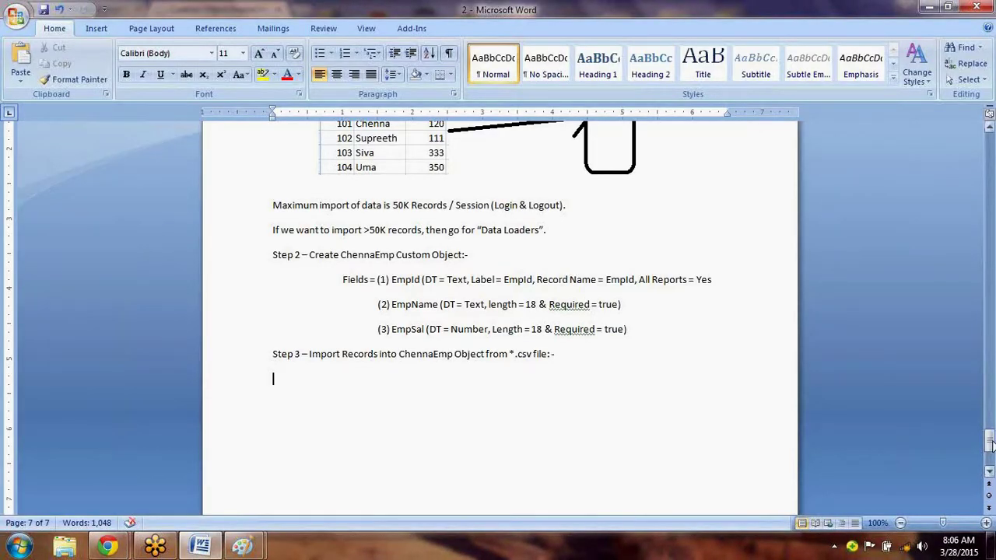
mouse_move(991, 444)
mouse_down()
mouse_move(991, 420)
mouse_move(991, 443)
mouse_up()
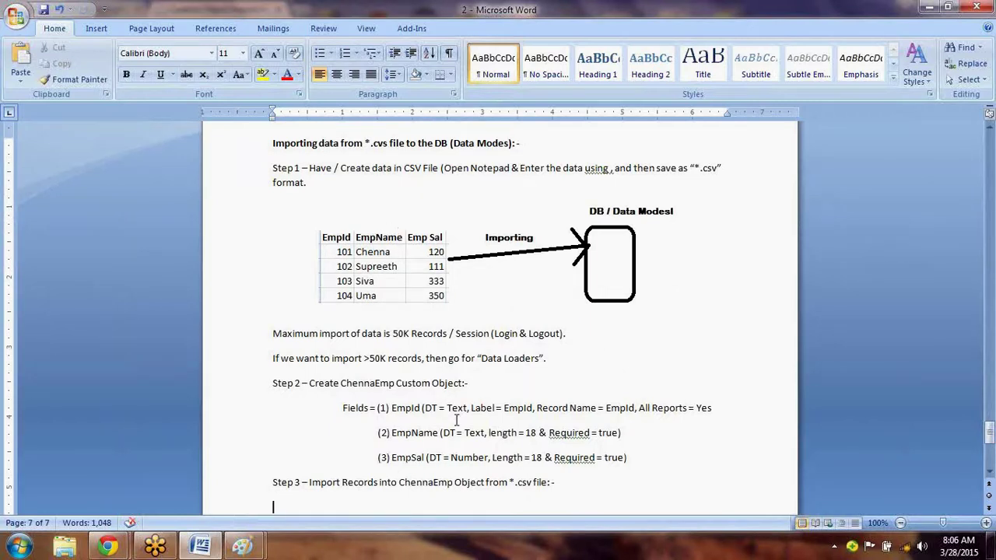
key(alt+Tab)
click(525, 238)
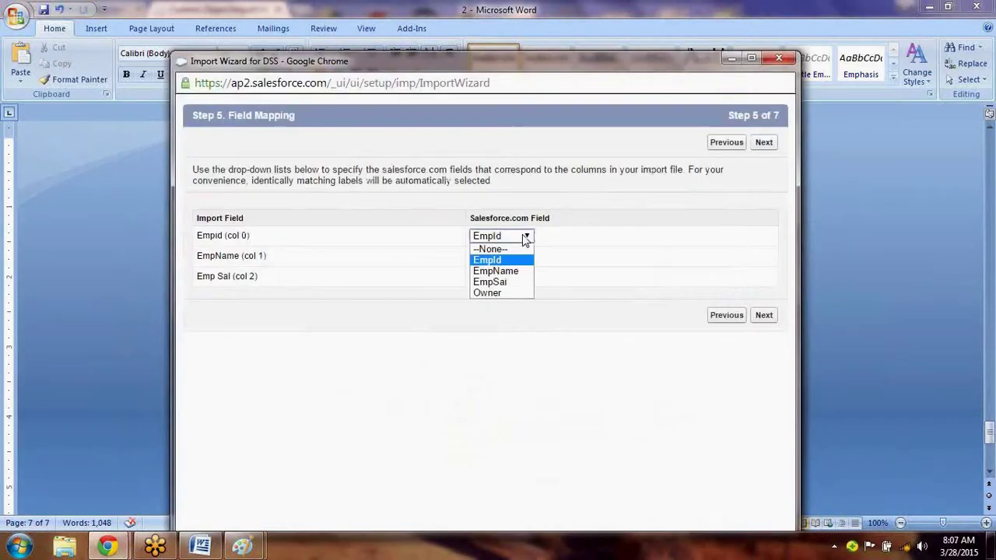
click(525, 237)
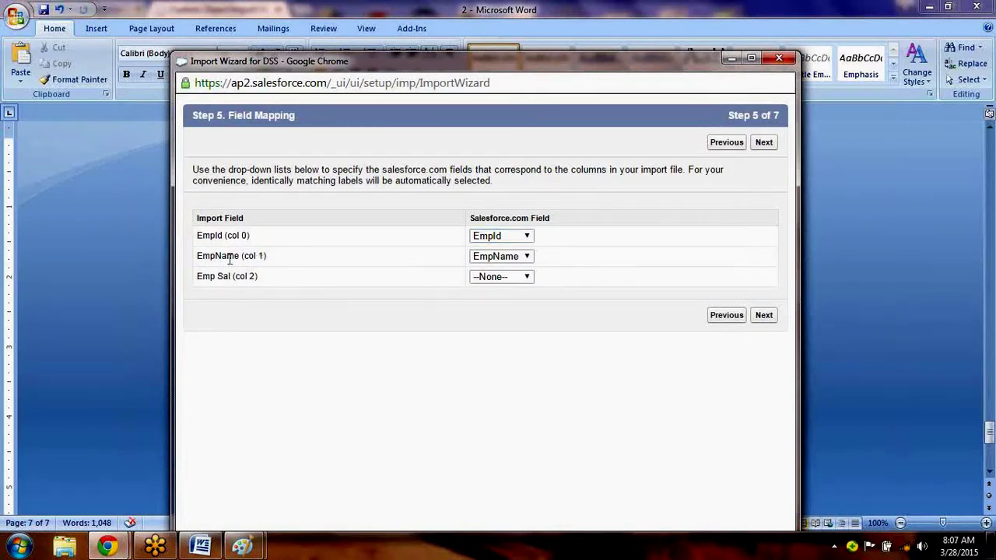
triple_click(229, 256)
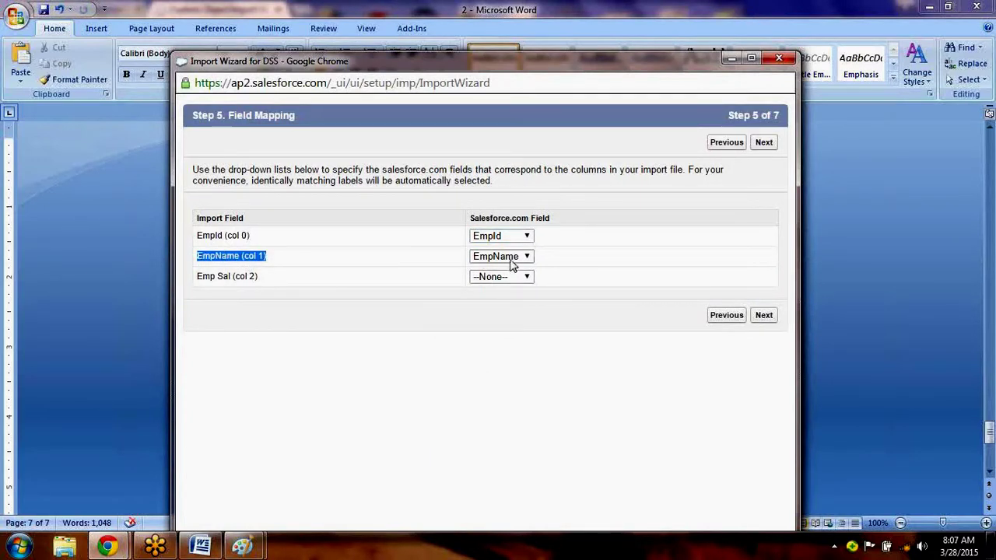
drag(271, 277, 194, 277)
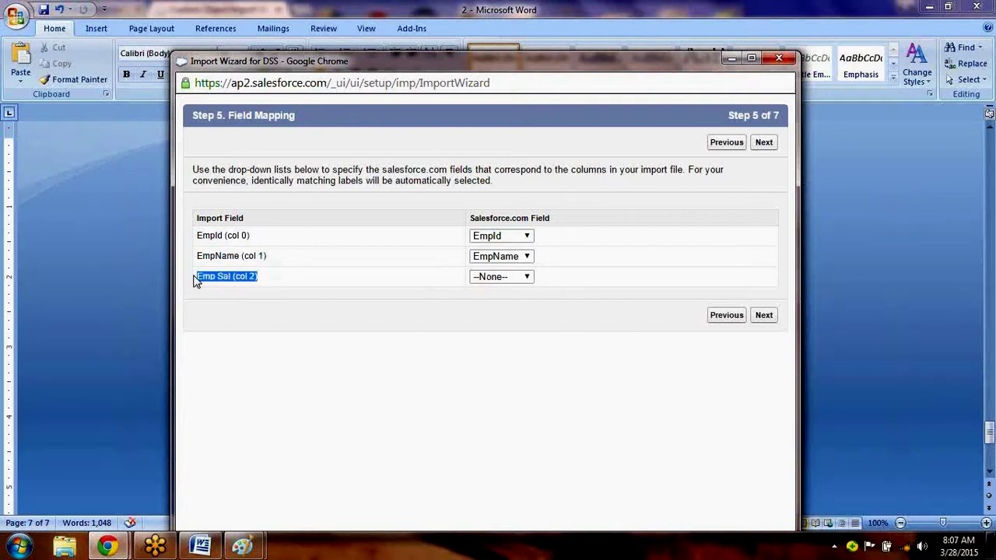
click(521, 282)
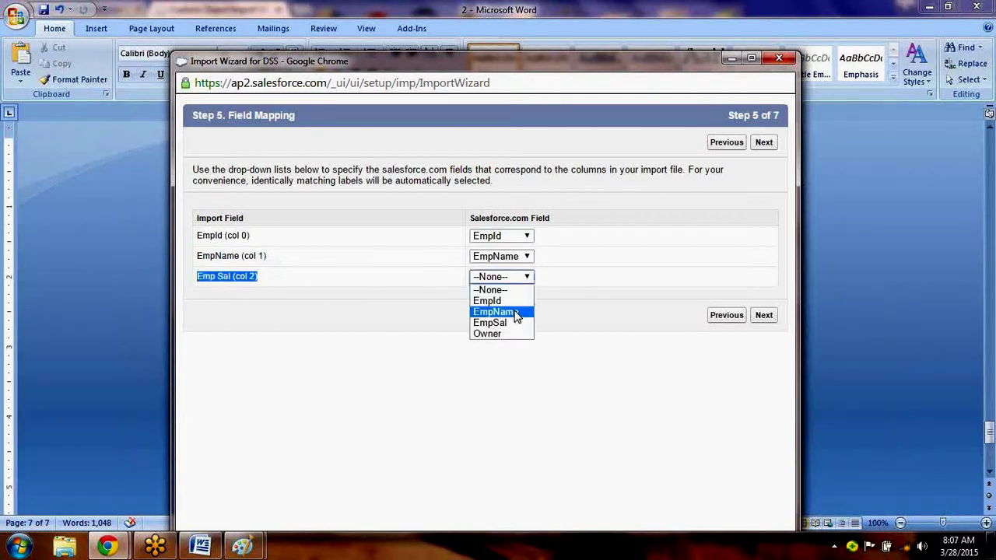
click(513, 323)
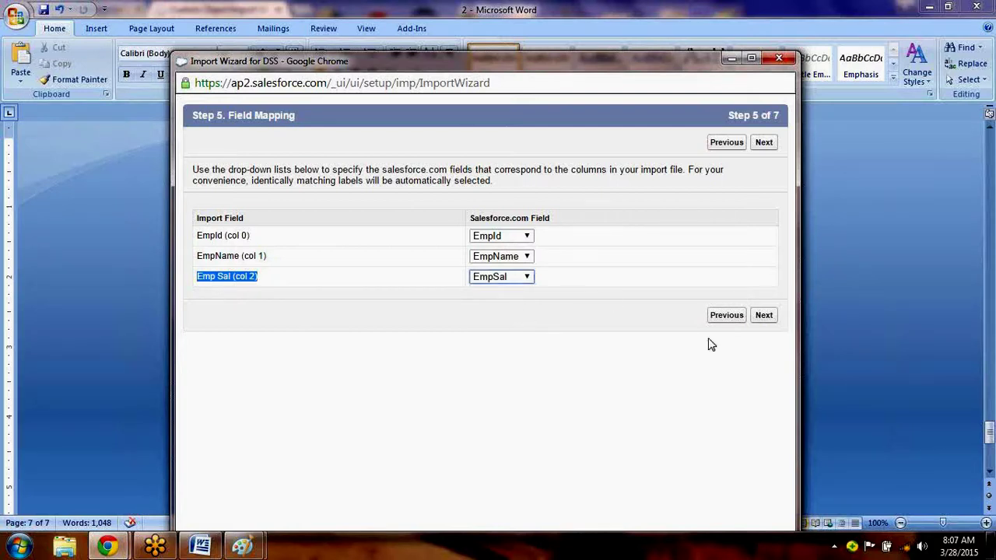
Submit the ChennaEmp import with Import Now! and finish the wizard.
click(764, 315)
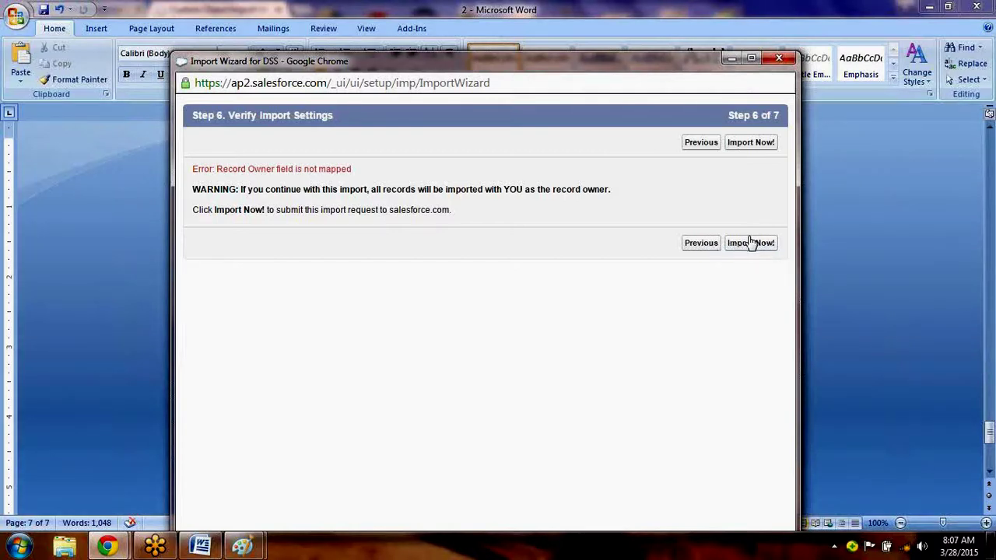
click(753, 245)
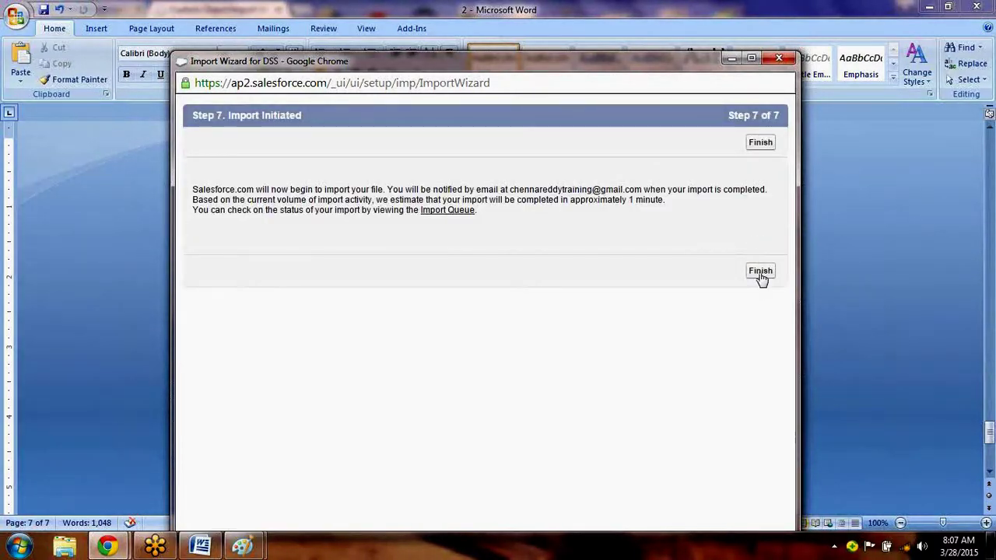
click(760, 272)
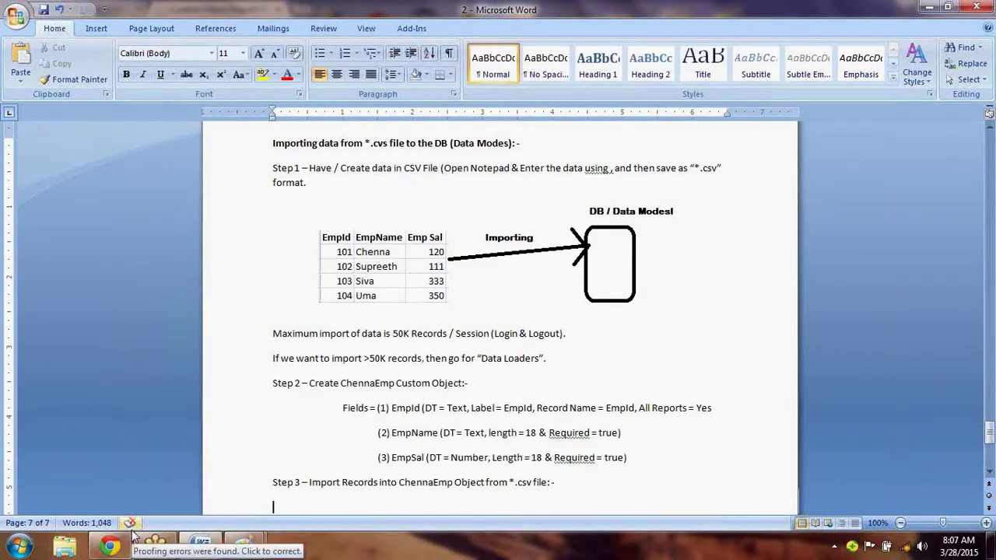
Bring the Custom Object Import Wizard page in Chrome back to the front.
mouse_move(114, 548)
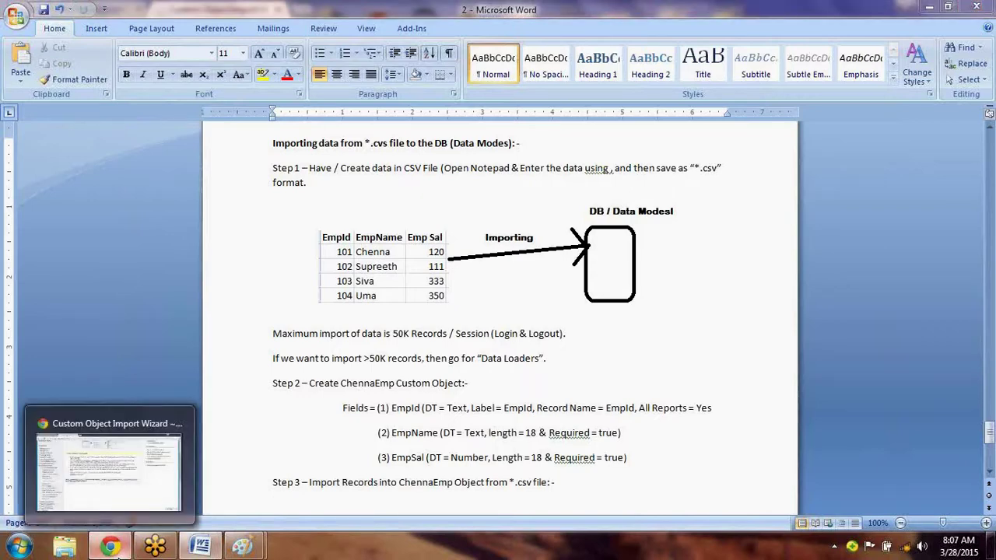
click(114, 549)
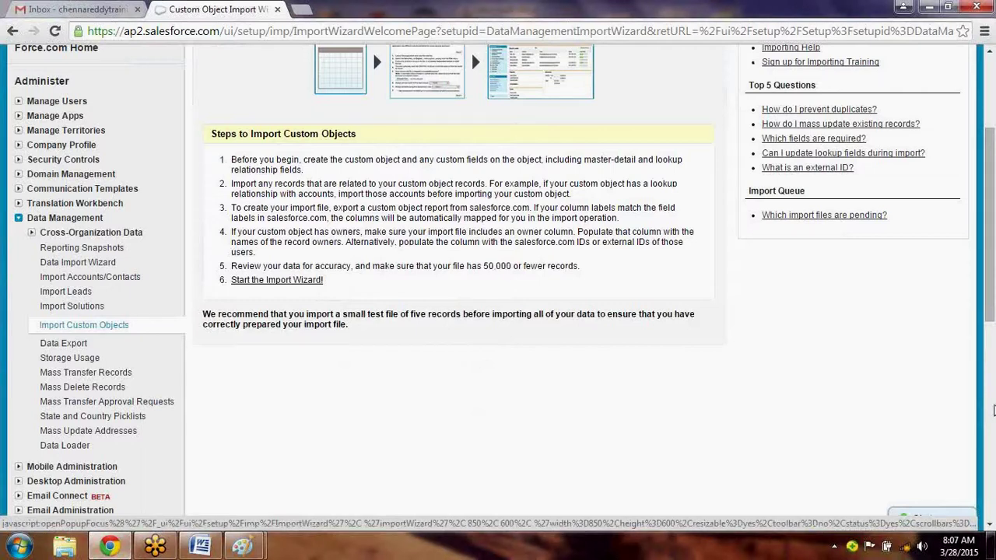
Search the page for 'queue' and open the Import Queue showing One.csv's 4 records Completed.
click(993, 411)
click(993, 84)
click(993, 84)
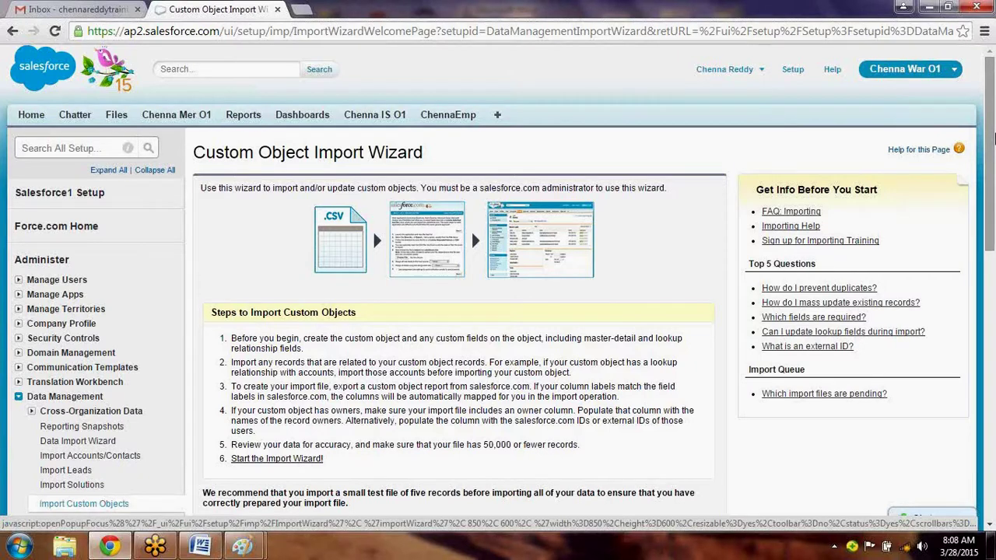
drag(994, 140, 994, 150)
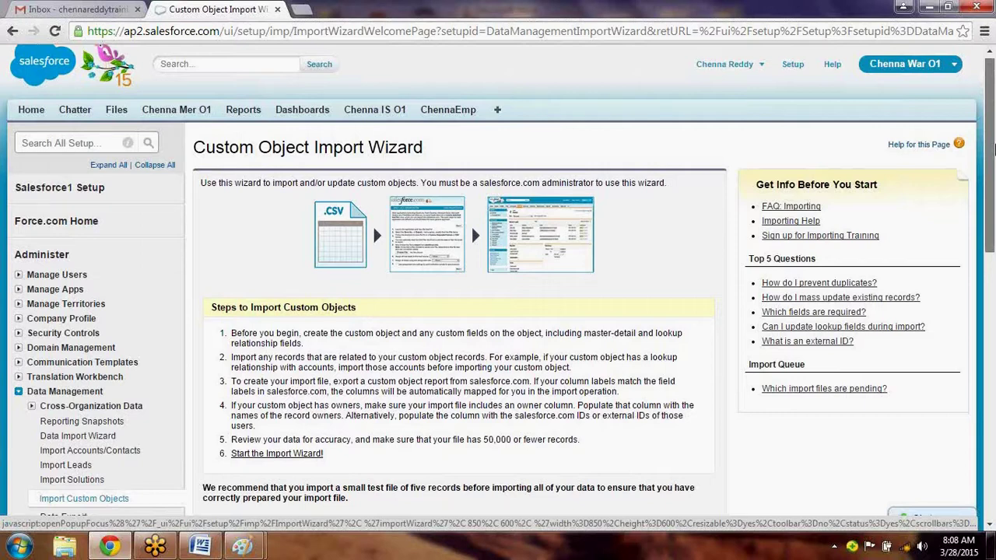
drag(994, 148, 994, 176)
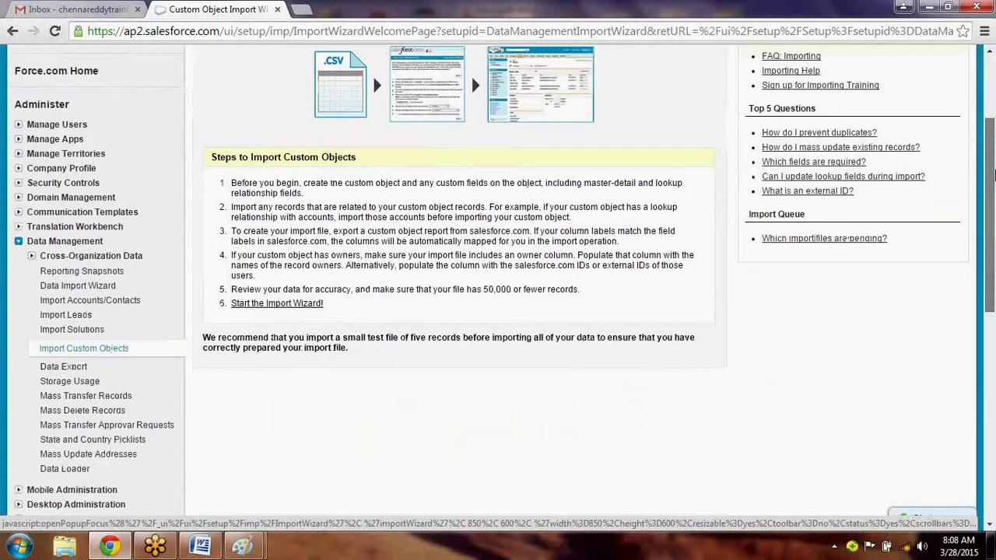
drag(995, 176, 994, 141)
key(ctrl+f)
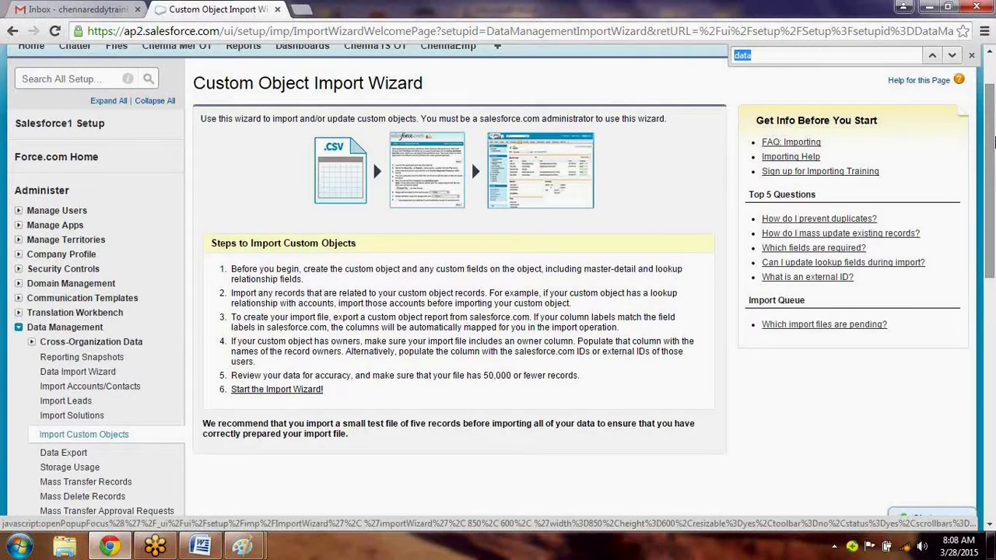
text(queu)
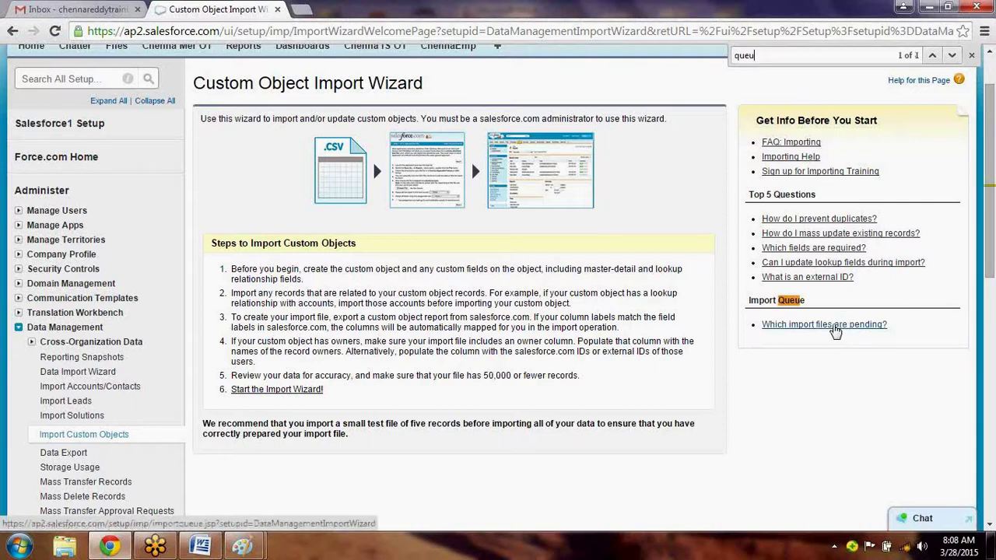
click(835, 327)
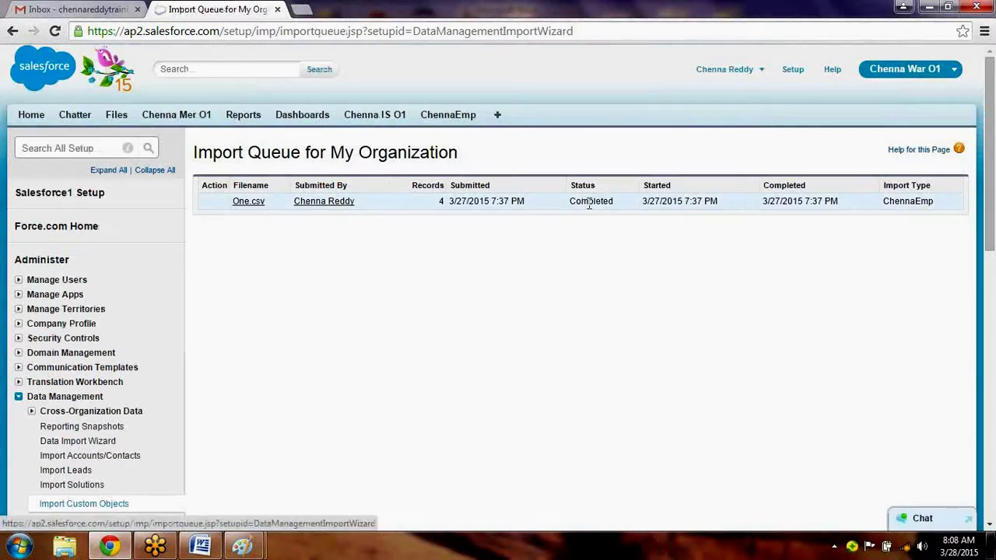
Recheck that the One.csv import shows Completed in the Import Queue, then go to the ChennaEmp tab.
double_click(589, 202)
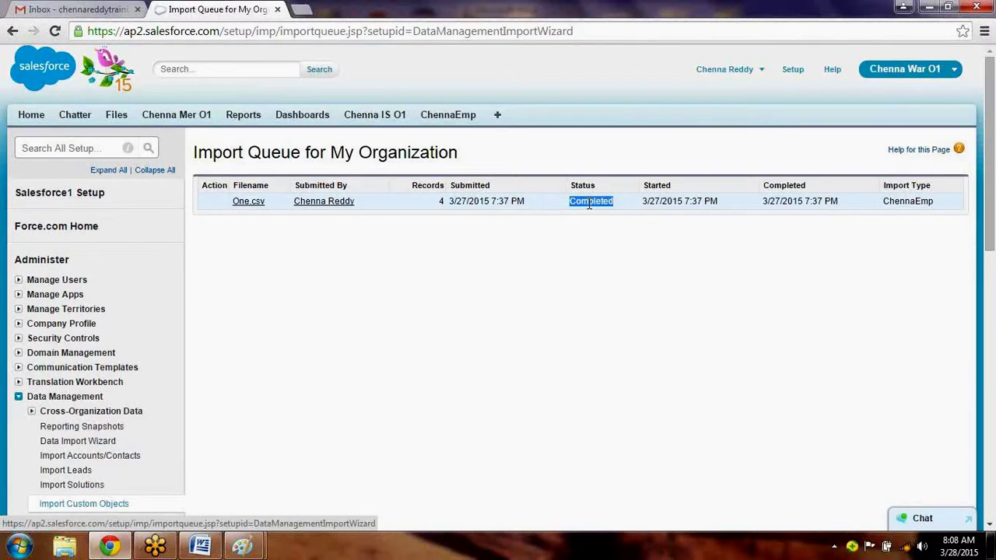
click(132, 503)
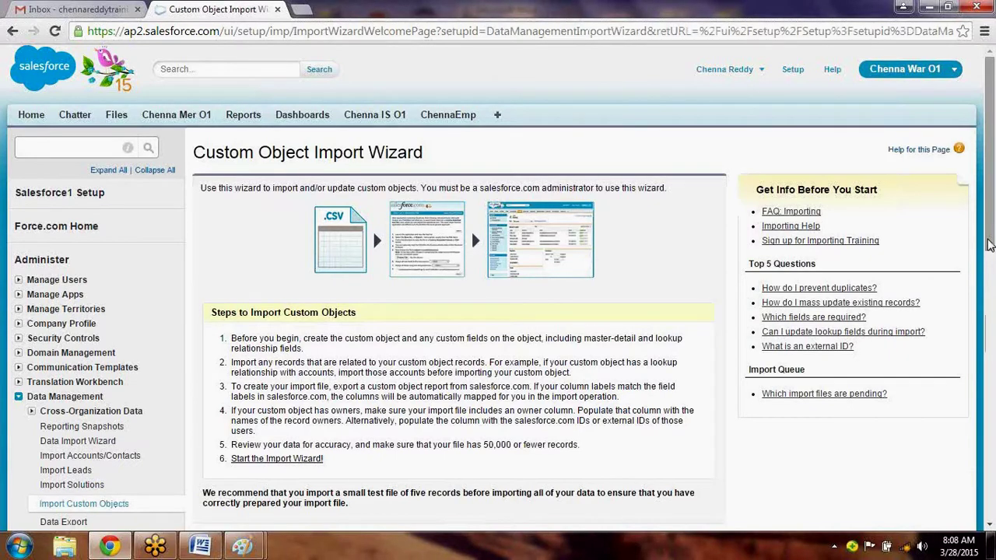
drag(989, 245, 991, 286)
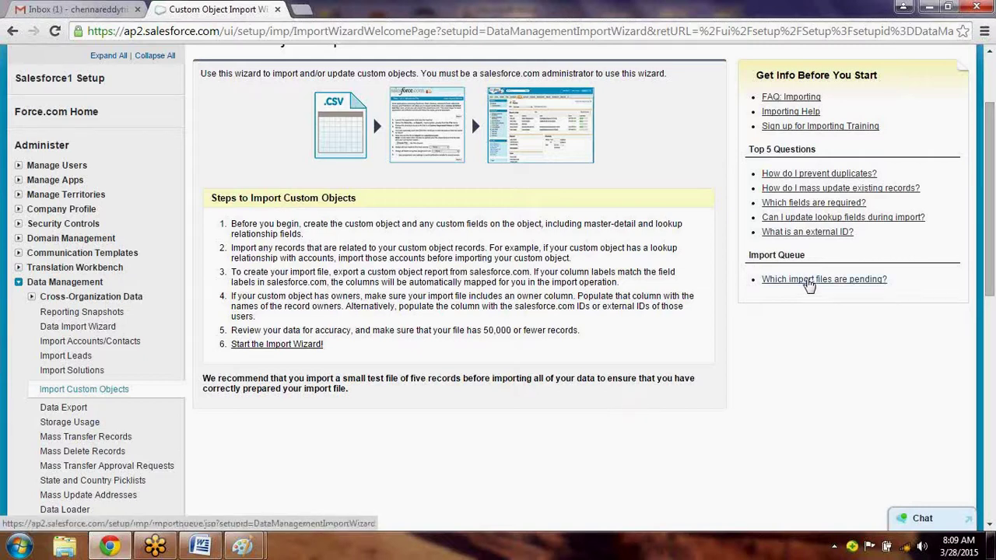
click(810, 284)
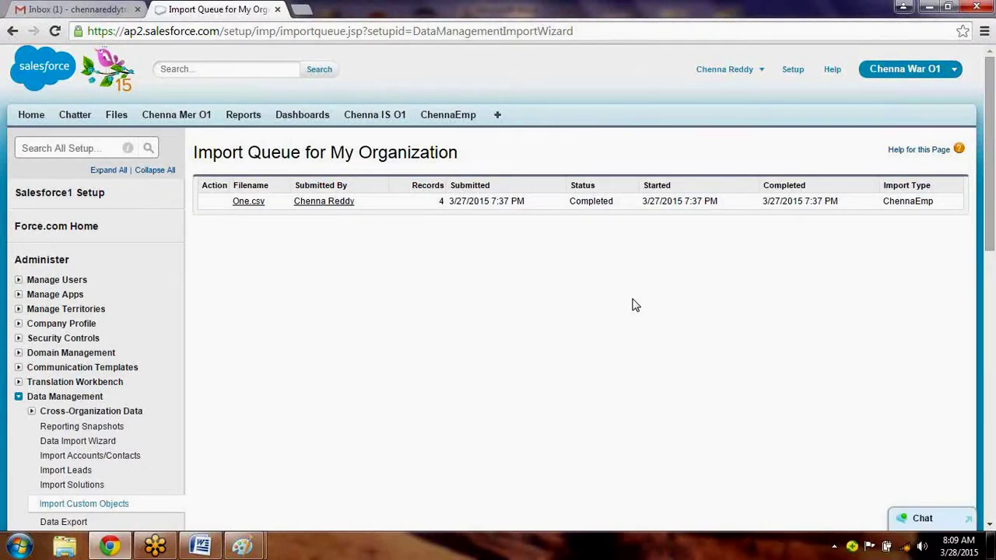
click(453, 129)
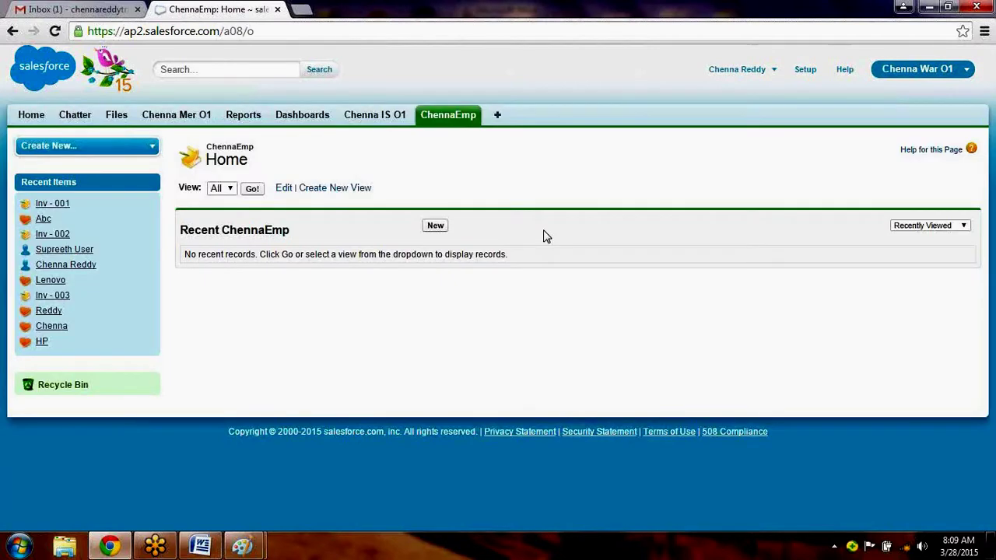
From the All view, open ChennaEmp records 104 and 101 to confirm their details.
click(252, 189)
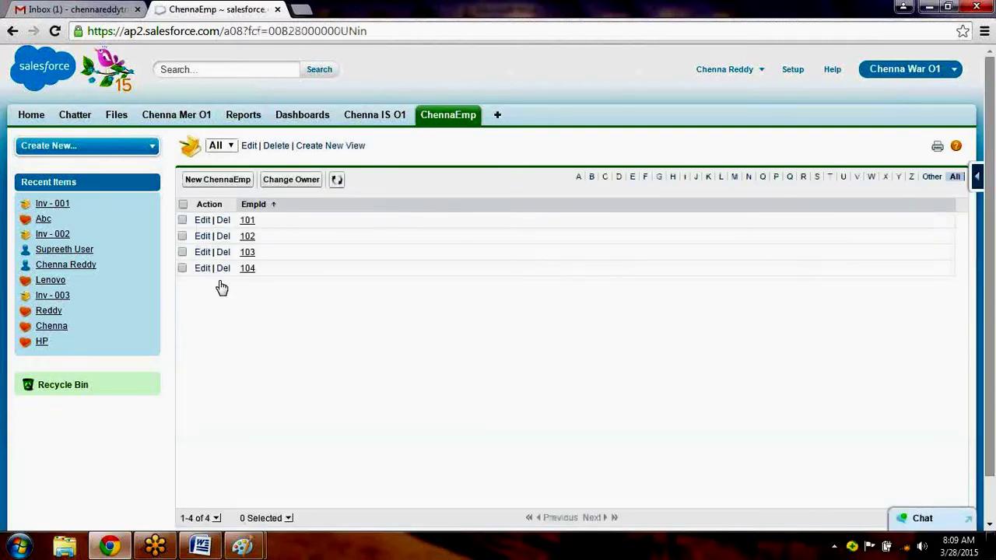
click(246, 274)
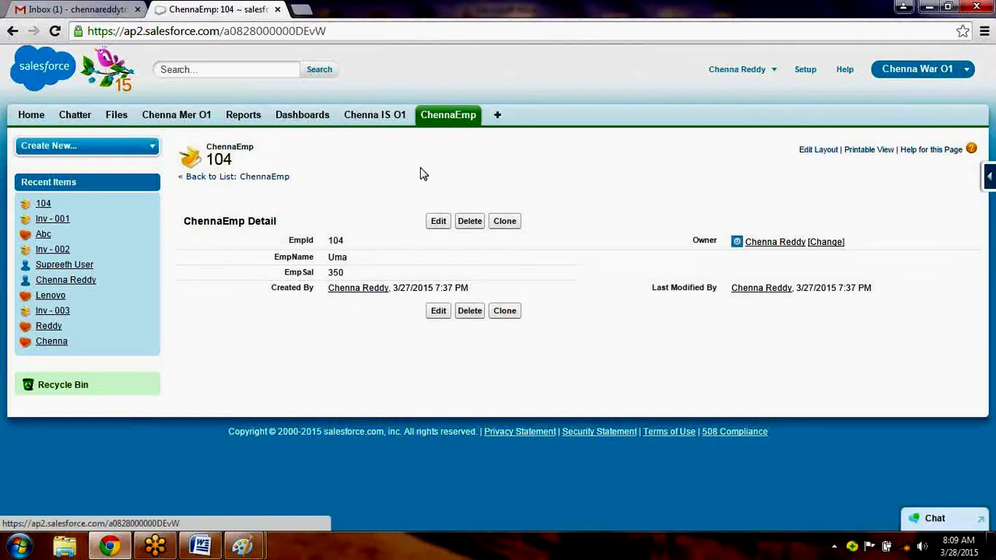
click(440, 121)
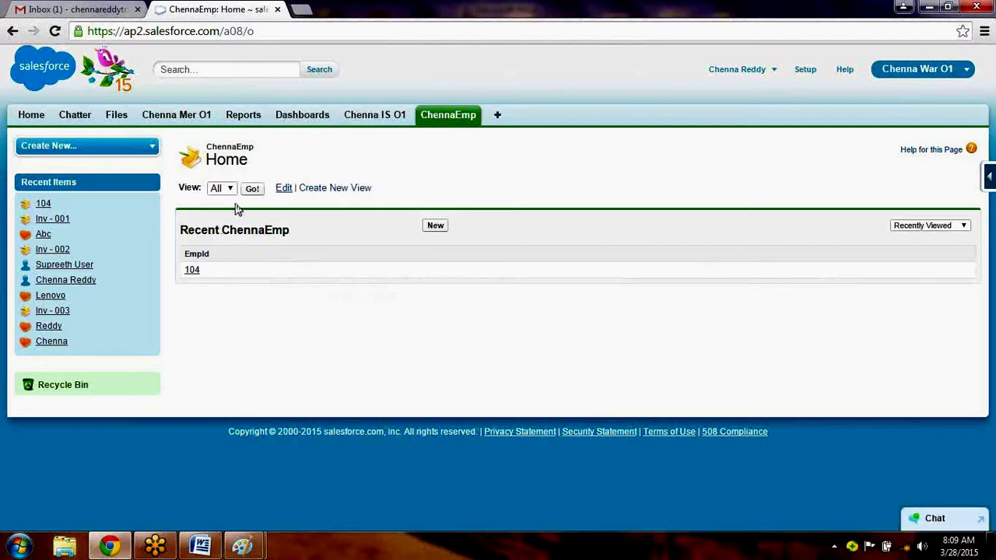
click(253, 189)
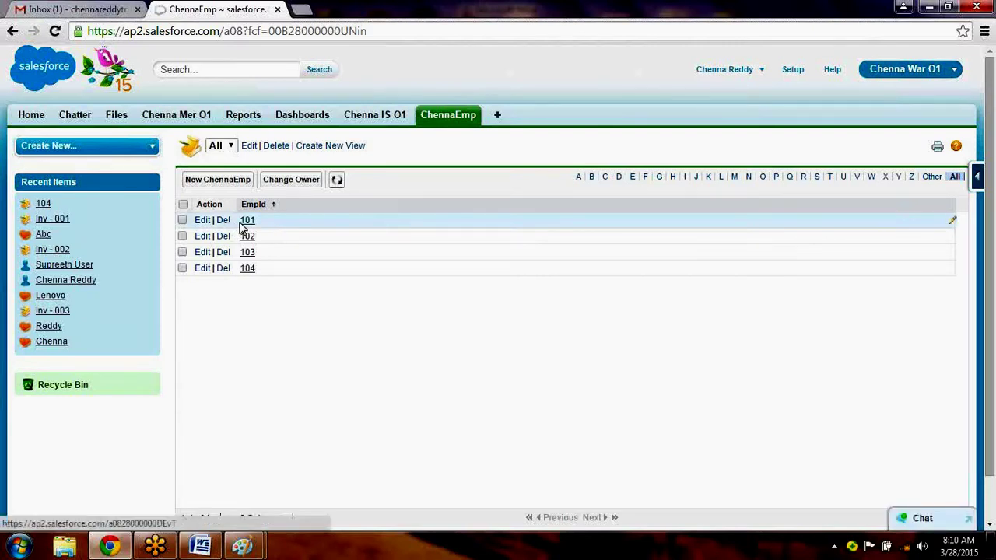
click(240, 224)
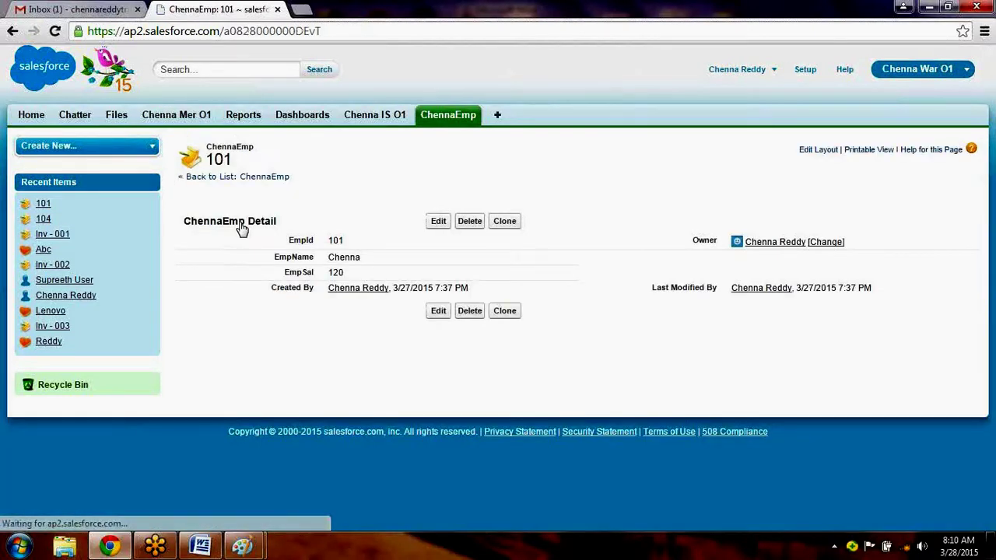
click(446, 123)
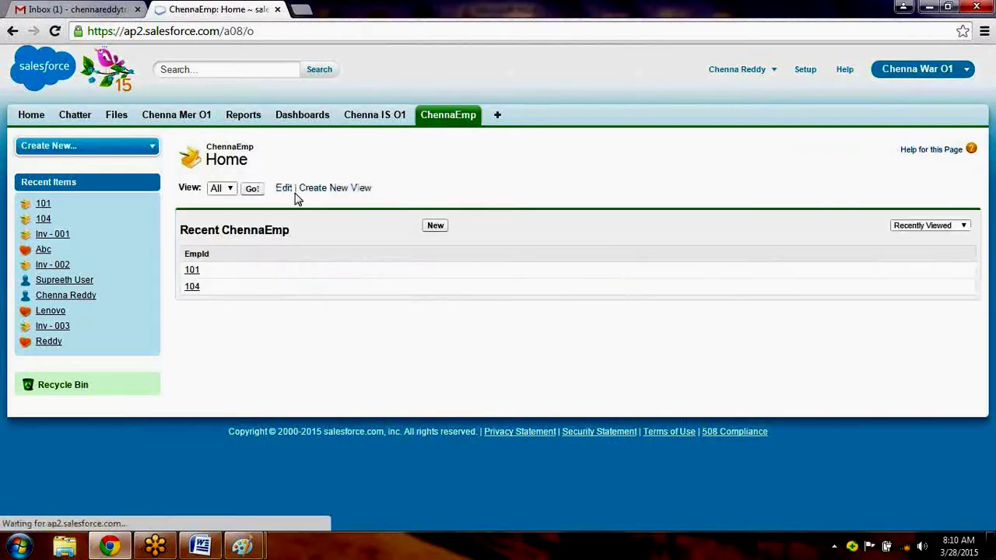
Open ChennaEmp records 102 and 103 from the All view, then return to the Word notes.
click(254, 189)
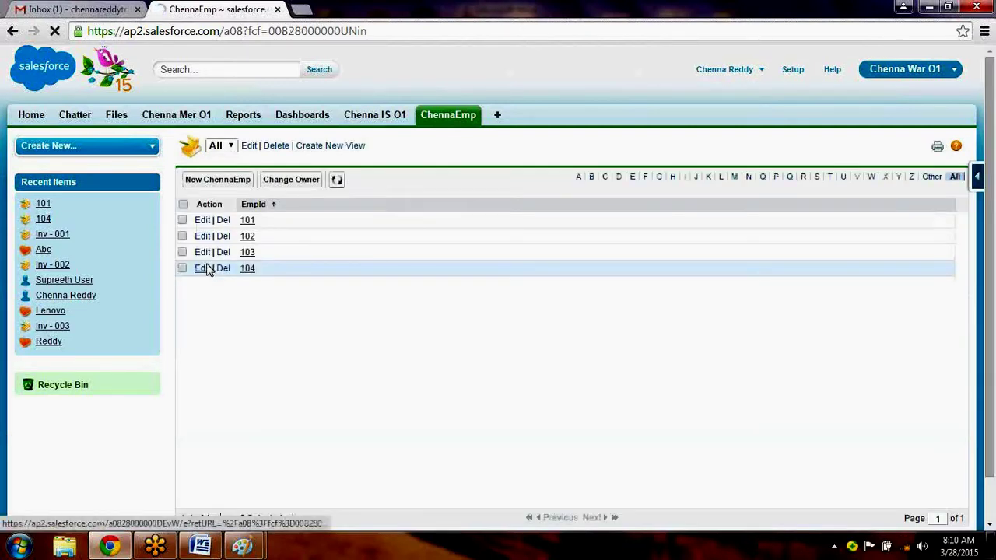
click(246, 237)
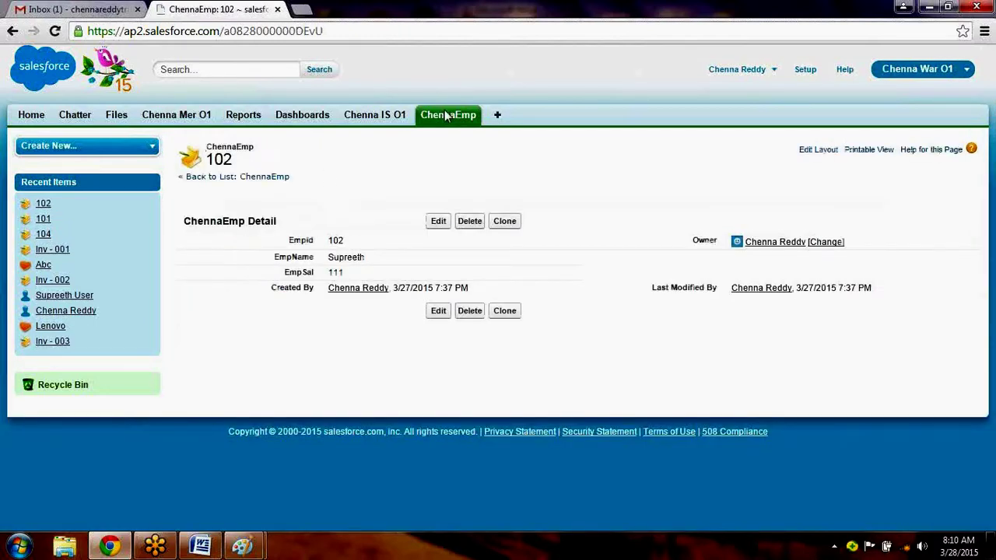
click(446, 116)
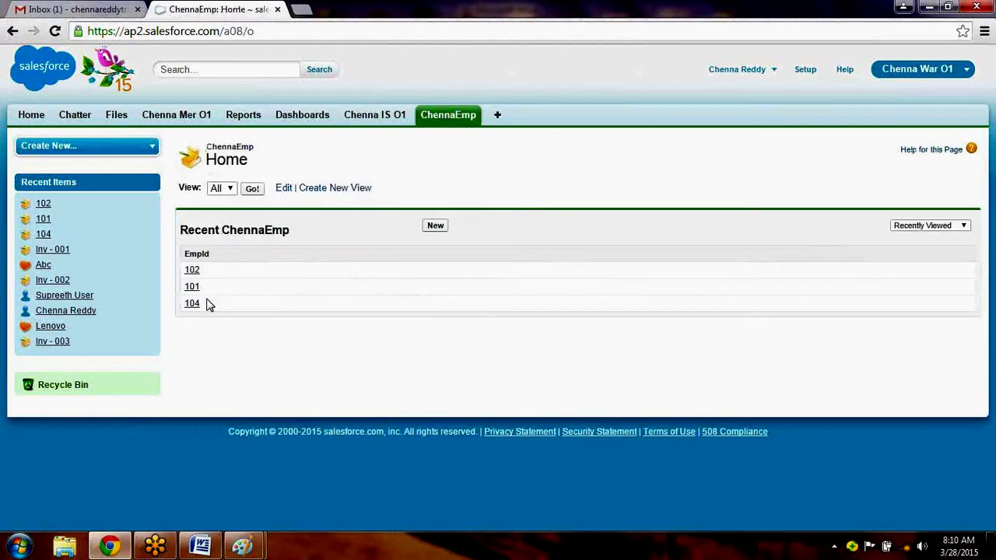
click(255, 189)
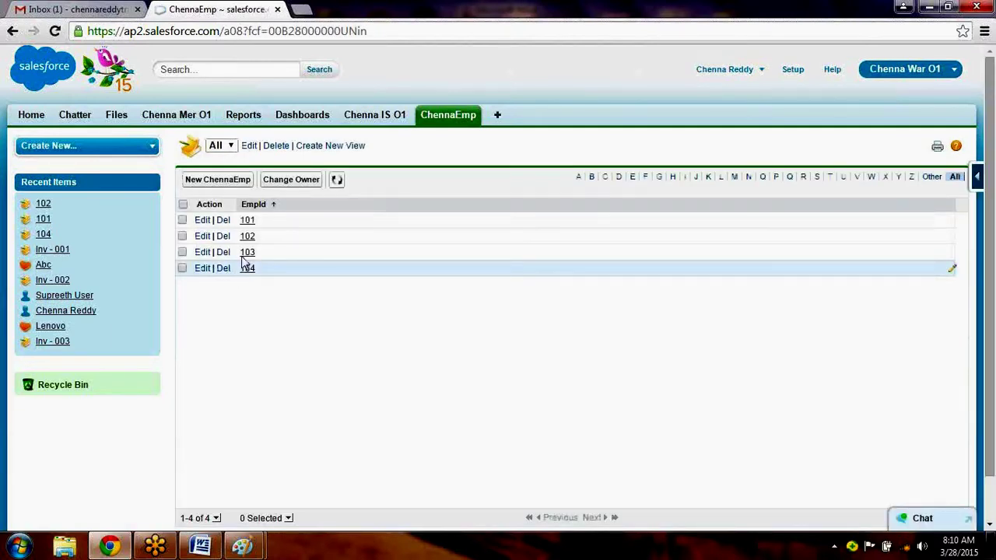
click(247, 252)
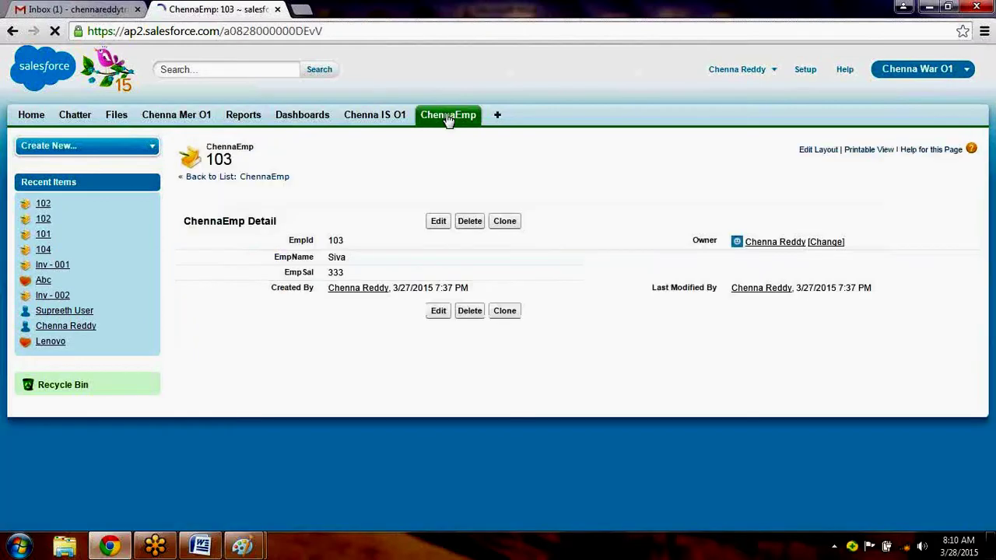
click(448, 117)
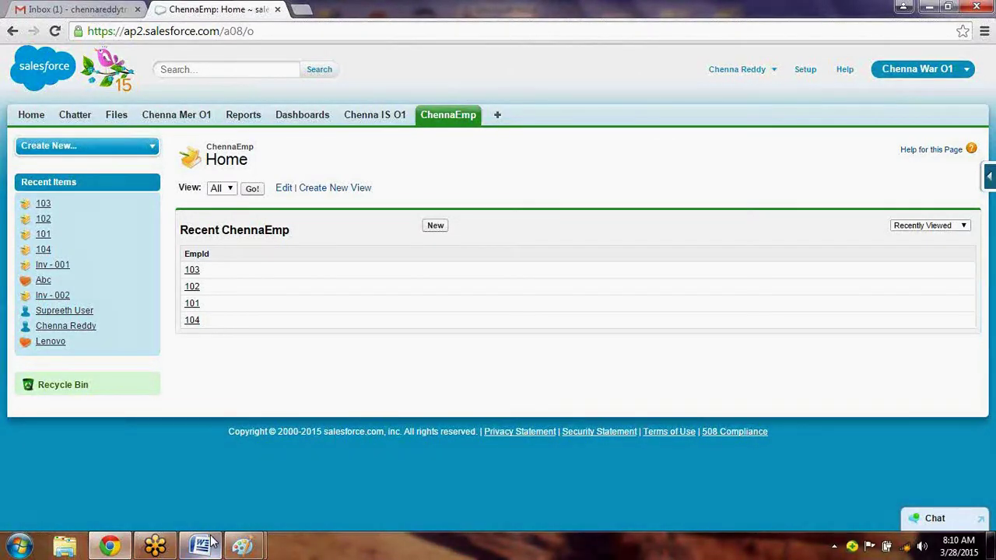
click(201, 545)
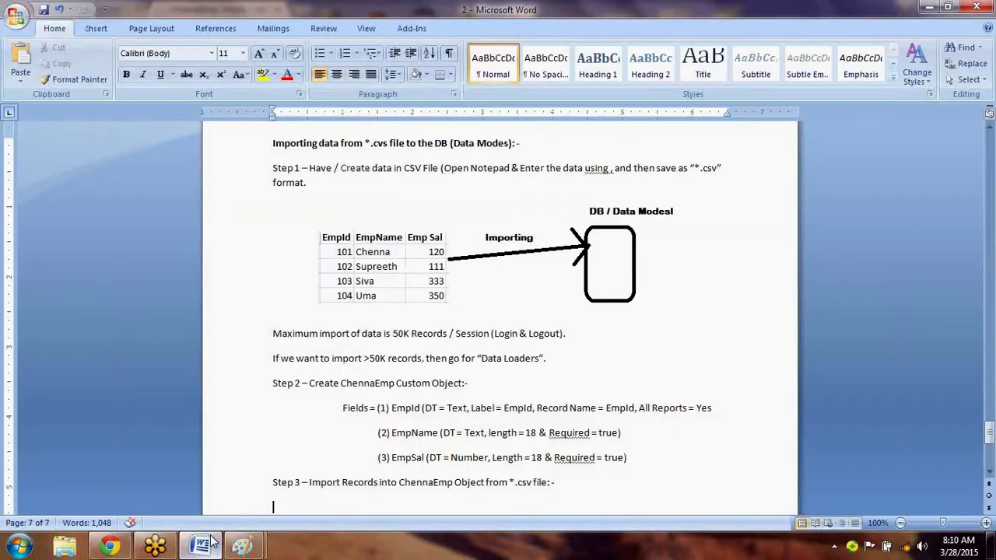
Add 'Apex Data loader: -' below Step 3, correcting 'Dataloader' to 'Data loader', and make it bold.
click(988, 472)
text(Apex)
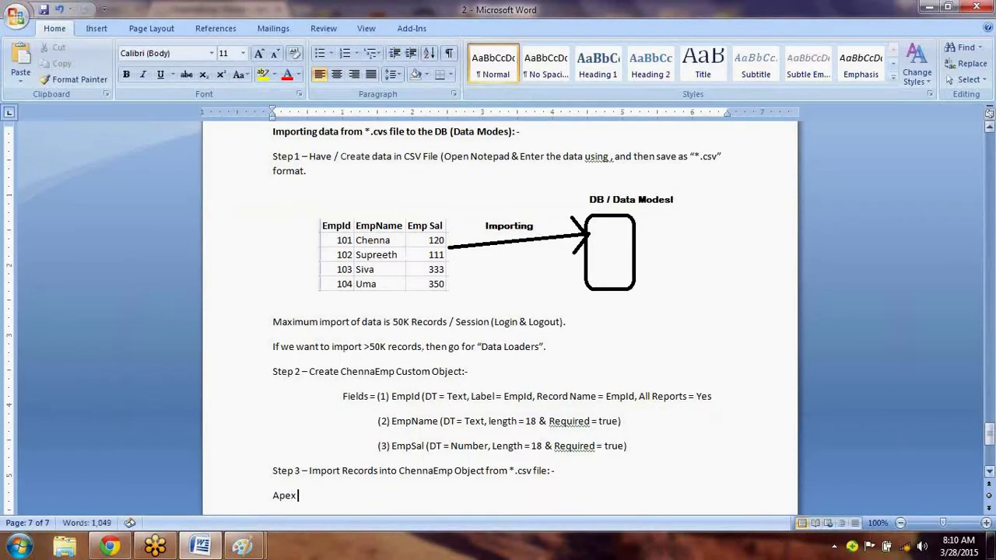
text( Dataloader: -)
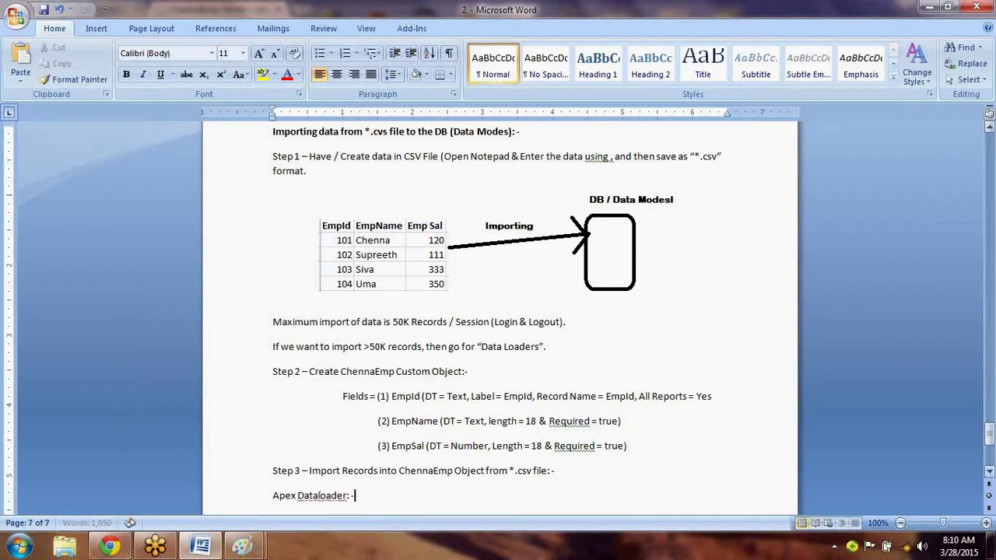
key(Return)
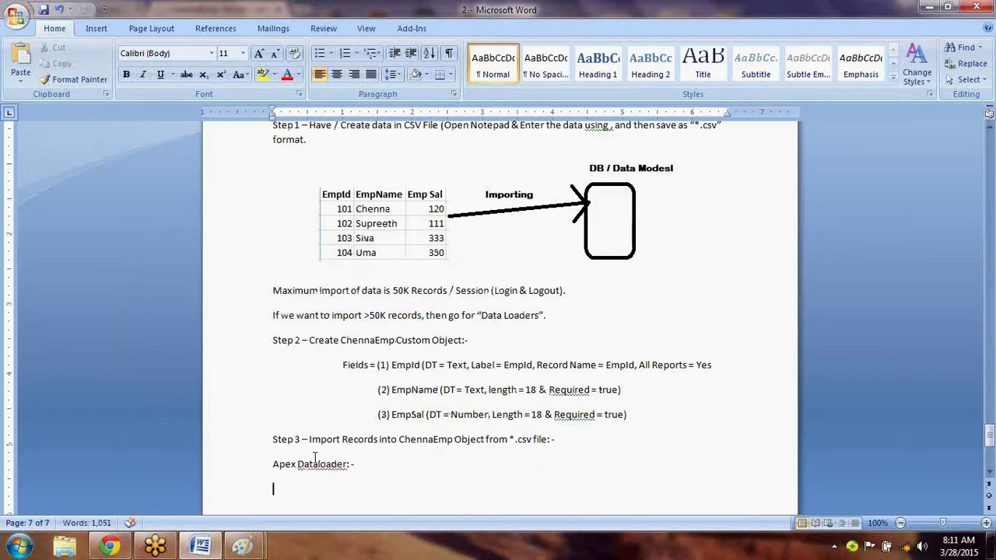
right_click(314, 463)
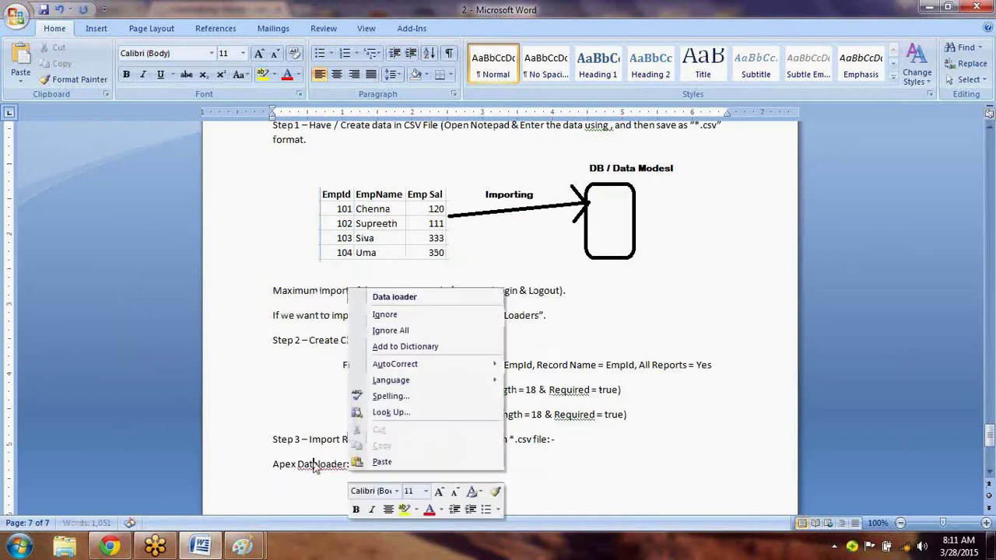
click(417, 298)
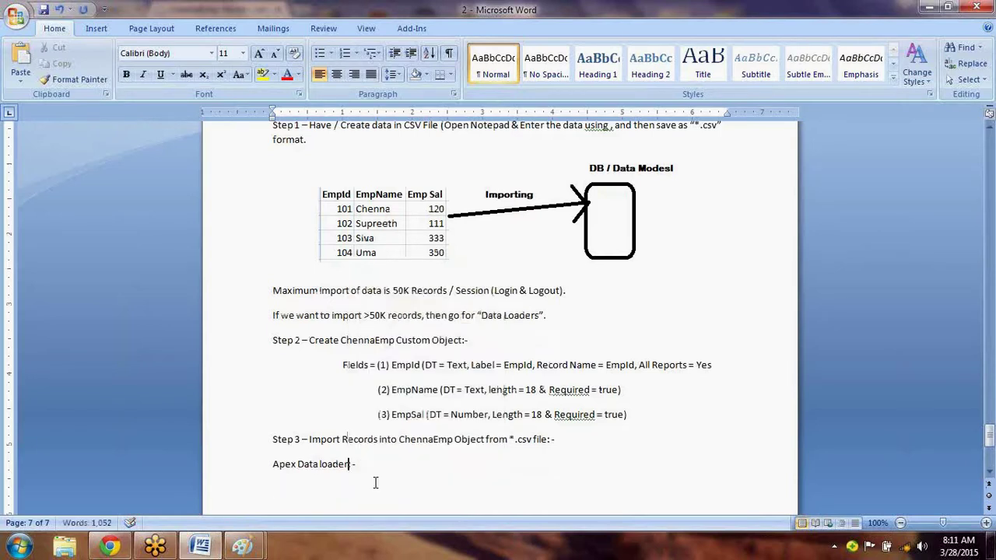
drag(374, 471, 273, 472)
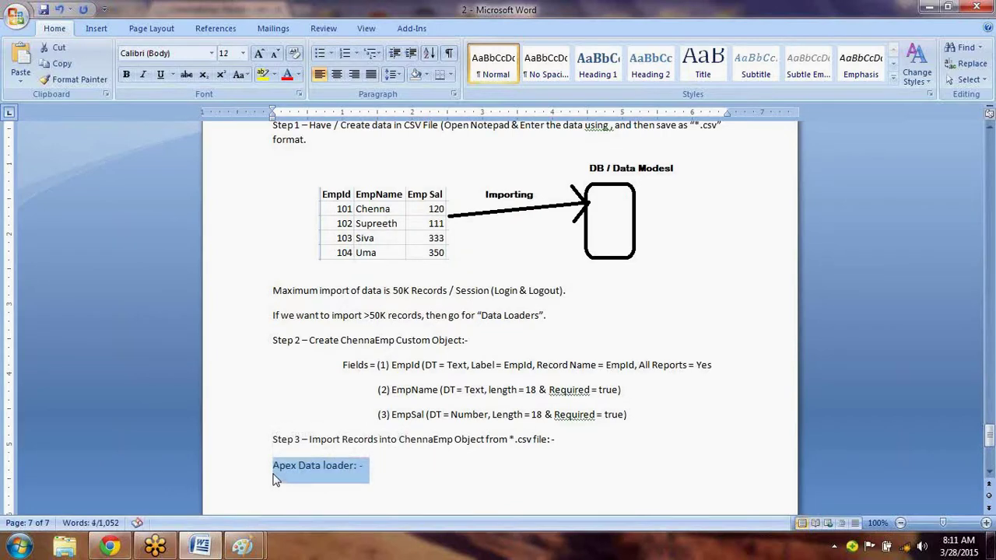
key(ctrl+b)
click(273, 477)
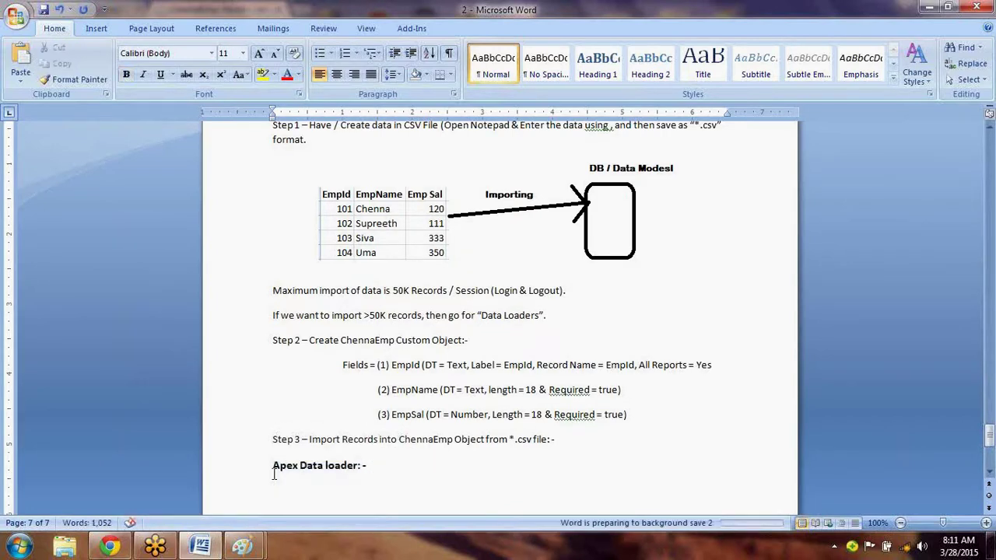
key(ctrl+b)
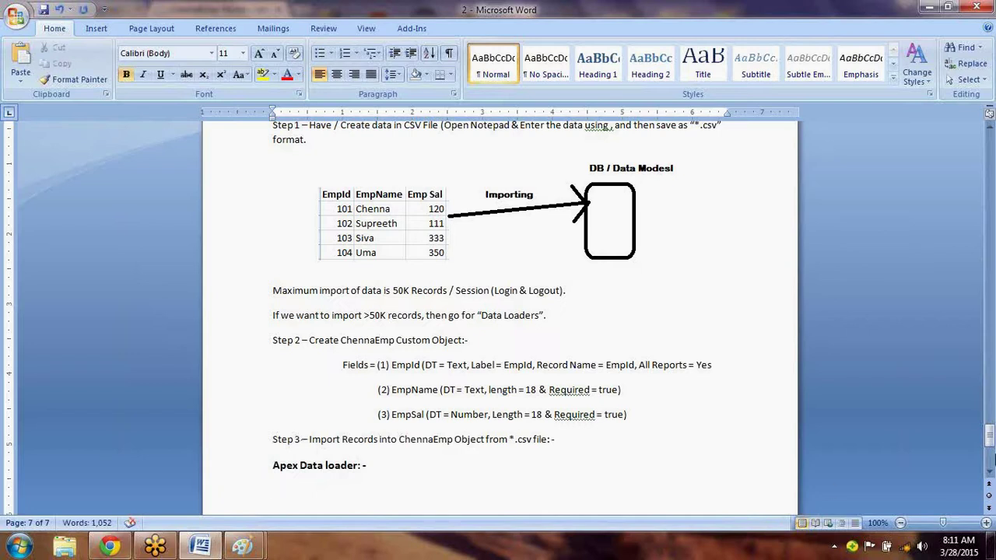
drag(990, 441, 621, 399)
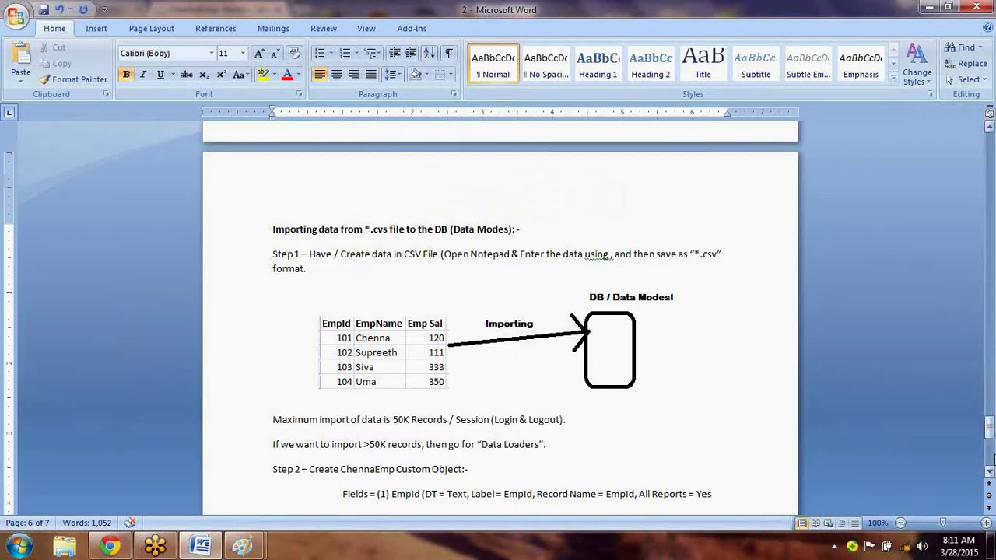
Begin an unbolded line below the heading reading 'It is local system'.
click(993, 459)
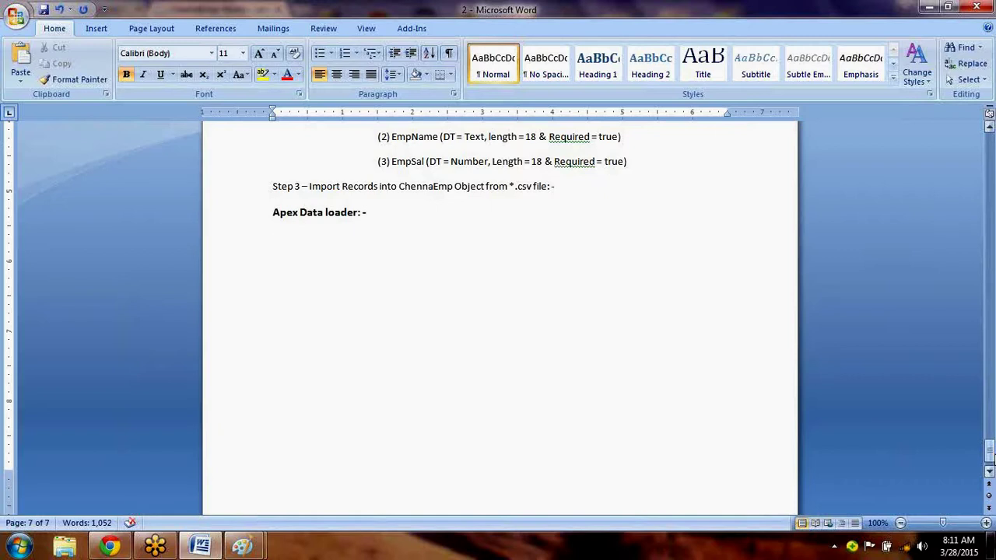
text(It)
double_click(278, 238)
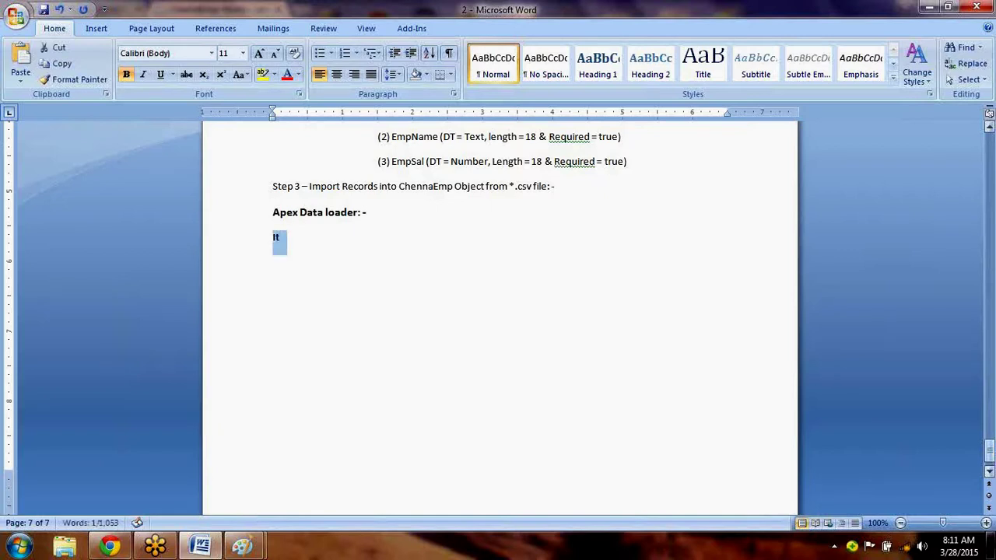
key(ctrl+b)
key(Down)
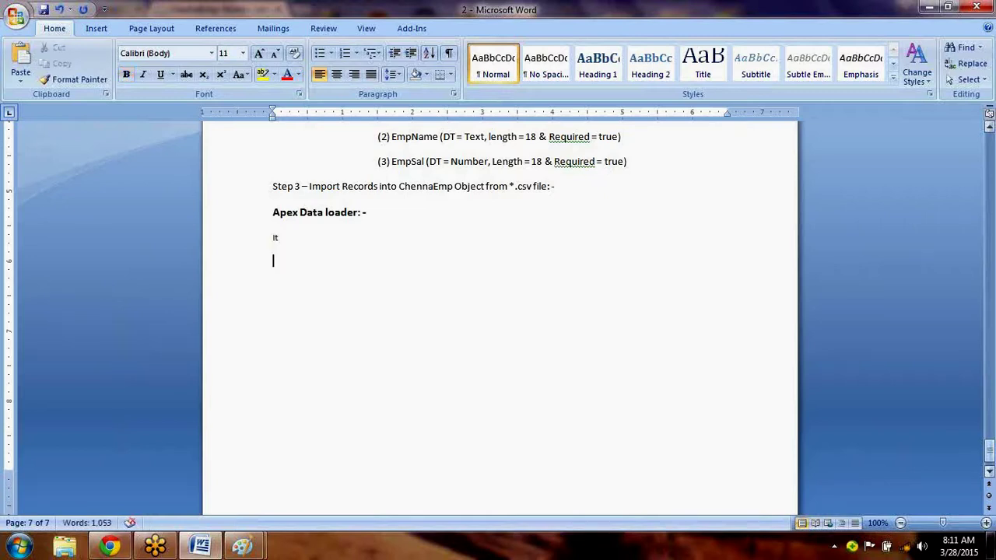
key(BackSpace)
text(is local ystem s)
key(BackSpace)
key(BackSpace)
key(BackSpace)
key(BackSpace)
key(BackSpace)
key(BackSpace)
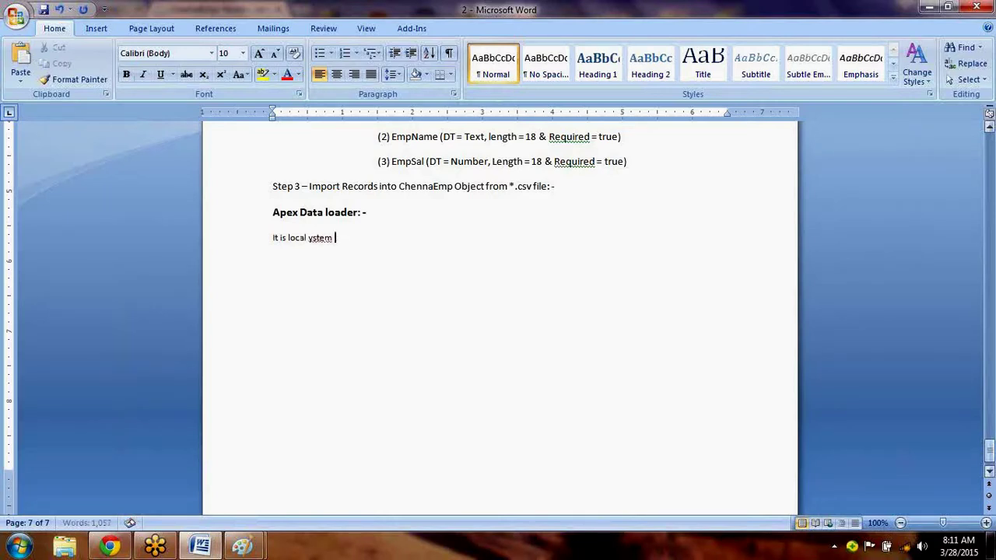
text(stem)
Complete it as 'It is a local system software that can import data into SFDC.', fixing typos.
key(BackSpace)
key(BackSpace)
key(BackSpace)
key(BackSpace)
key(BackSpace)
key(BackSpace)
key(BackSpace)
key(BackSpace)
key(BackSpace)
key(BackSpace)
key(BackSpace)
text(a loca)
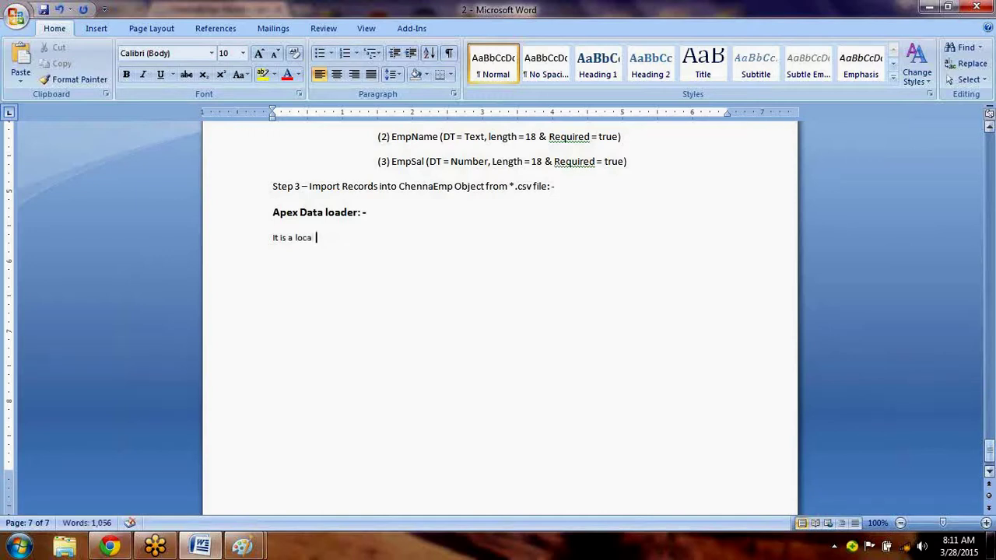
text(l system sof)
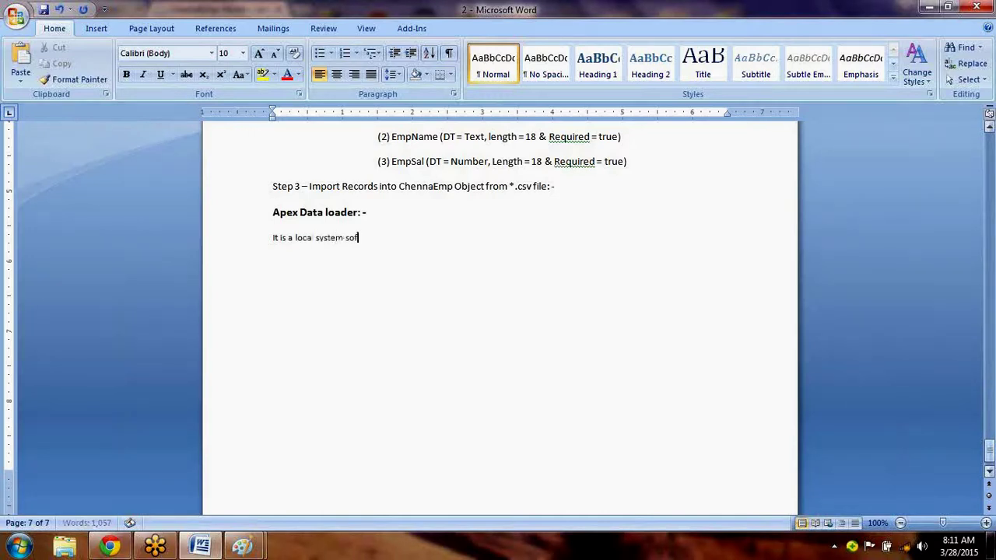
text(tware that i)
text(an import)
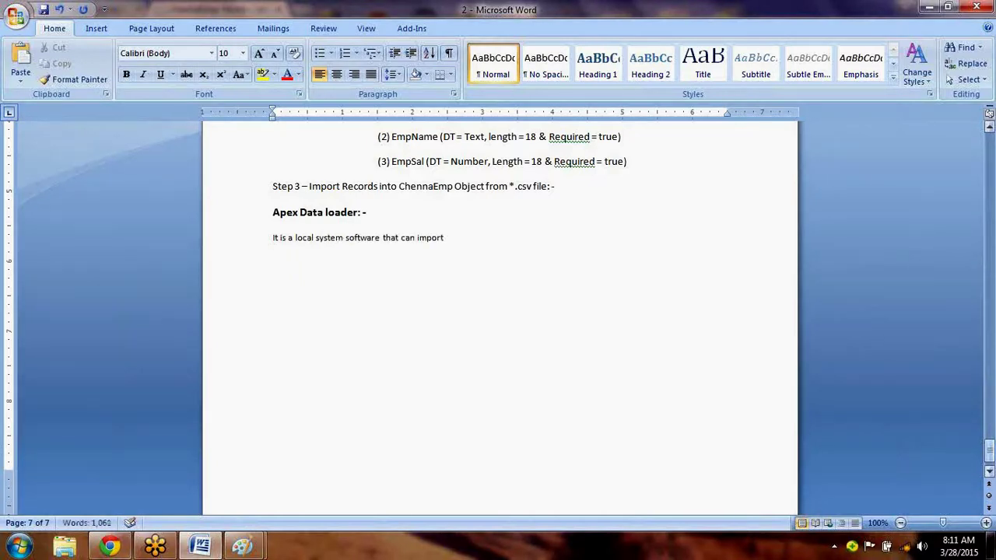
text( data into SDFC.)
key(Return)
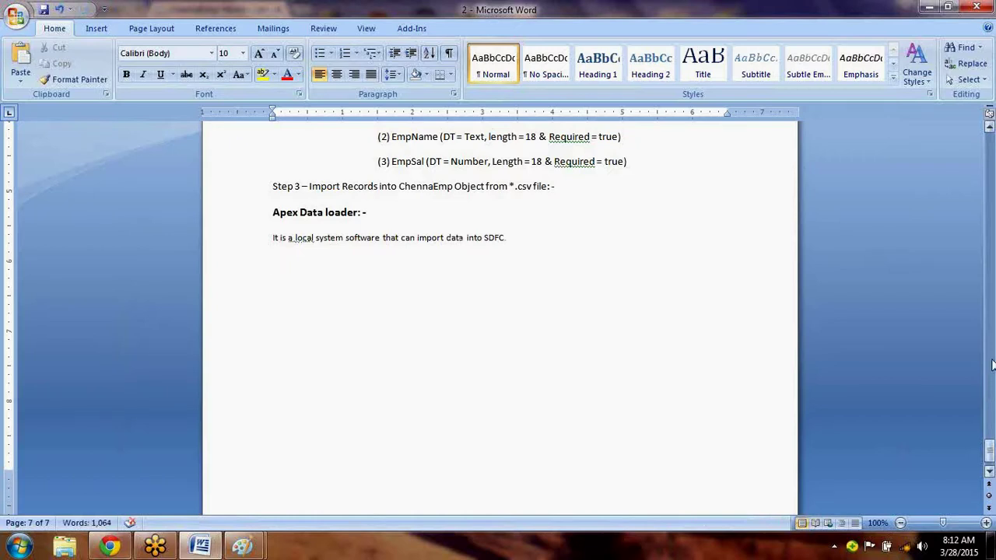
double_click(492, 238)
text(SFDC)
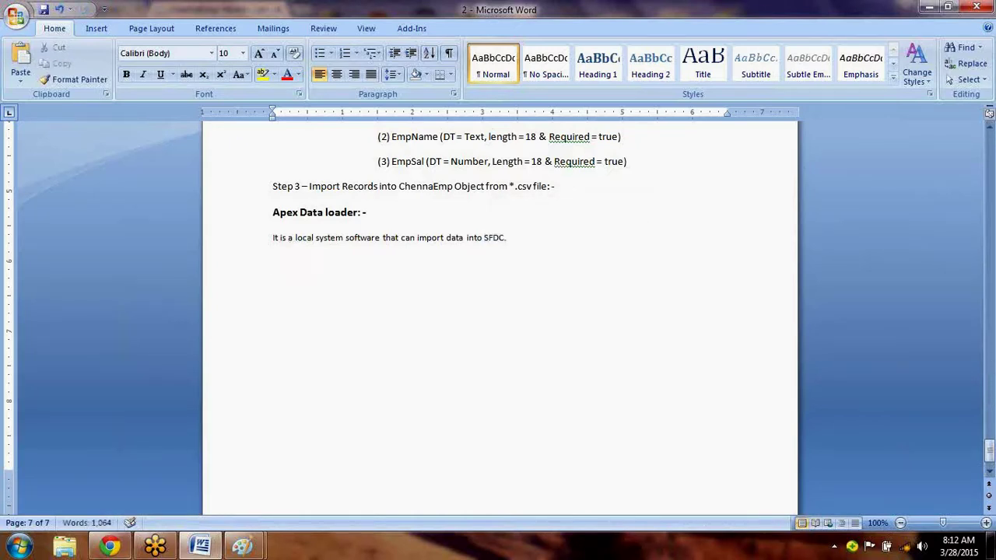
key(Return)
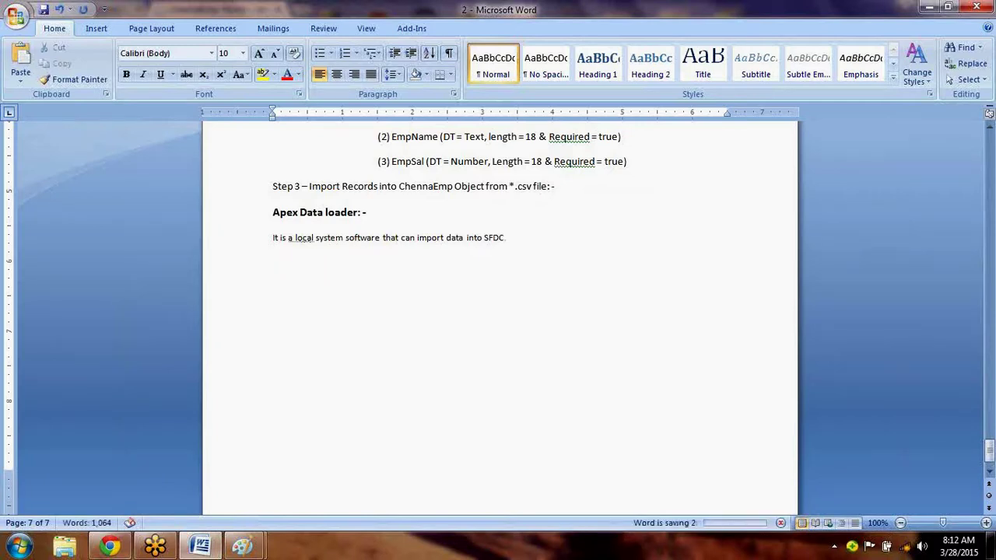
right_click(303, 237)
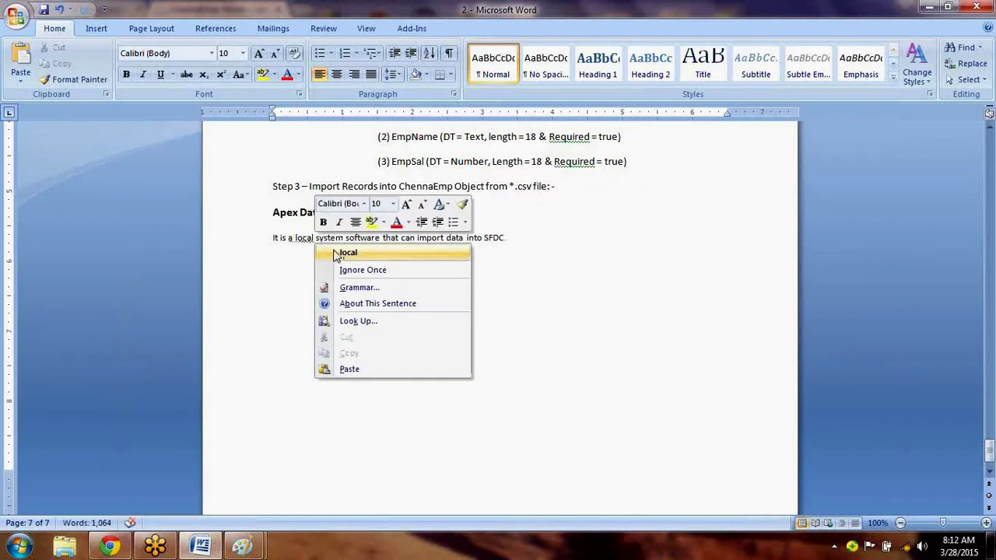
click(346, 253)
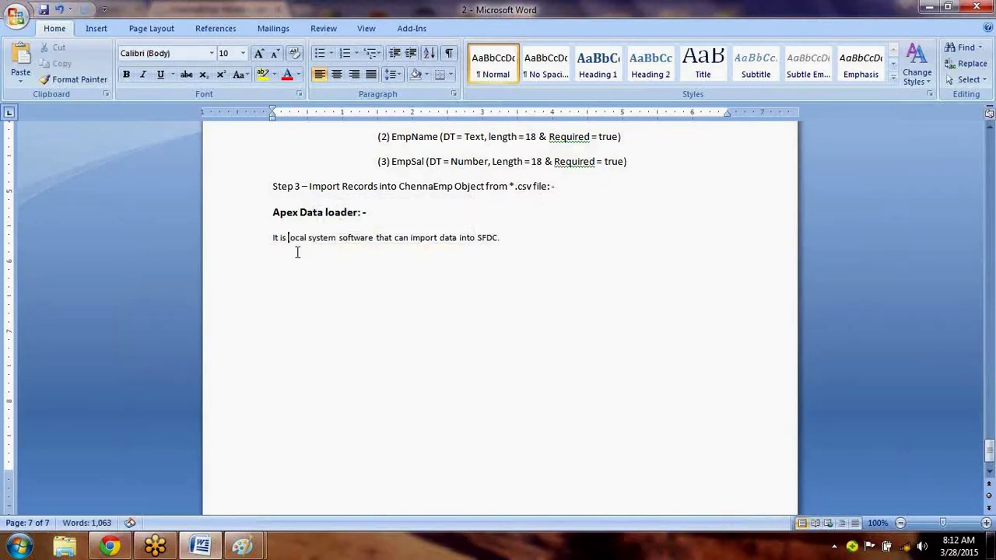
click(560, 237)
Add the line 'It is client application for bulk import / exports of data' below the sentence.
key(BackSpace)
key(Down)
text(It is client application for bulk import /)
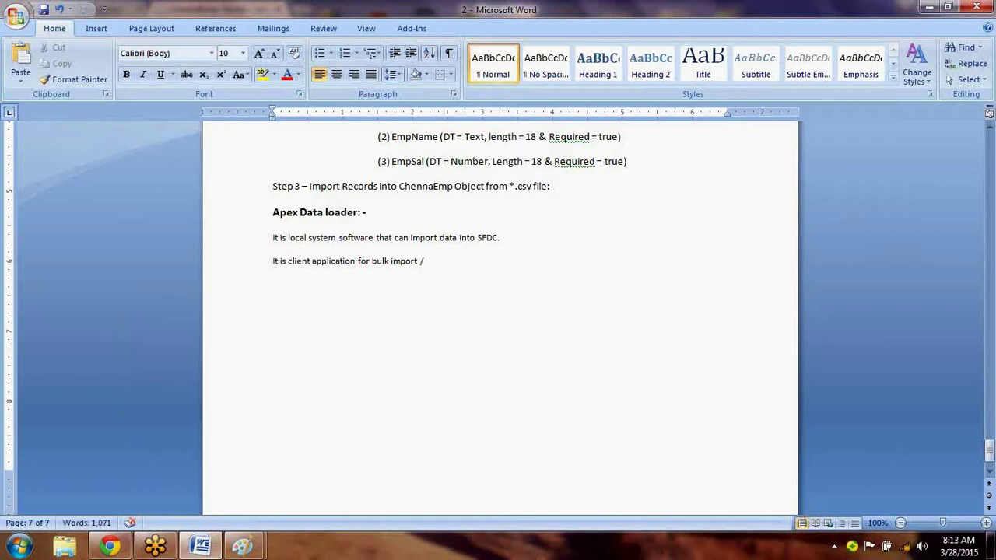
text(exports of data)
key(Return)
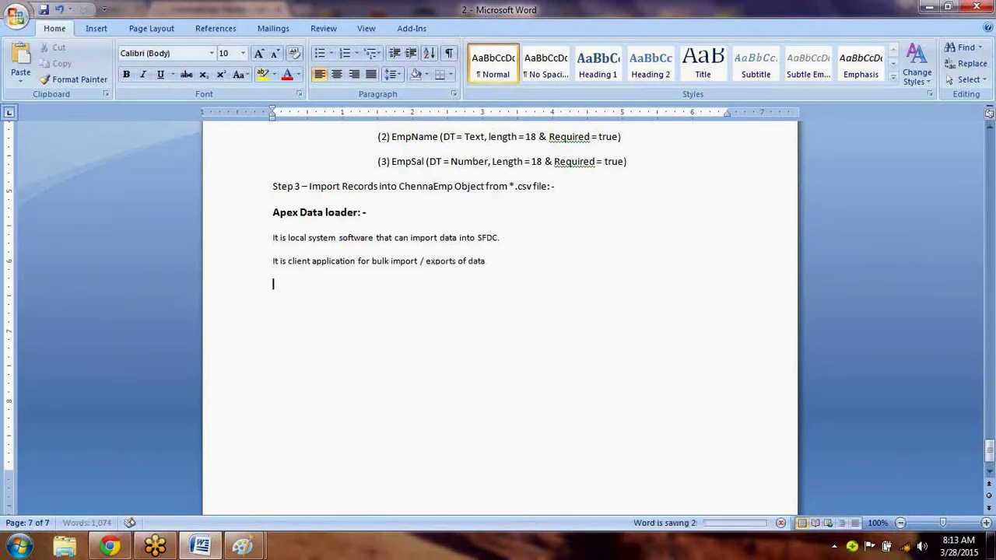
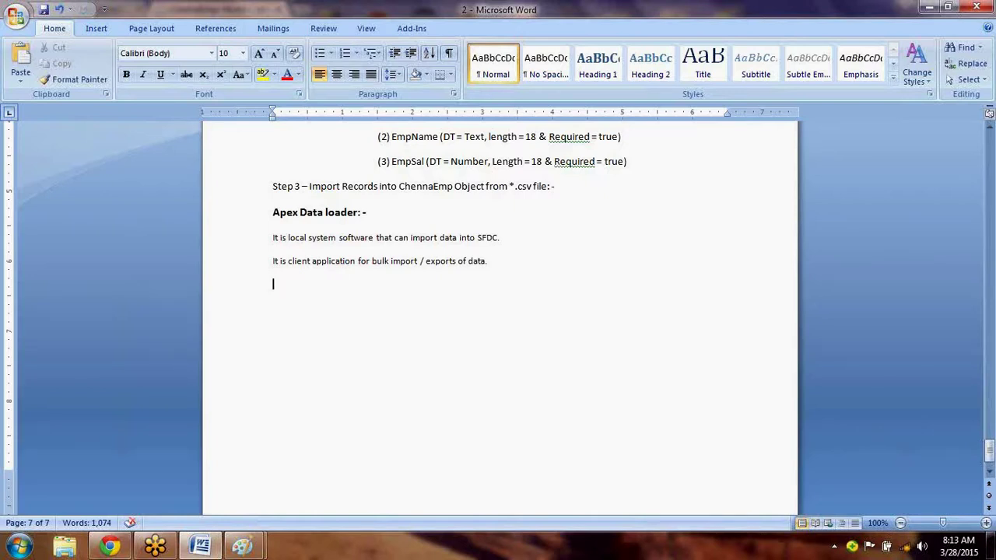
Type the question 'Q: What are the different operations that can be performed through data loaders?'.
text(Q: What are the different op)
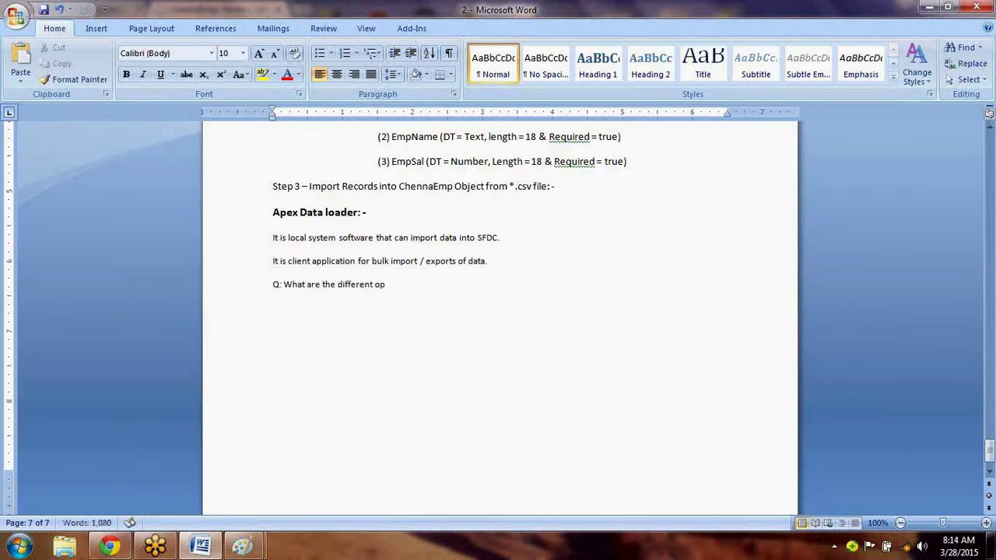
text(erations )
text(that)
key(BackSpace)
key(BackSpace)
key(BackSpace)
key(BackSpace)
text(can be perfor)
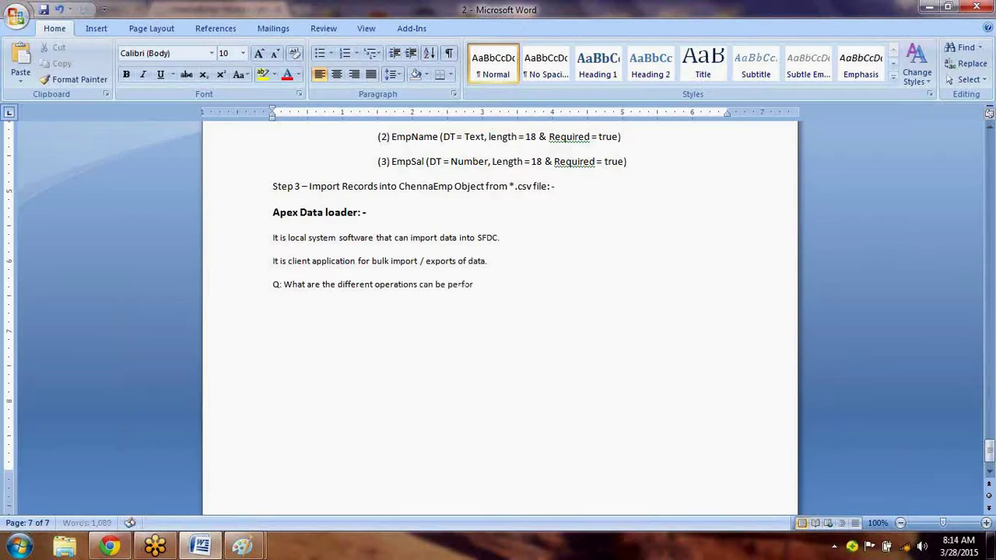
text(med thou)
key(BackSpace)
text(rough data loaders?)
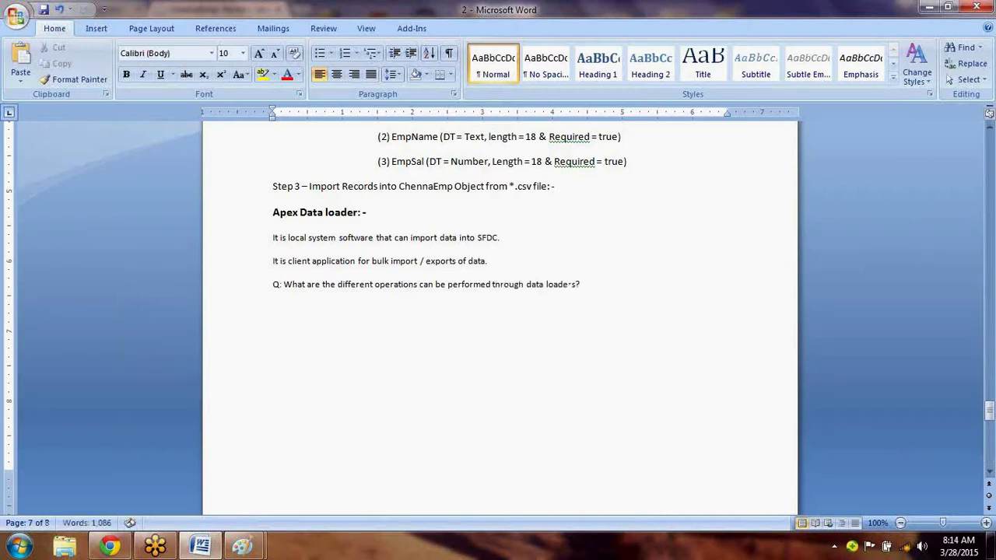
Answer with the indented list (1) Insert (2) Update (3) Upsert (4) Delete (5) Export.
key(Tab)
text((1)
text() Insert )
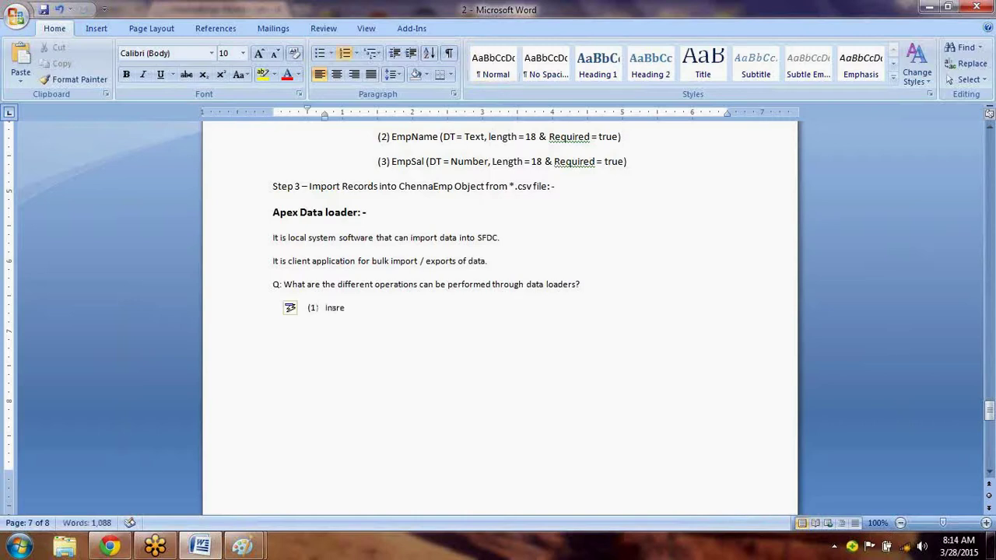
text((2) Update (3))
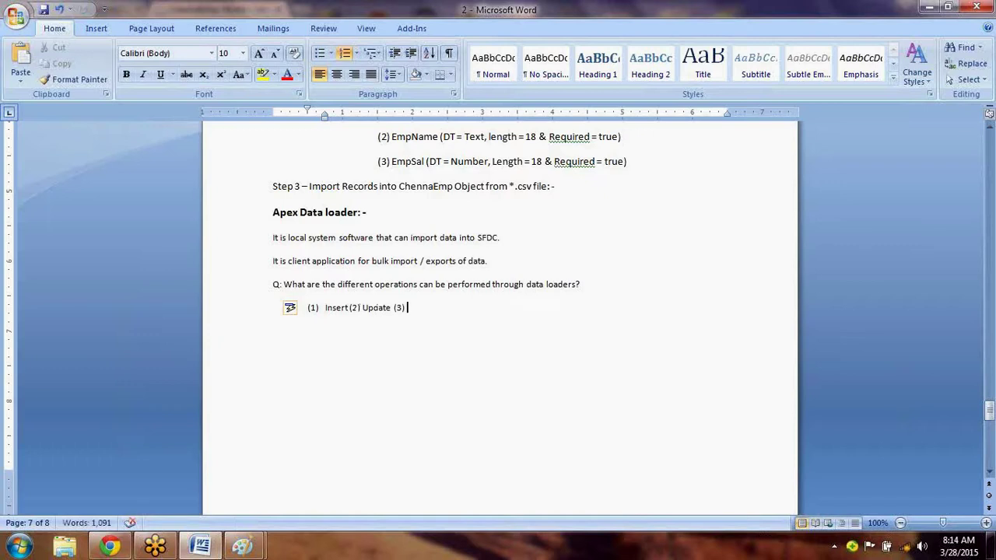
text( Upsert (4) Delete ()
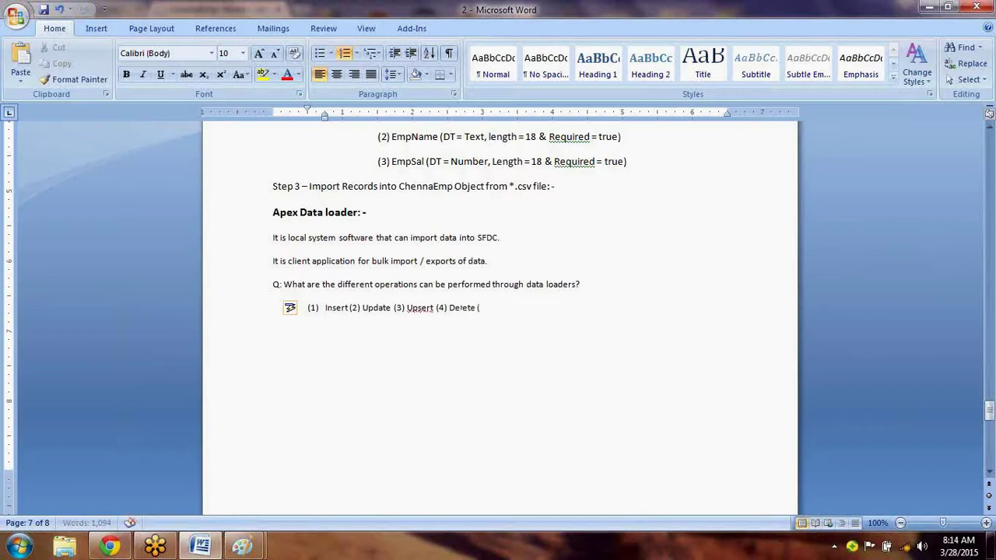
text(5) Export)
key(Return)
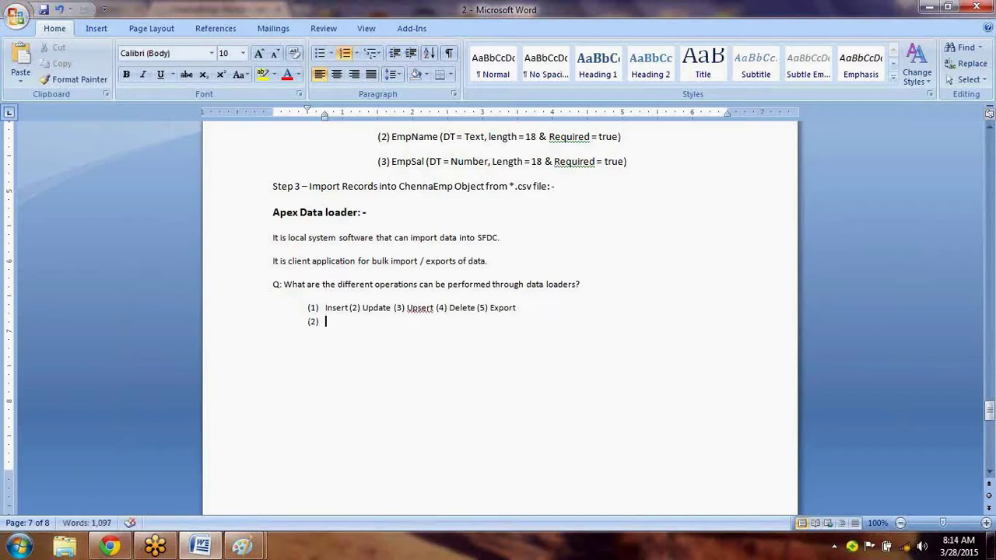
key(ctrl+s)
key(BackSpace)
key(BackSpace)
key(BackSpace)
key(Return)
key(BackSpace)
key(BackSpace)
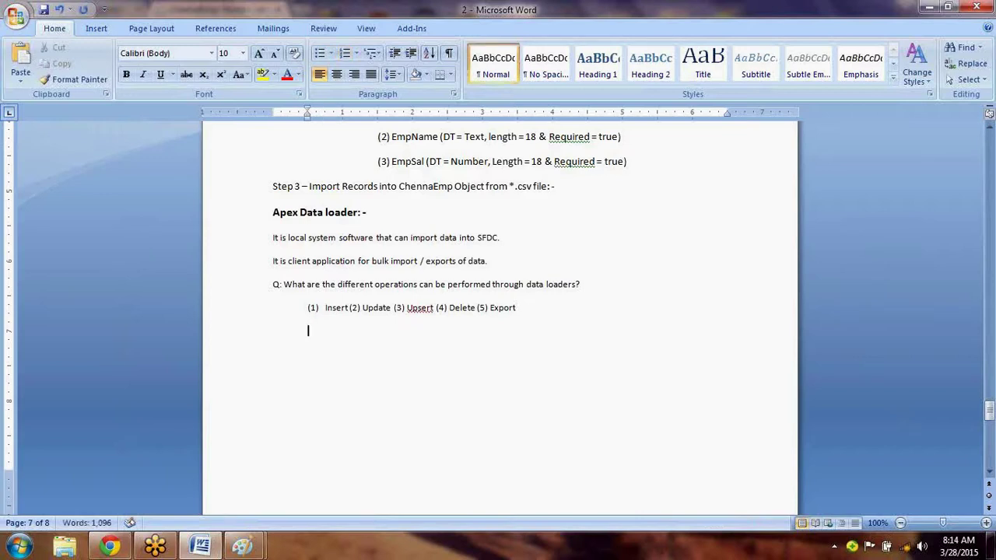
key(BackSpace)
right_click(418, 306)
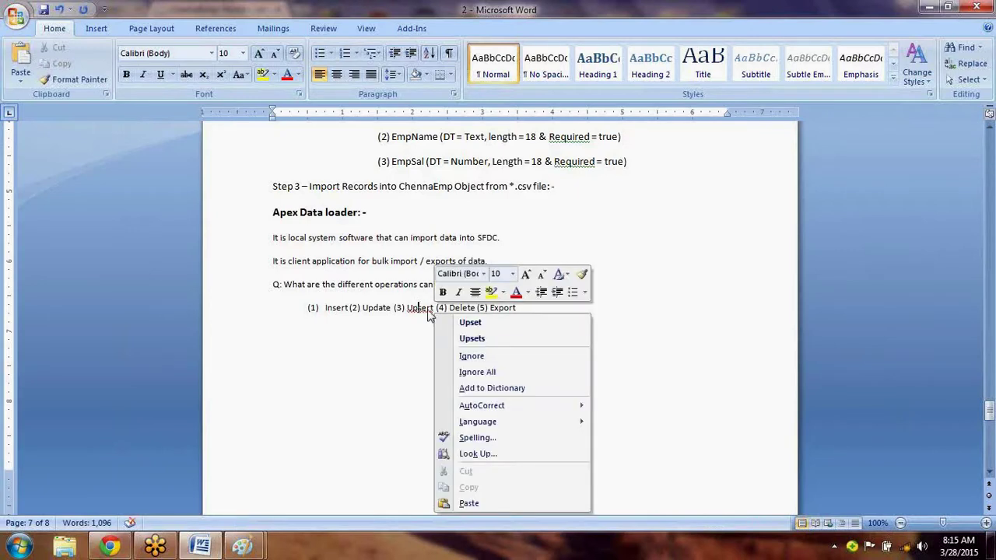
click(471, 322)
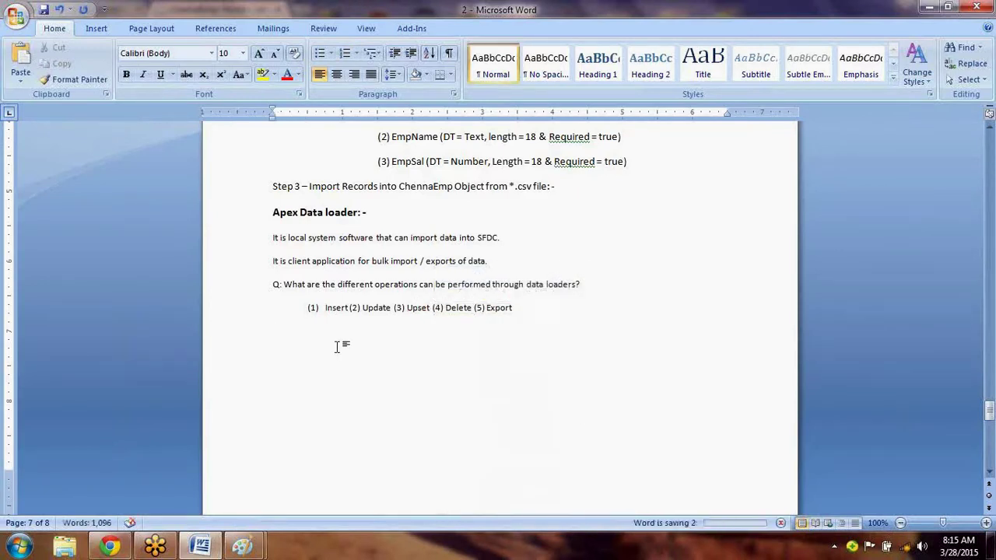
click(340, 308)
double_click(340, 308)
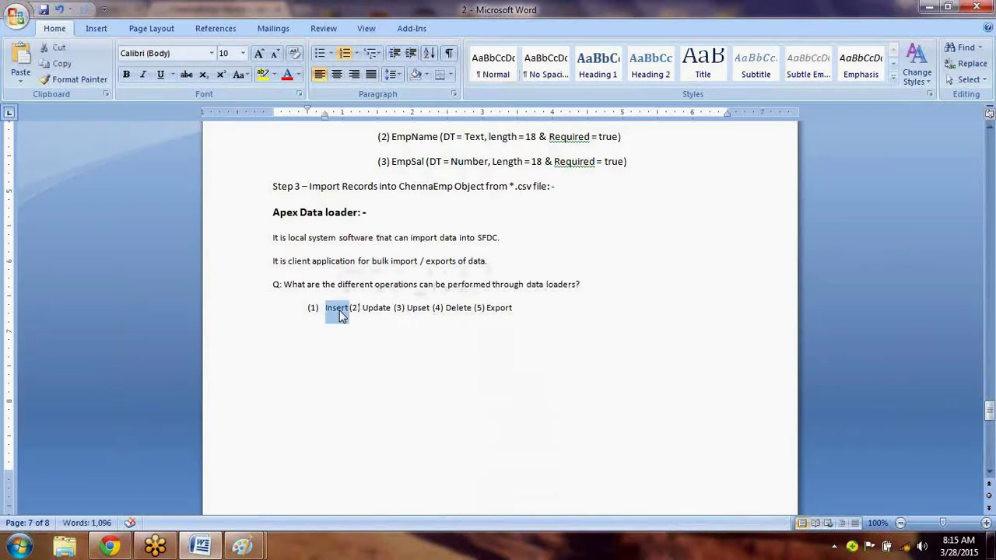
click(382, 310)
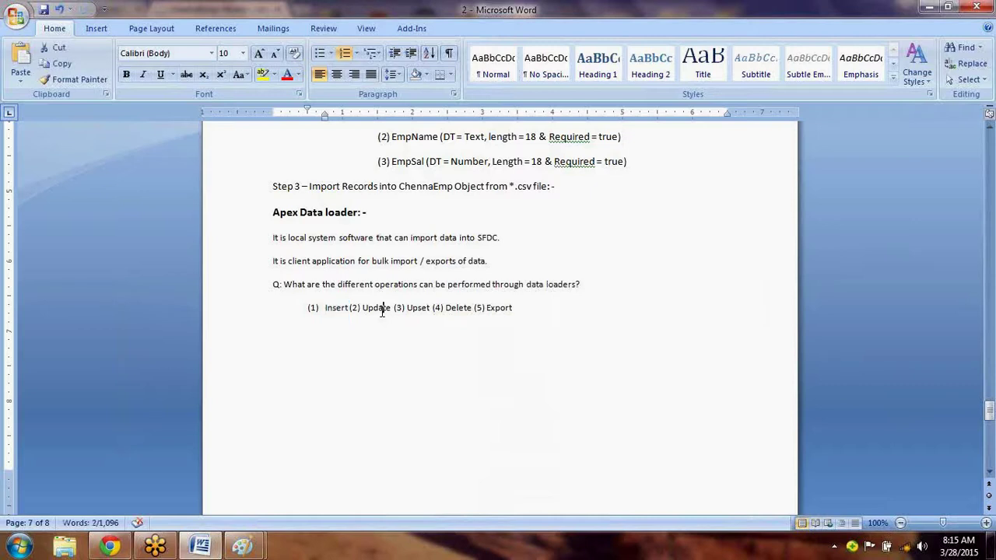
double_click(381, 309)
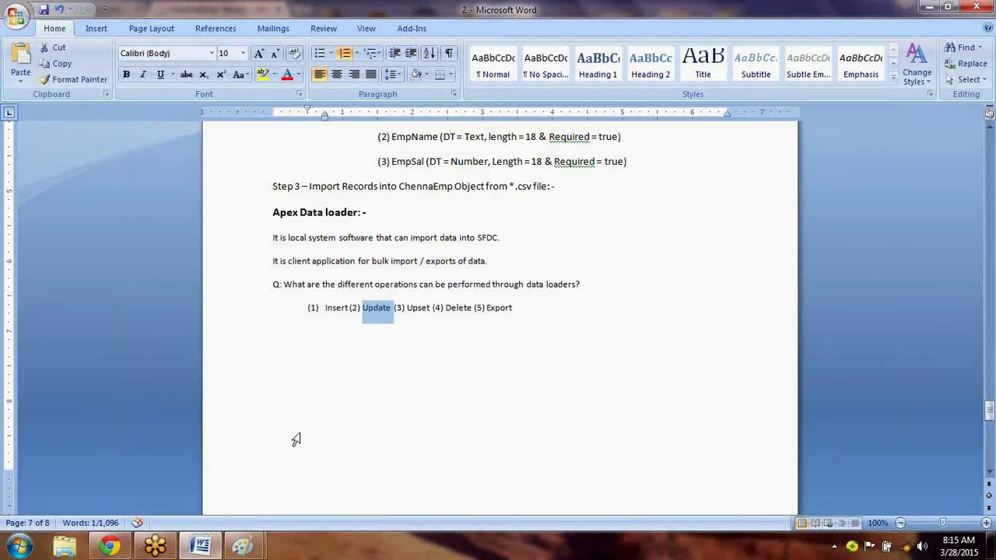
click(279, 362)
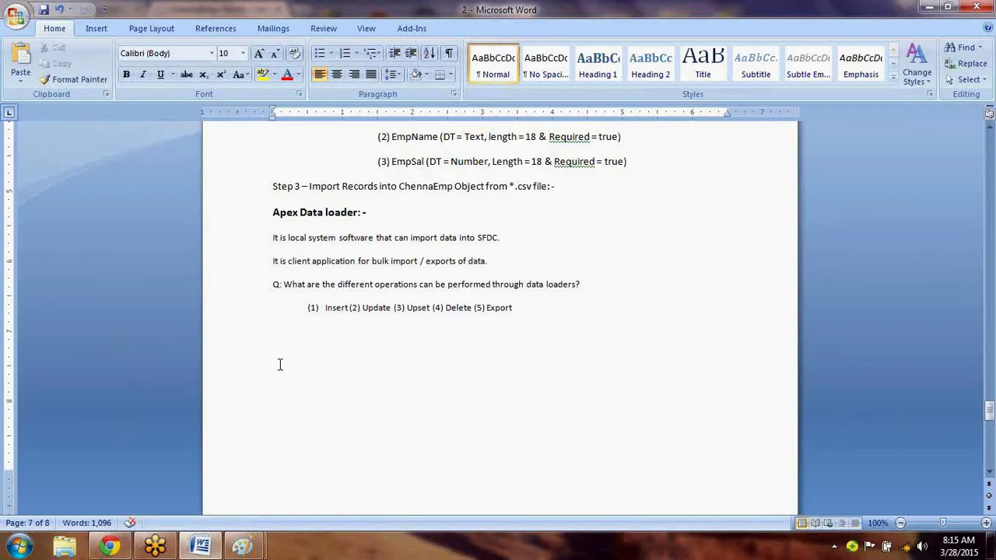
double_click(424, 307)
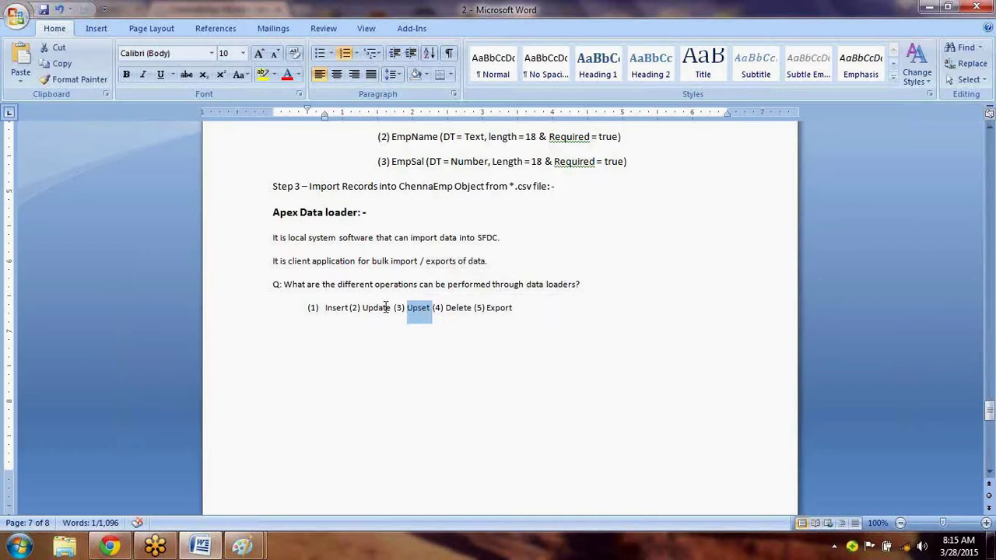
double_click(385, 307)
click(313, 345)
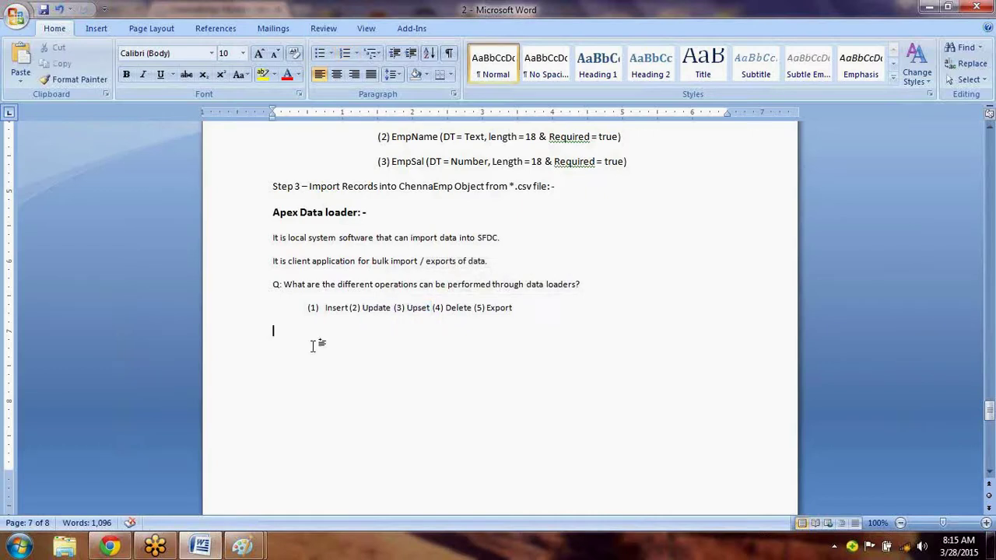
drag(358, 308, 413, 308)
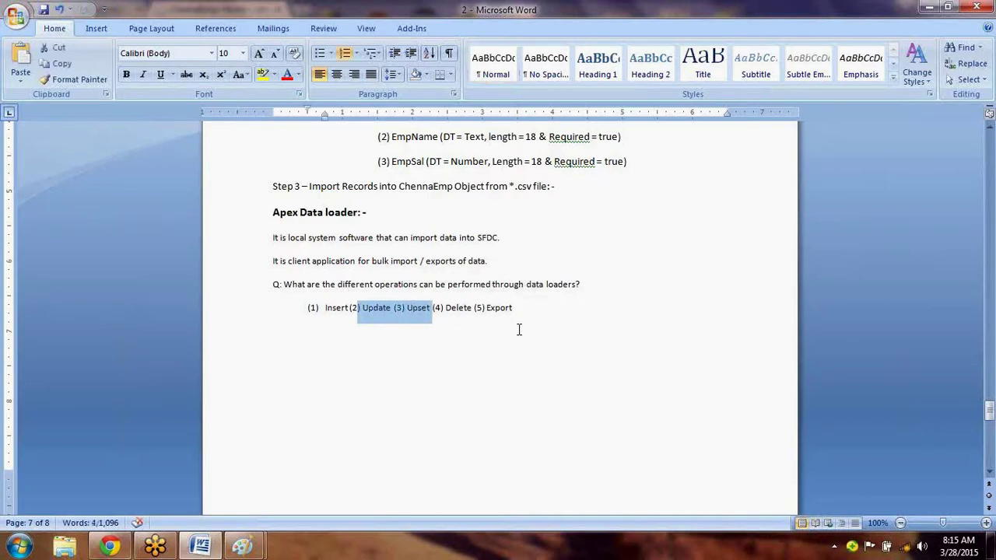
drag(534, 315, 274, 311)
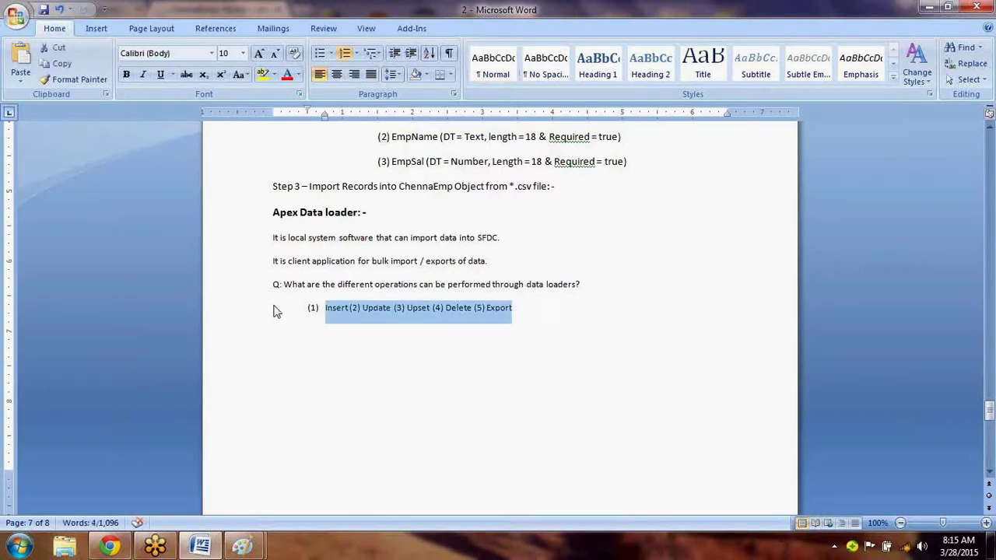
click(329, 351)
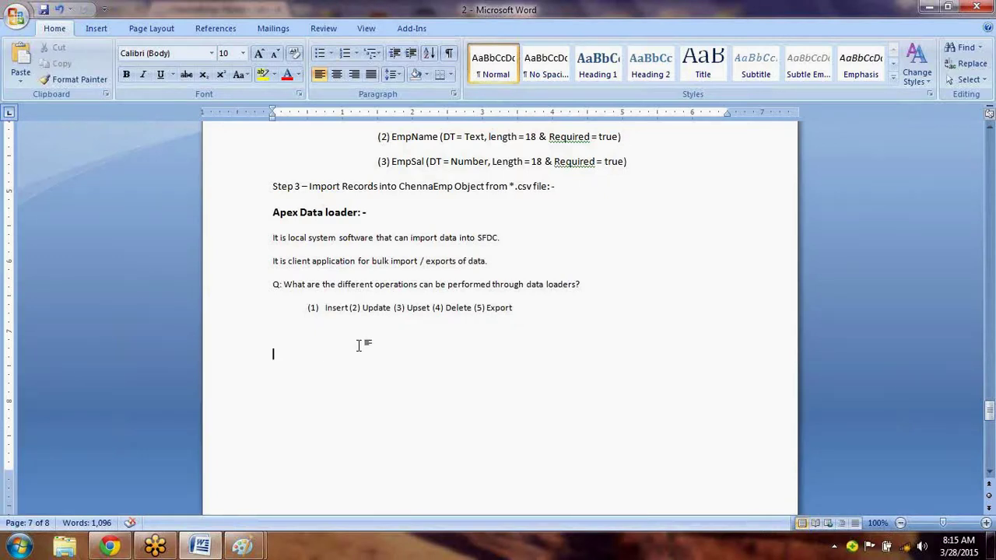
click(428, 309)
key(BackSpace)
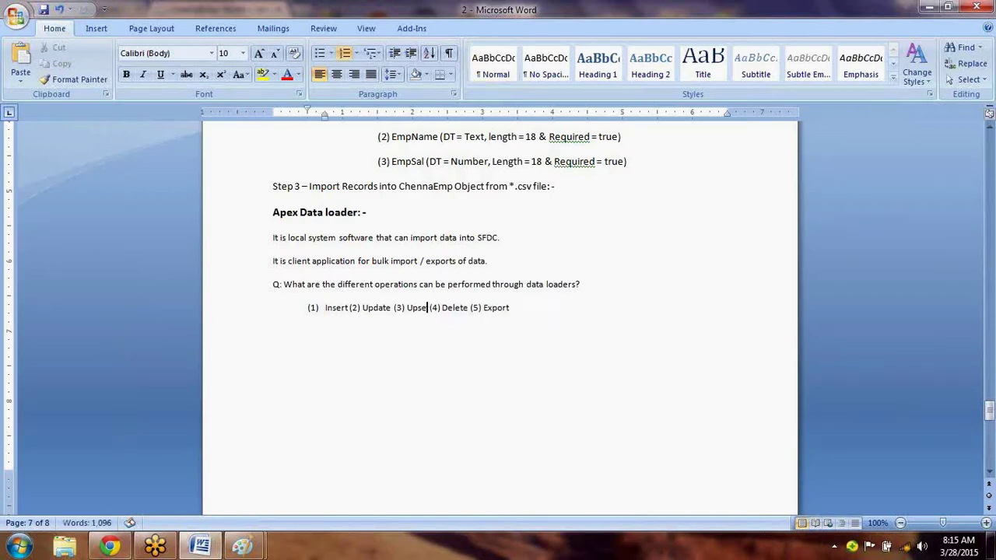
text(rt)
key(Down)
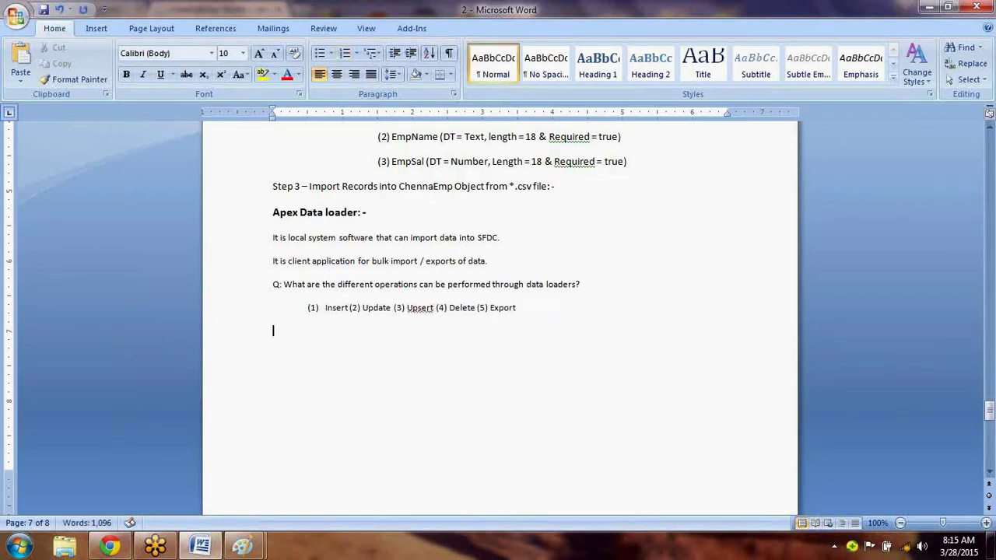
right_click(418, 309)
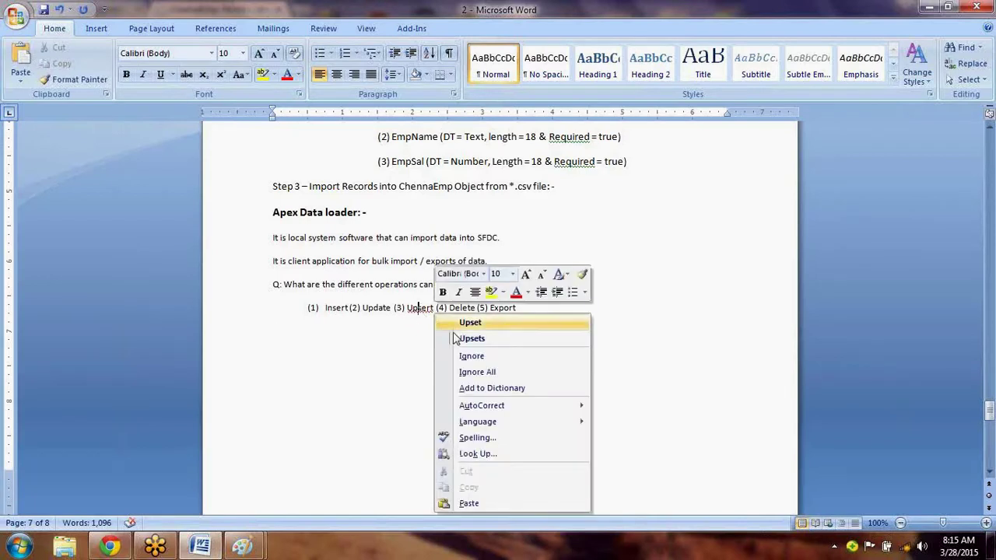
click(486, 388)
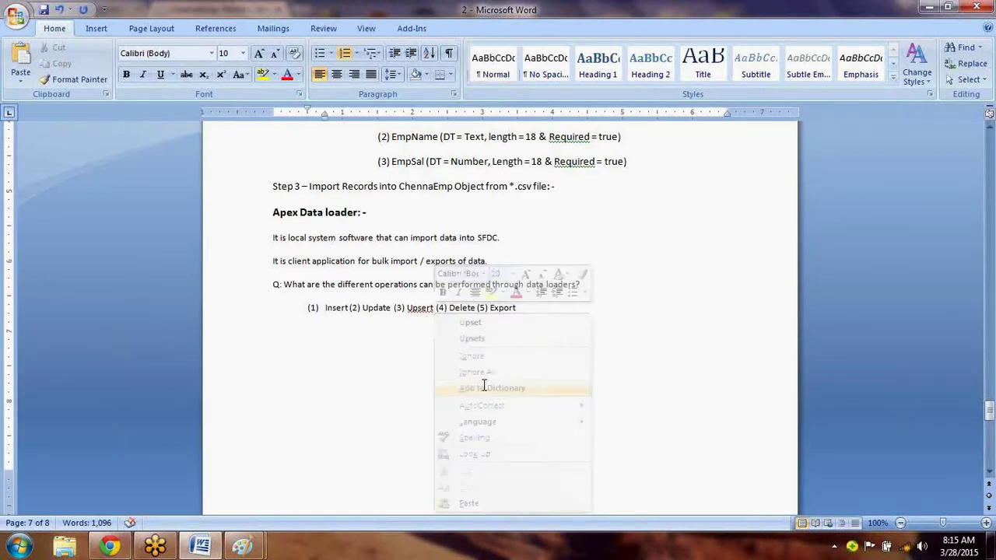
click(373, 334)
right_click(422, 309)
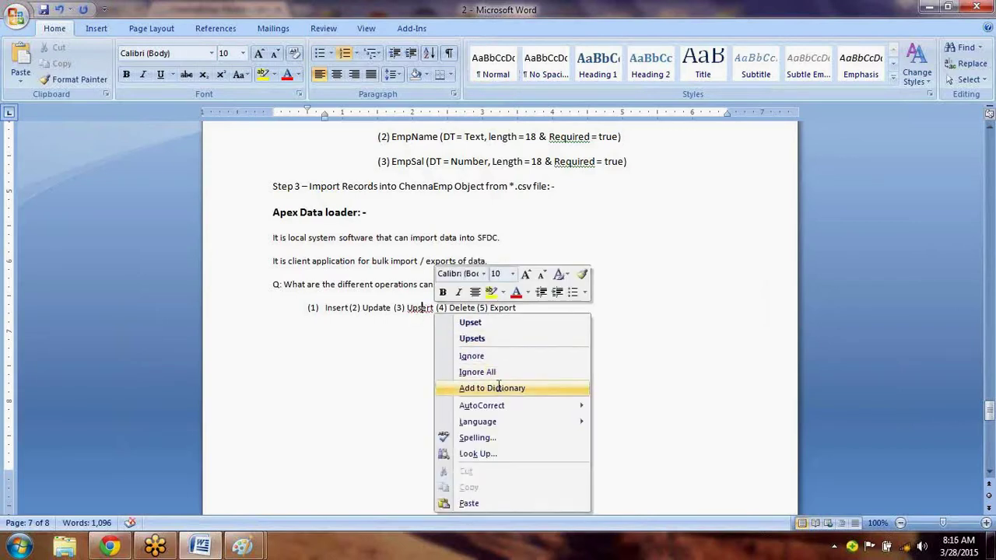
click(311, 307)
click(276, 331)
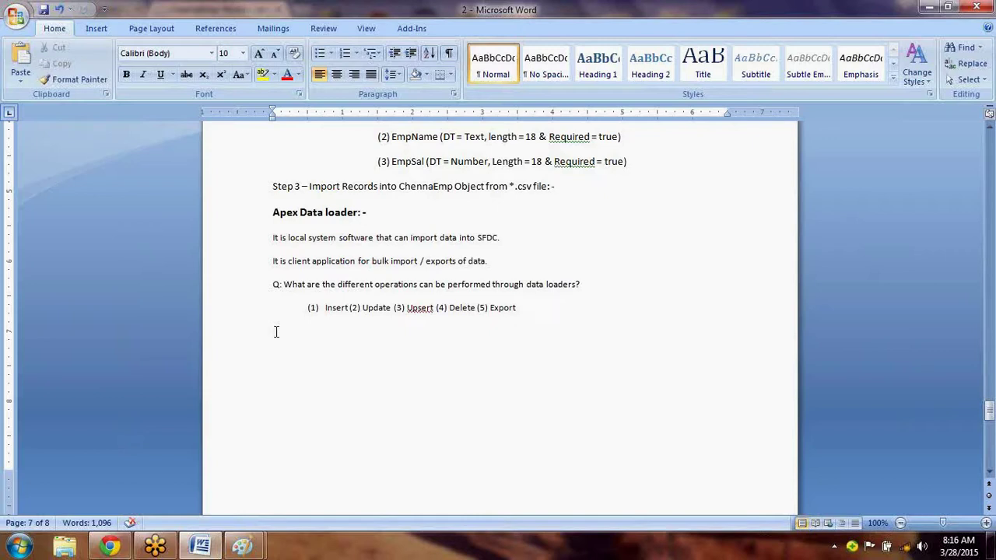
Add an 'Emp' line with the tab-separated record 101 Satya 200 below it.
text(Emp)
key(Return)
key(Tab)
text(101)
key(Tab)
text(Satya)
key(Tab)
text(200)
key(Return)
Type '101 Abc 250 --- Update' on the line below the Emp record.
drag(274, 332, 391, 356)
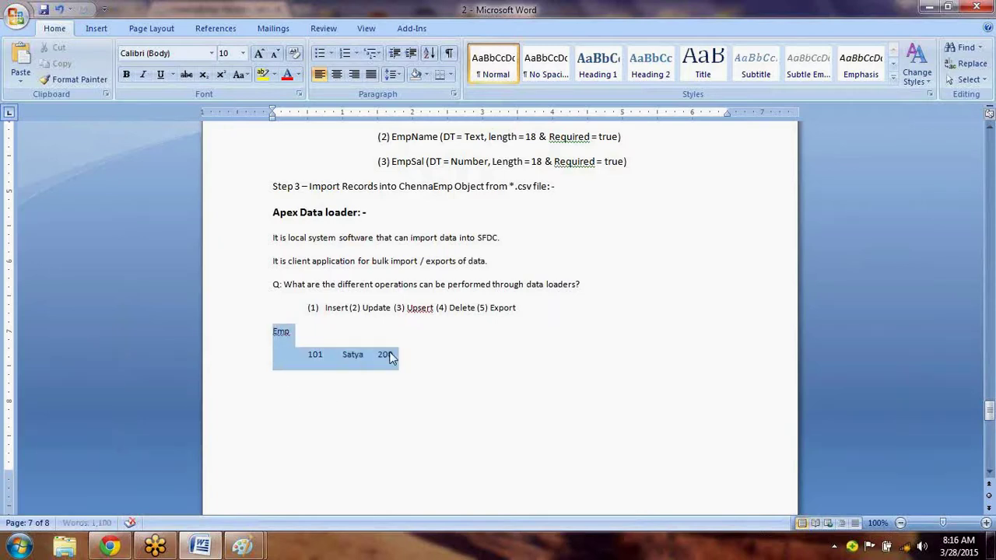
click(298, 423)
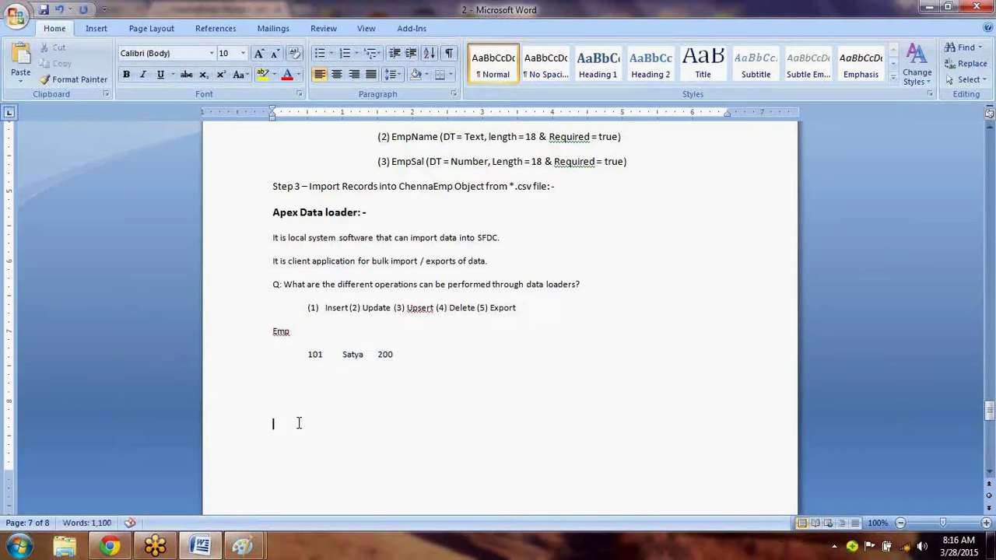
text(101)
key(Tab)
text(Abc)
key(Tab)
text(250 --- Update)
Change the Emp row to 101 Abc 250, restoring it after a deletion.
drag(398, 355, 312, 361)
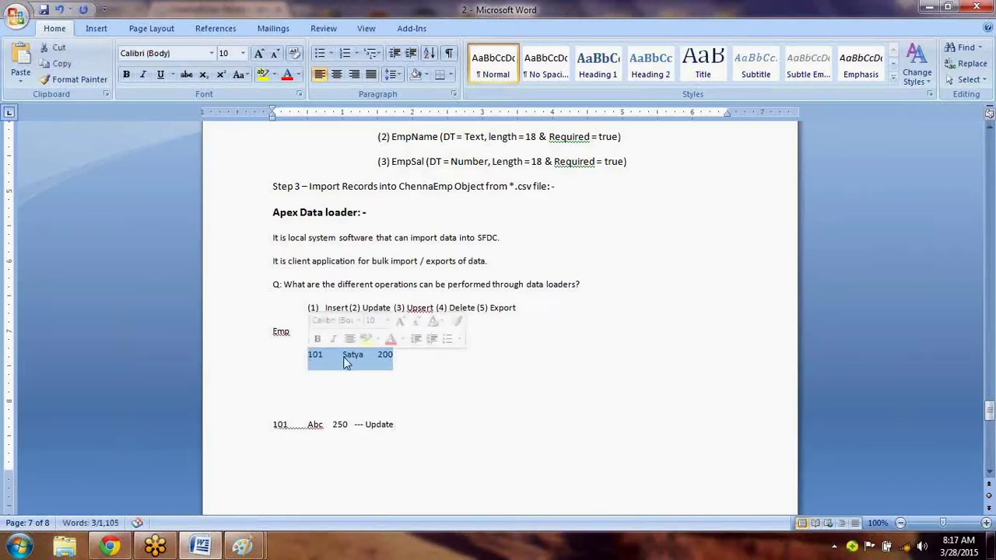
double_click(347, 359)
text(Abc)
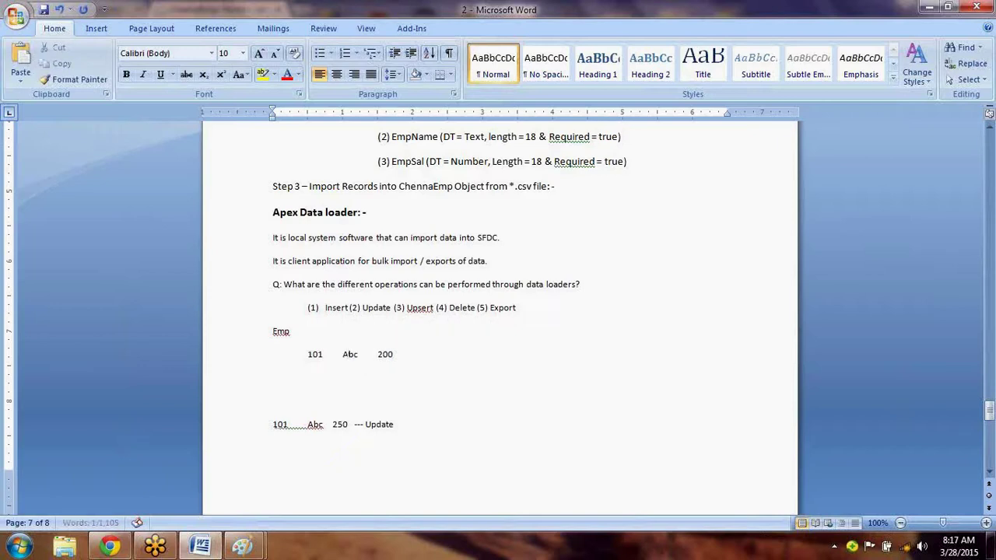
double_click(385, 355)
text(250)
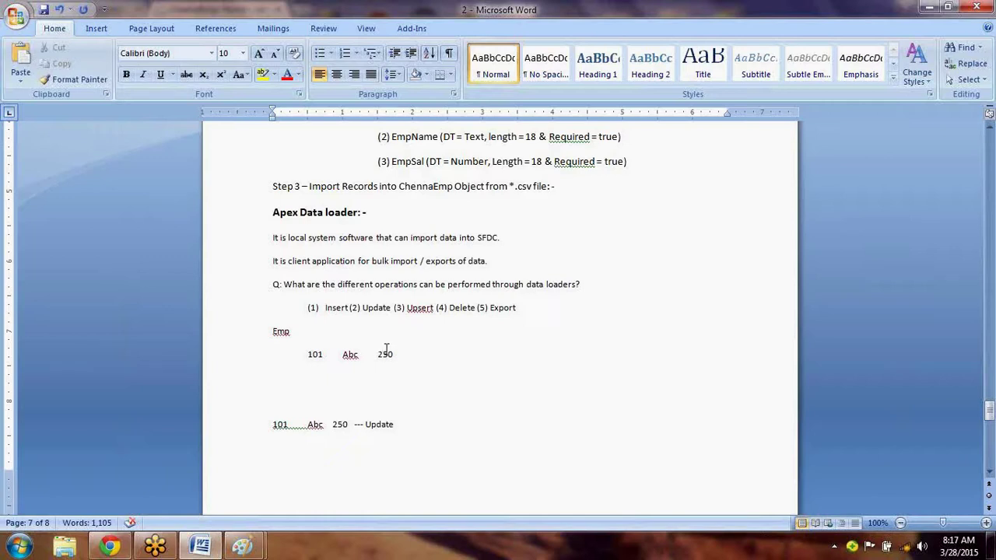
drag(395, 354, 316, 355)
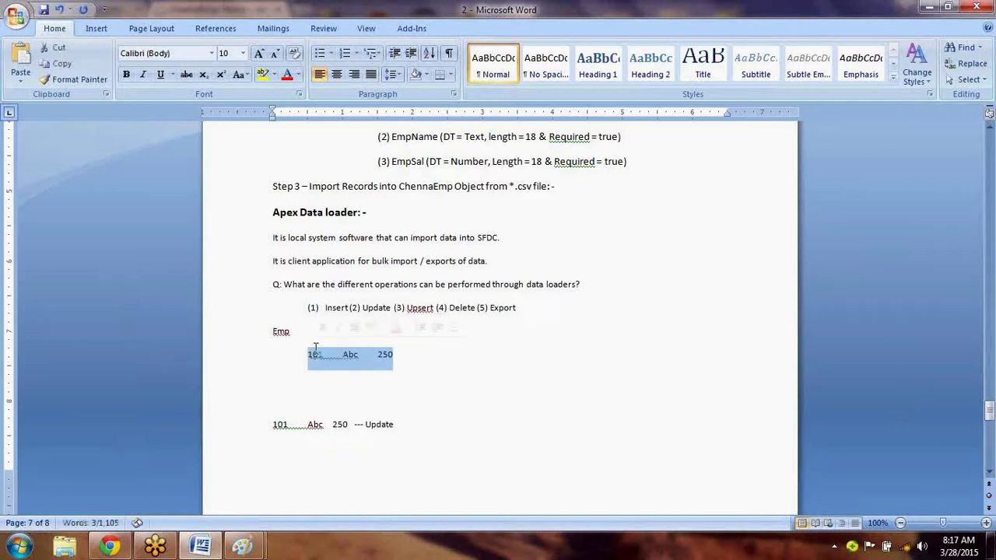
key(Delete)
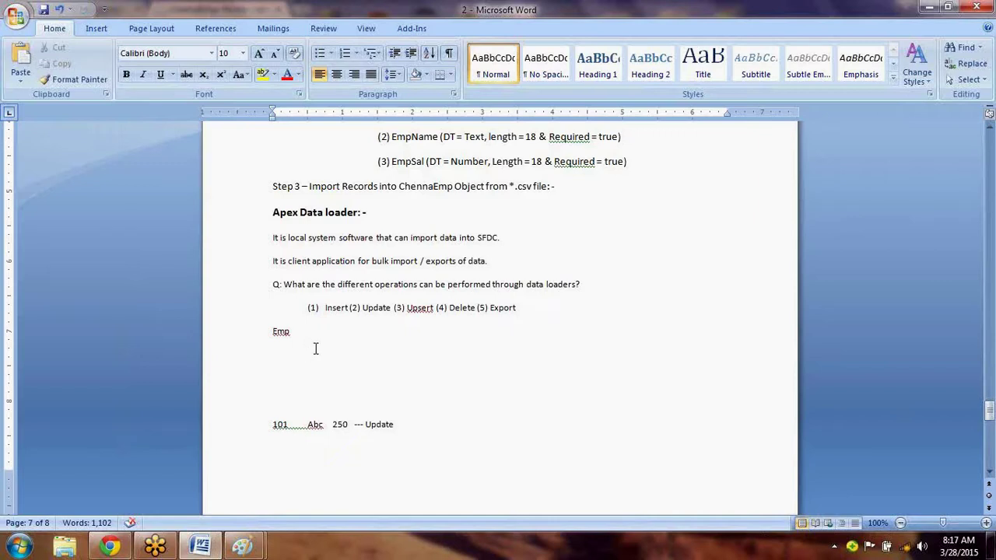
key(ctrl+z)
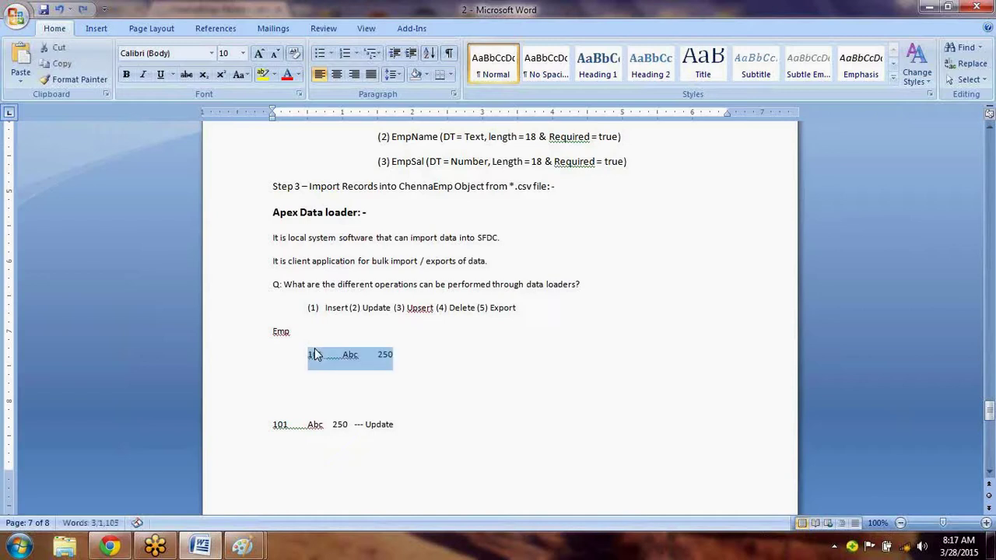
Append '(Modification)' to the Update line and change the Emp row name back to Satya.
click(426, 424)
text((Mo)
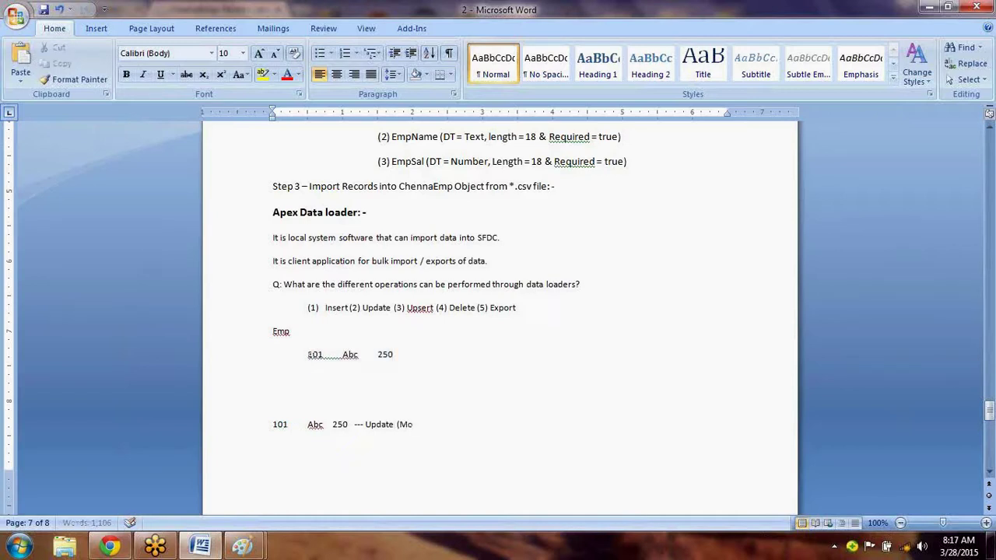
text(dification))
key(Return)
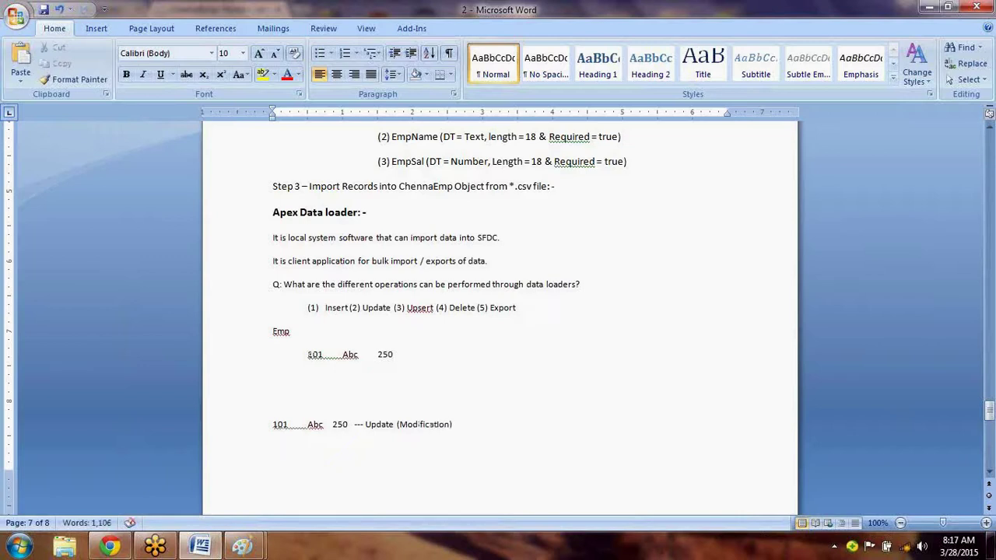
double_click(352, 355)
text(Satya)
Add the line '101 Xyz 299 - Upsert' below the Update note.
click(274, 453)
text(10)
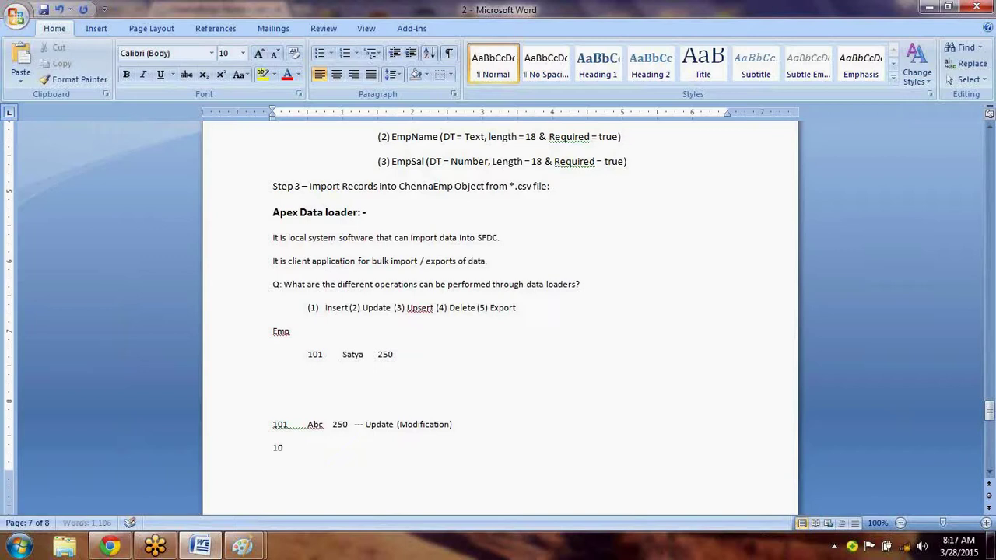
text(1)
key(Tab)
text(Xyz)
key(Tab)
key(BackSpace)
key(Tab)
text(299)
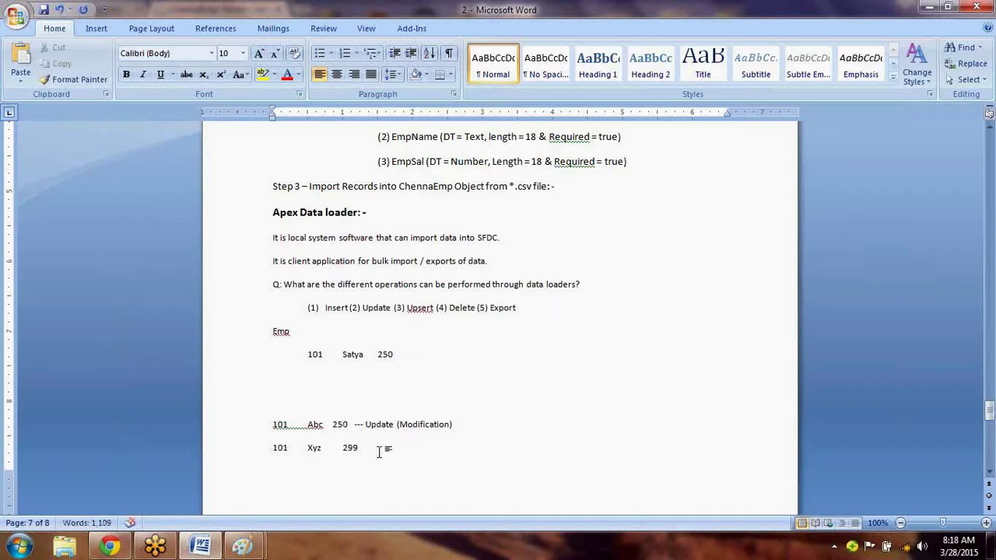
text( - Upsert)
key(Return)
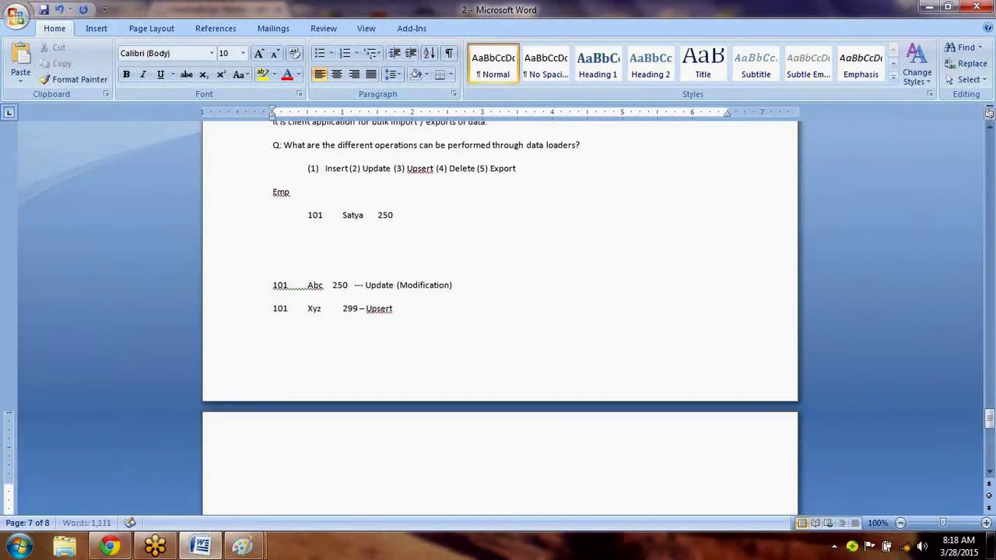
Change the Emp row to 101 Xyz 299.
drag(359, 308, 275, 308)
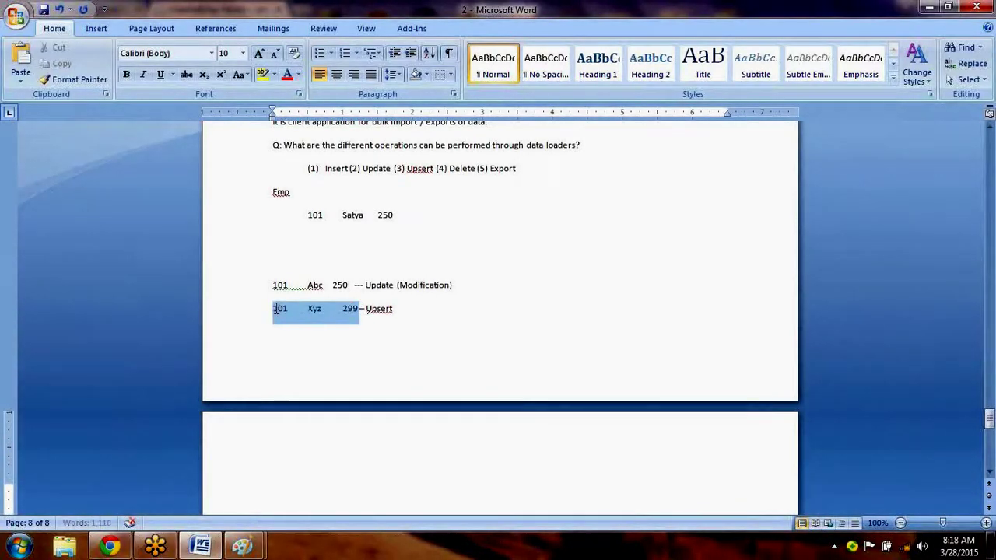
double_click(316, 218)
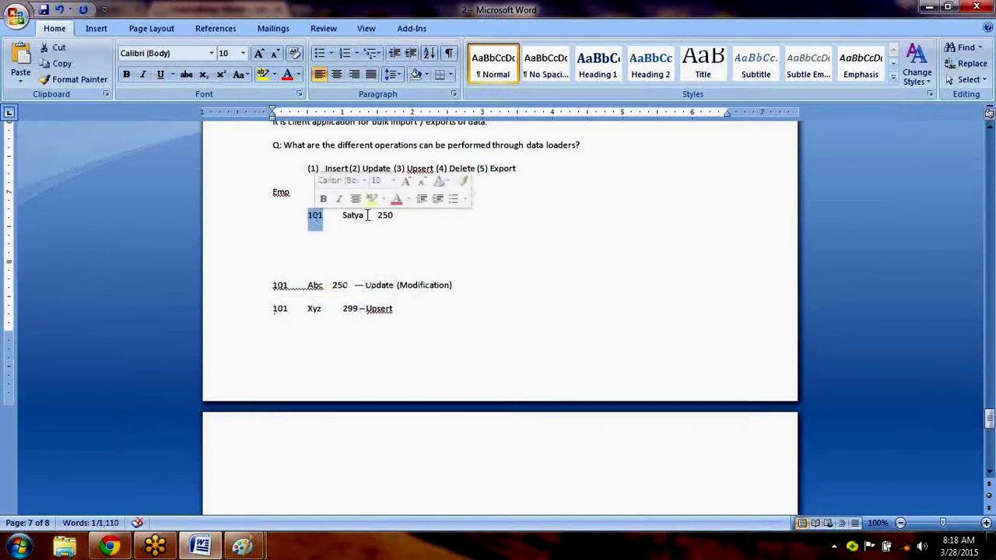
double_click(350, 216)
text(Xyz)
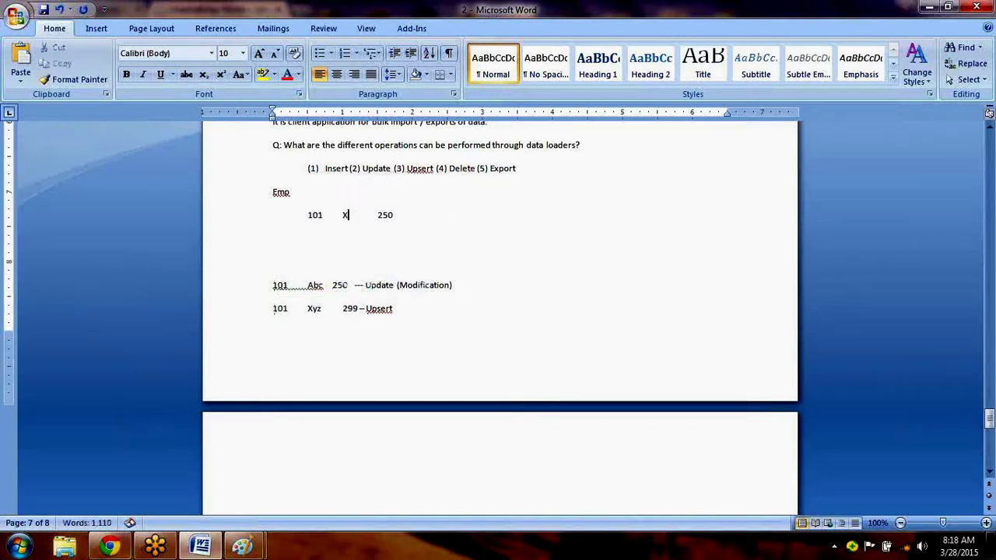
double_click(385, 216)
text(299)
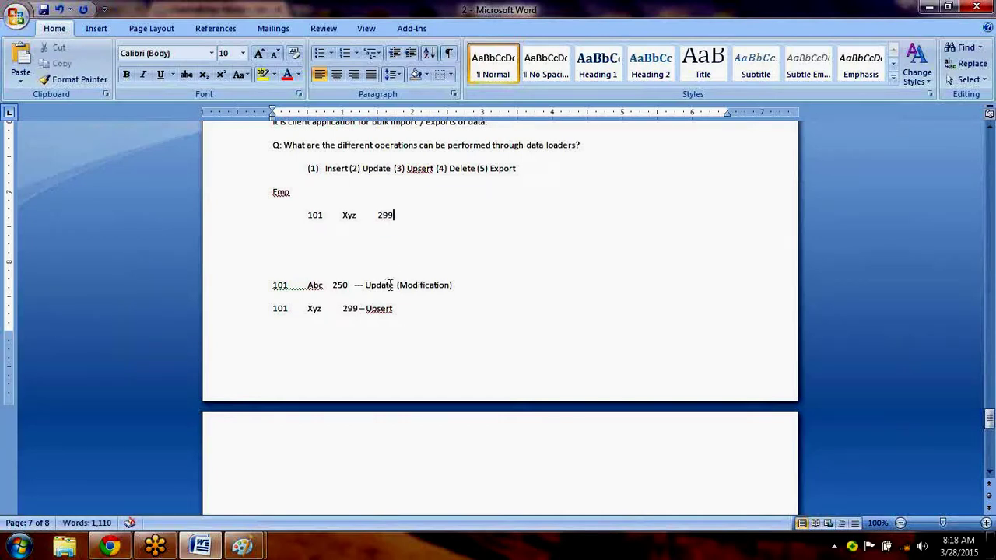
drag(393, 214, 311, 215)
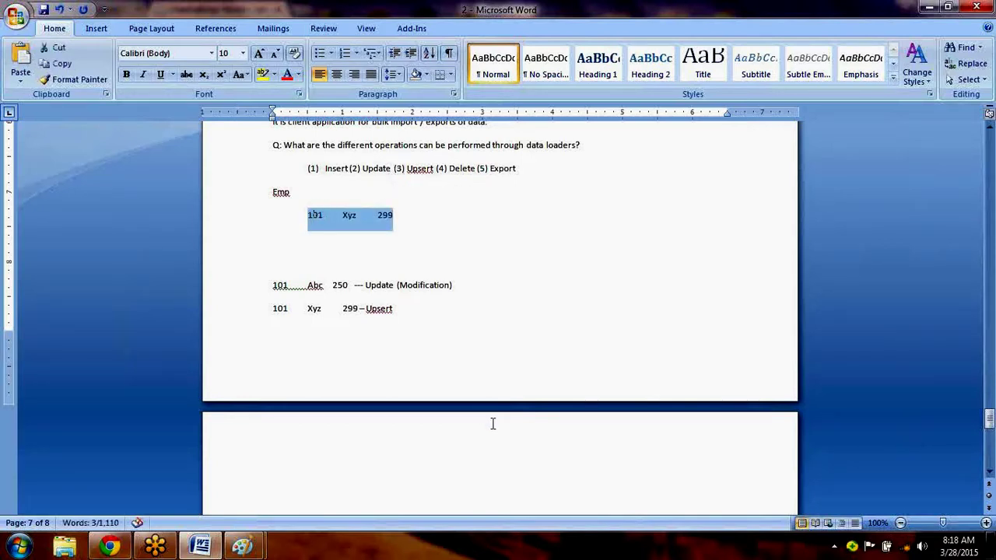
key(Right)
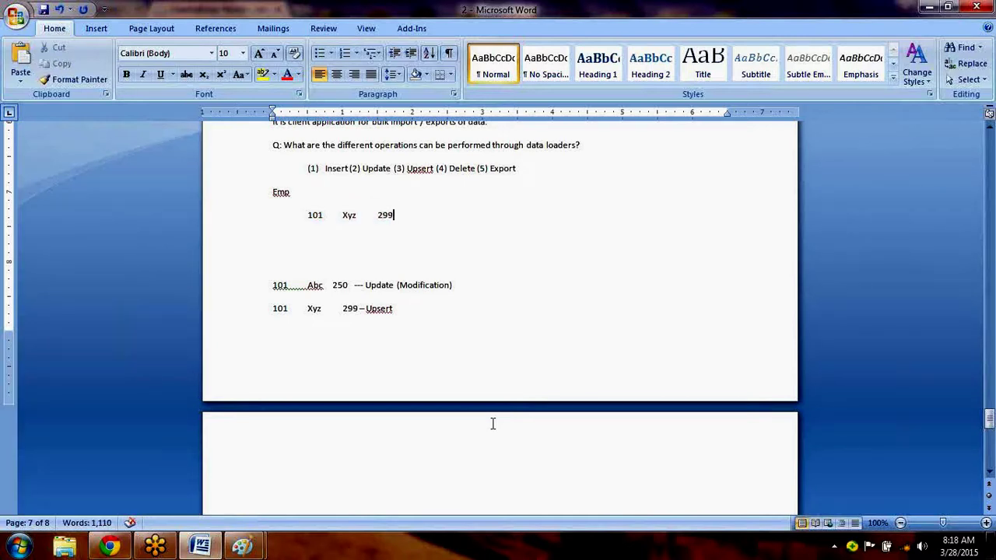
Compare the example rows and start the '(Update' note at the end of the Upsert line.
click(274, 285)
shift+click(350, 285)
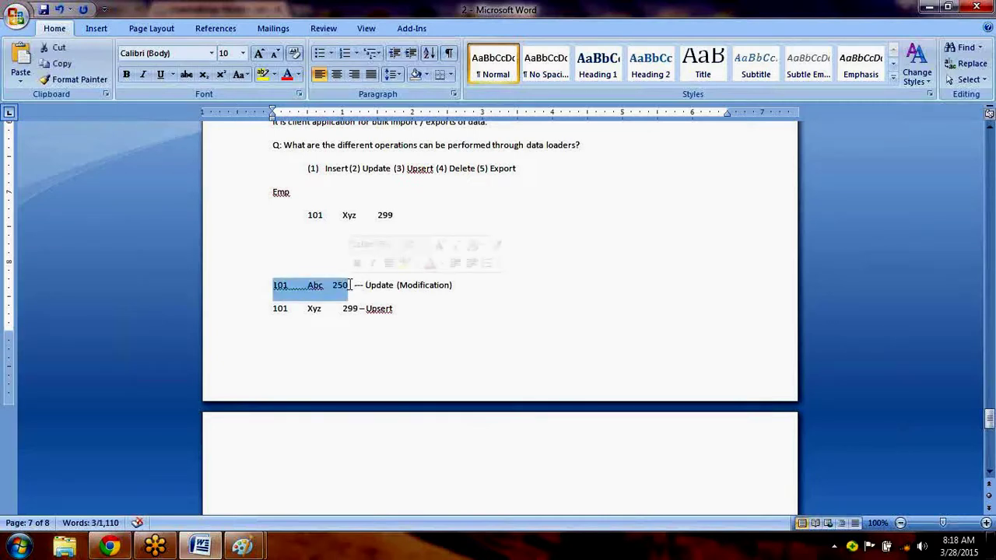
click(281, 285)
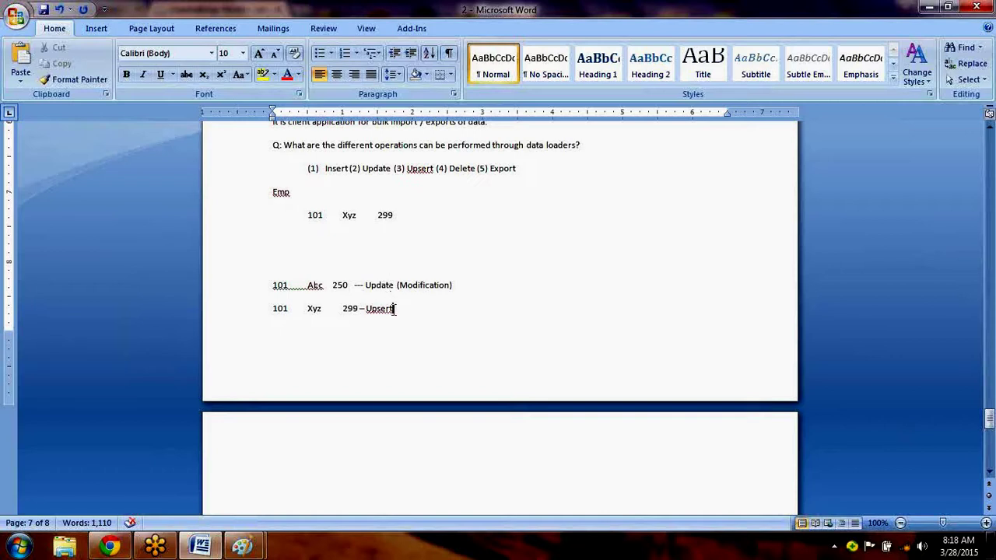
drag(393, 308, 285, 306)
click(284, 308)
drag(329, 215, 398, 215)
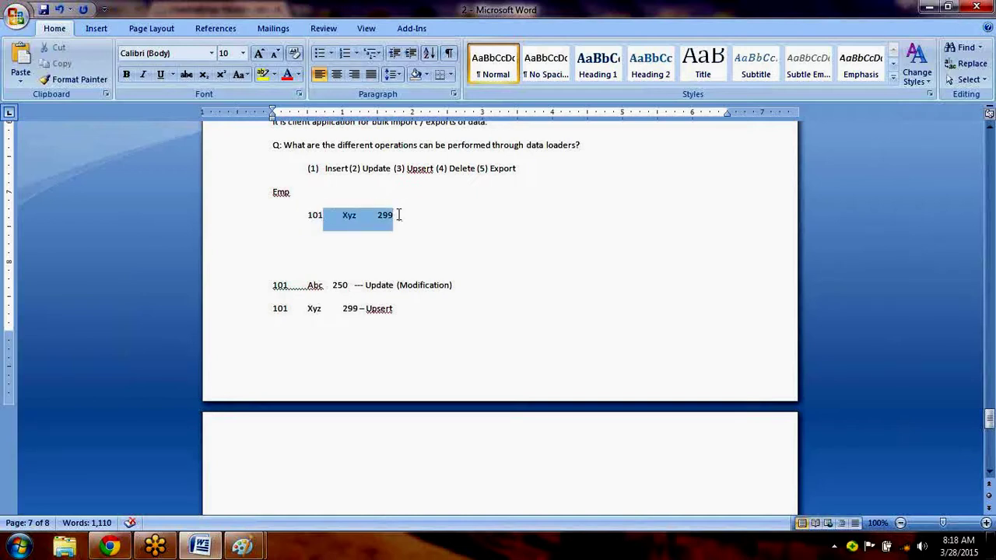
click(413, 307)
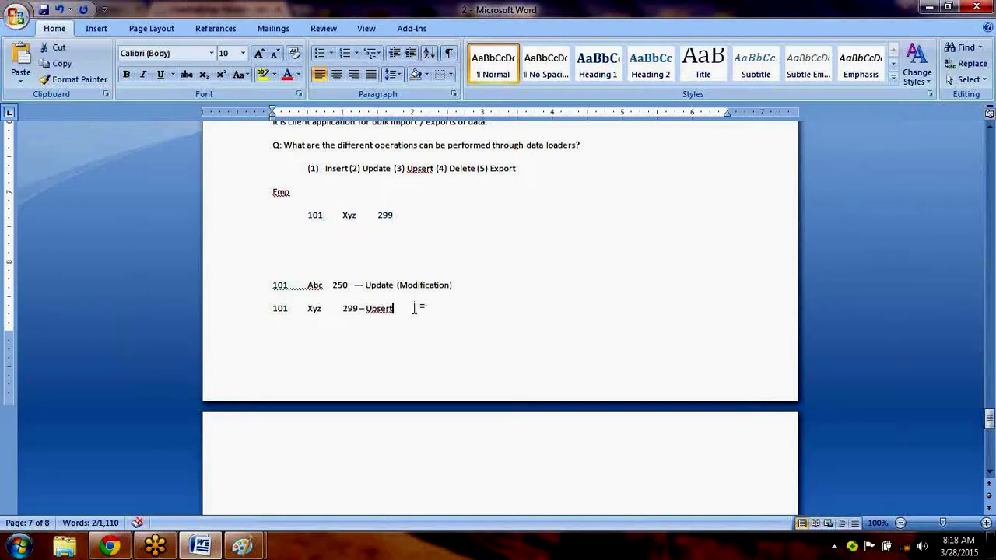
text((Update)
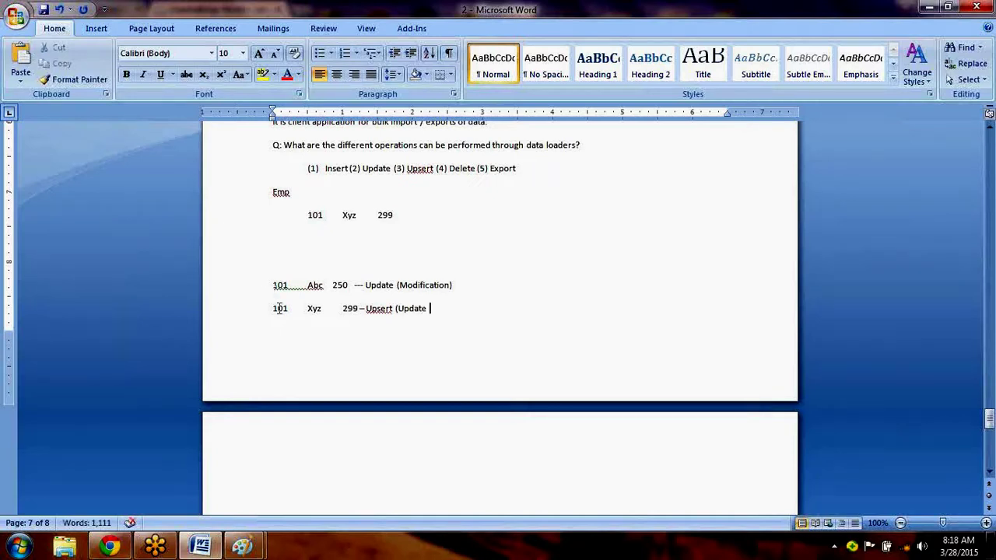
Retype the Emp row as 101 Xyz 2999.
drag(307, 218, 393, 218)
key(Delete)
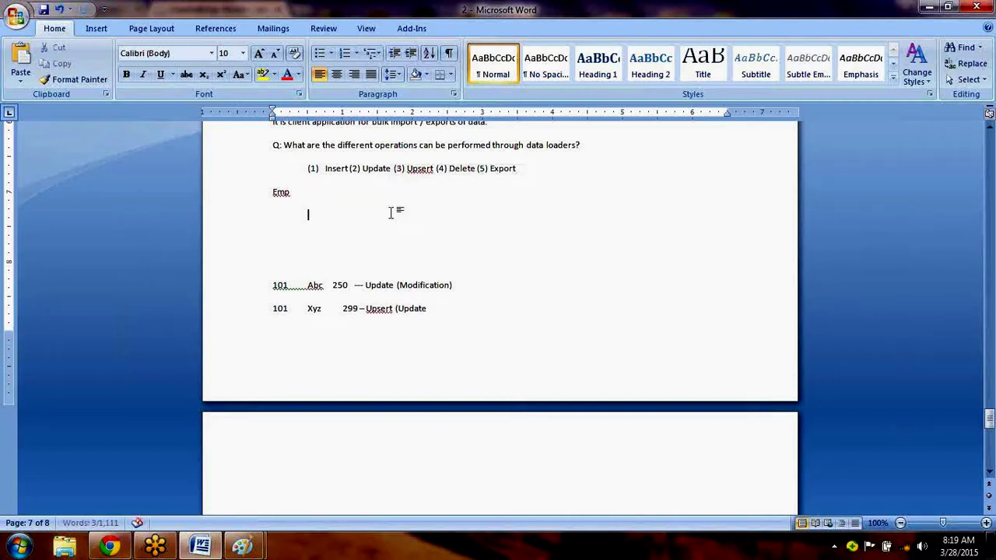
text(101)
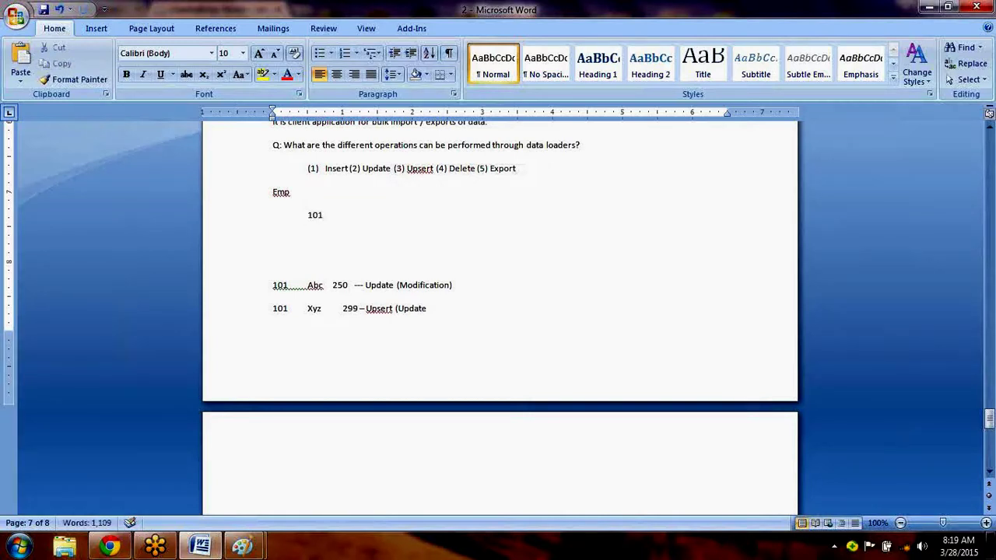
key(Tab)
text(Zy)
key(BackSpace)
key(BackSpace)
text(Xyz)
key(Tab)
text(2999)
Complete the Upsert note as '(Update / Insert)' and select the whole example block.
click(453, 309)
text(/ Insert))
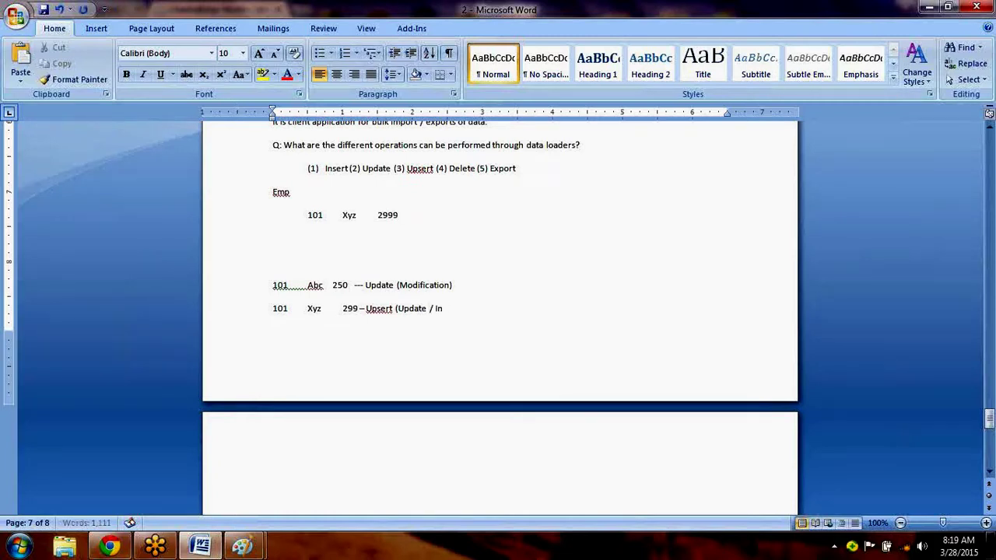
key(Return)
key(Return)
key(Return)
key(Return)
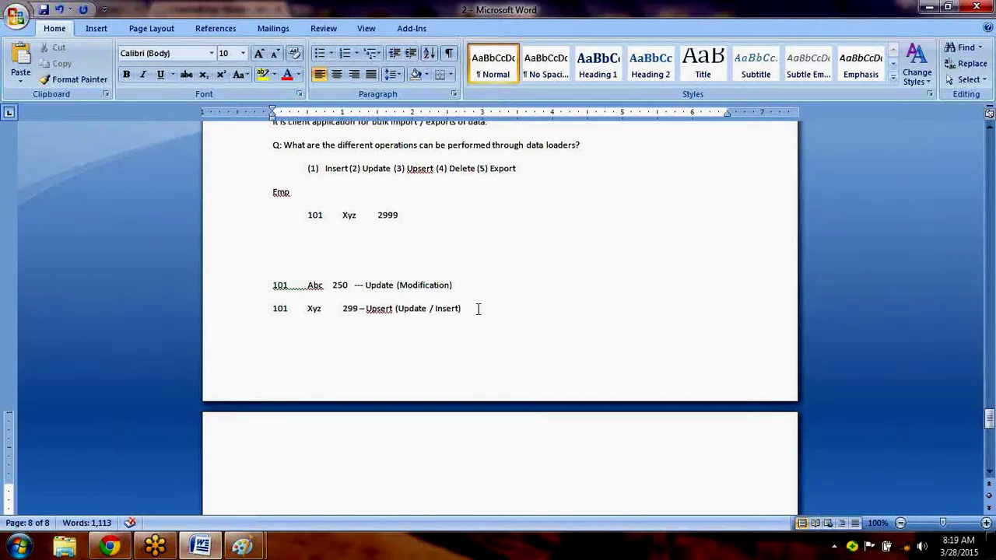
drag(471, 310, 259, 211)
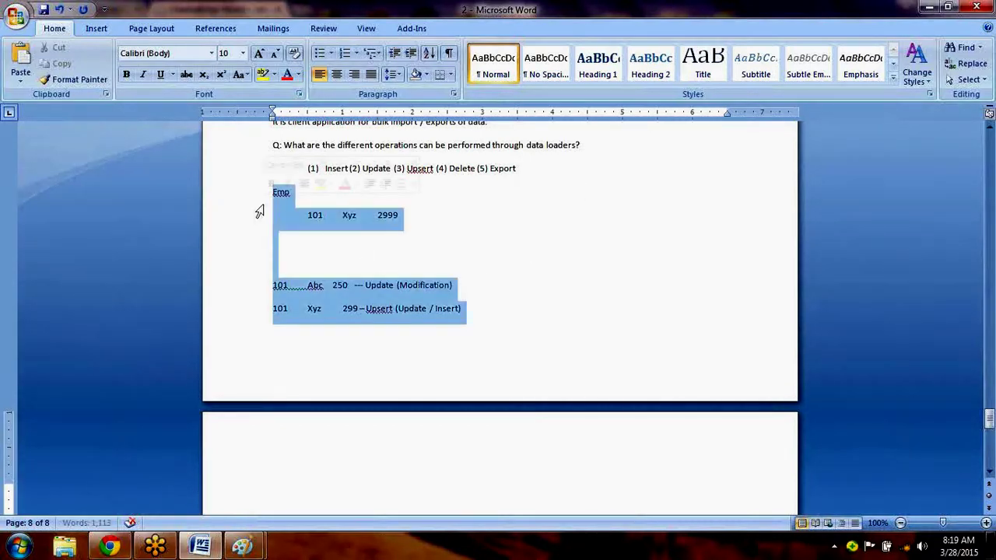
Delete the selected Emp example block and start a new line after the Export item.
key(Delete)
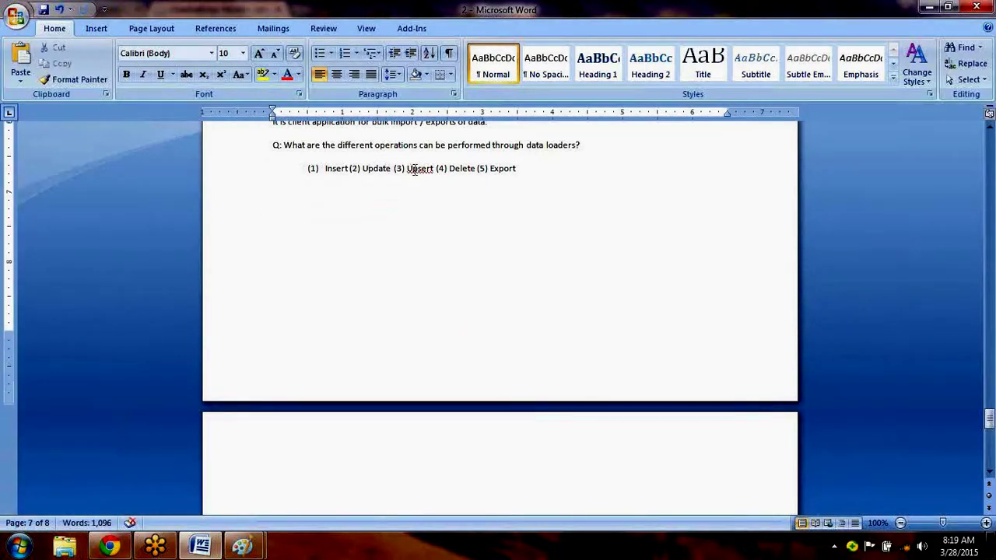
click(351, 169)
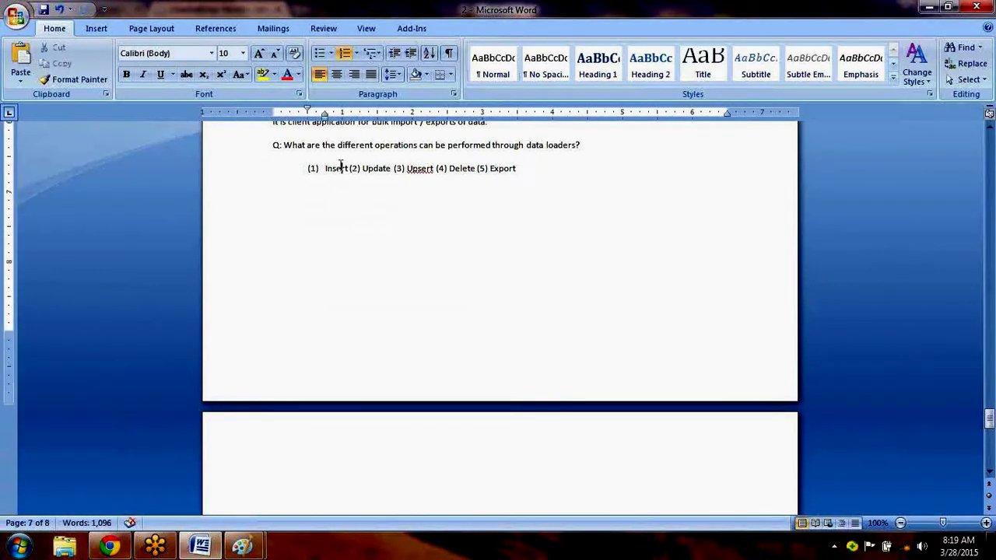
click(453, 169)
click(547, 167)
key(Return)
key(Return)
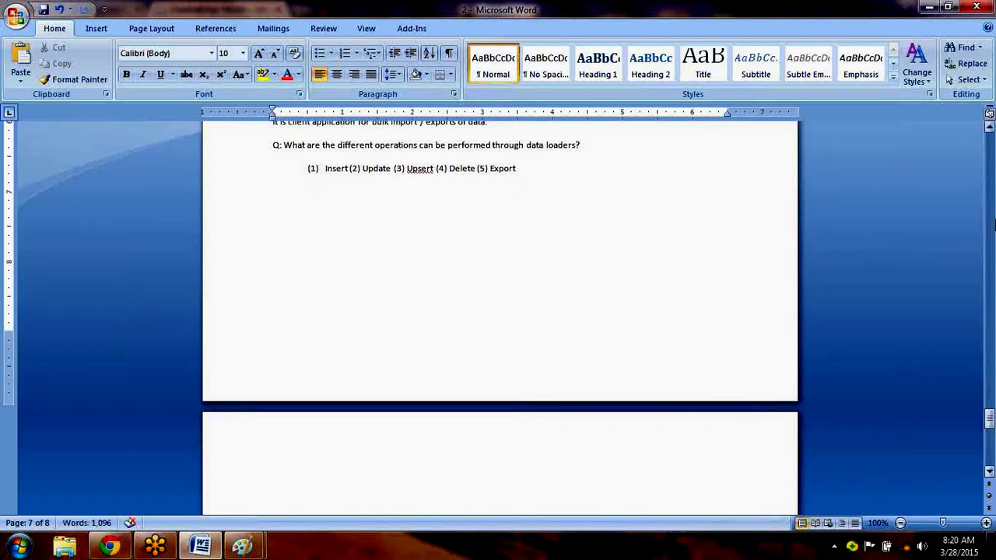
click(990, 127)
click(989, 128)
click(989, 128)
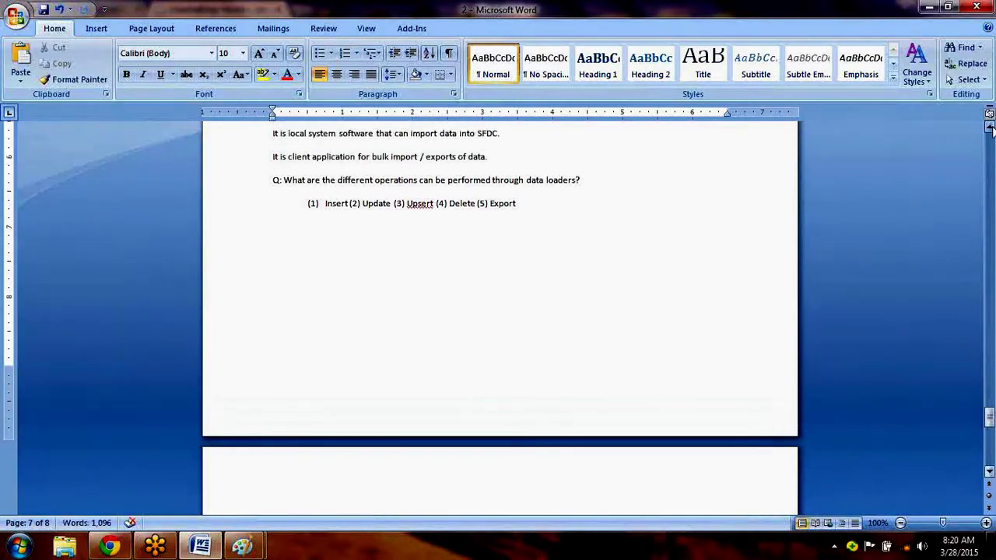
click(990, 127)
click(990, 127)
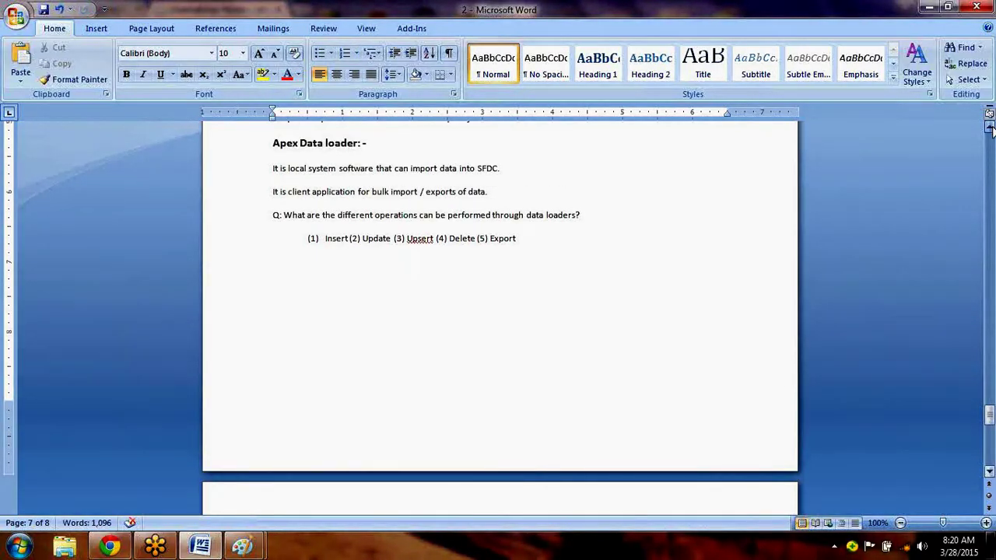
click(990, 128)
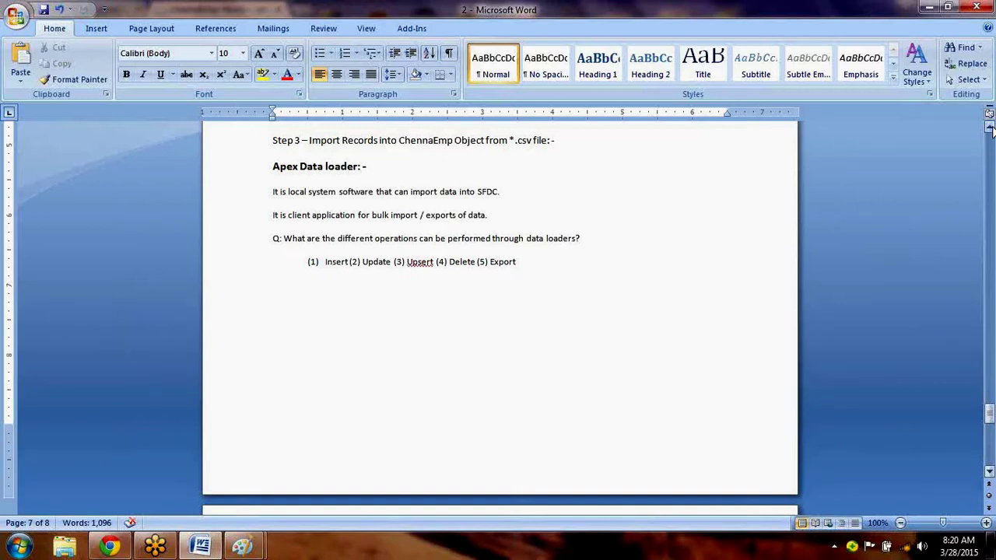
Type the tab-separated line 'Foxpro MS Access Orecle System (DB)' under the operations list.
text(Foxpro)
key(Tab)
text(MS Access)
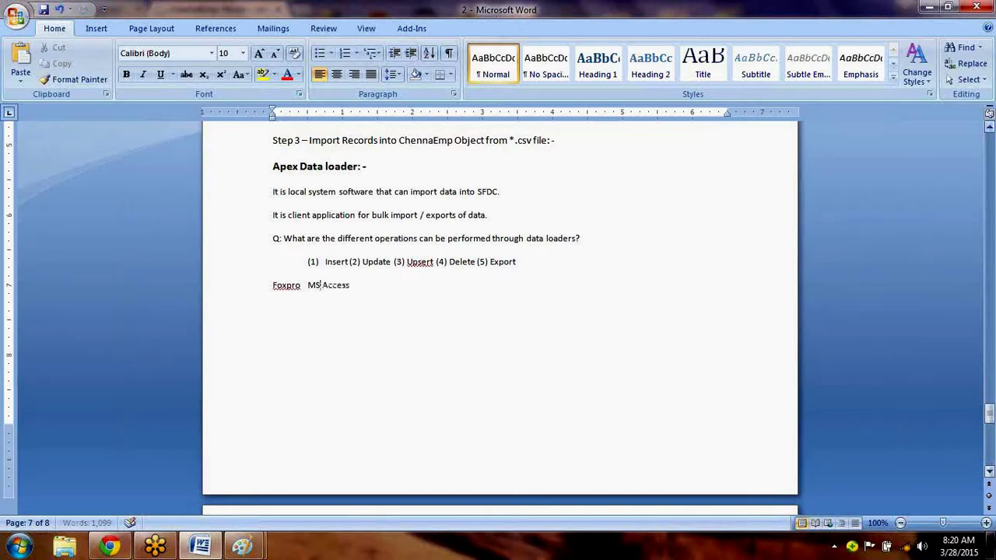
key(Tab)
text(Orcle)
key(BackSpace)
key(BackSpace)
key(BackSpace)
text(ecle)
key(Tab)
text(System (DB)
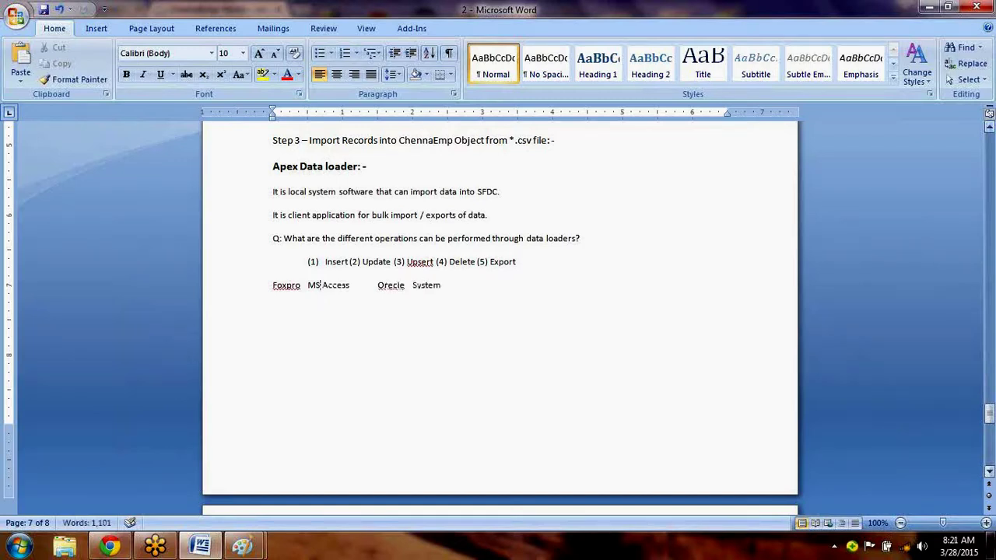
text())
key(Return)
Add the tab-separated line 'DB RDBMS ORBDMS' below the database names.
text(DB)
key(Tab)
text(RDBMS)
key(Tab)
text(QR)
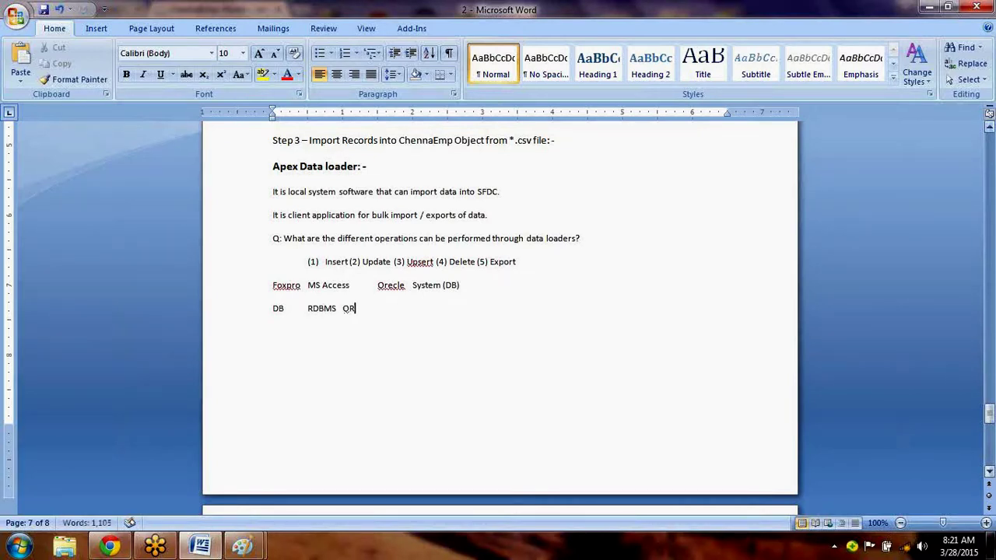
text(BDMS)
key(Return)
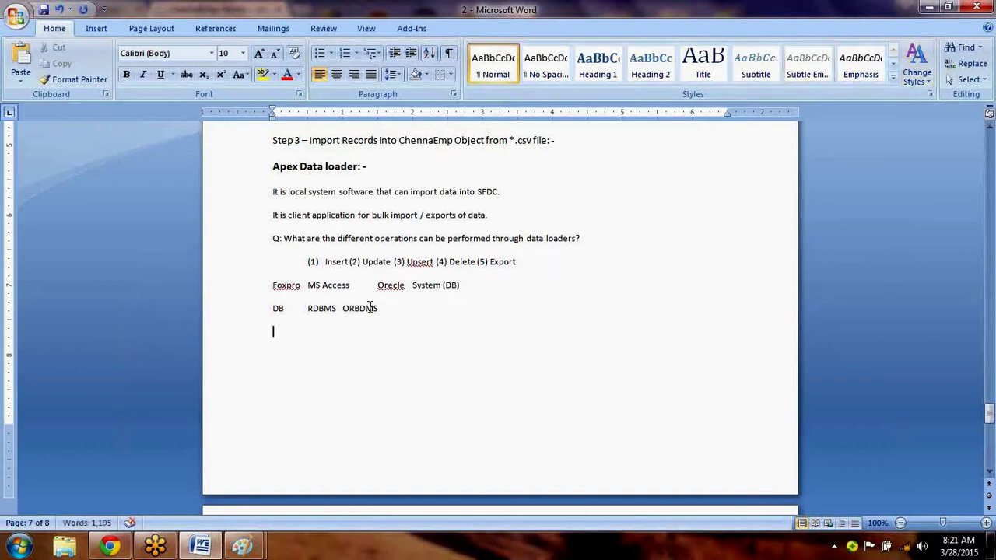
drag(381, 310, 271, 308)
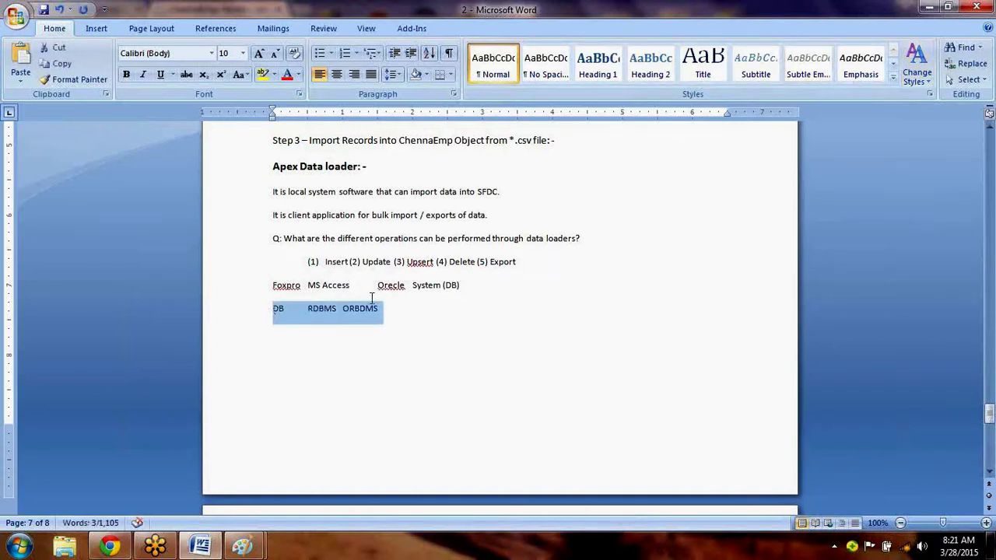
click(347, 378)
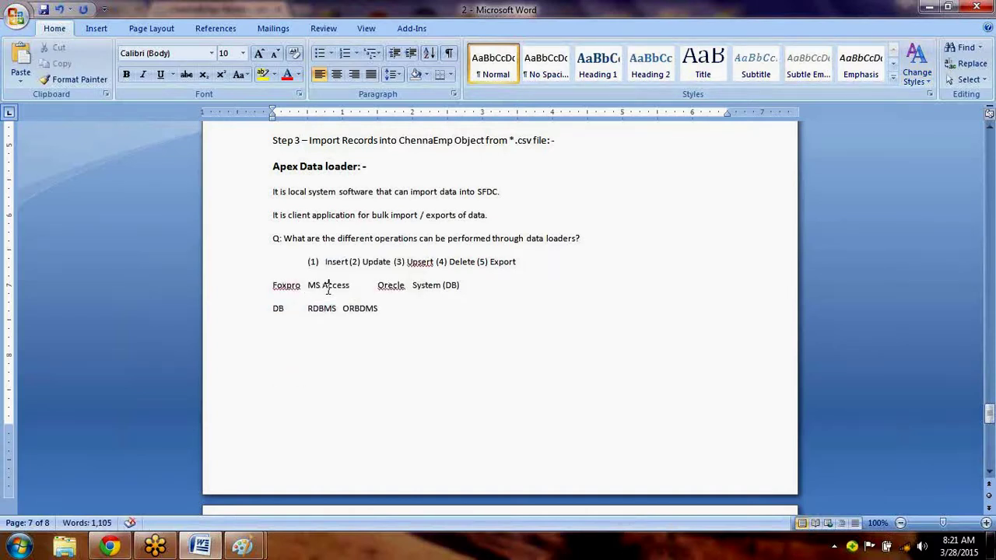
double_click(327, 288)
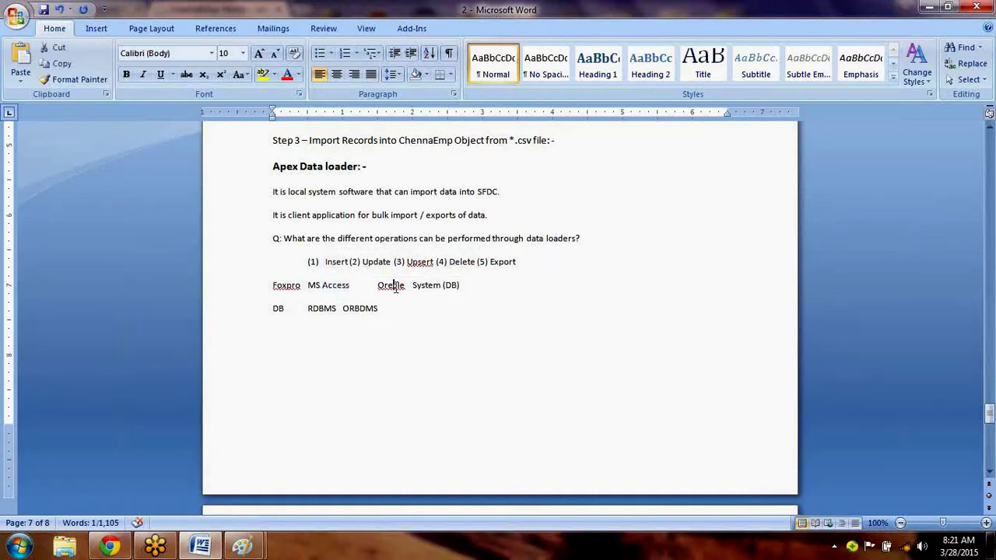
Fix Orecle to Oracle from the spelling suggestions and type Sybase over System.
double_click(394, 289)
click(395, 289)
right_click(394, 289)
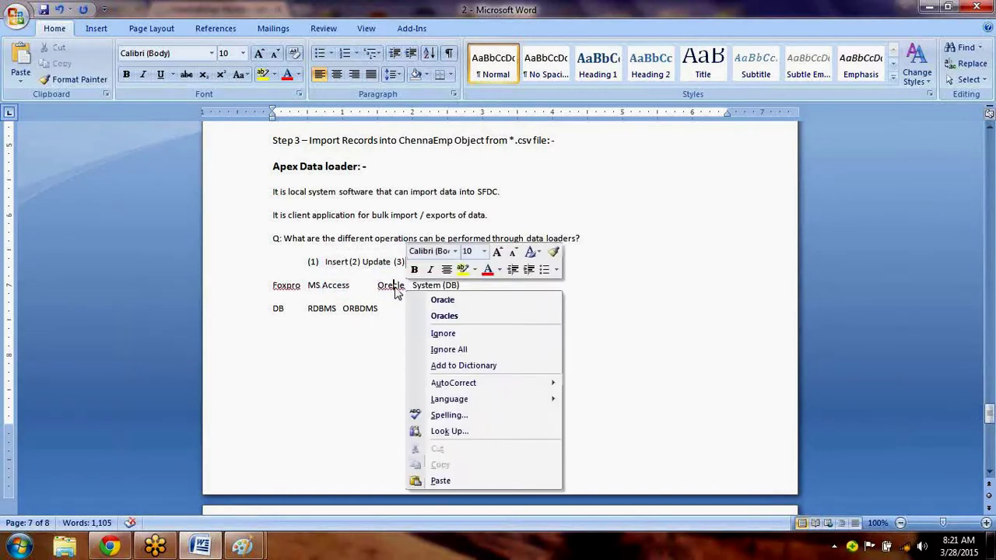
click(432, 300)
double_click(434, 285)
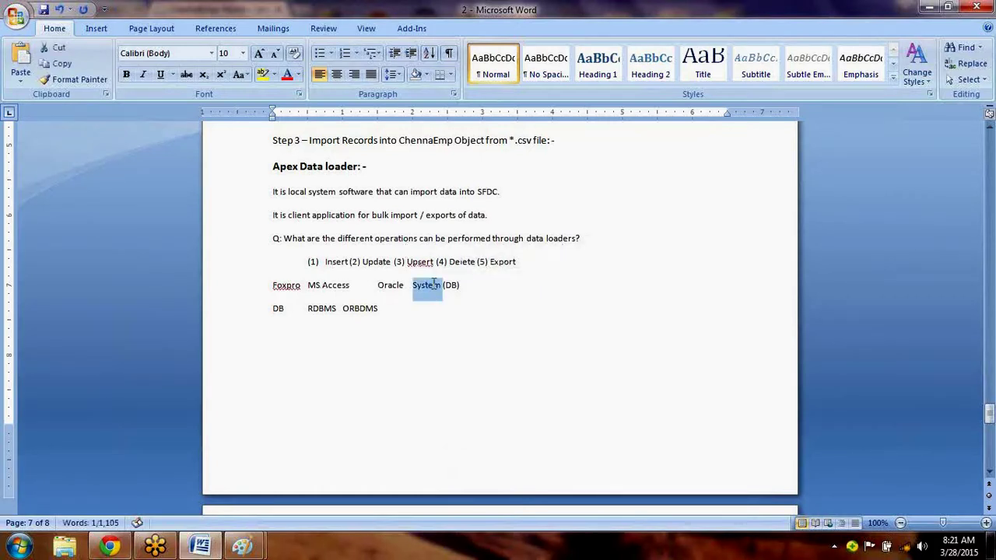
text(Sybase)
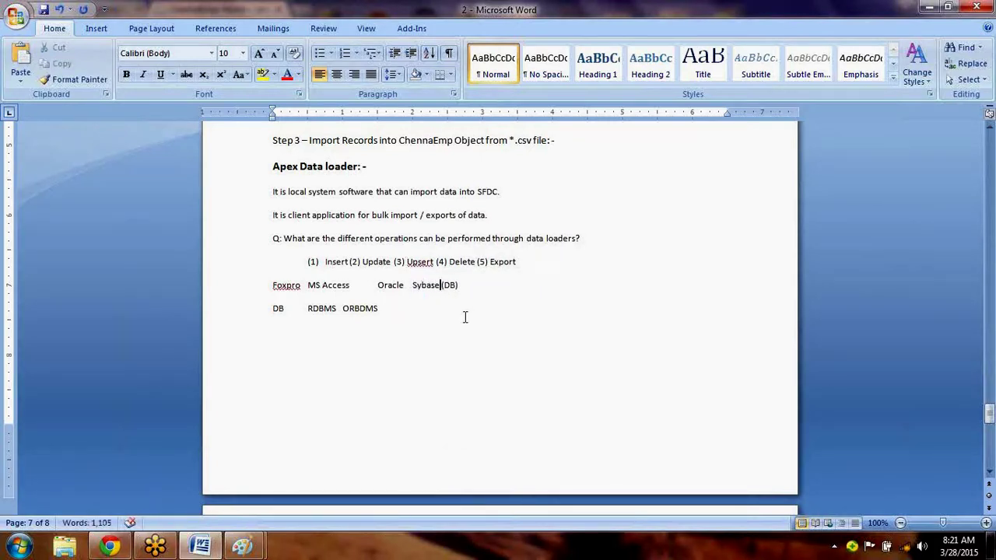
double_click(278, 310)
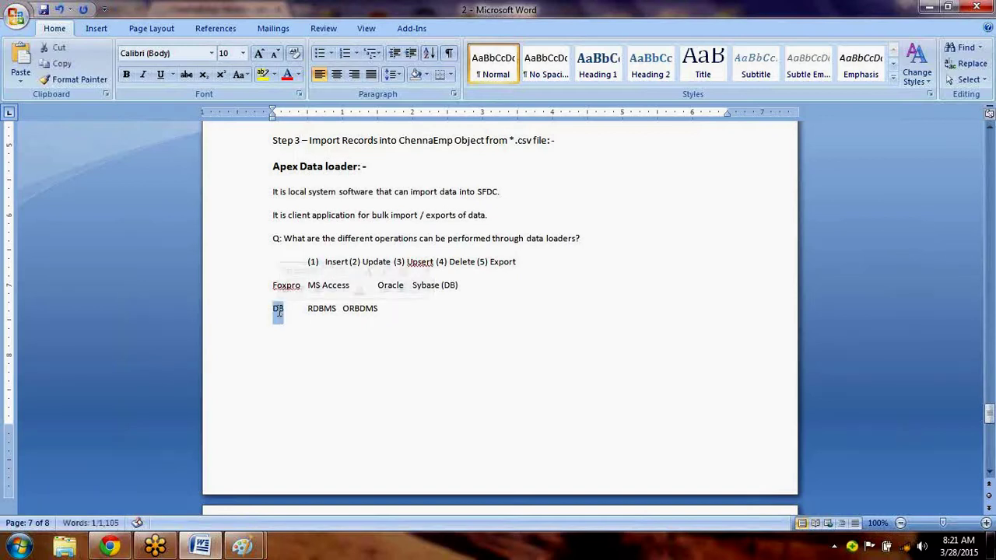
double_click(320, 310)
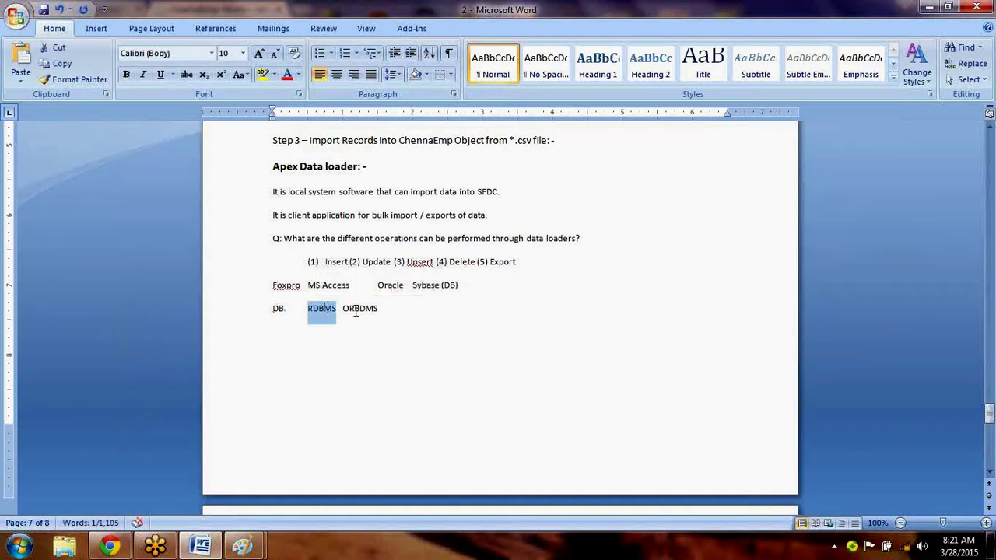
double_click(356, 309)
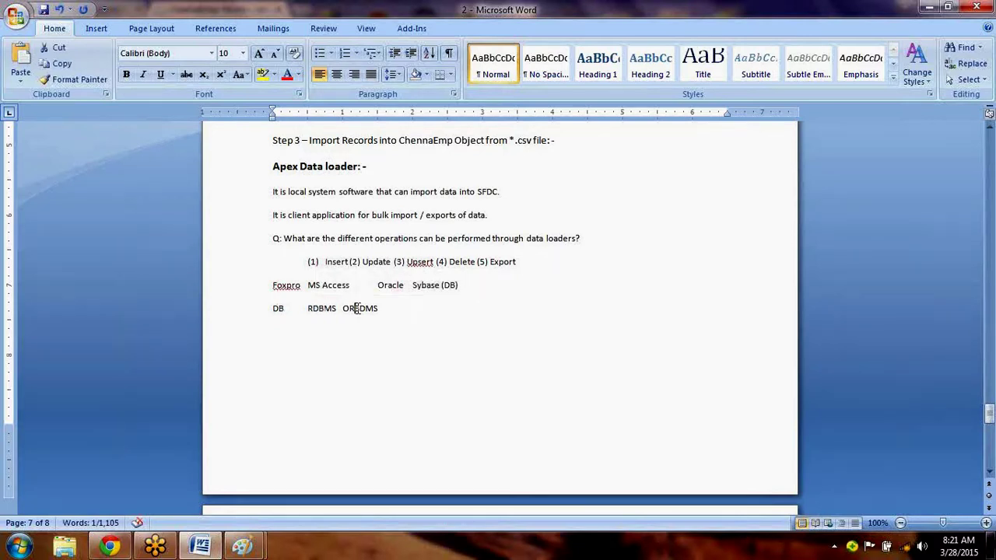
click(403, 361)
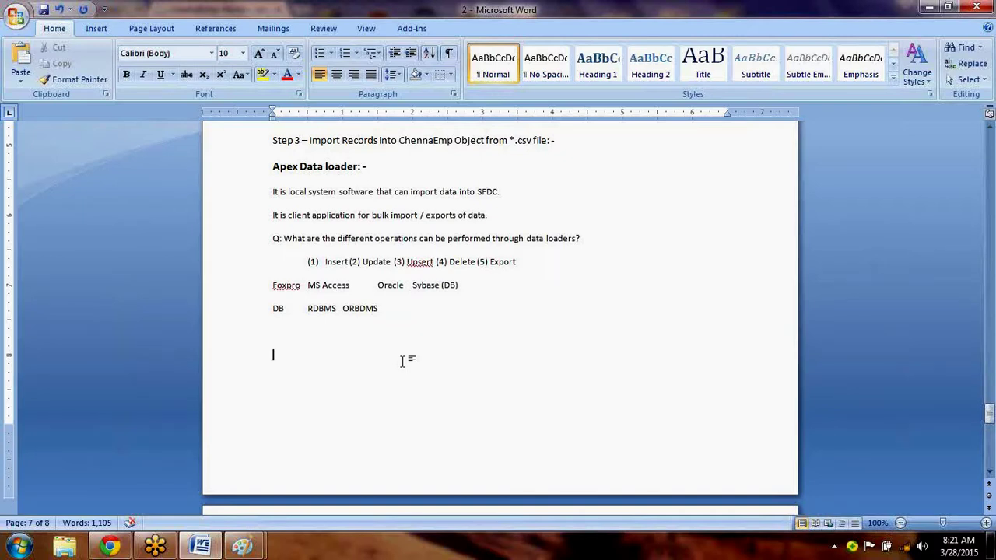
Type 'E.F Codd Rules' on the empty line, then return to the blank line below DB.
text(E.F Codd Rules)
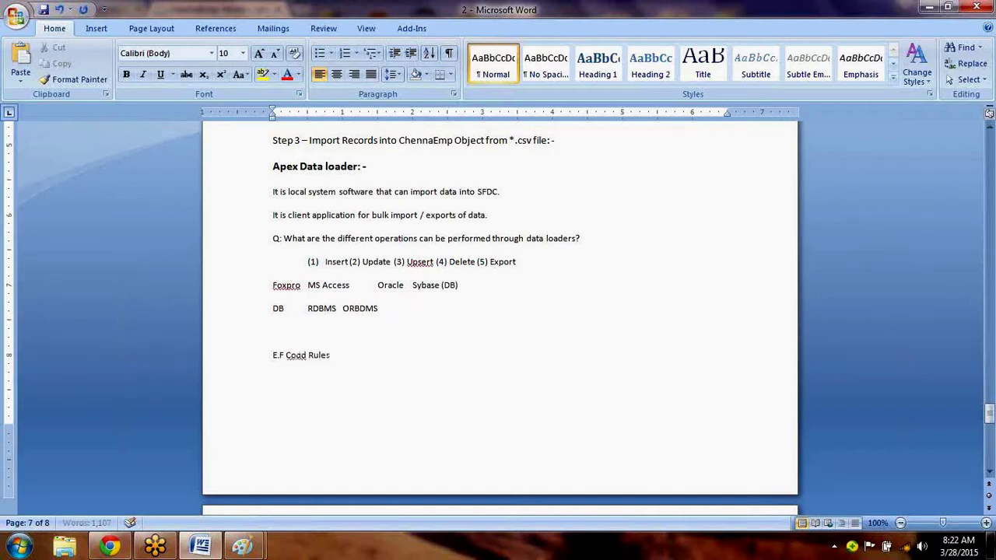
key(Return)
click(302, 329)
Type the lines 'xxx - DB', 'YYY - RDBMS' and 'ZZZ - ORDMS' below DB.
double_click(278, 311)
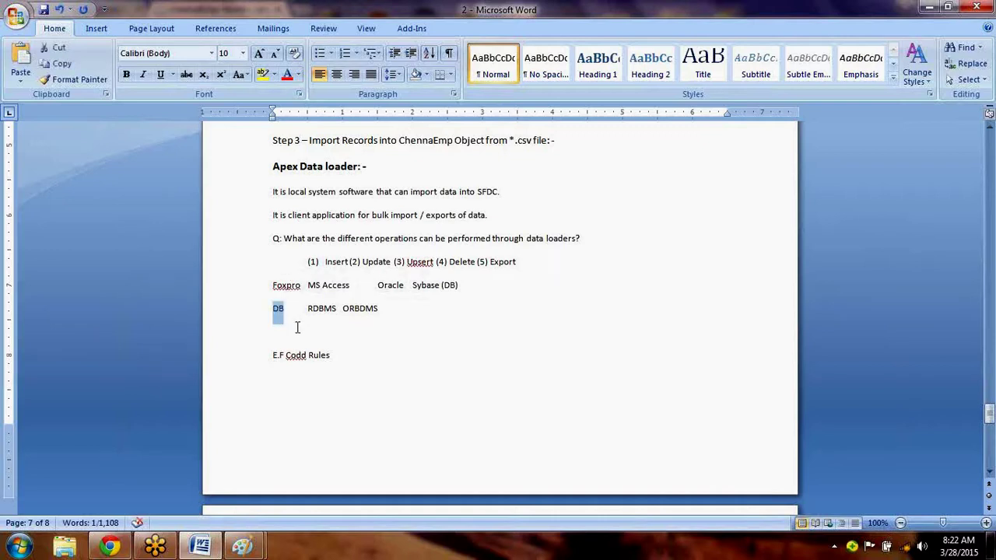
click(297, 328)
text(xxx)
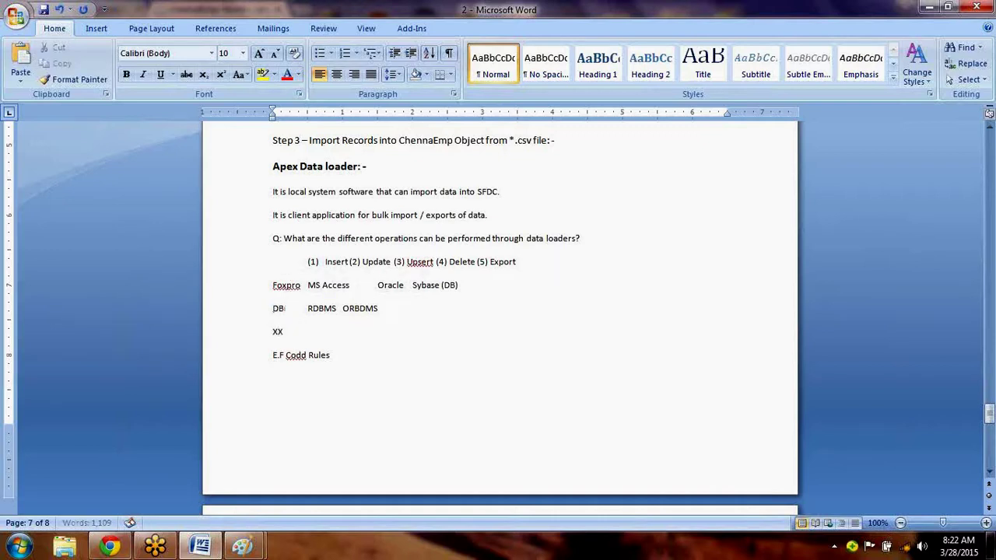
text( - DB)
key(Return)
text(YY)
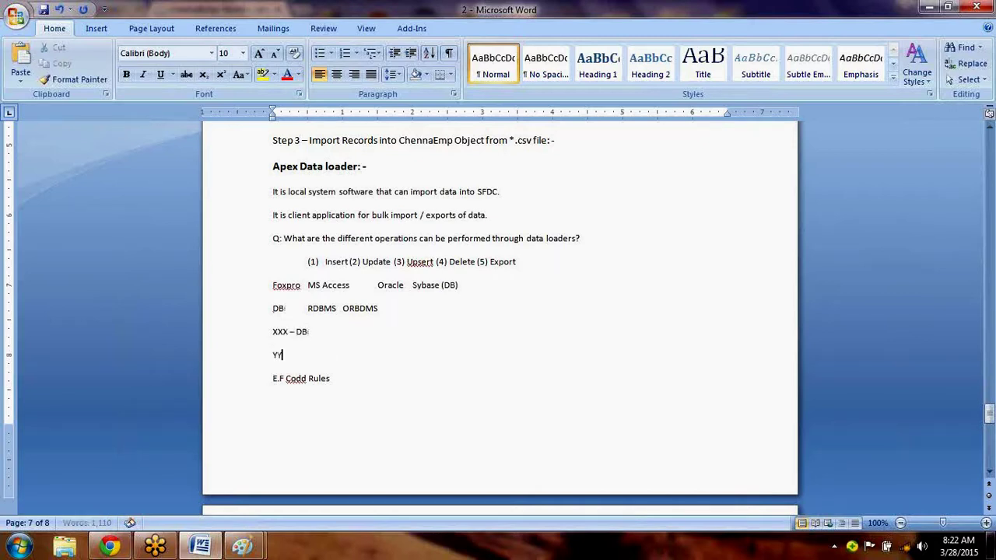
text(Y - RDBMS)
key(Return)
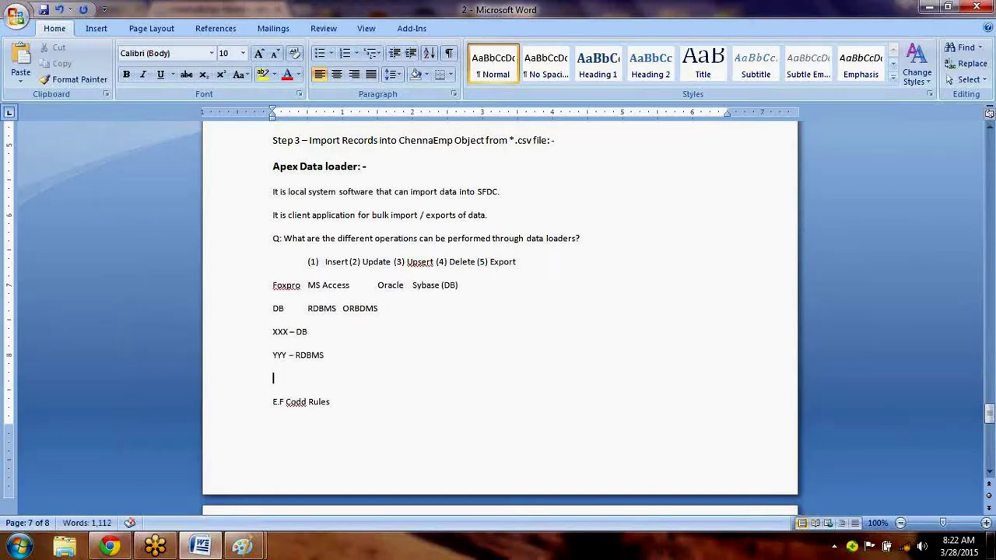
text(ZZZ - ORDMS)
key(Down)
key(shift+End)
key(Delete)
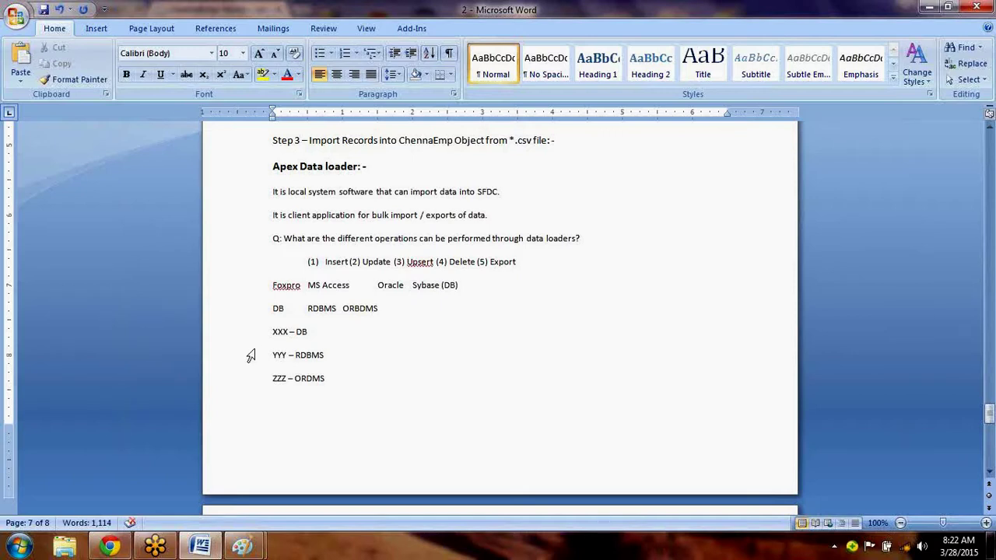
Select the XXX, YYY and ZZZ lines and delete them.
drag(273, 331, 287, 336)
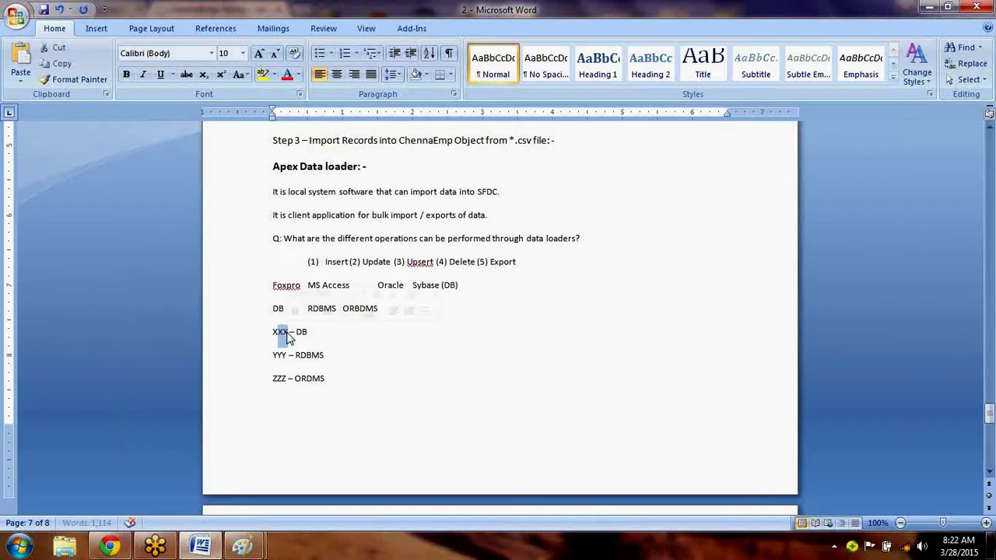
click(322, 337)
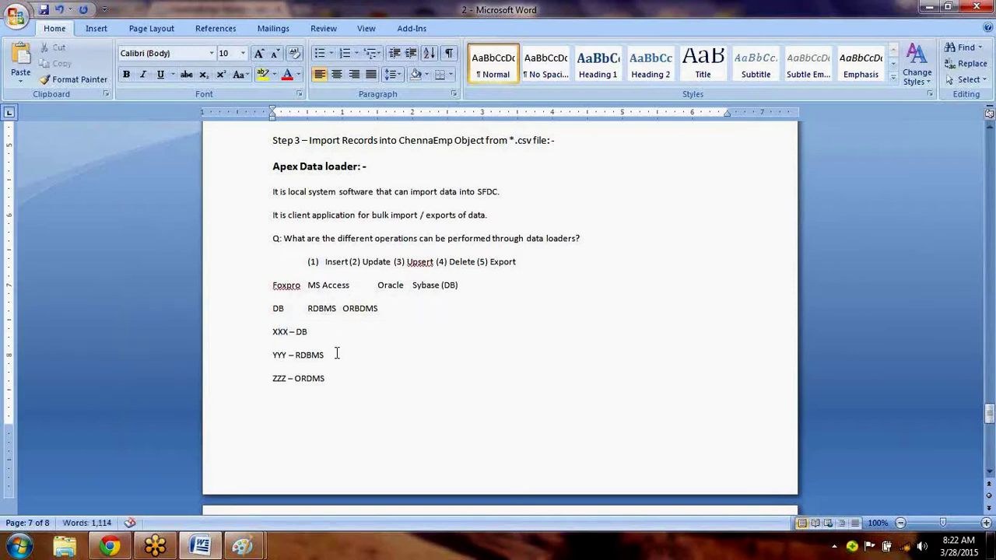
click(336, 354)
drag(265, 334, 341, 394)
key(Delete)
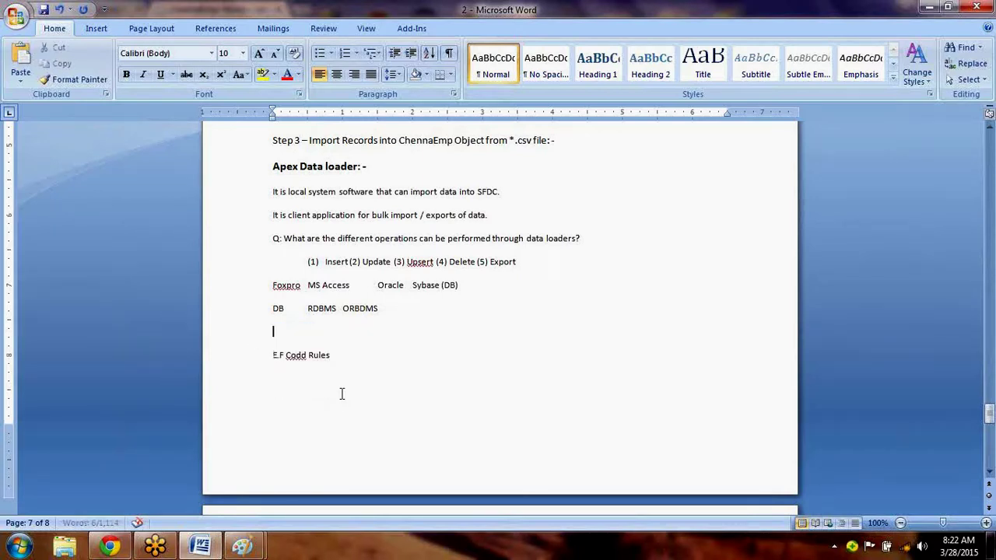
Remove the blank line and add a 'DB - 1000'r Rules' line with an indented empty line below.
key(Delete)
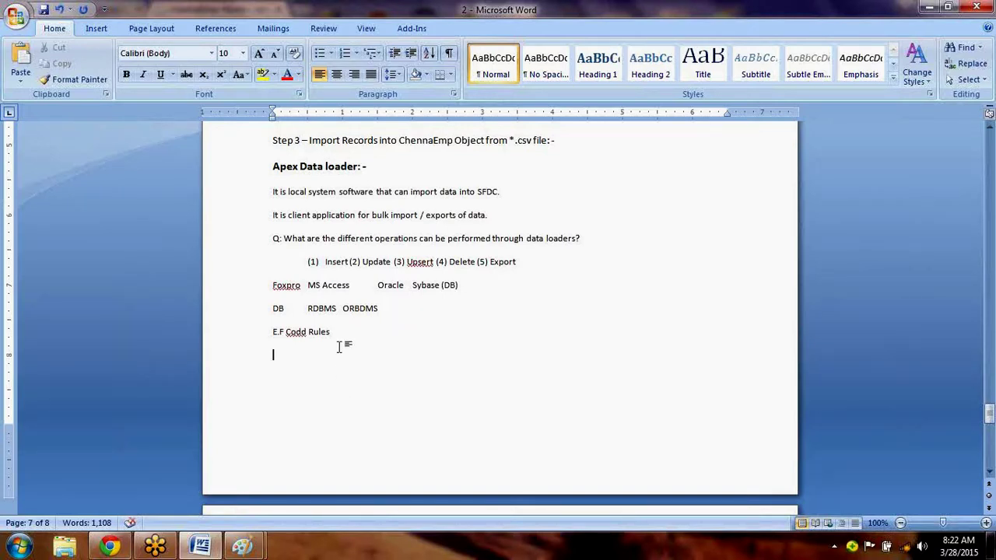
drag(340, 344, 280, 354)
text(DB -)
text( 1000'r)
text( Rules)
key(Return)
key(Tab)
Type 'E.F Codd -' on the indented line below 'DB - 1000'r Rules'.
click(279, 355)
drag(343, 353, 293, 352)
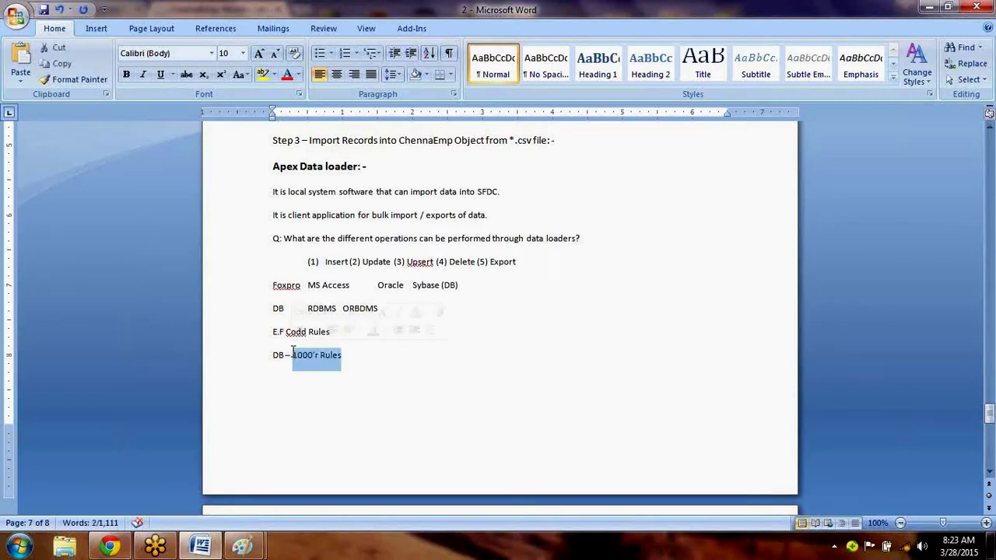
click(311, 377)
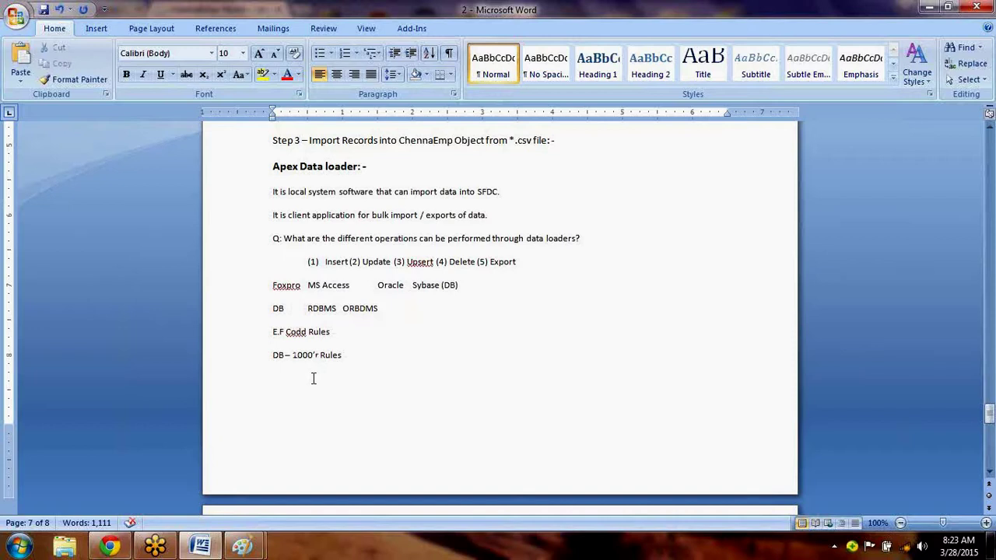
drag(342, 355, 305, 357)
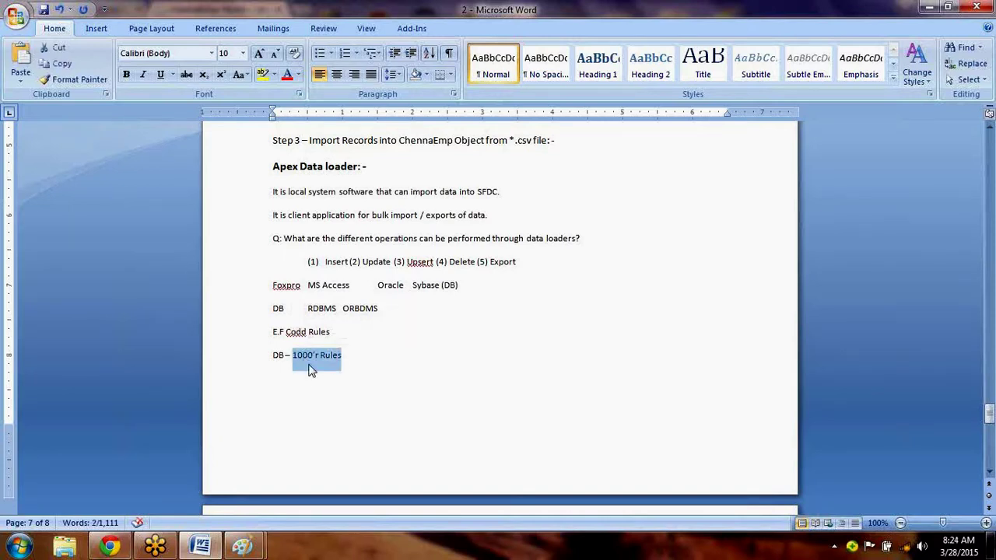
click(315, 370)
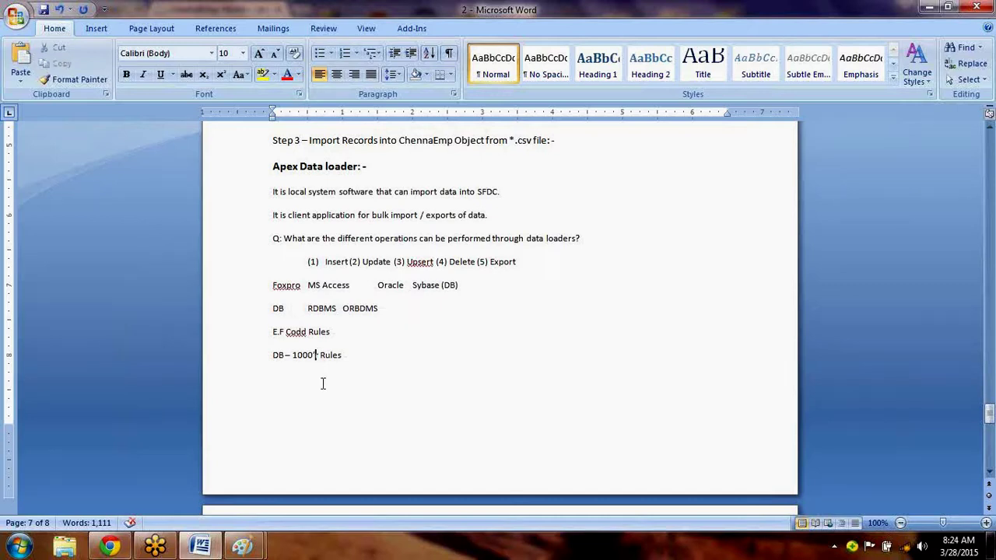
click(323, 384)
text(E.F Codd -)
Append '12 Rules' so the line reads 'E.F Codd - 12 Rules', then indent a deeper empty line below.
drag(344, 355, 298, 355)
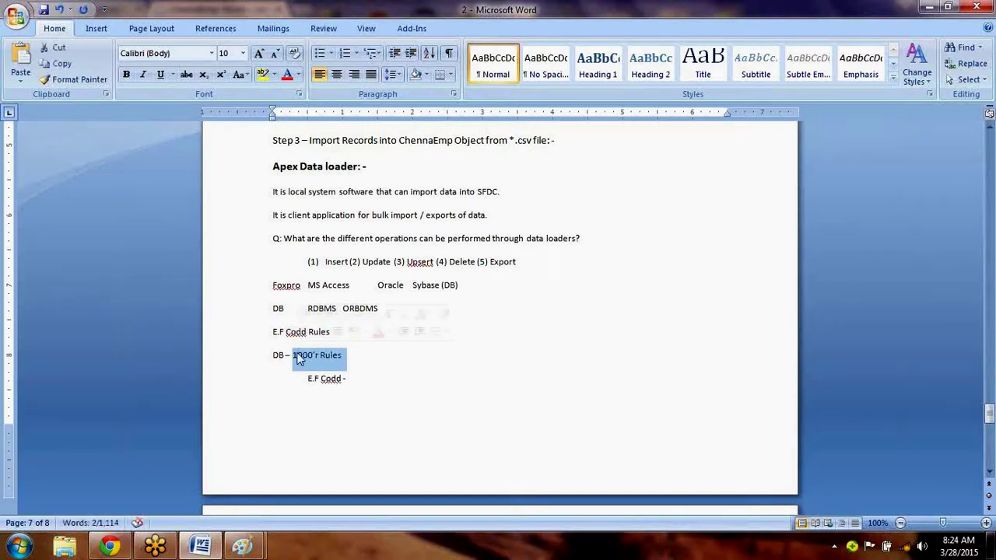
click(371, 382)
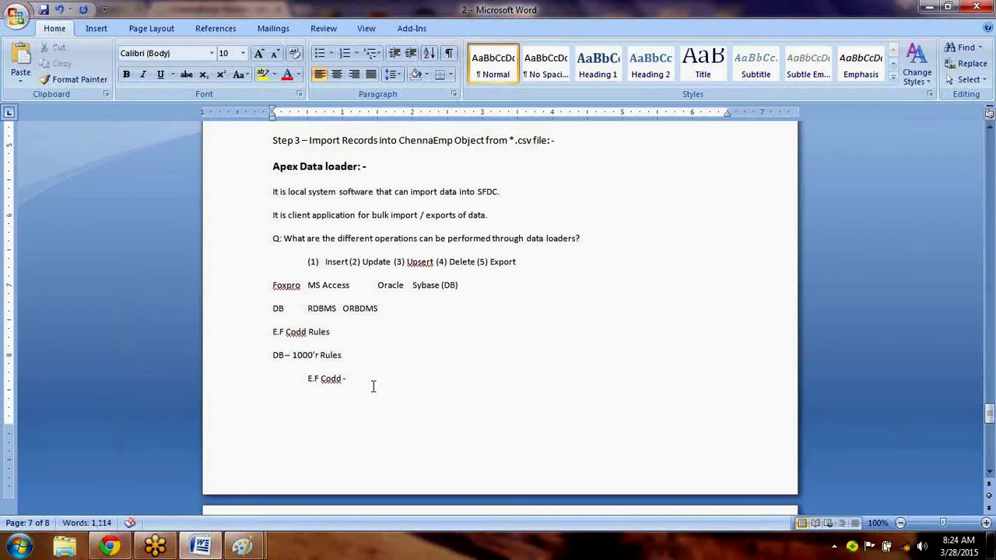
text(12 Rules)
key(Return)
key(Tab)
key(Tab)
drag(380, 379, 353, 386)
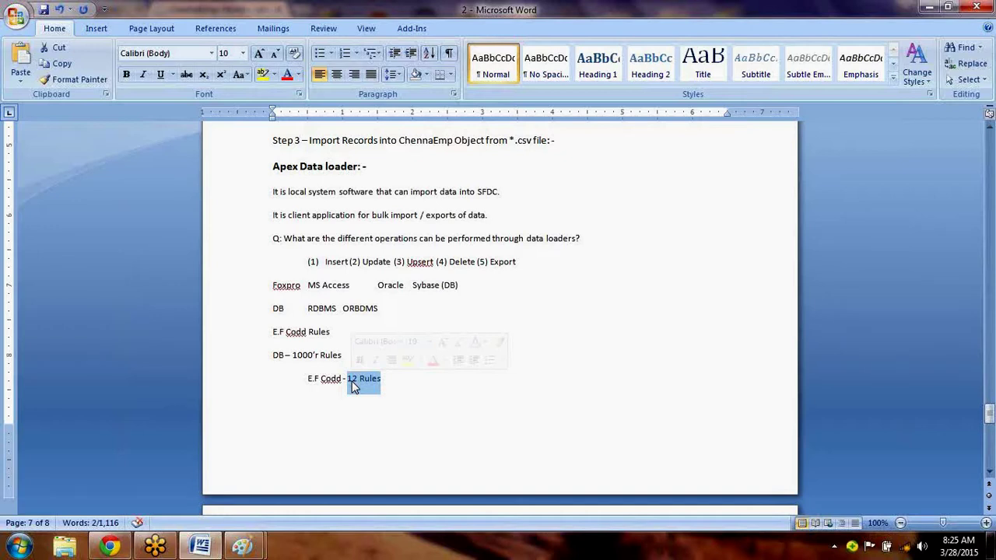
click(381, 402)
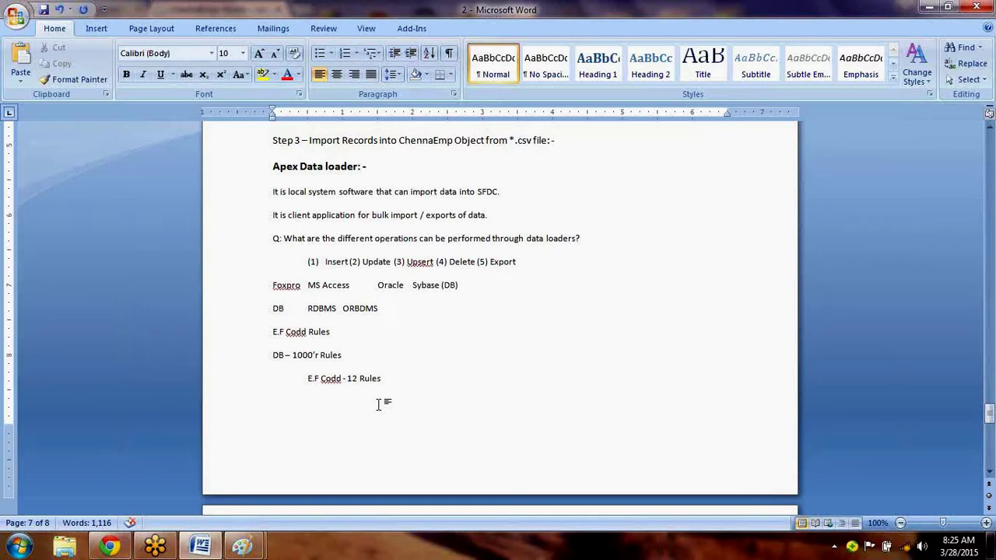
Type 'E Ryles' on the indented line and change 'DB' to 'DBMS'.
text(E Ry)
text(les)
drag(401, 377, 347, 378)
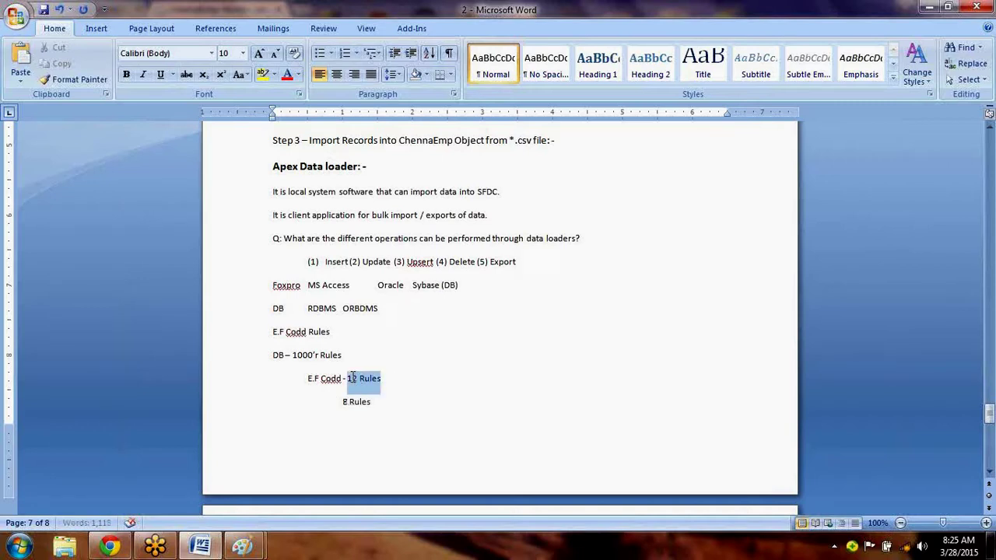
double_click(279, 310)
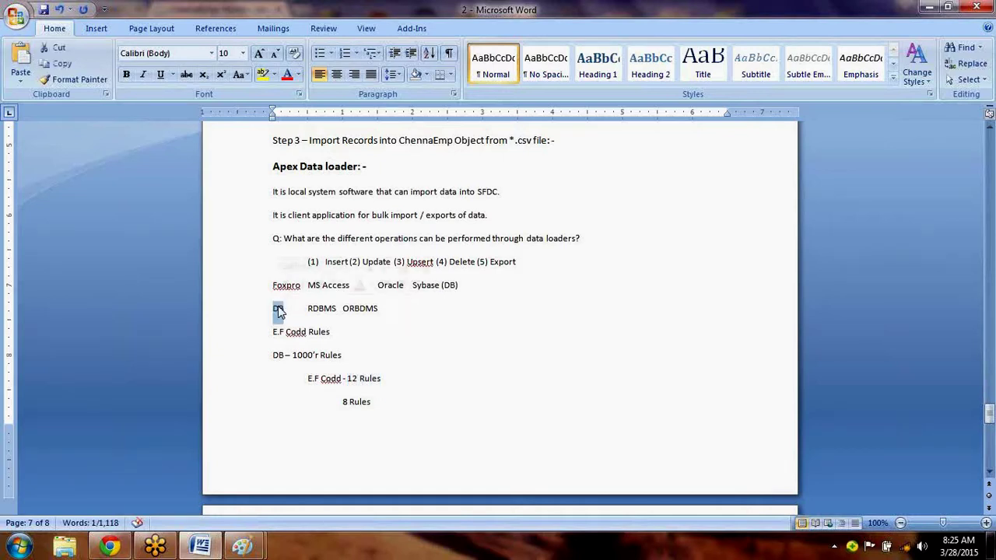
key(Right)
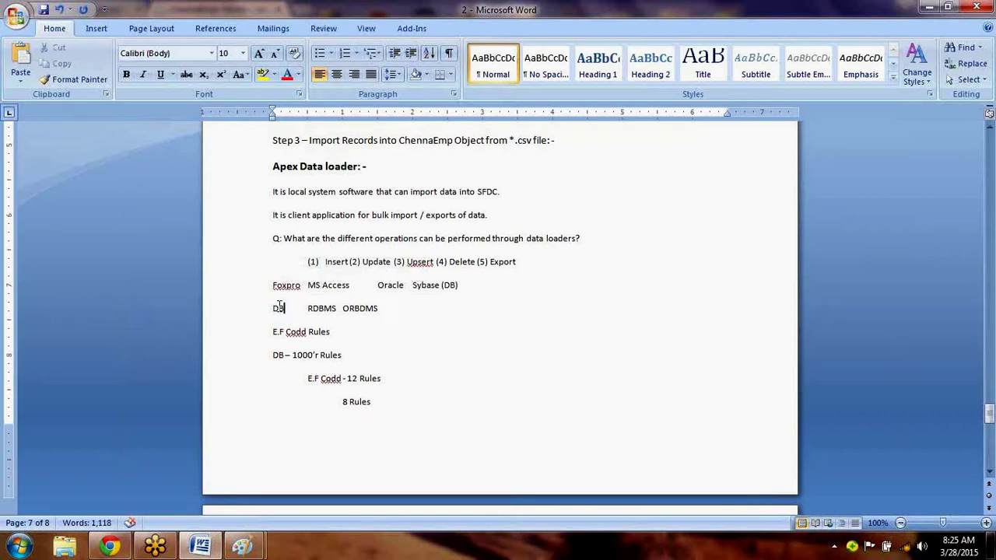
text(MS)
Append '9Rules' after '8 Rules', removing the stray characters typed after it.
drag(371, 404, 342, 405)
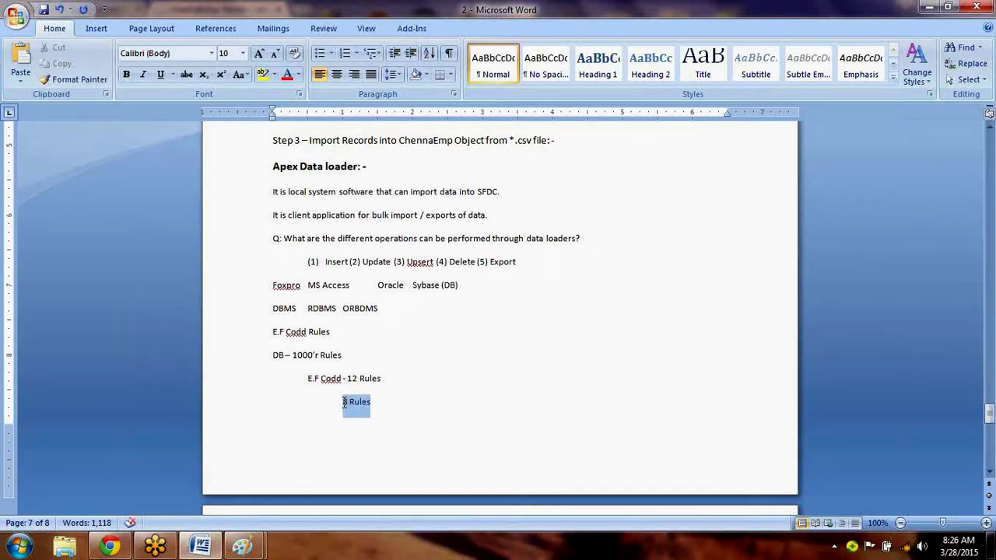
click(397, 406)
drag(382, 380, 347, 382)
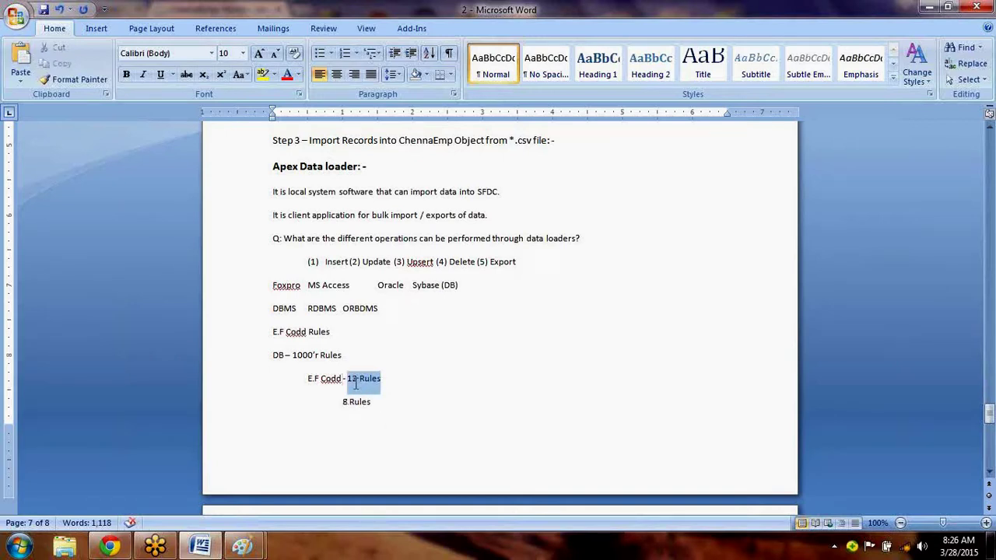
double_click(290, 313)
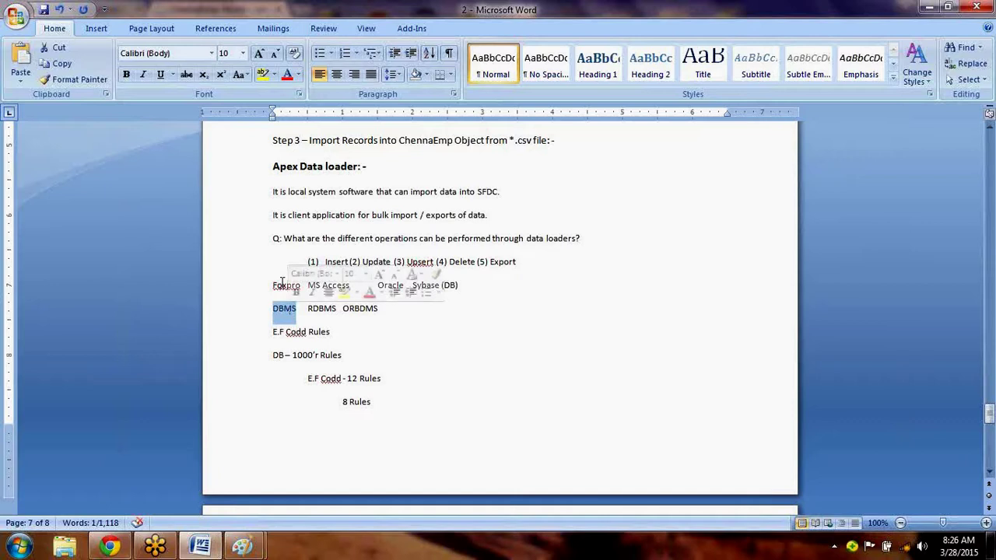
click(289, 309)
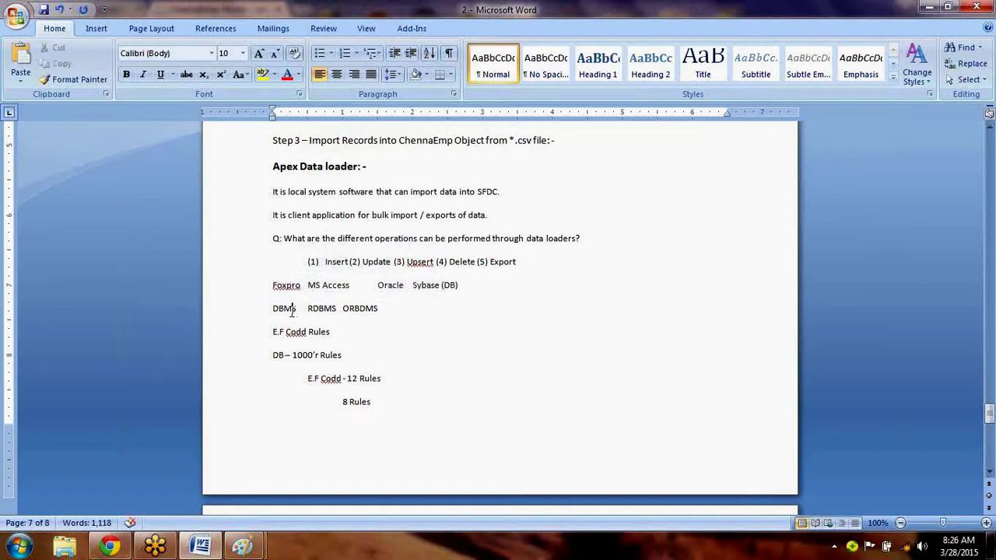
double_click(289, 308)
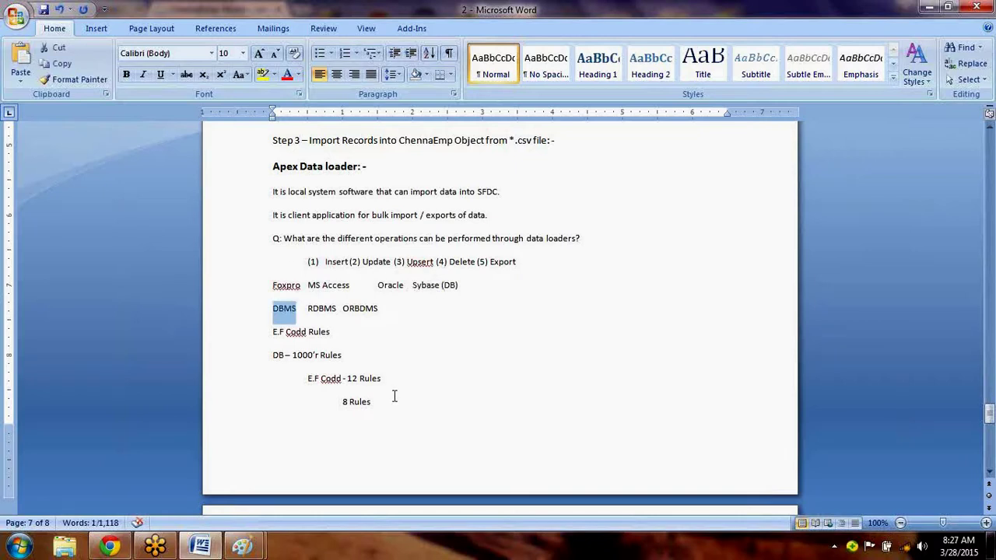
double_click(329, 286)
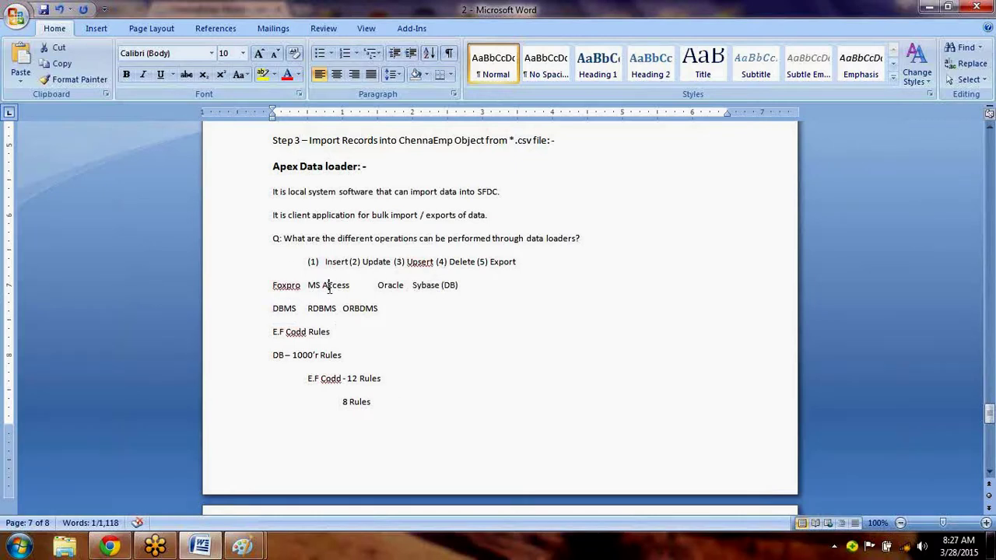
click(375, 407)
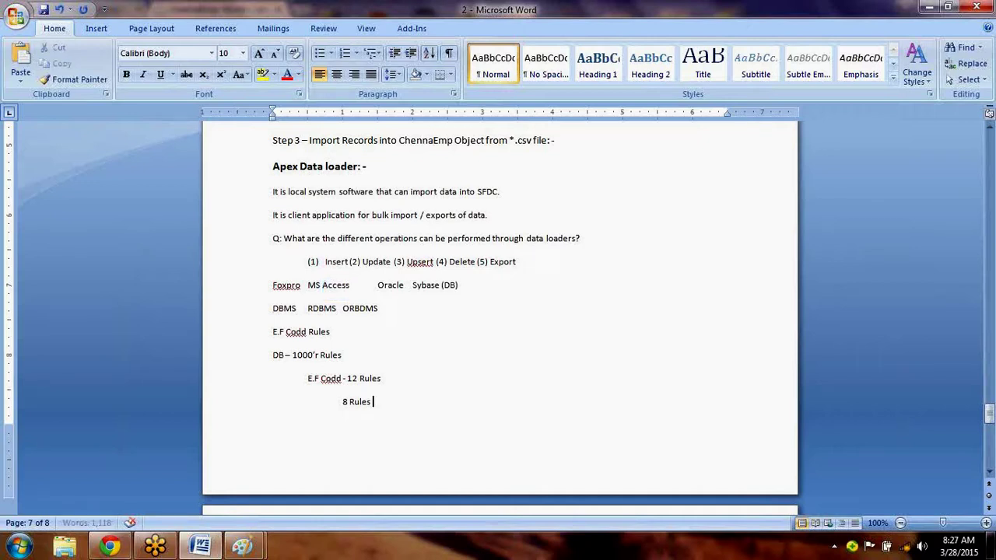
text(9Rules)
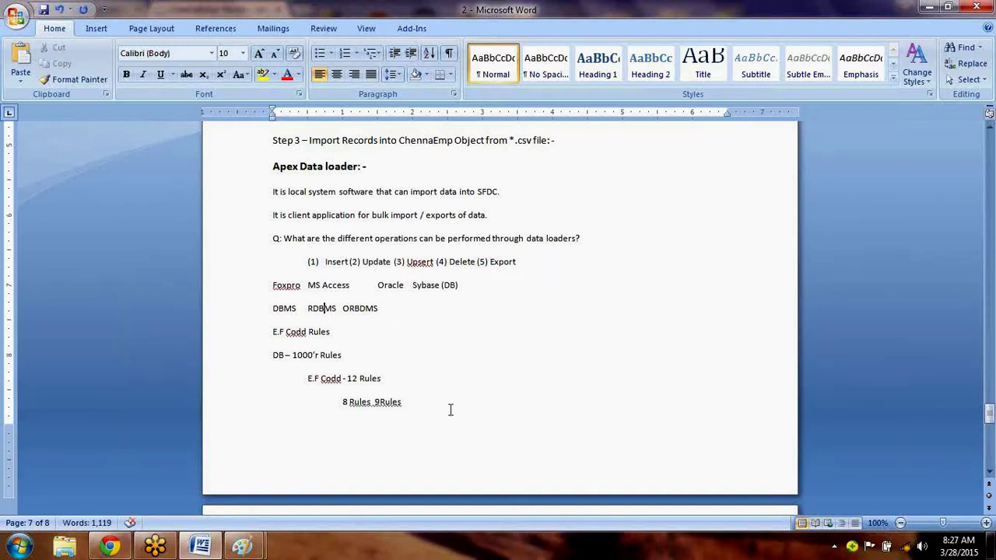
text(Or)
key(BackSpace)
key(BackSpace)
Add an indented '11 Rules' line below the Codd rules lines.
key(Return)
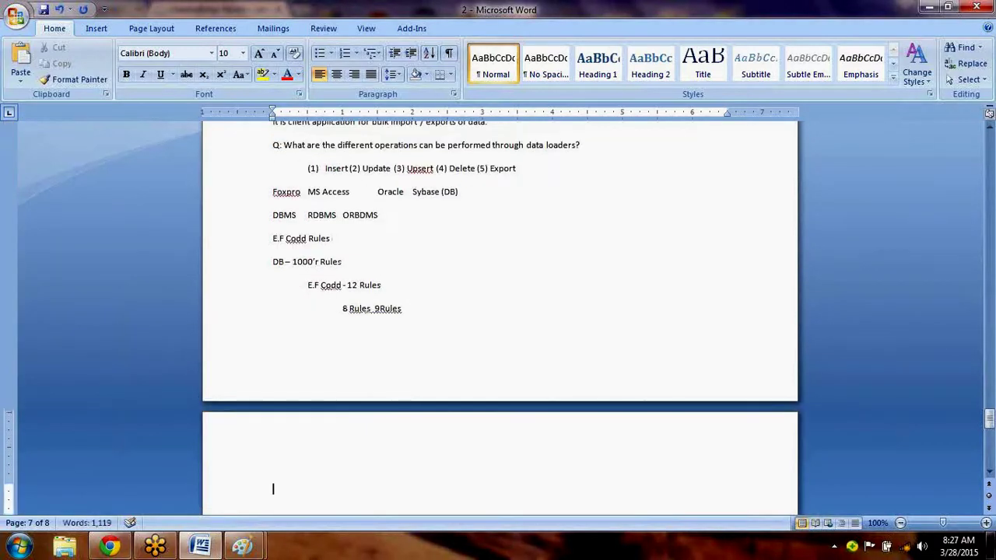
key(Tab)
text(11 Rules)
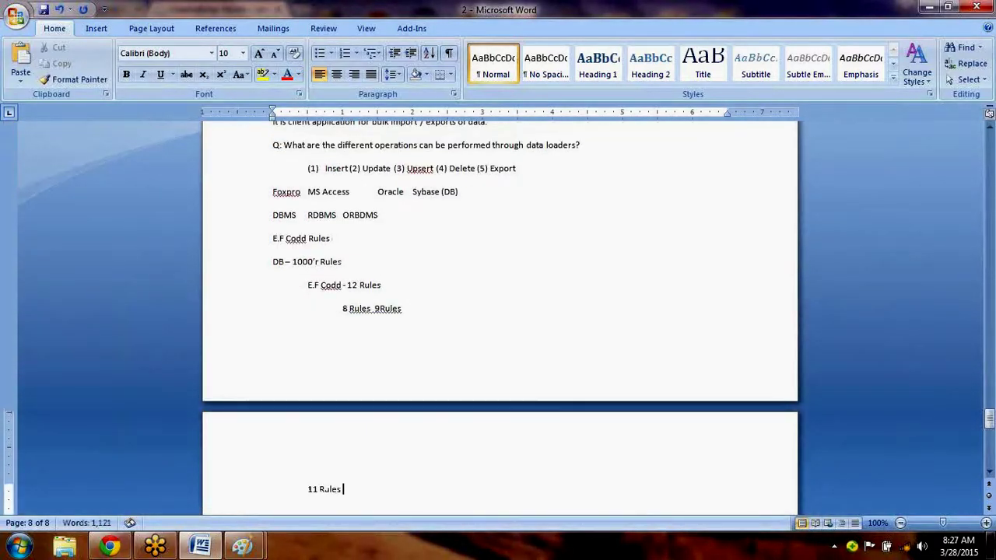
drag(382, 284, 347, 285)
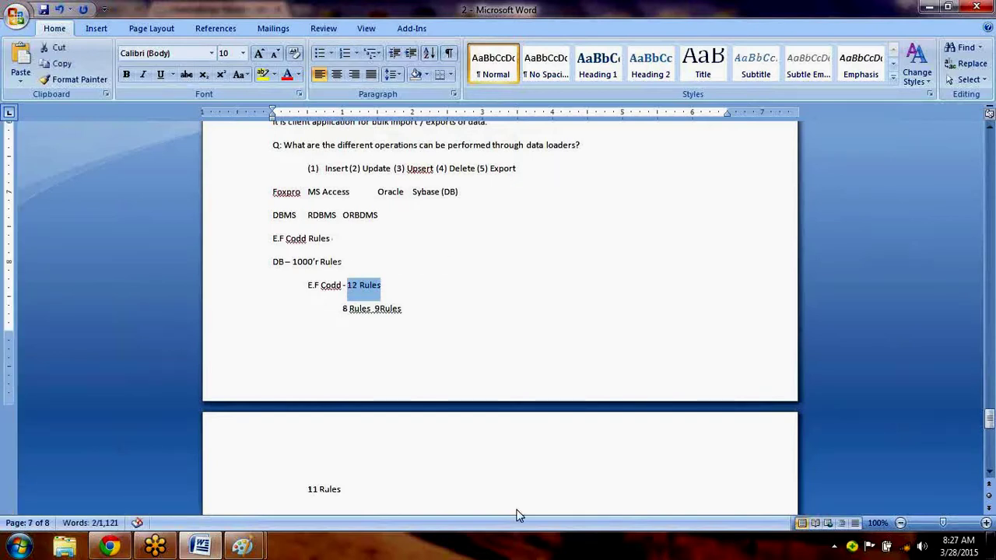
click(431, 492)
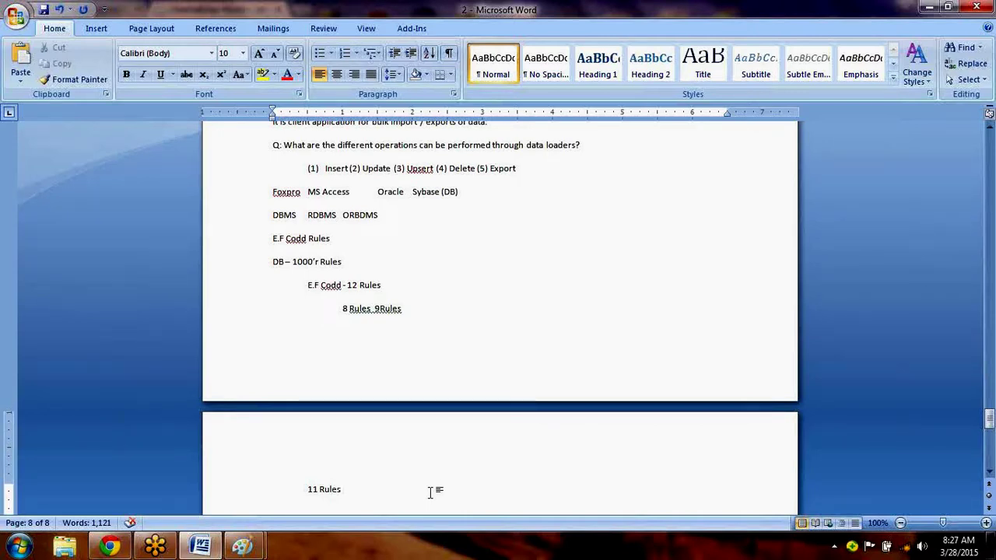
Select the lines from '8 Rules 9Rules' through '11 Rules'.
drag(344, 490, 296, 491)
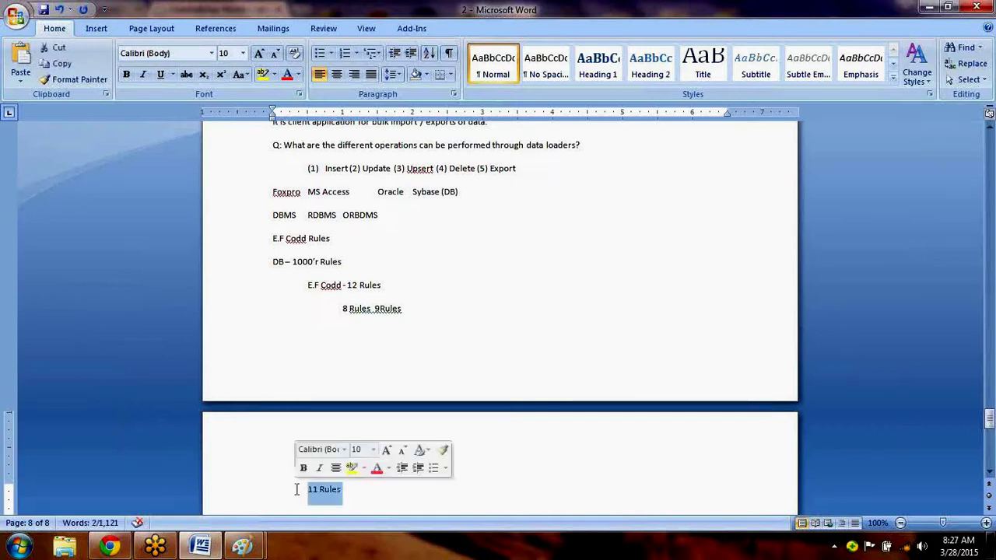
drag(387, 286, 340, 280)
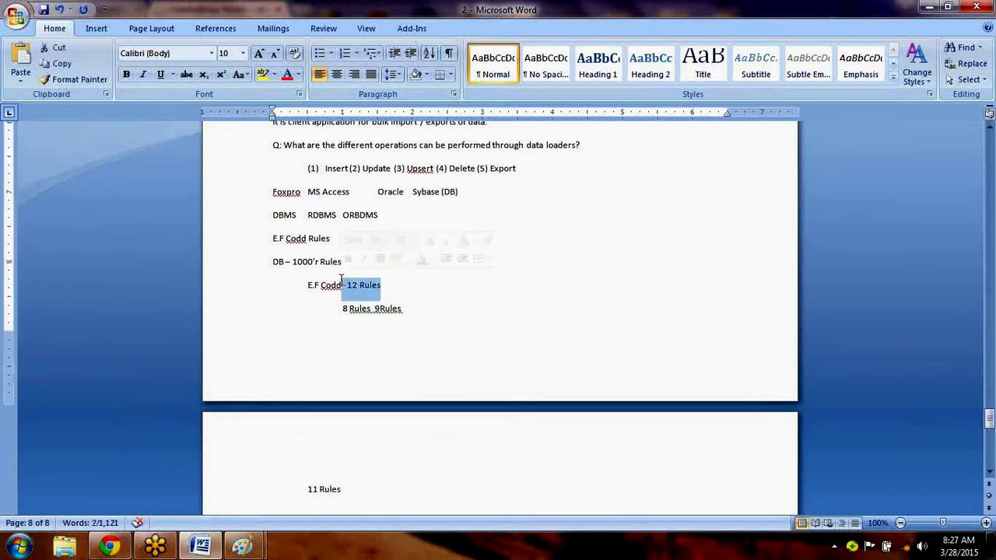
click(354, 222)
double_click(354, 222)
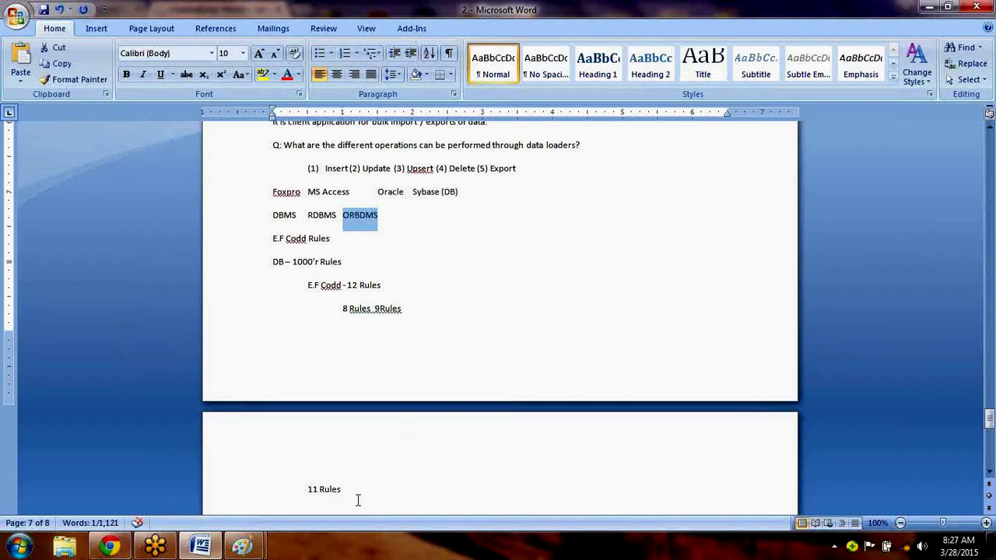
drag(358, 501, 272, 378)
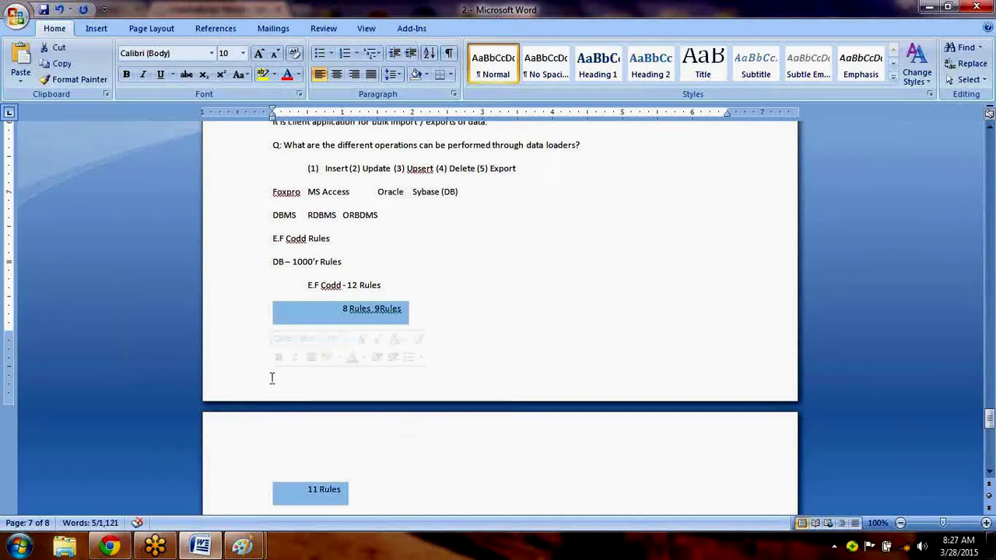
Replace the selected lines with 'View Updating Rule' and start a new line after it.
text(View)
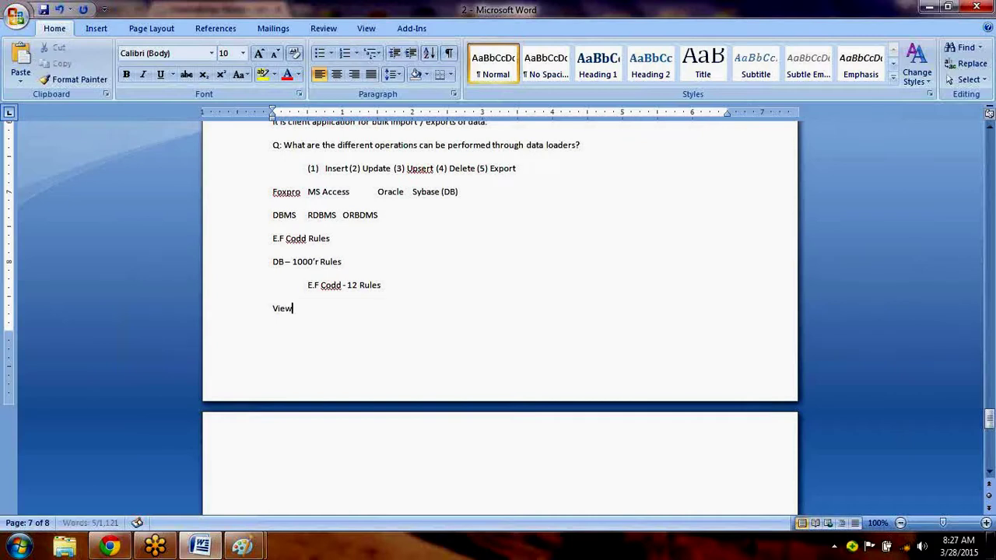
text( Updating  Rule)
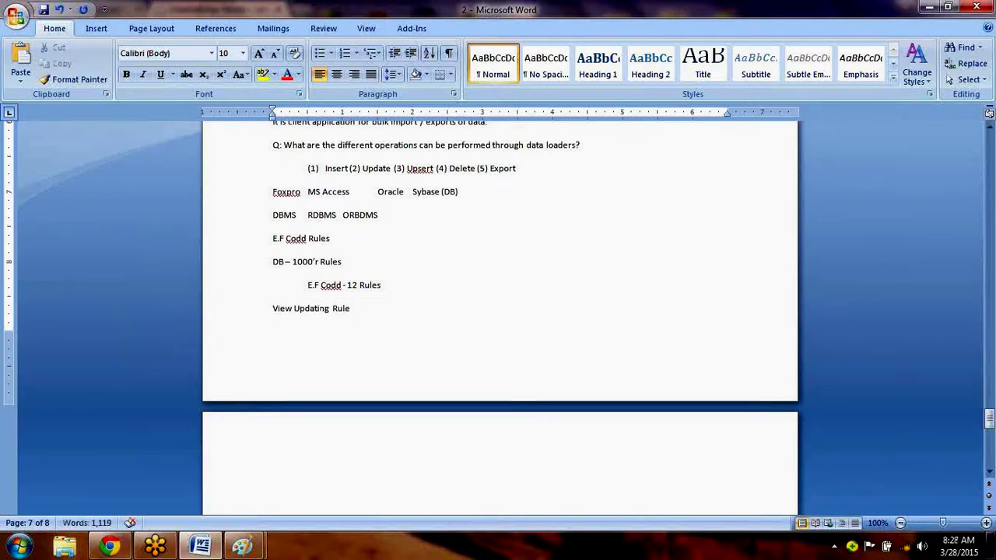
key(Return)
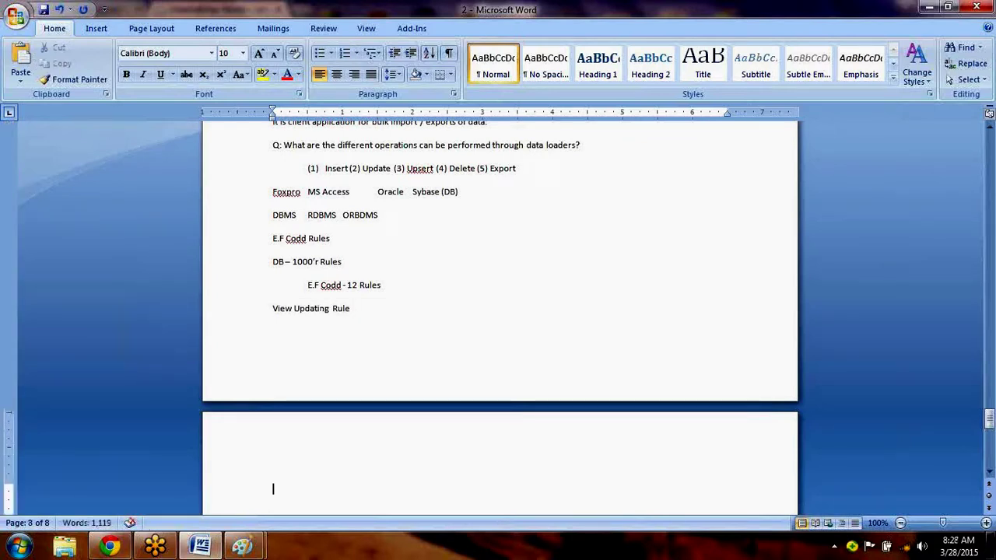
double_click(312, 311)
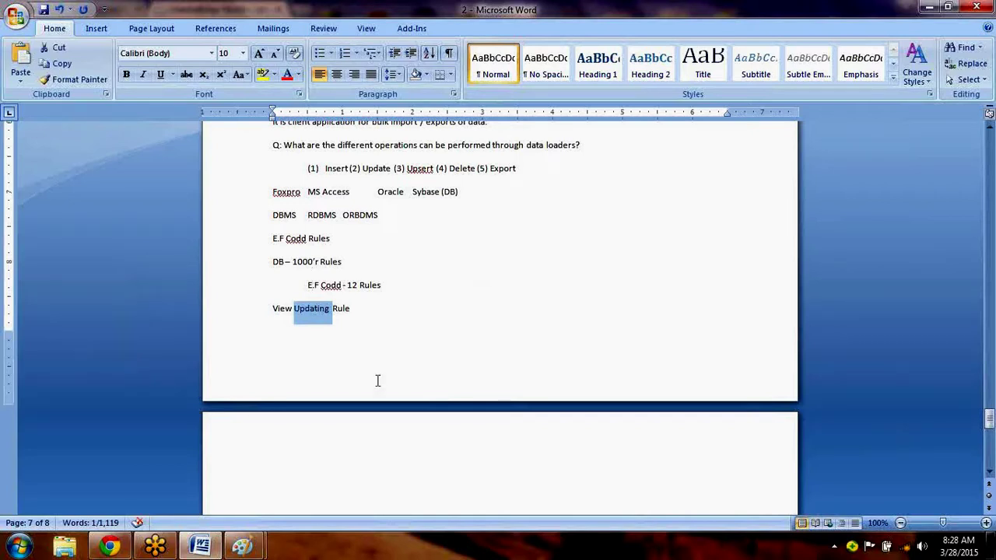
click(360, 355)
drag(353, 319, 284, 315)
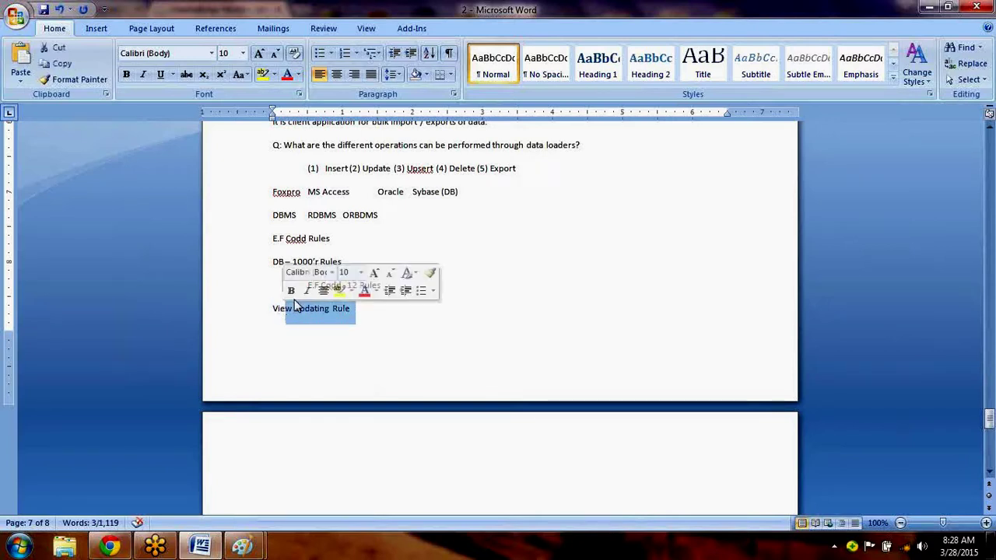
Make the word 'Oracle' bold, then select the lines from Foxpro through View Updating Rule.
click(386, 196)
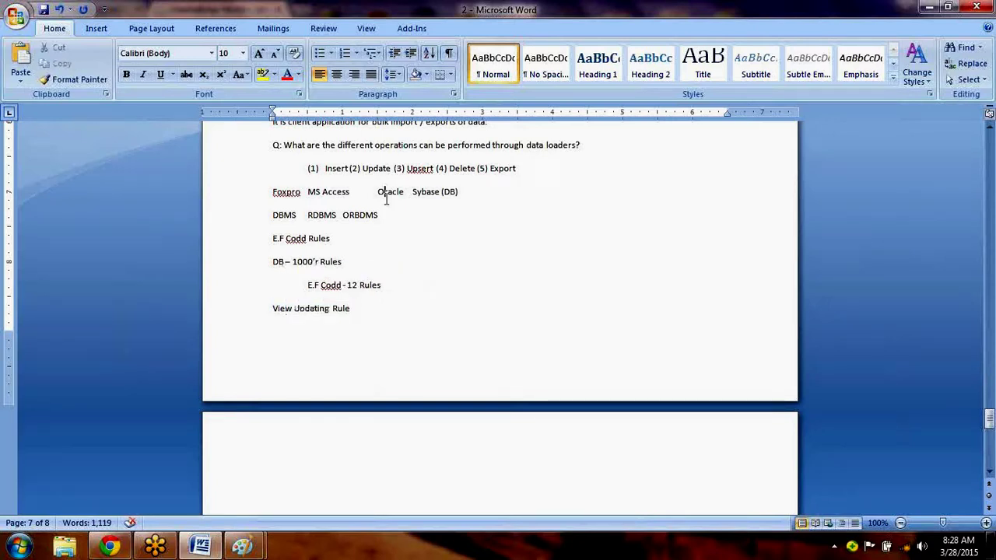
double_click(386, 196)
key(ctrl+b)
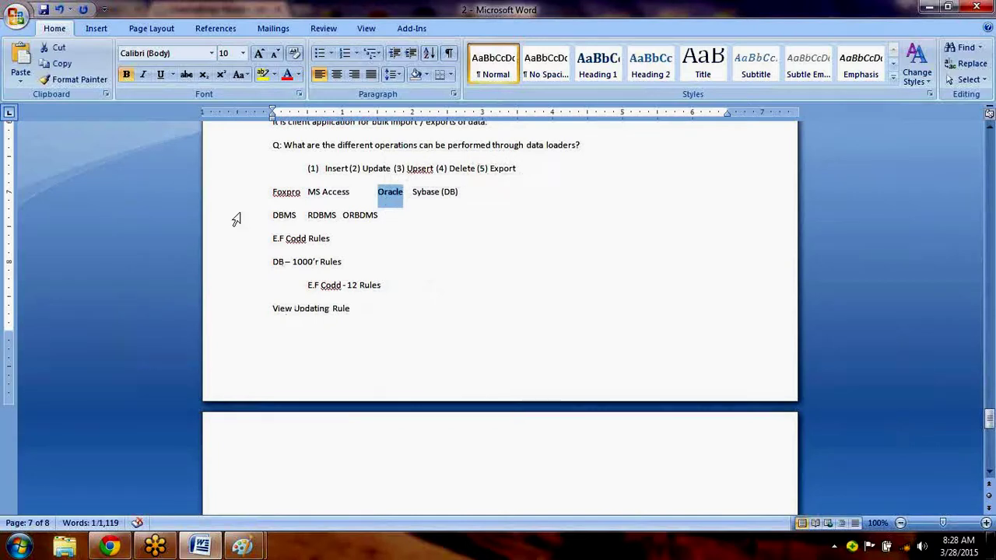
click(270, 192)
drag(270, 192, 363, 329)
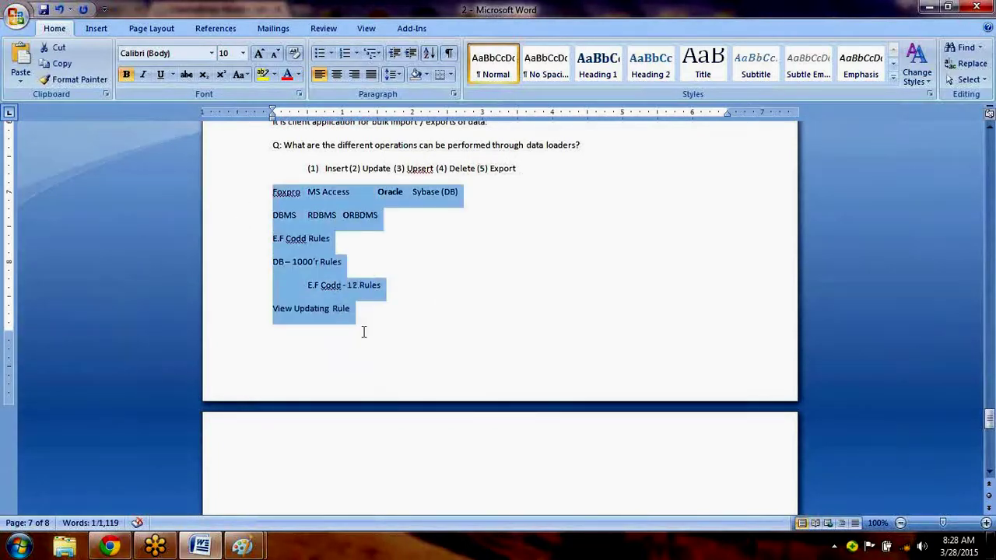
Delete the selected Foxpro-through-View Updating Rule scratch lines.
key(Delete)
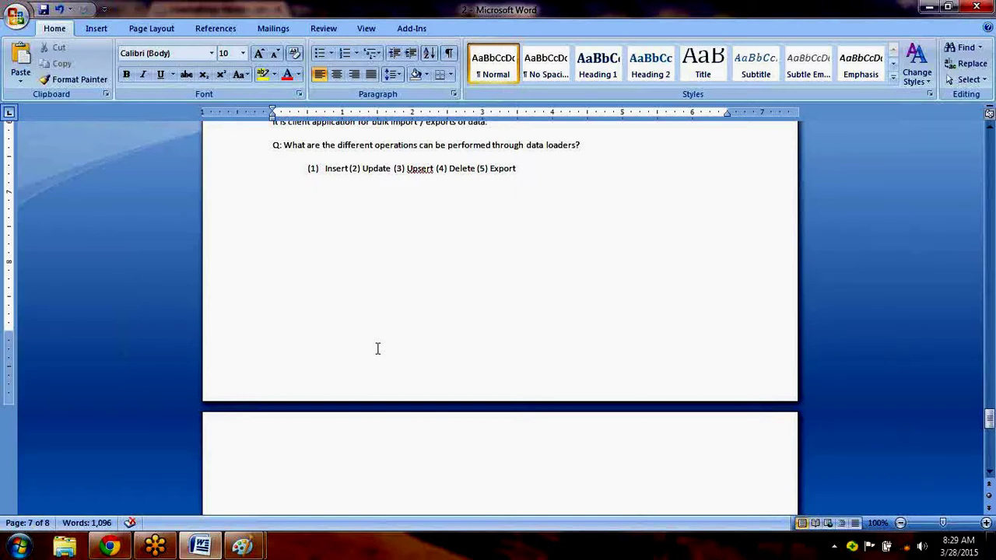
Add the lines '10 Java' and '11 ABAP- ?', erasing a stray 'Em' first.
text(Em)
key(BackSpace)
key(BackSpace)
key(BackSpace)
key(BackSpace)
text(10 Java)
key(Return)
text(11 ABAP- ?)
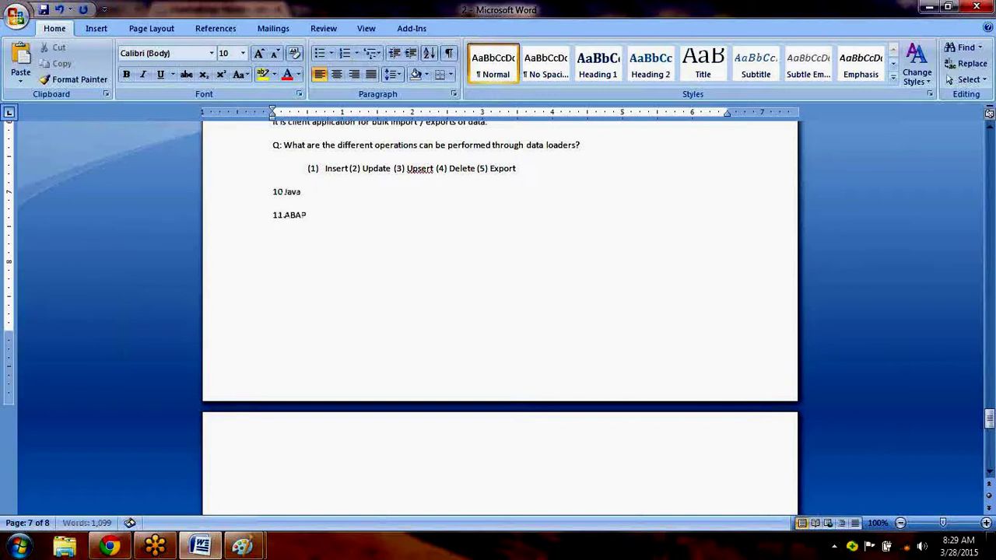
Start a third line reading '12th', correcting the trial text typed after it.
key(Return)
text(12th Yar)
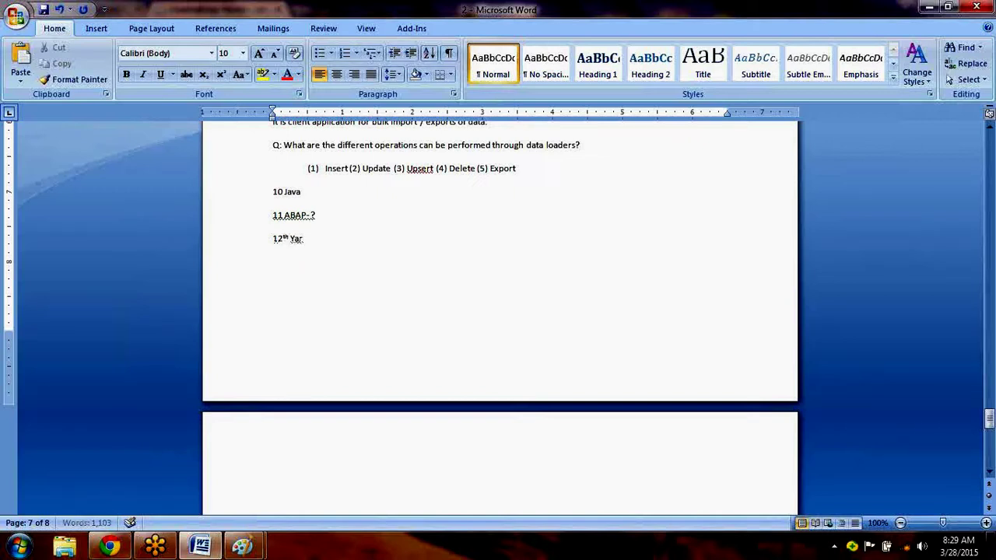
key(BackSpace)
key(BackSpace)
key(BackSpace)
key(BackSpace)
key(BackSpace)
key(BackSpace)
key(BackSpace)
key(BackSpace)
key(BackSpace)
key(BackSpace)
key(BackSpace)
key(BackSpace)
key(BackSpace)
key(BackSpace)
key(BackSpace)
Replace the Java and ABAP lines with '12 Years -' and begin a new line.
key(BackSpace)
key(BackSpace)
key(BackSpace)
key(BackSpace)
key(BackSpace)
key(BackSpace)
key(BackSpace)
key(BackSpace)
key(BackSpace)
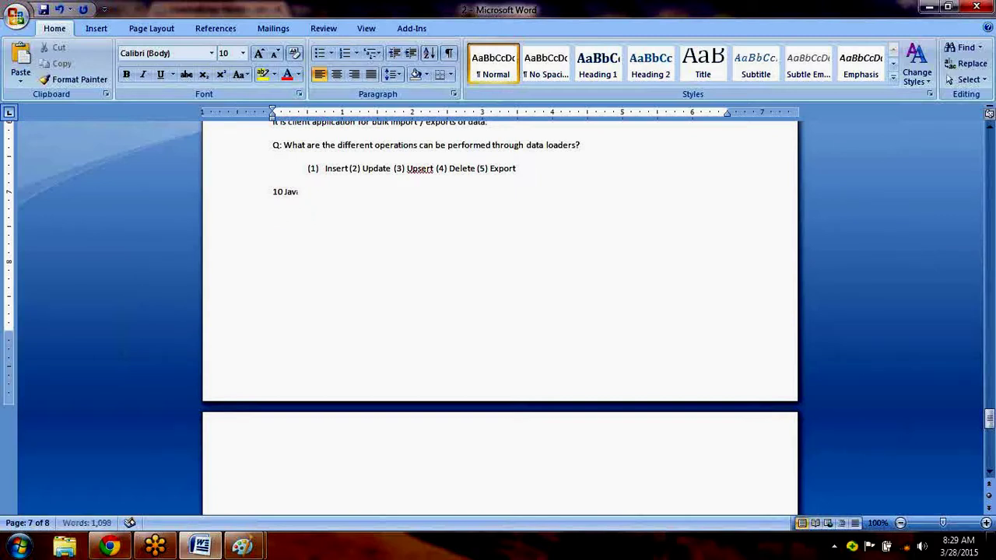
text(2)
key(BackSpace)
key(BackSpace)
text(2 Years)
text( -)
key(Return)
text(1)
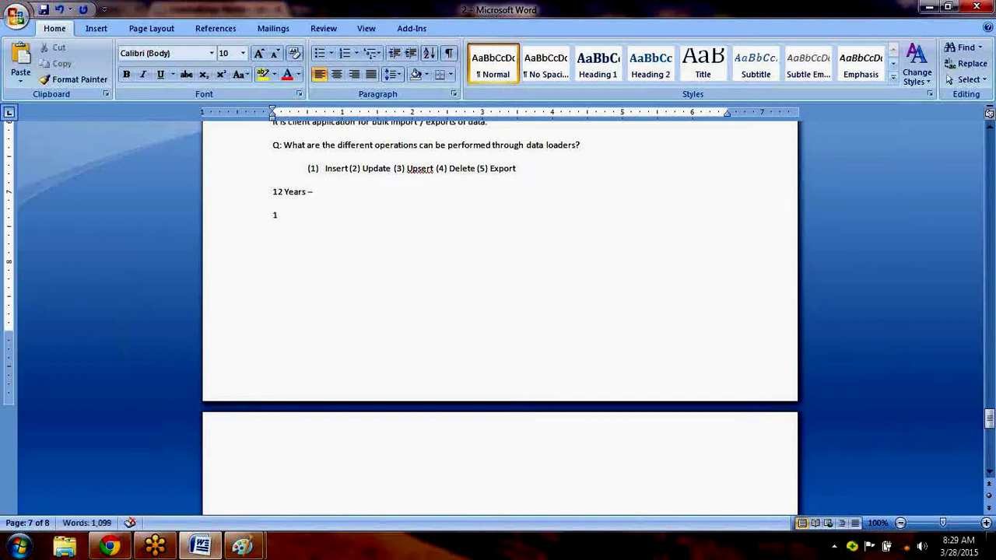
key(BackSpace)
Type '12 - 20th - ?... They will be exports - ? (80%)' on the next line, fixing typos.
text(12)
text( - 30)
key(BackSpace)
key(BackSpace)
key(BackSpace)
text(2)
text(0th - )
text(?)
text(... They )
text(will be expoe)
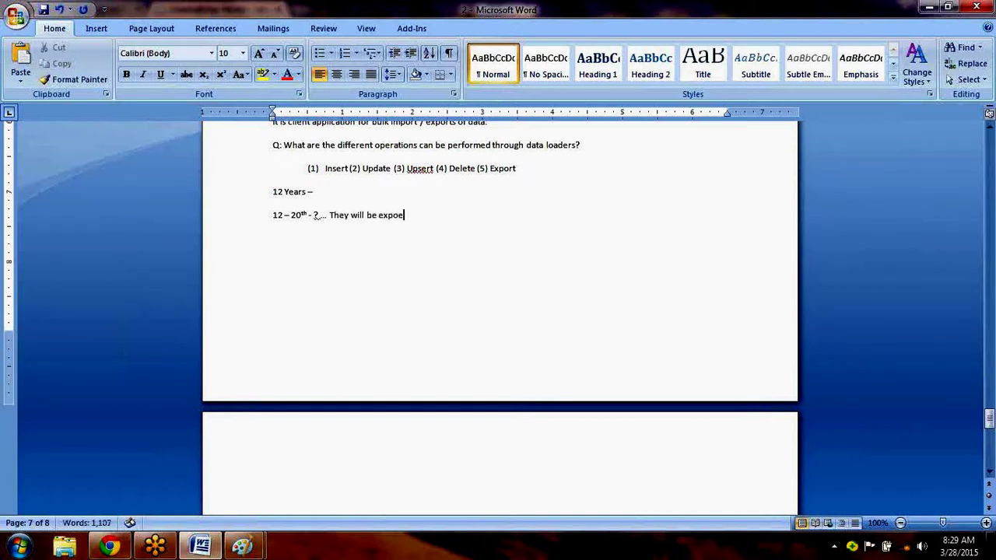
key(BackSpace)
text(rts - ?)
key(Return)
key(BackSpace)
text((8)
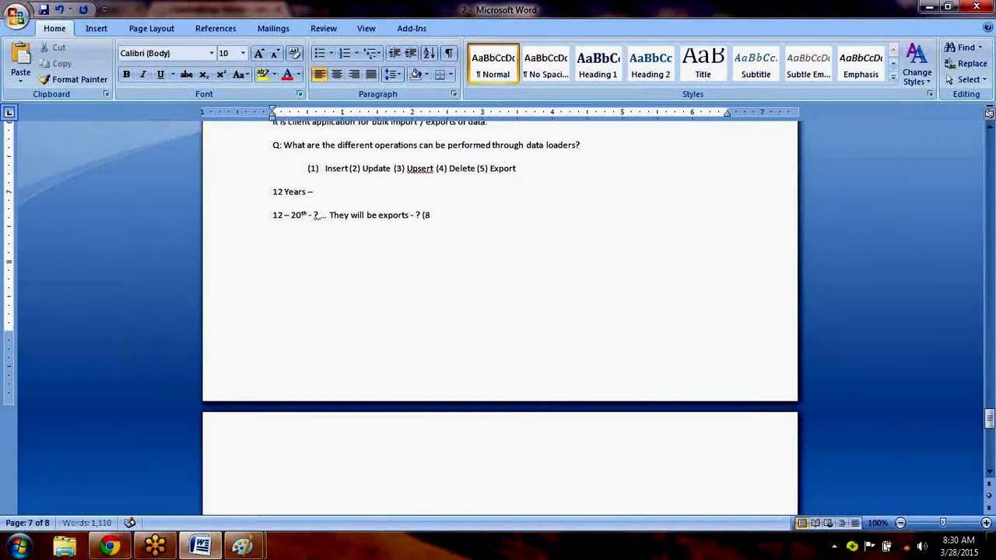
text(0%))
Remove the '12 Years -' and '12 - 20th ... (80%)' lines below the operations list.
drag(451, 216, 257, 200)
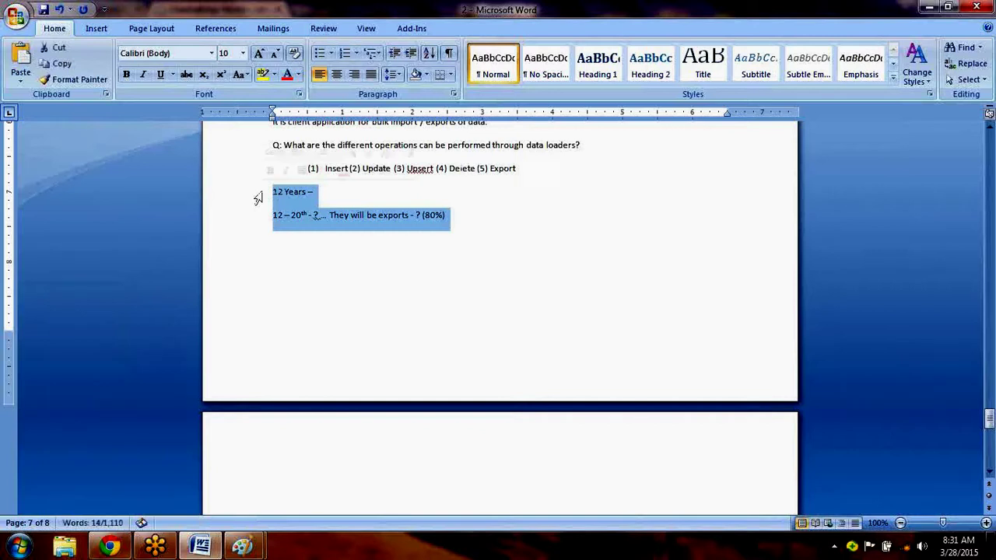
key(Delete)
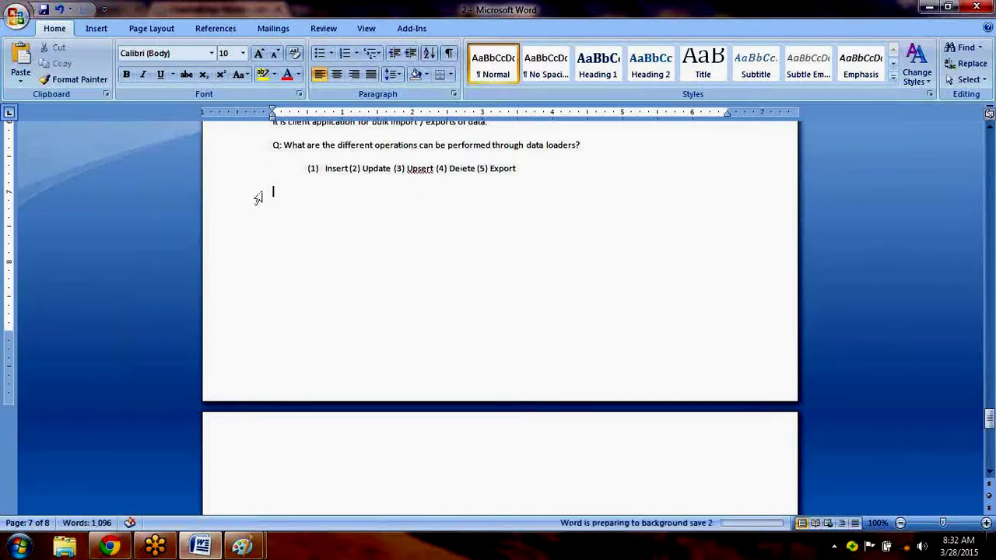
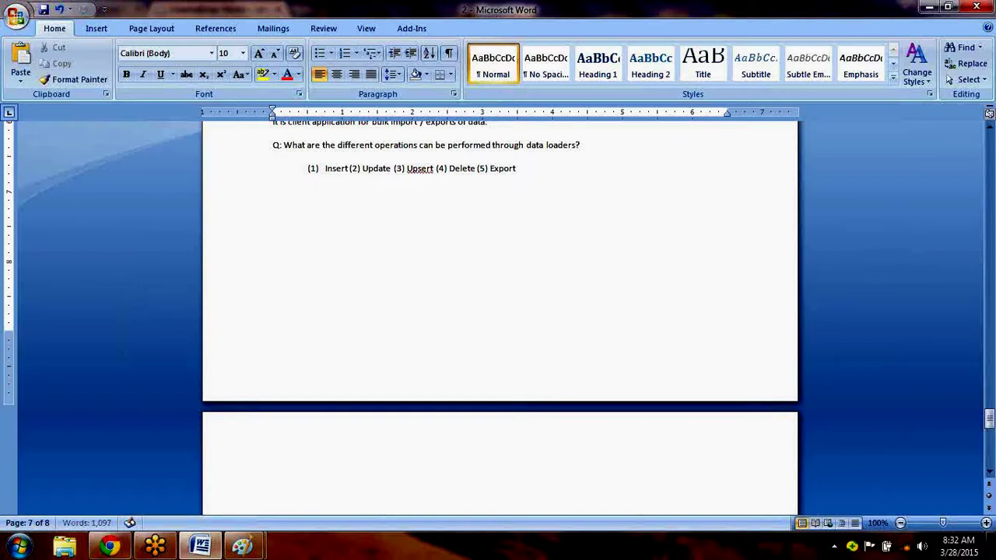
Type the heading 'Steps to import the data using Apex Data loader.' below the operations list.
text(Q)
key(BackSpace)
text(What)
key(BackSpace)
key(BackSpace)
key(BackSpace)
key(BackSpace)
text(Steso)
key(BackSpace)
key(BackSpace)
text(ps to Import tne dat)
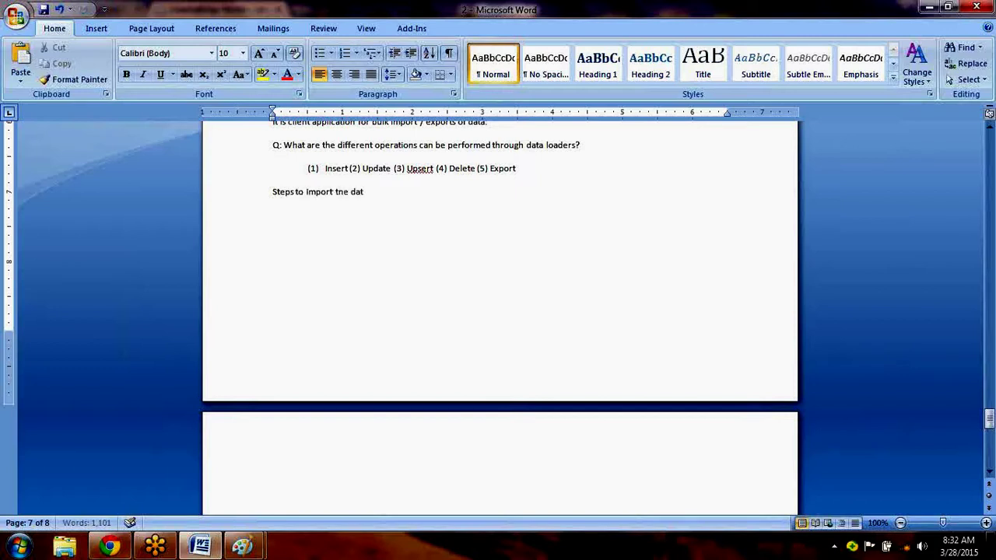
text(a using Apex Data)
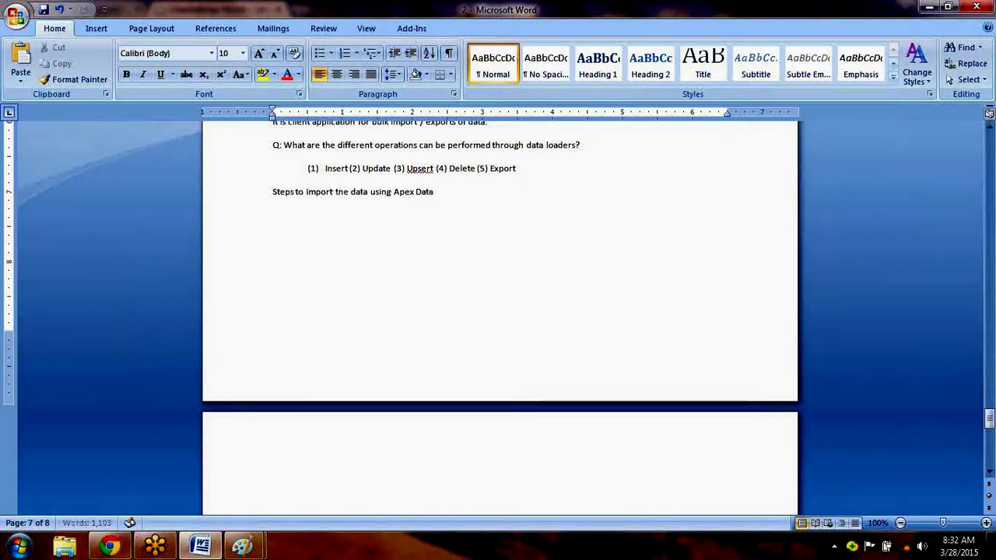
text( loader.)
key(Return)
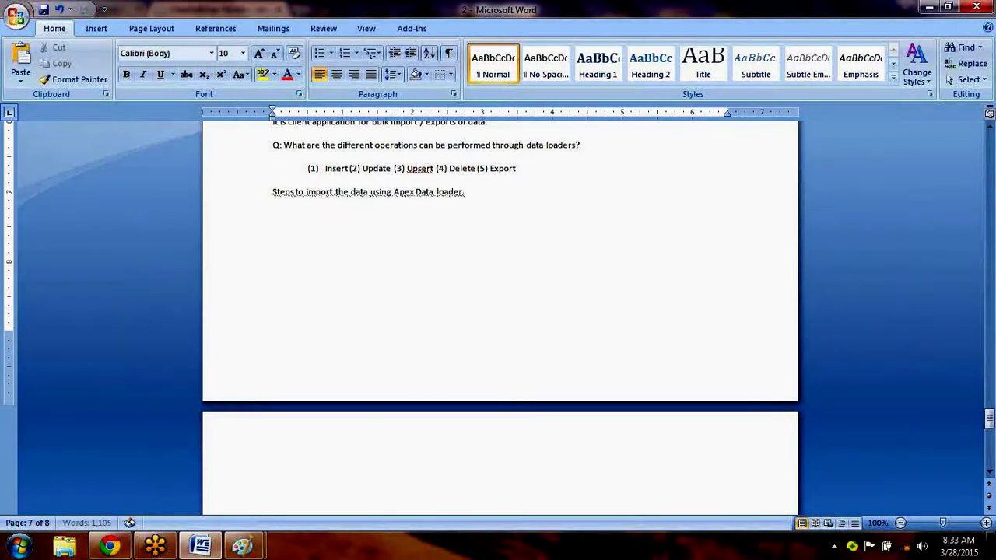
Remove the empty last page and save the Word notes.
key(ctrl+s)
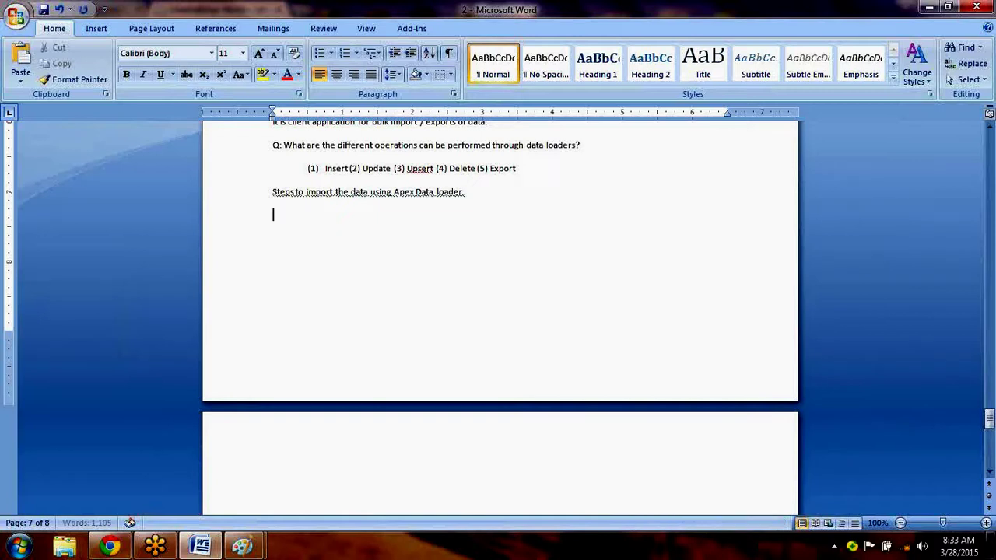
key(Delete)
key(ctrl+s)
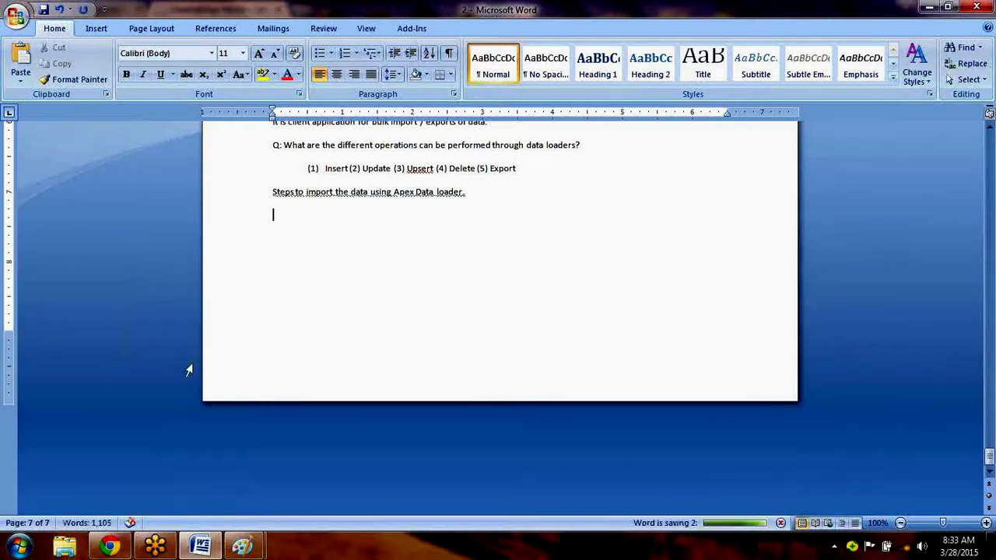
mouse_move(121, 547)
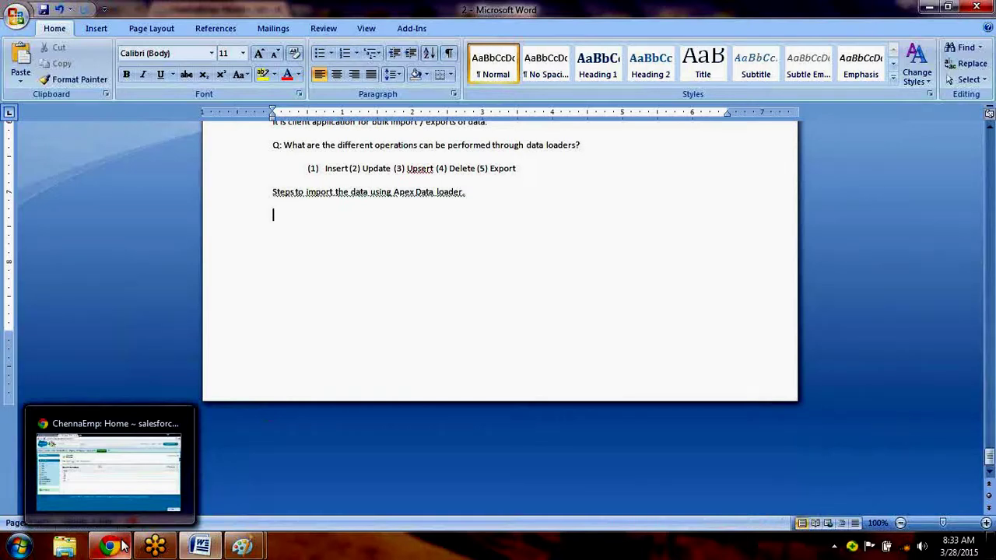
In Salesforce Setup, go to Data Management > Data Loader.
click(120, 547)
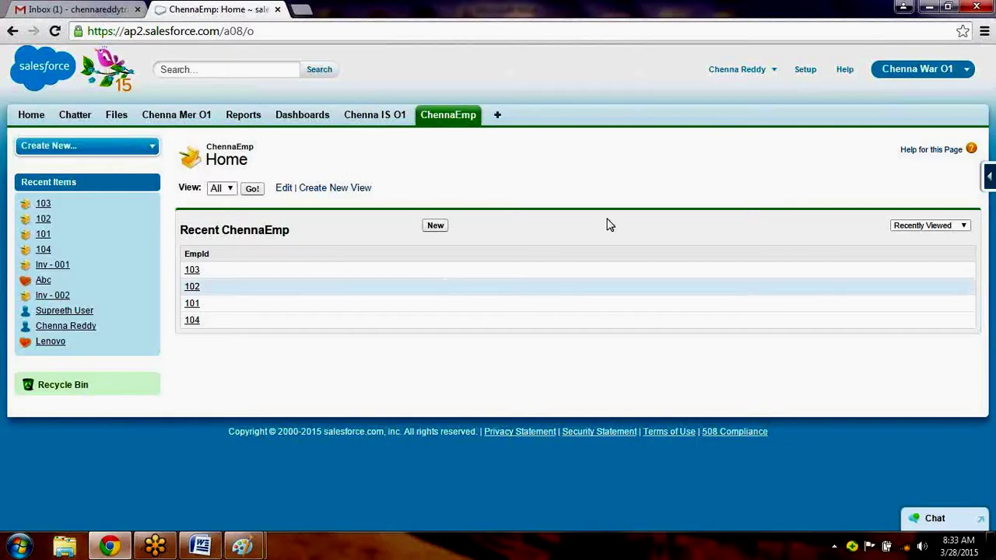
click(807, 70)
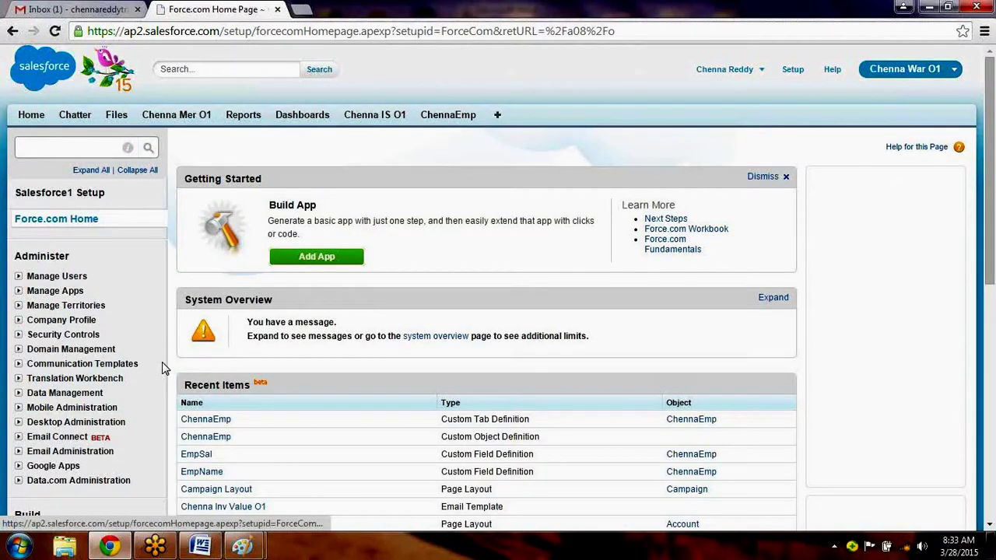
key(ctrl+f)
text(data)
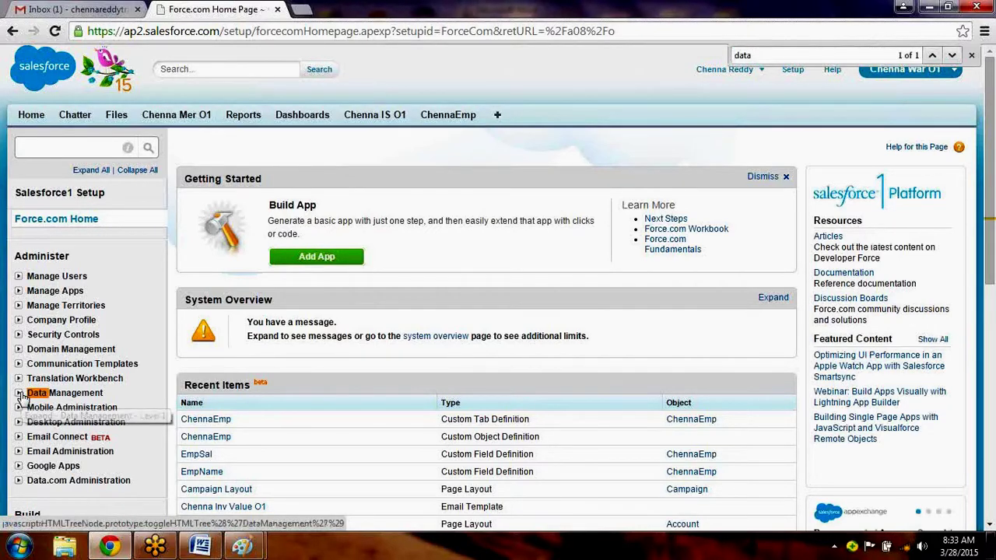
click(19, 394)
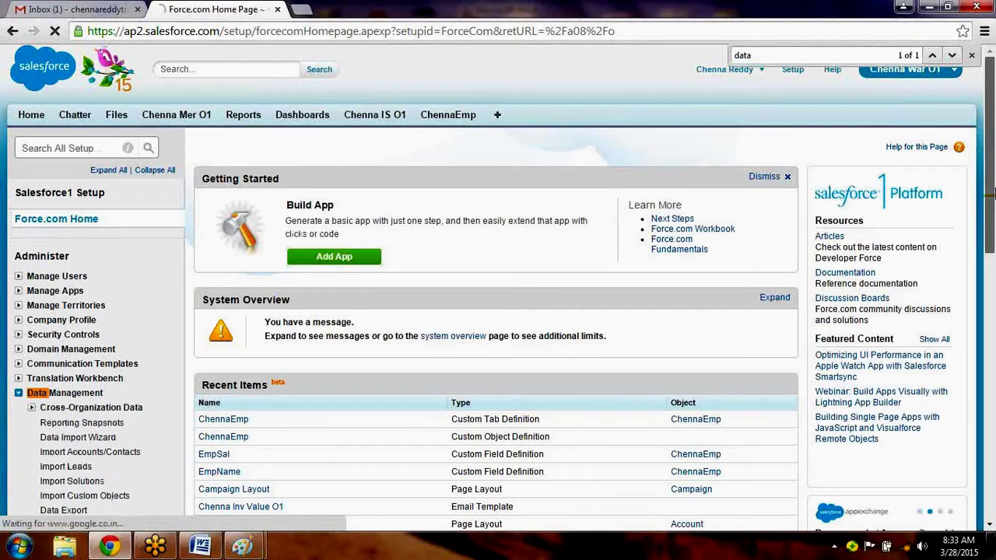
drag(992, 194, 992, 264)
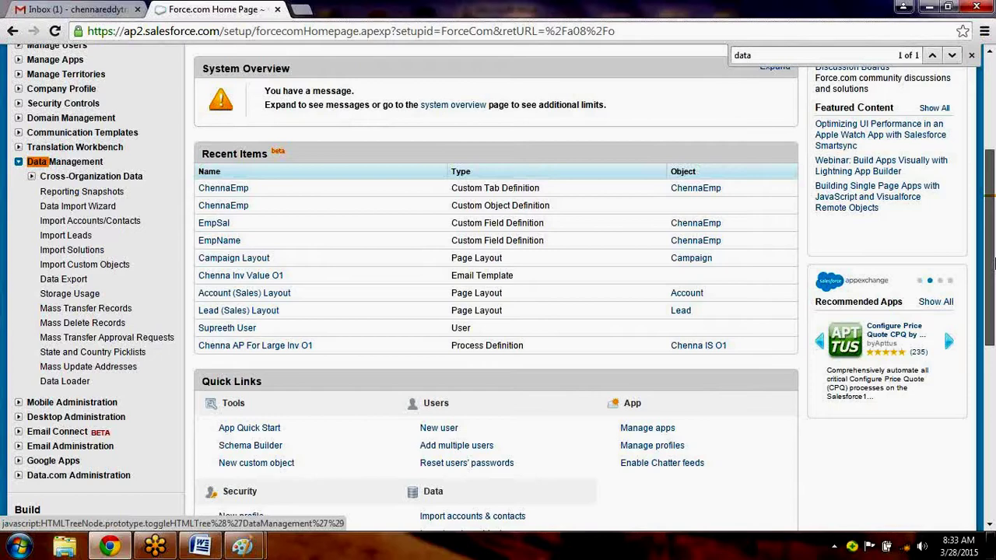
click(65, 381)
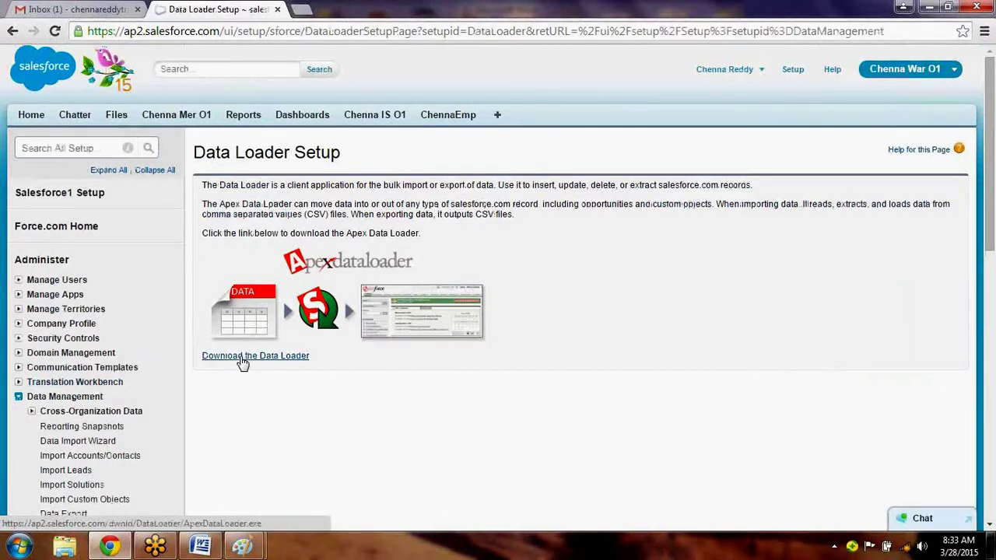
Download the Data Loader installer, saving ApexDataLoader.exe to the Desktop.
click(244, 356)
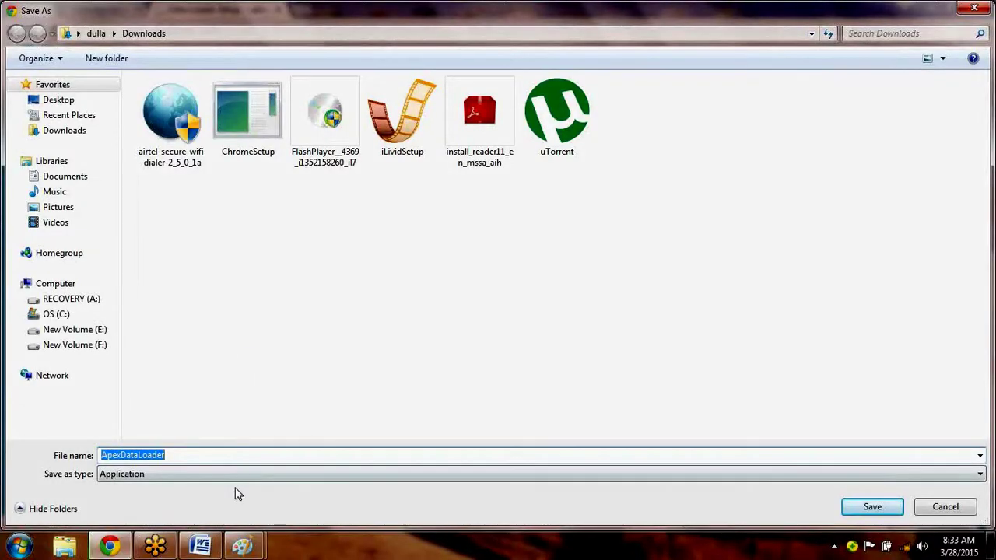
click(202, 549)
click(990, 128)
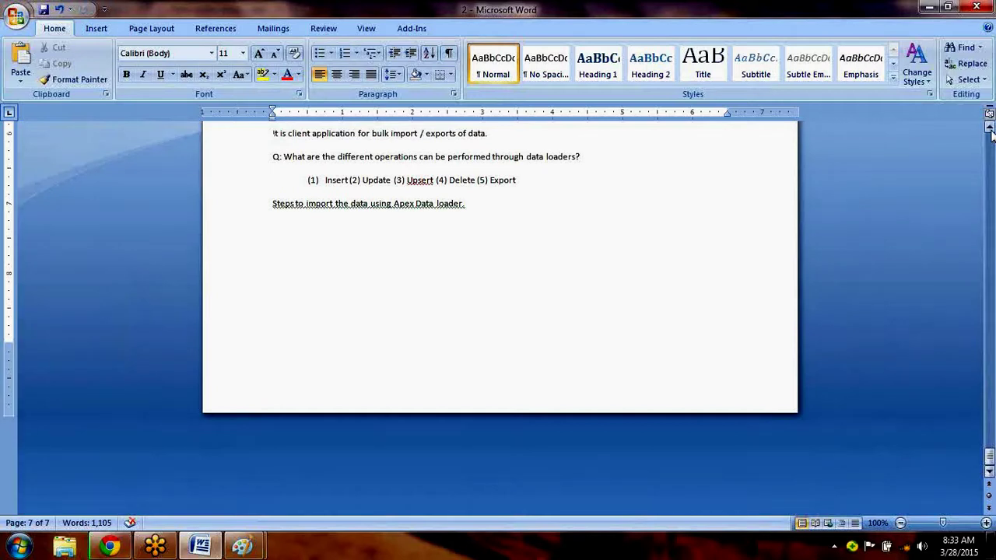
click(989, 128)
click(990, 129)
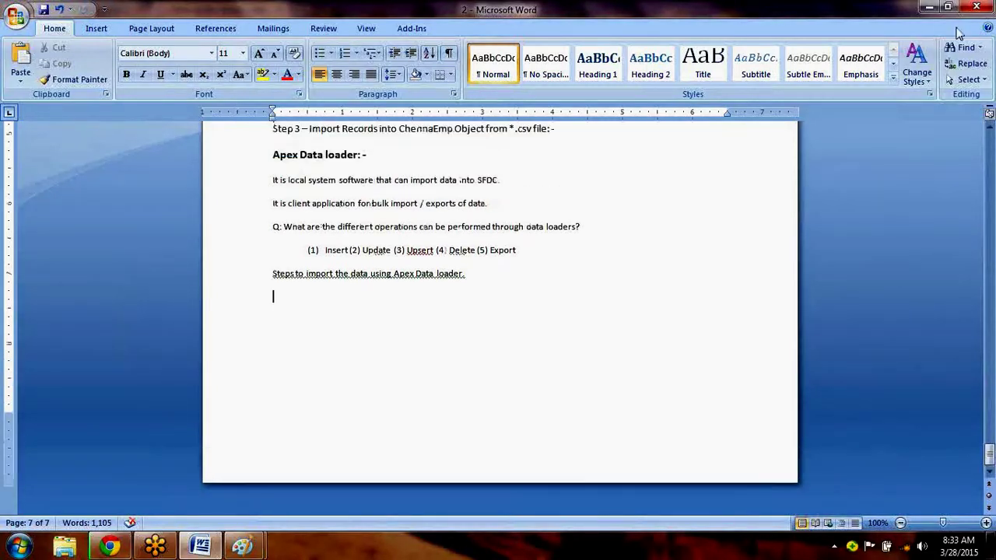
click(926, 7)
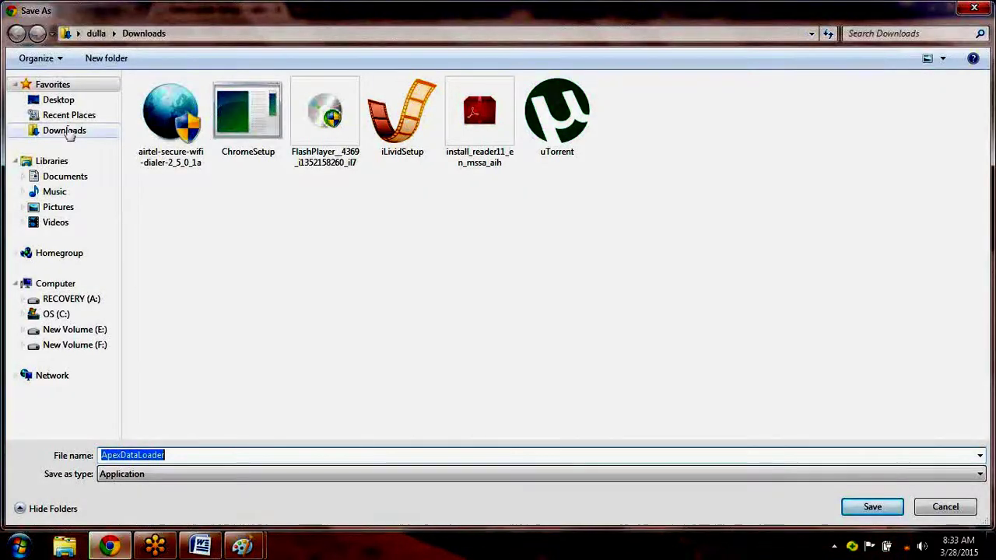
click(62, 100)
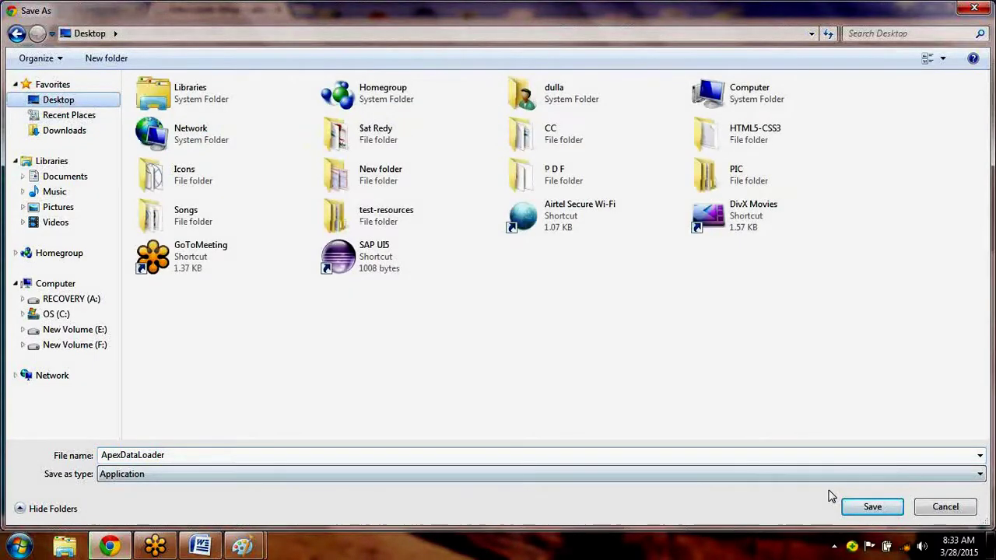
click(873, 503)
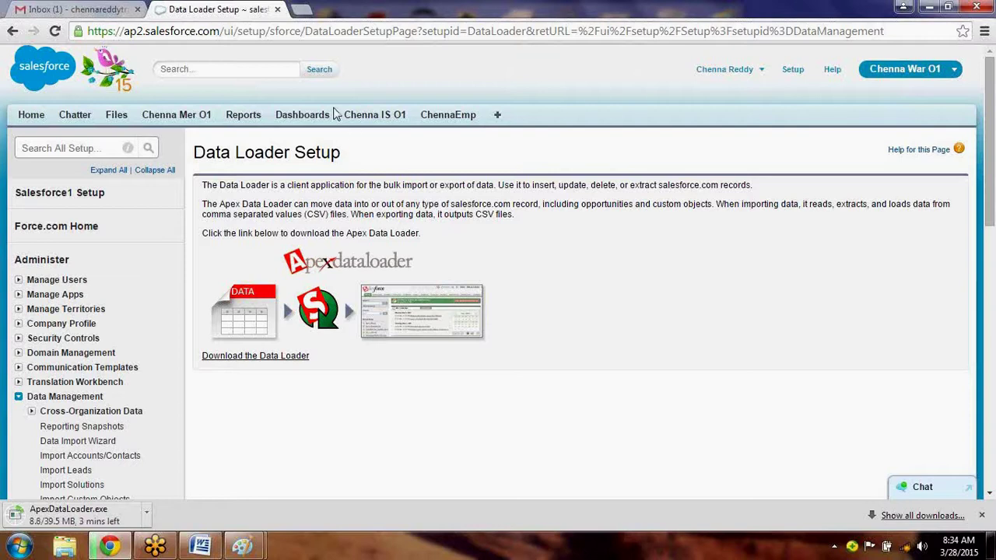
In the ChennaEmp tab, delete employee records 103 and 102.
click(457, 117)
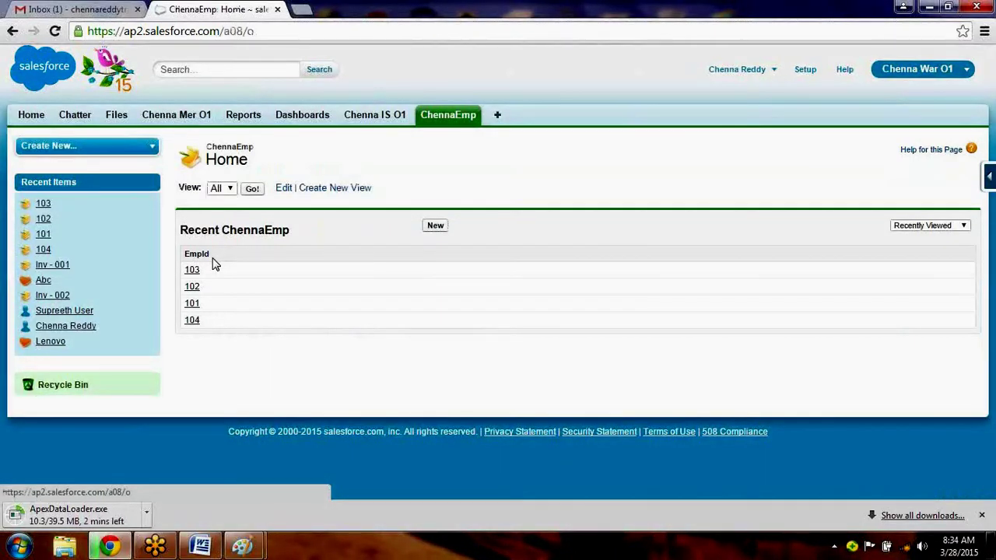
click(196, 270)
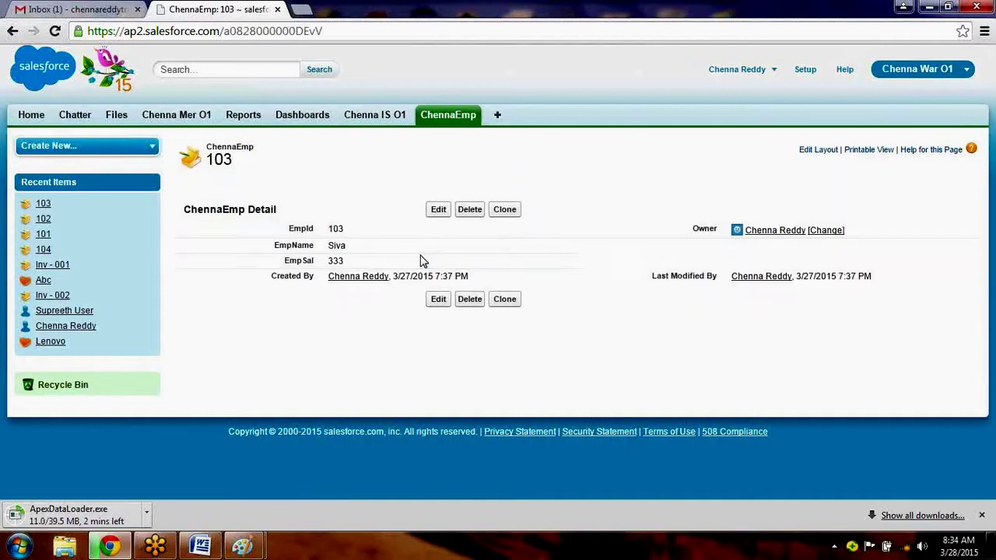
click(470, 209)
click(528, 122)
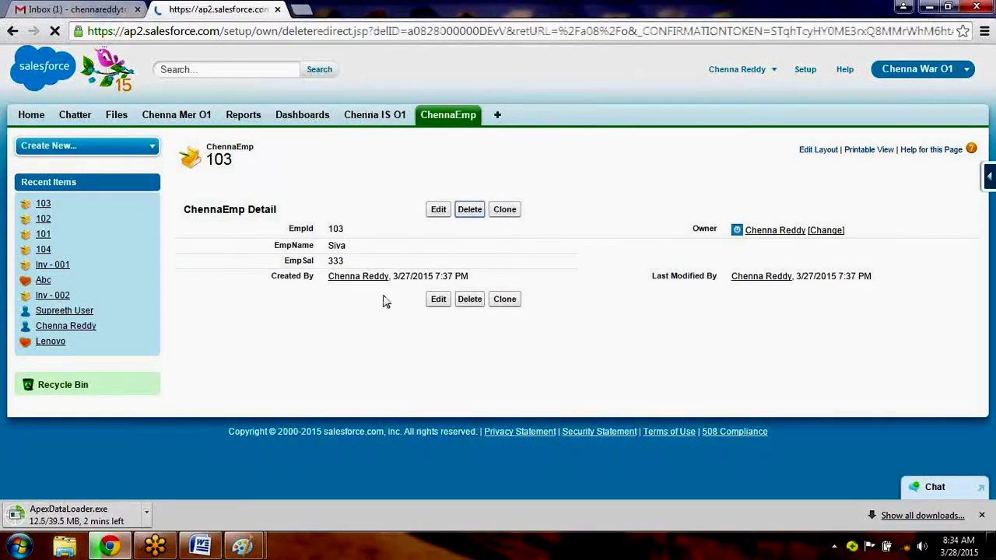
click(194, 272)
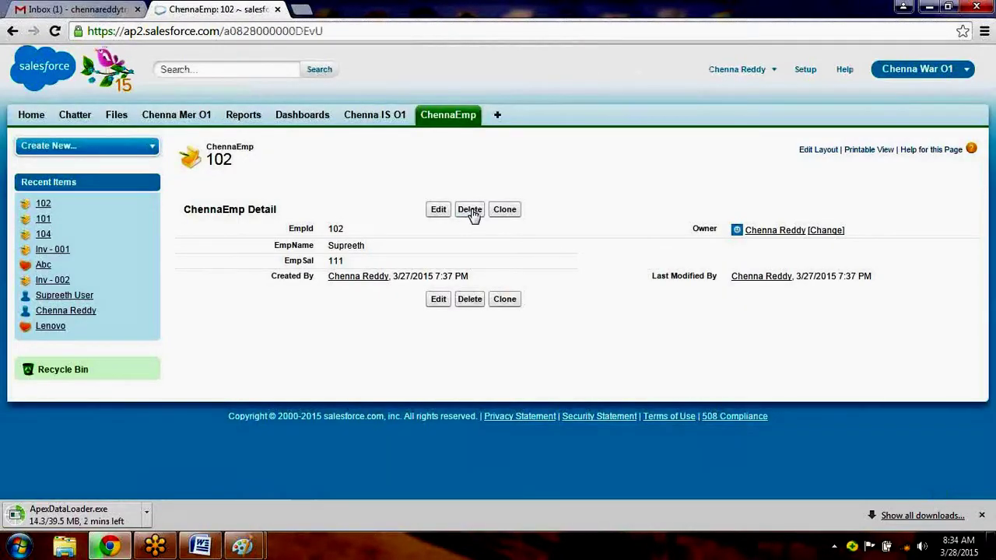
click(469, 211)
click(530, 124)
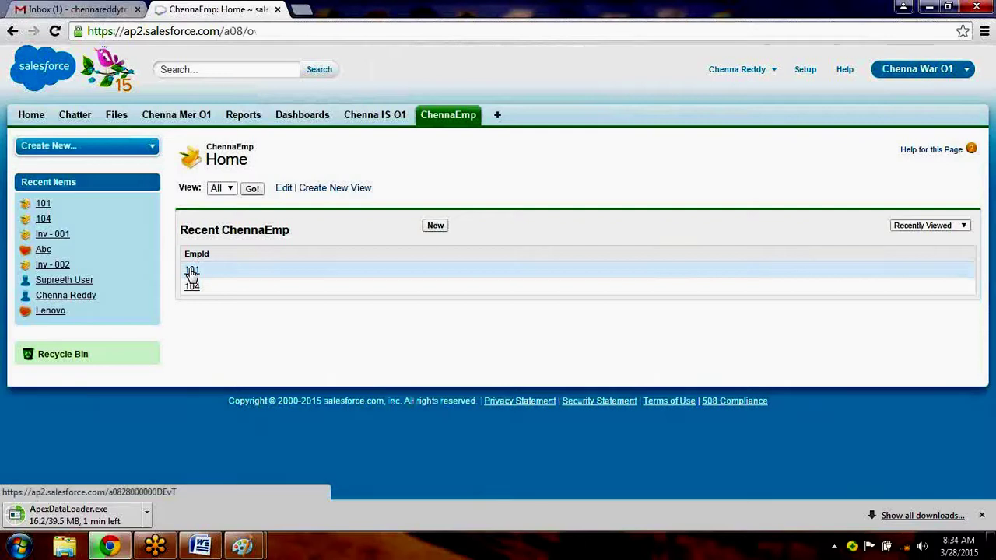
Delete the remaining ChennaEmp records 101 and 104.
click(192, 272)
click(471, 211)
click(516, 120)
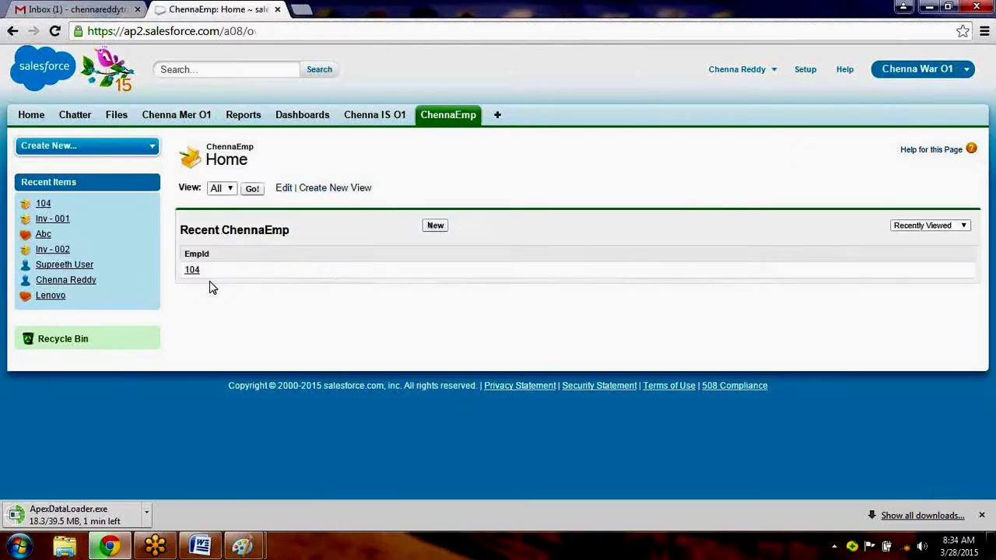
click(192, 270)
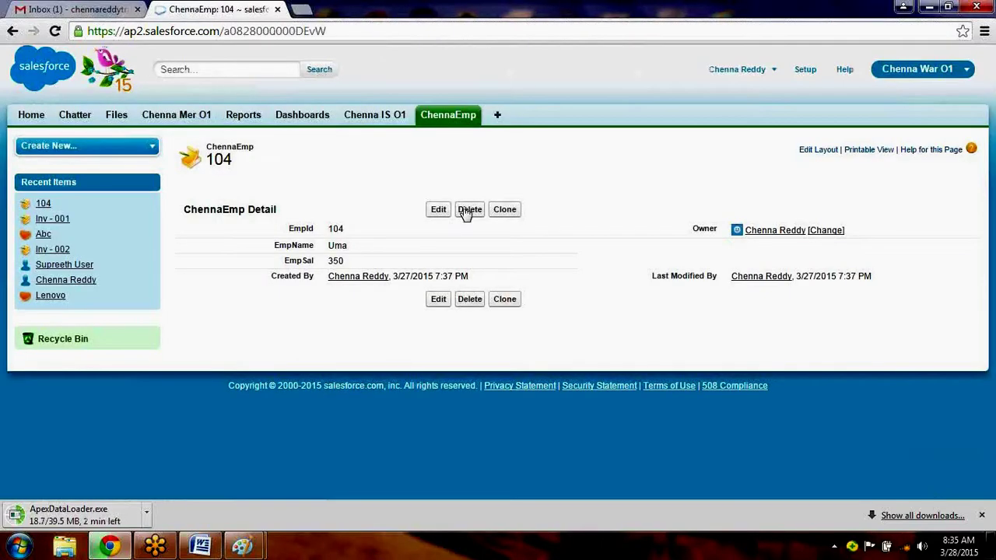
click(469, 211)
click(527, 122)
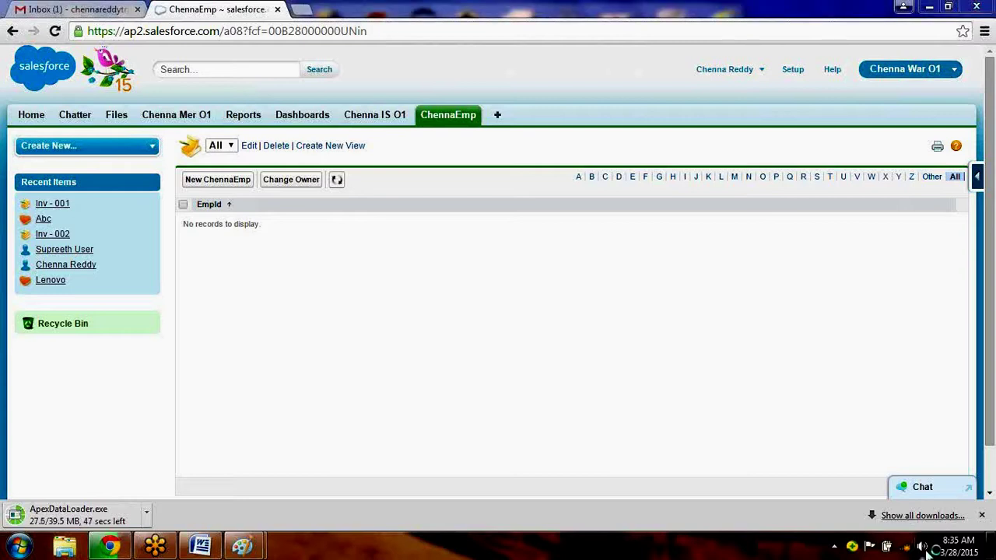
click(923, 547)
click(924, 467)
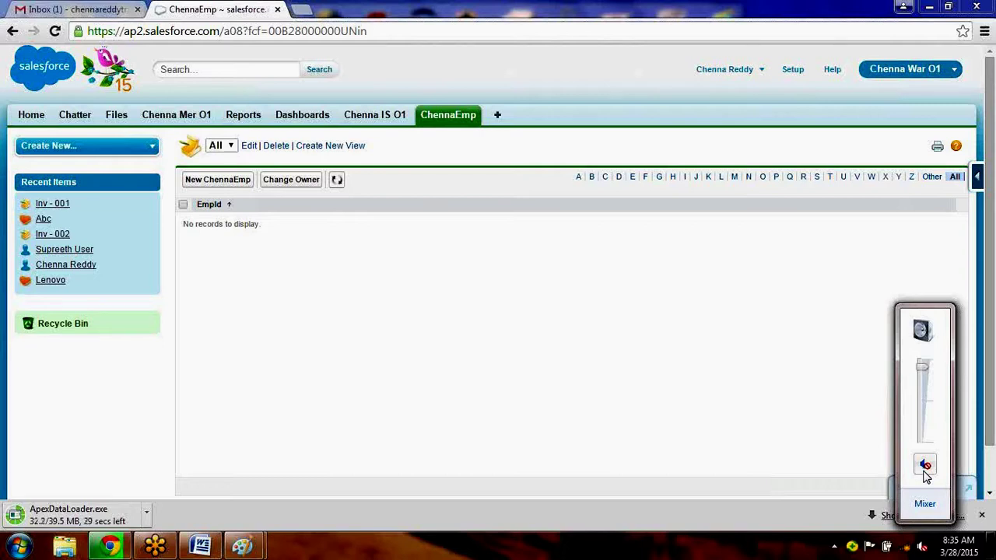
click(923, 466)
click(926, 465)
click(925, 465)
click(608, 553)
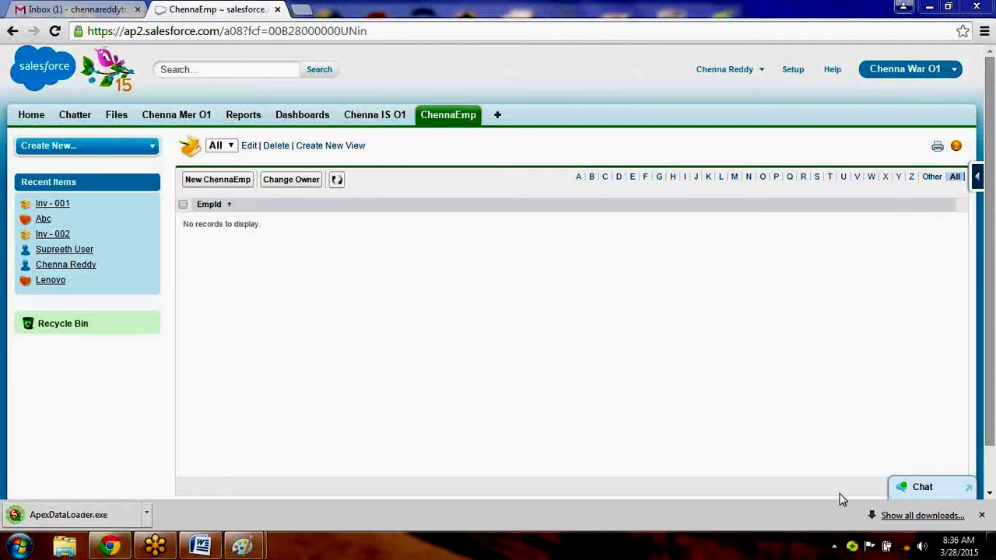
Run the Data Loader installer, accept the license and install into the default folder.
click(46, 517)
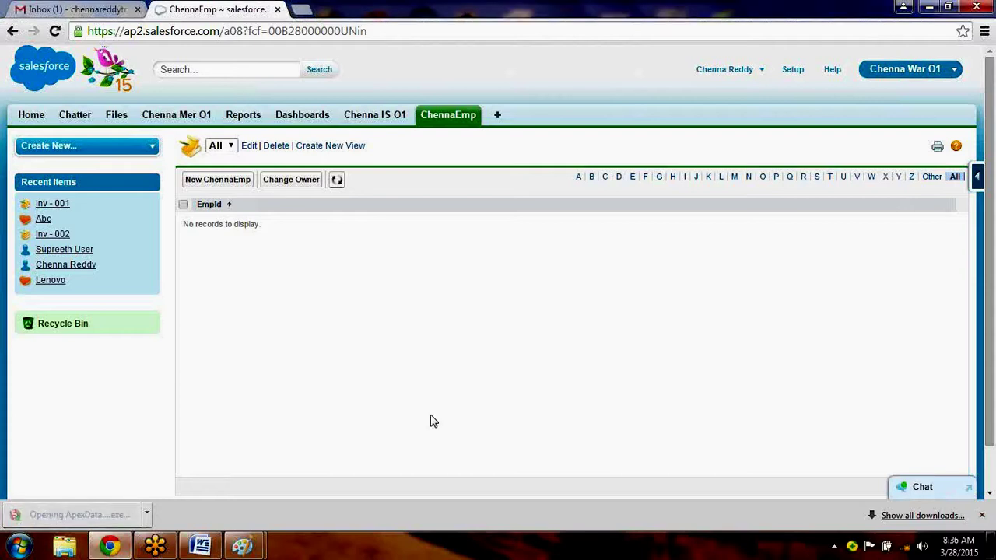
click(937, 9)
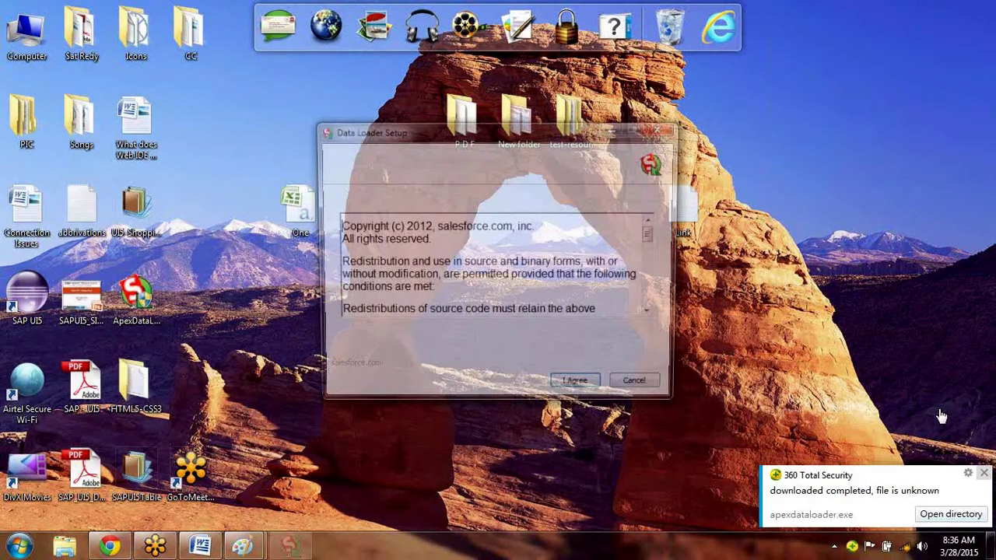
click(568, 391)
click(571, 391)
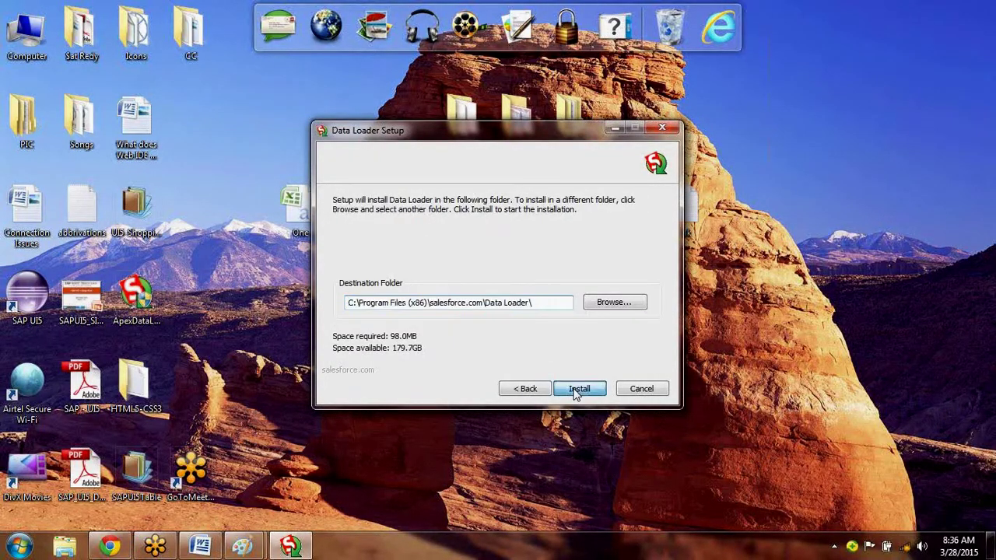
click(576, 390)
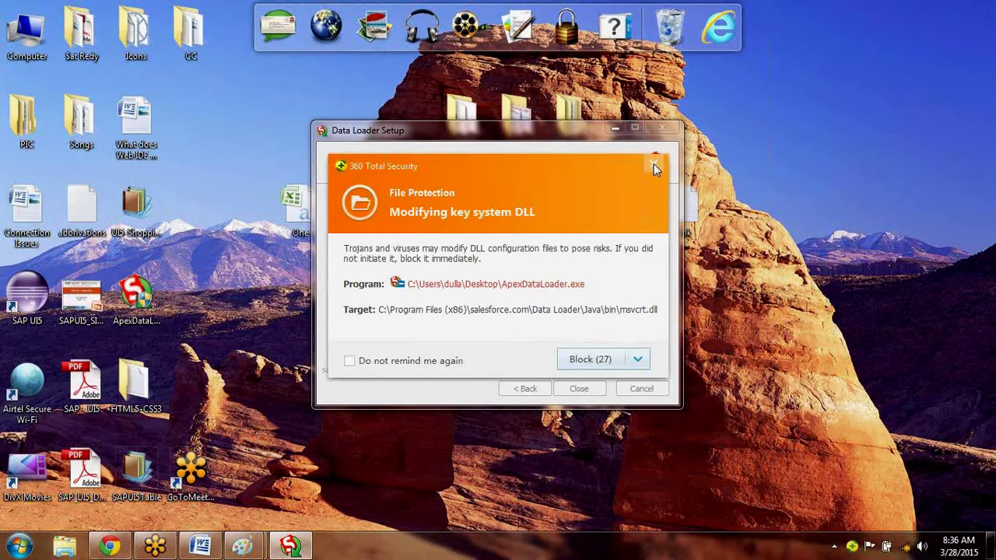
Dismiss the security warning and close the installer once Data Loader 33.0.0 finishes.
click(653, 165)
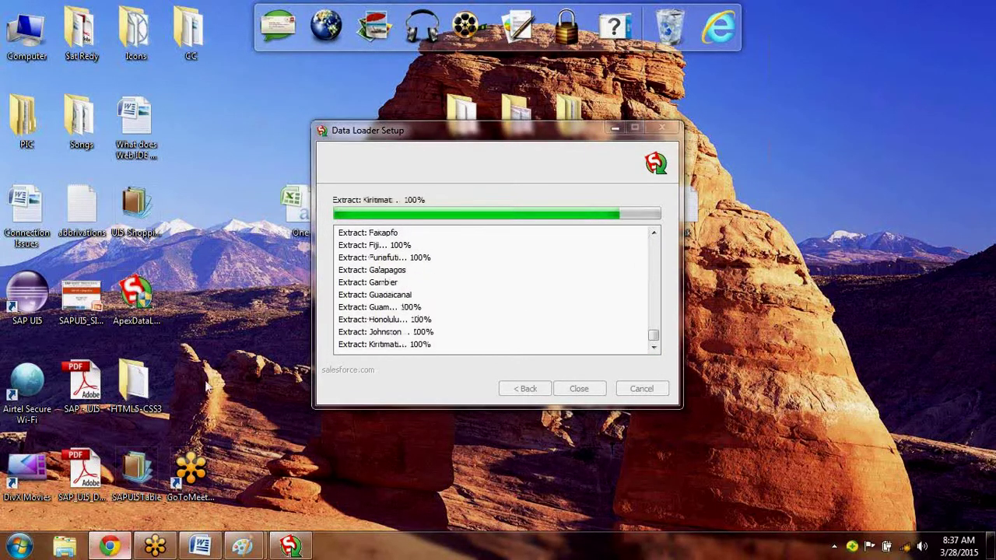
click(124, 547)
click(300, 549)
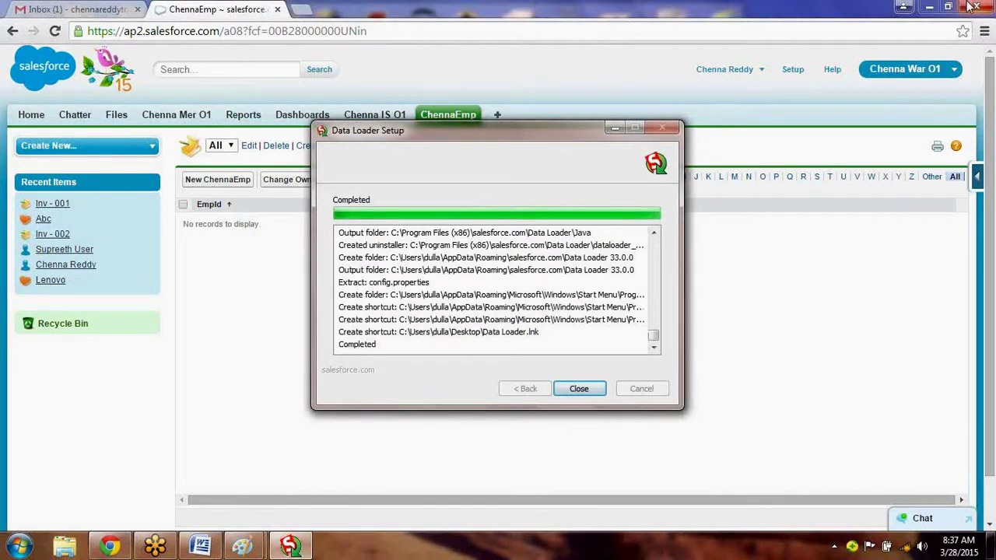
click(930, 8)
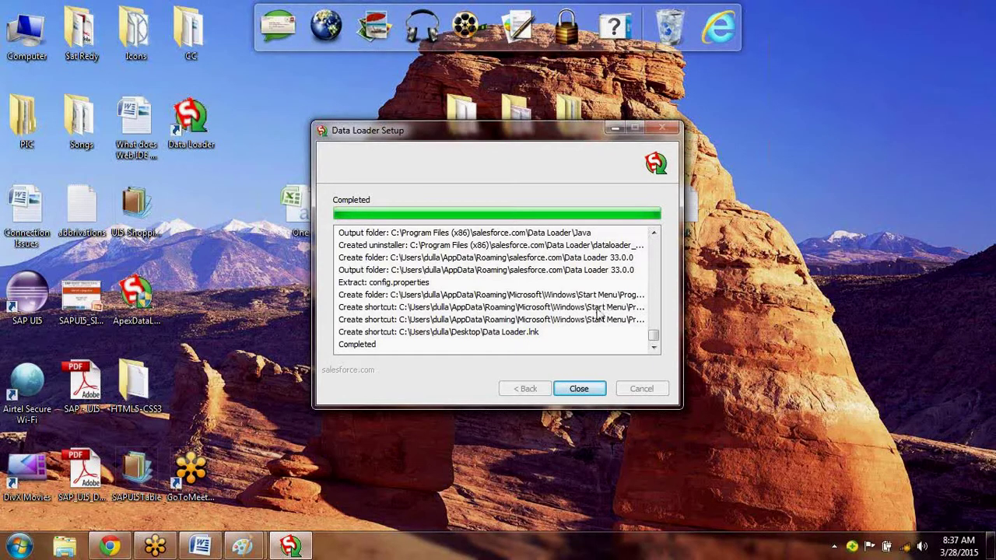
click(580, 389)
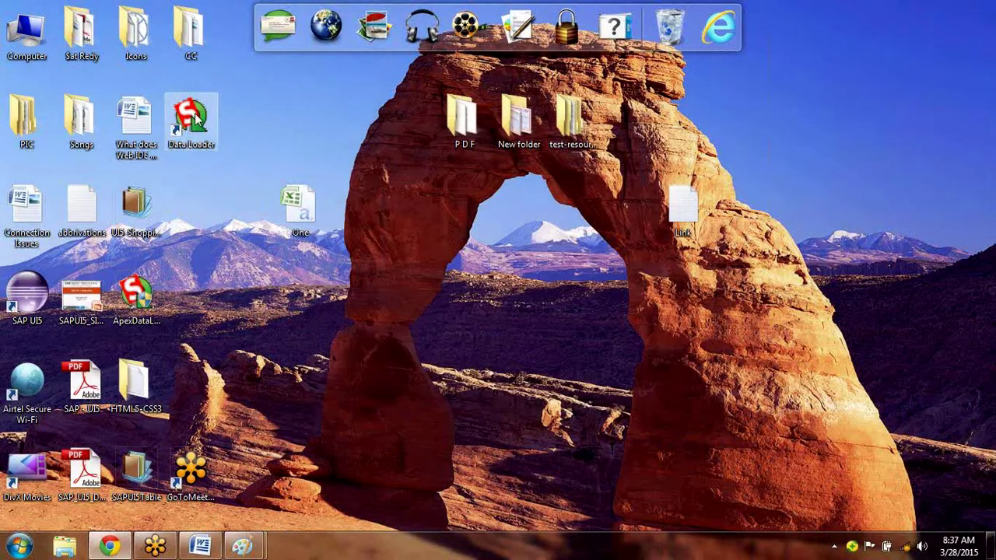
Launch Data Loader 33.0.0 from its desktop shortcut and move the welcome dialog aside.
double_click(194, 117)
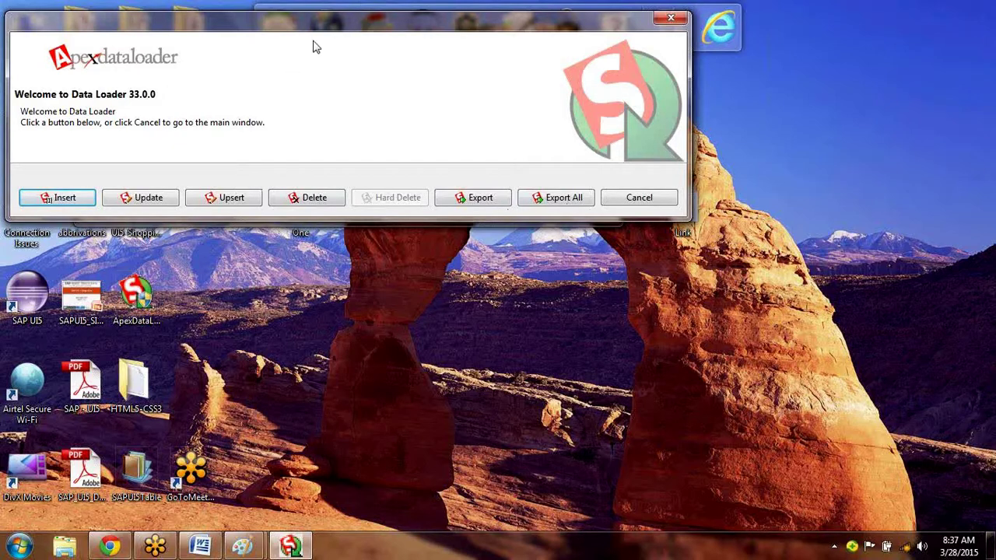
drag(316, 48, 353, 99)
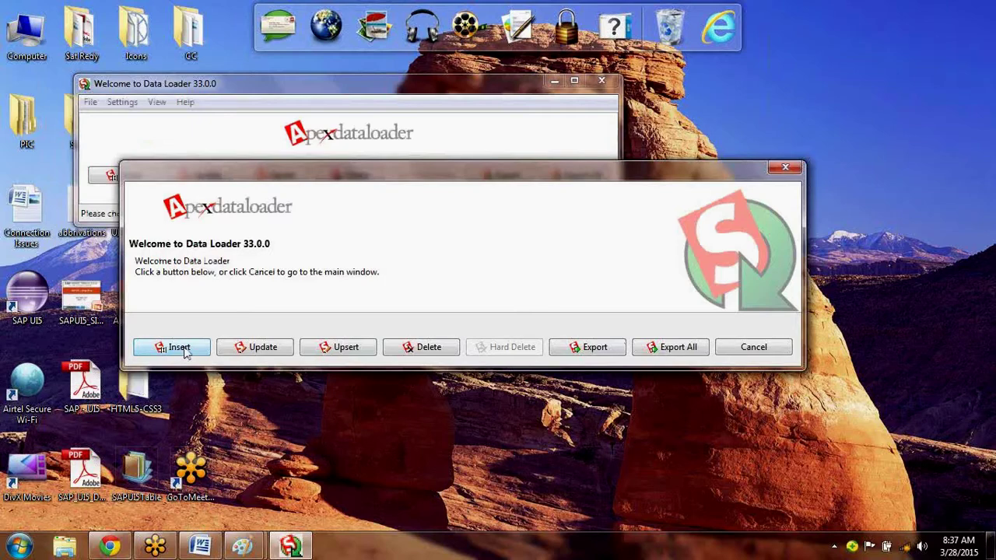
Start an Insert operation and enter the Salesforce account's username on the login step.
click(180, 348)
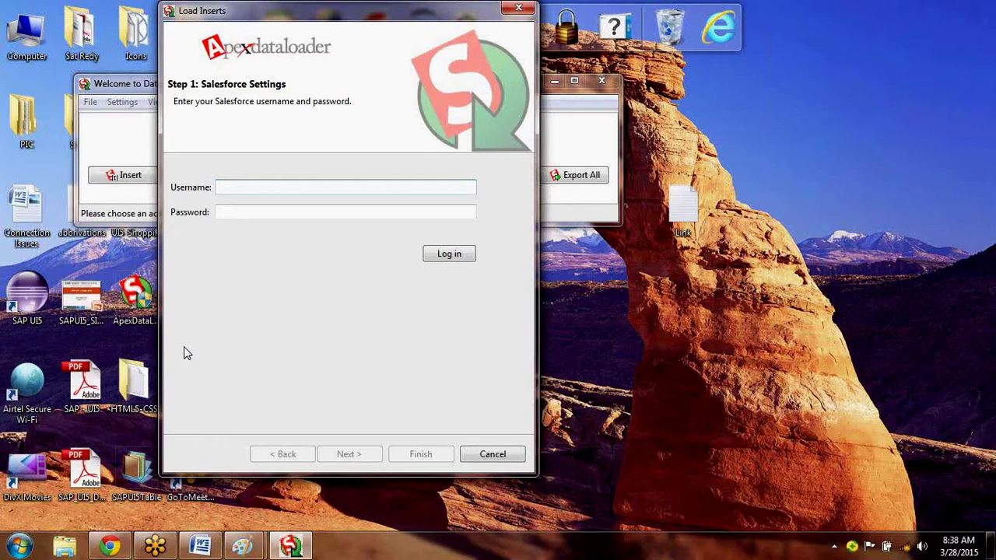
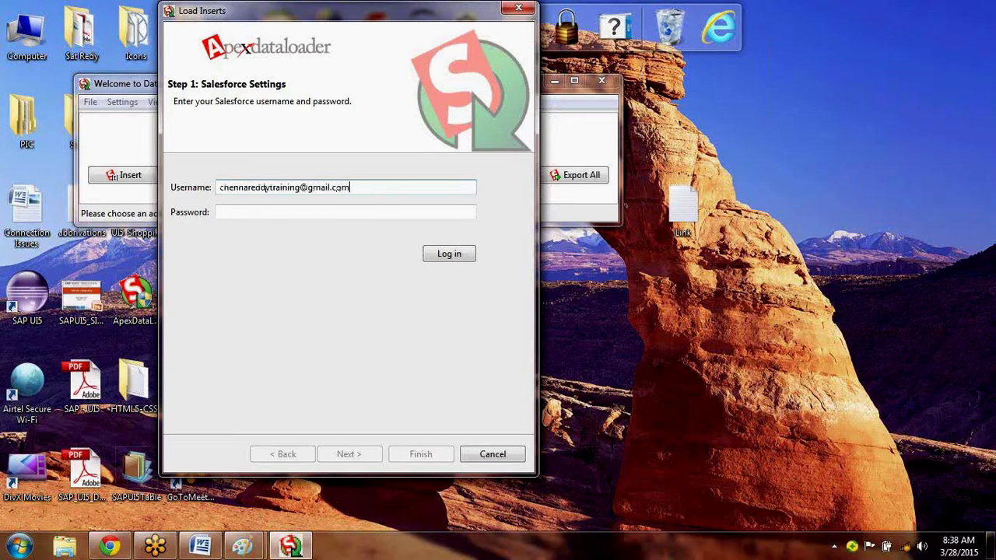
key(Tab)
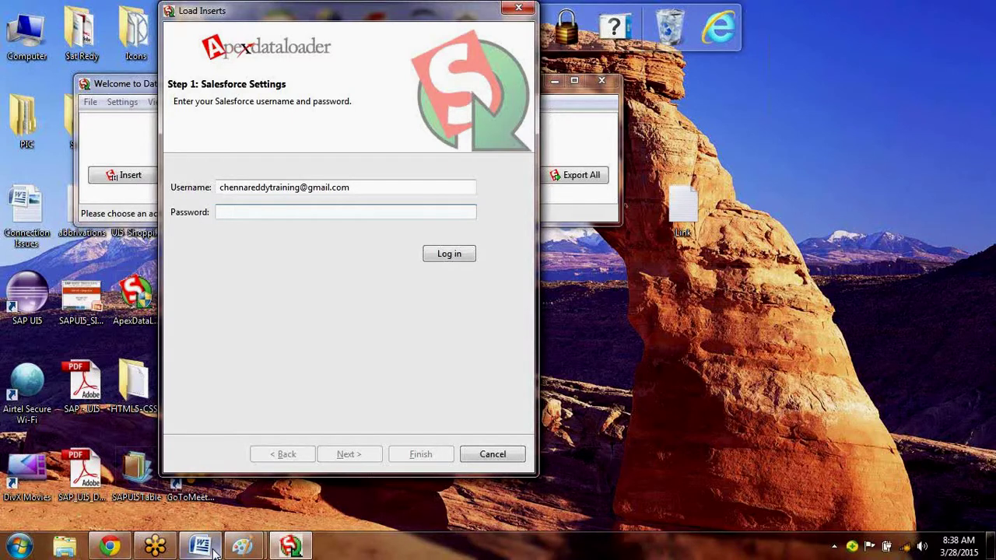
click(215, 551)
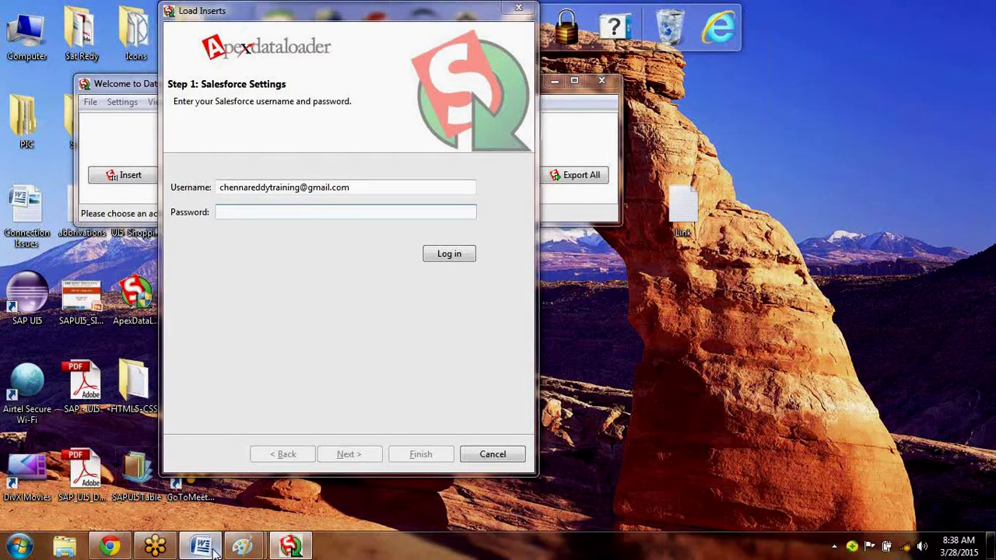
Add the line 'Data Loader PWD = SFPWD + Security Token' to the Word notes and save.
click(216, 551)
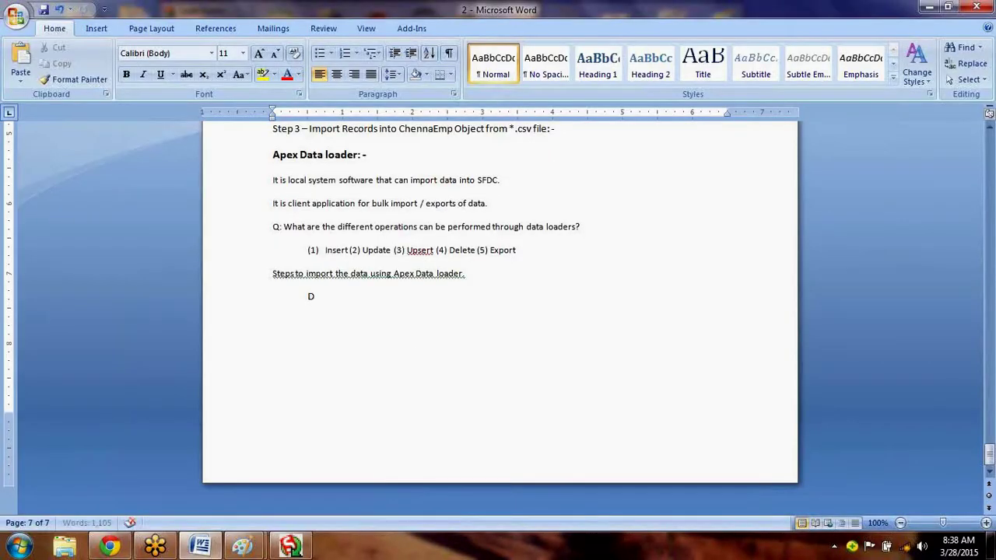
text(Data Loade)
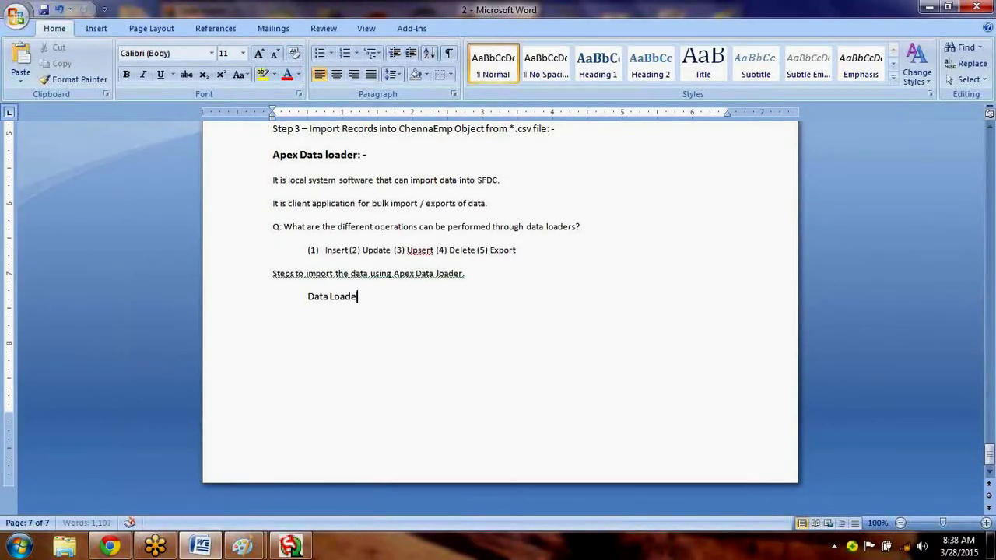
text(r PWD = )
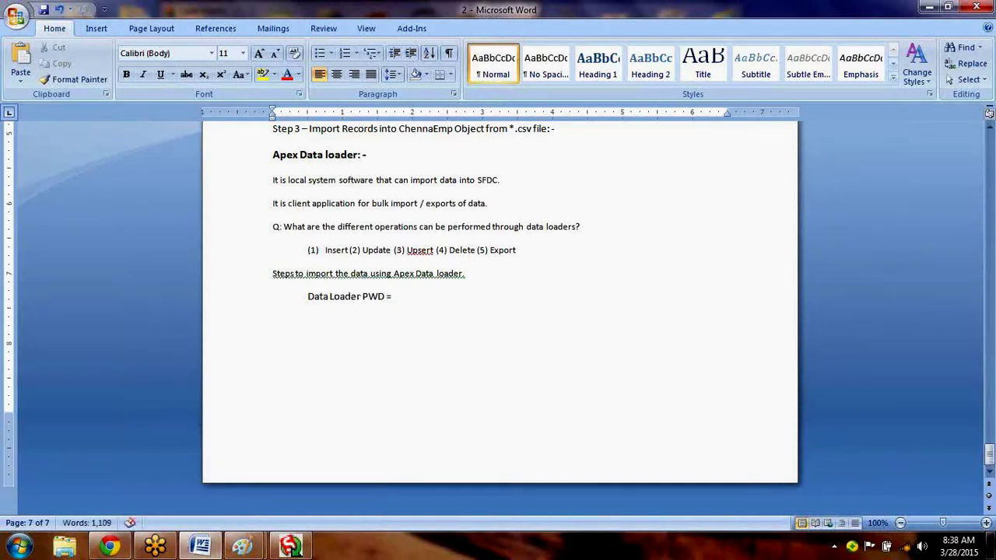
text(SL)
key(BackSpace)
text(FPWD)
text(+ Seucirty)
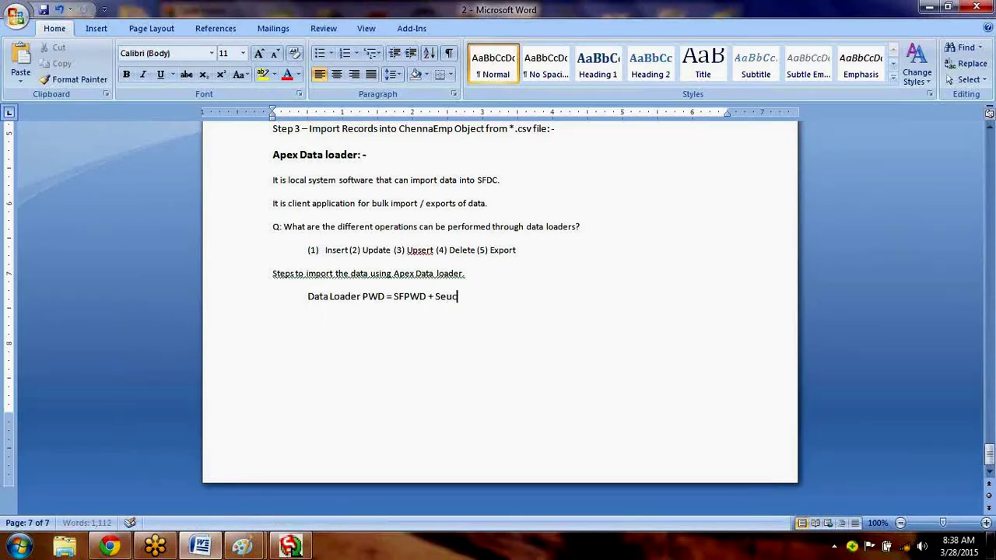
key(BackSpace)
key(BackSpace)
key(BackSpace)
key(BackSpace)
key(BackSpace)
key(BackSpace)
text(curity Token)
key(Return)
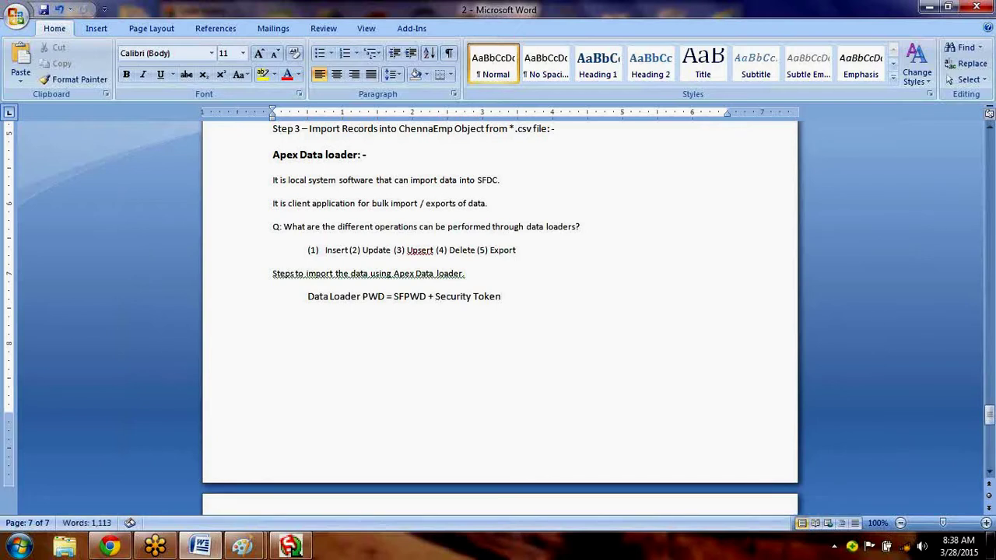
key(ctrl+s)
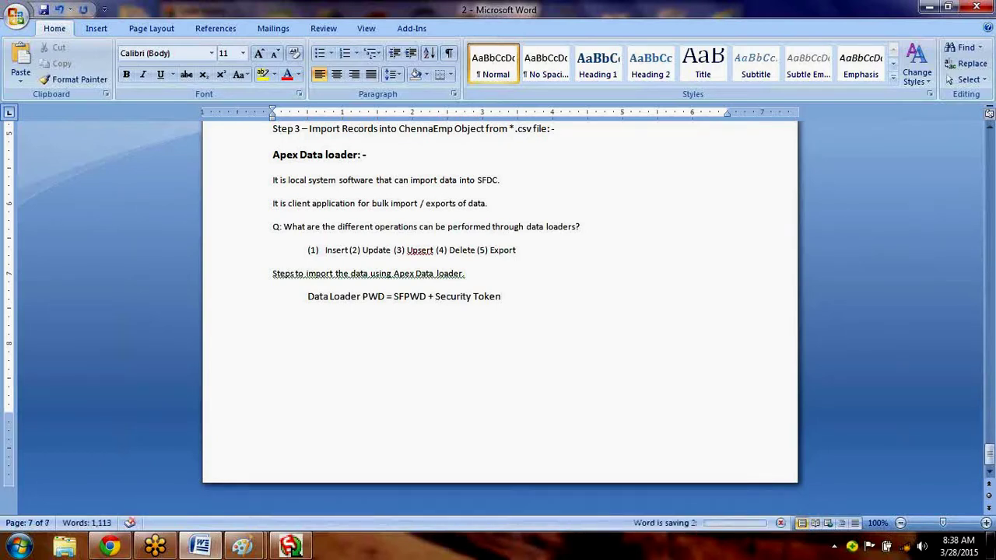
key(alt+Tab)
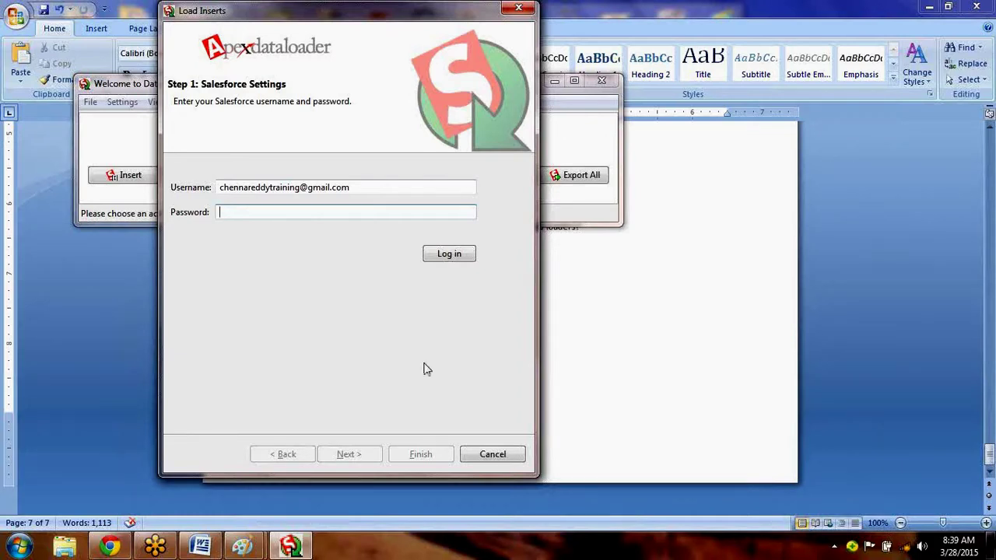
Cancel the Data Loader login and return to the password note in Word.
click(498, 459)
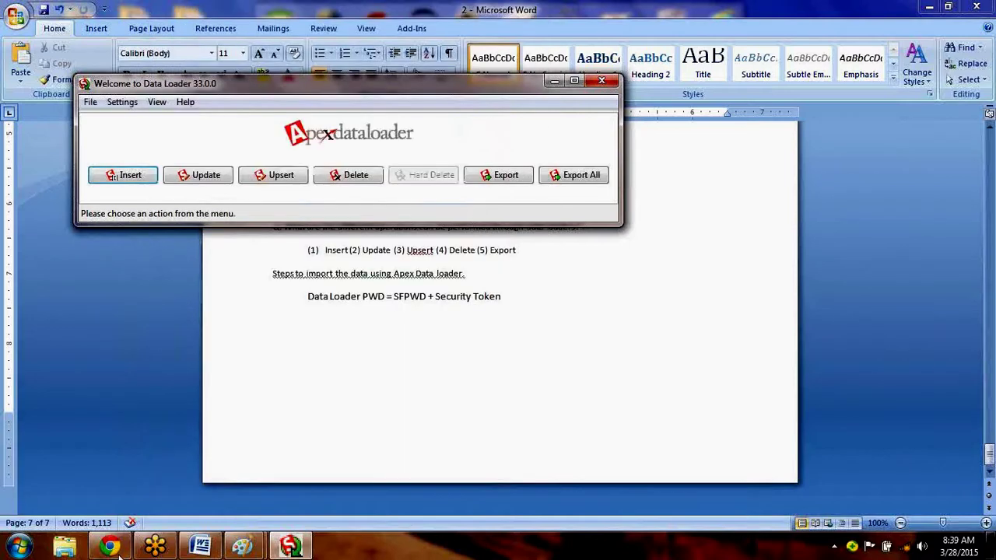
mouse_move(121, 551)
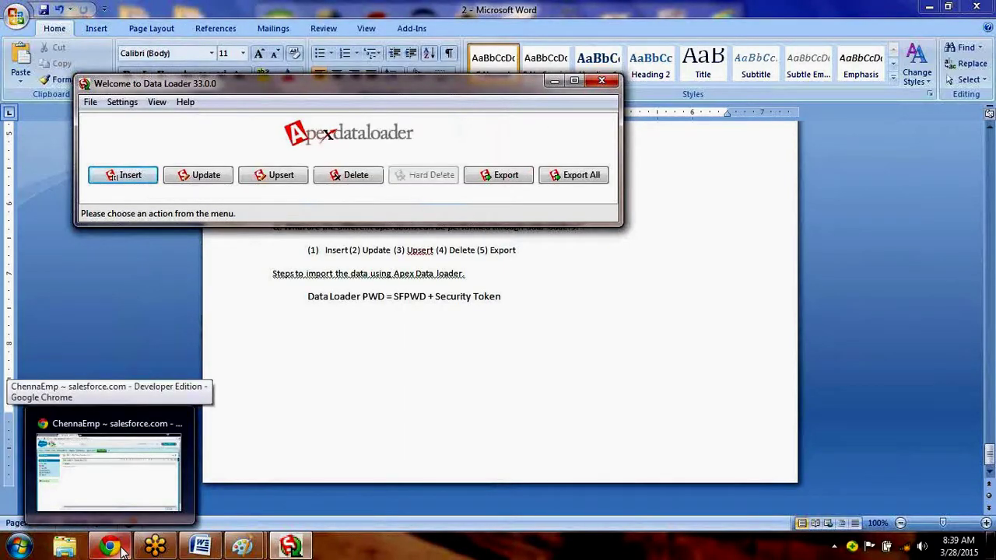
click(120, 551)
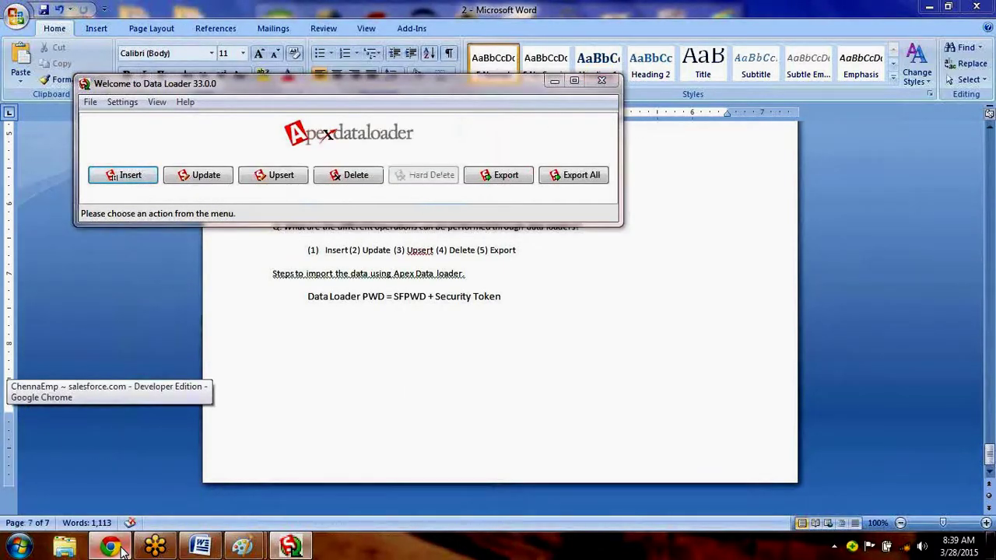
click(120, 551)
key(alt+Tab)
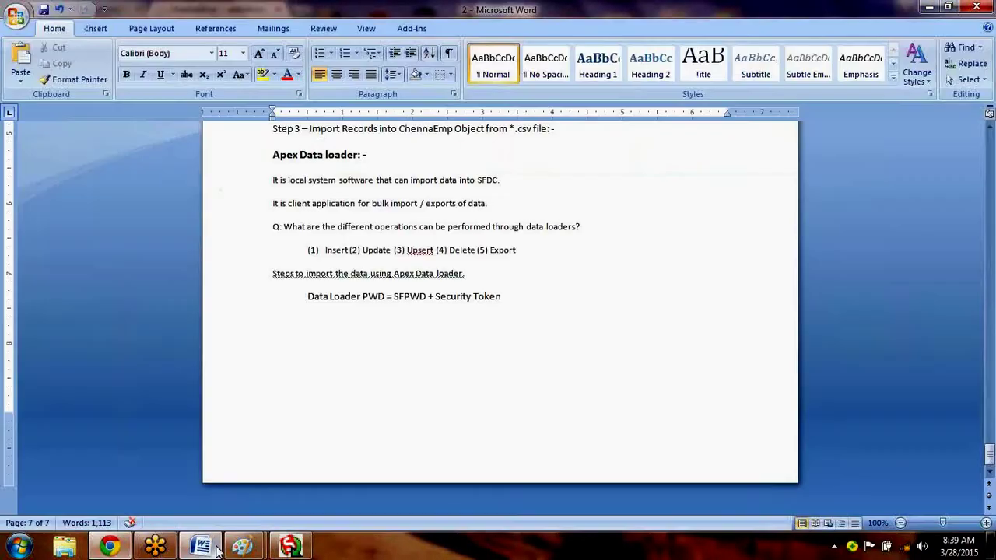
drag(307, 299, 382, 302)
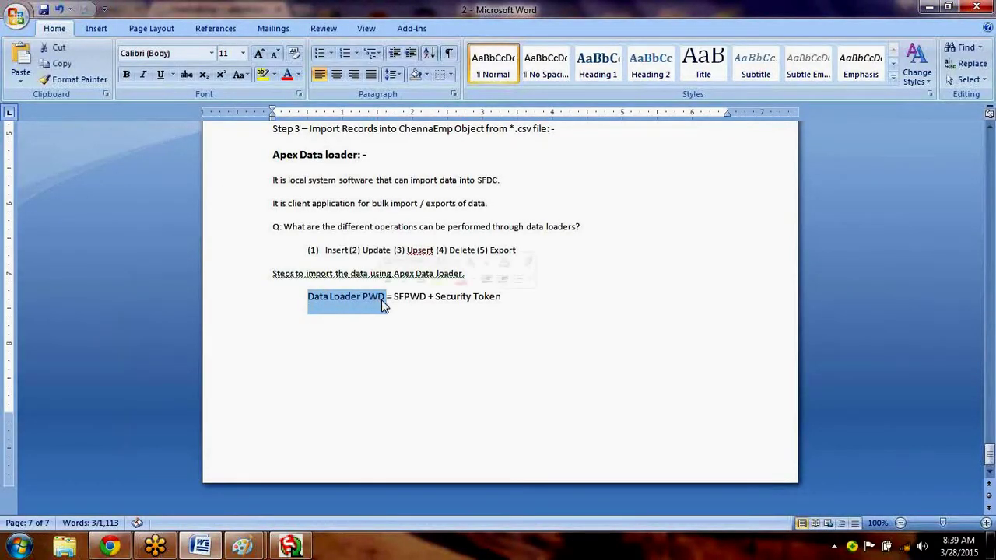
double_click(408, 302)
drag(501, 299, 452, 294)
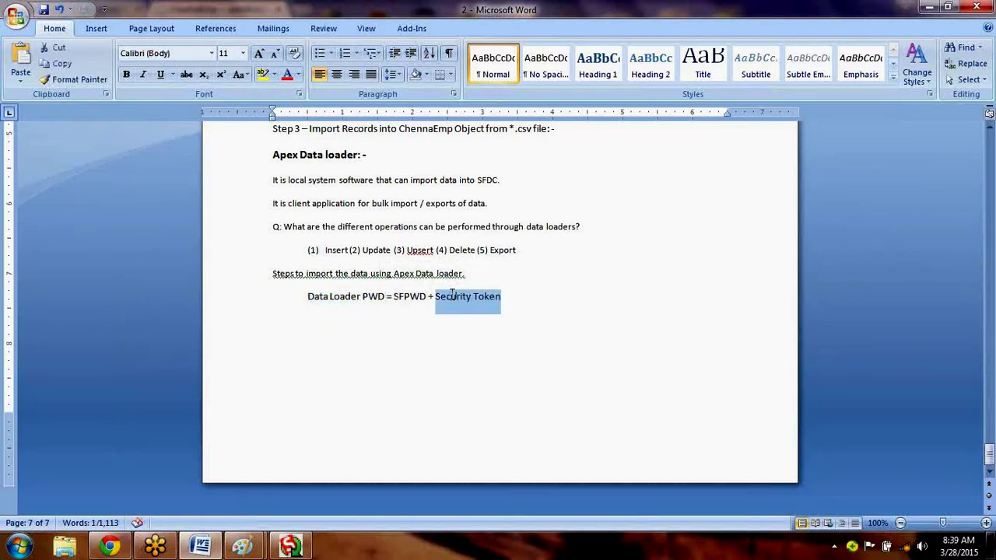
click(434, 295)
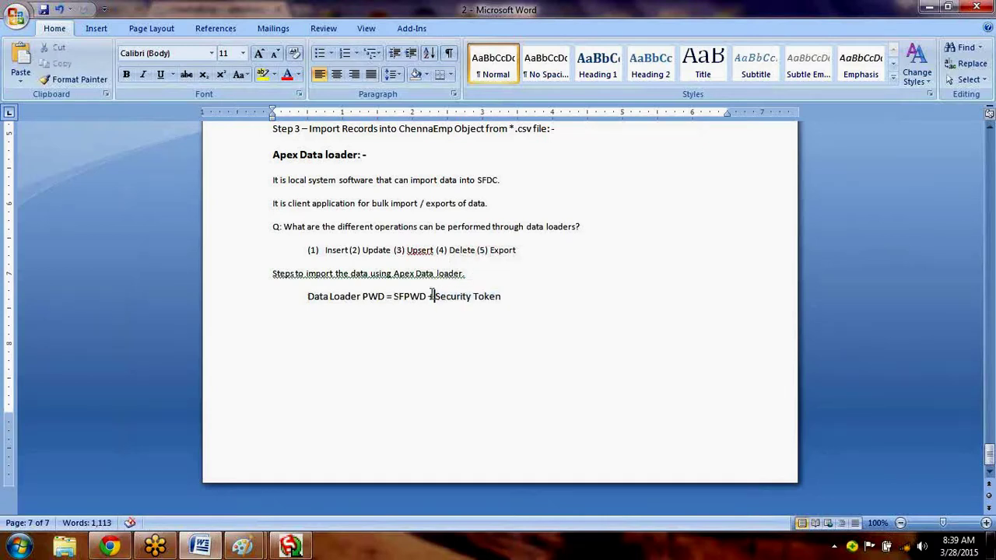
drag(435, 295, 428, 297)
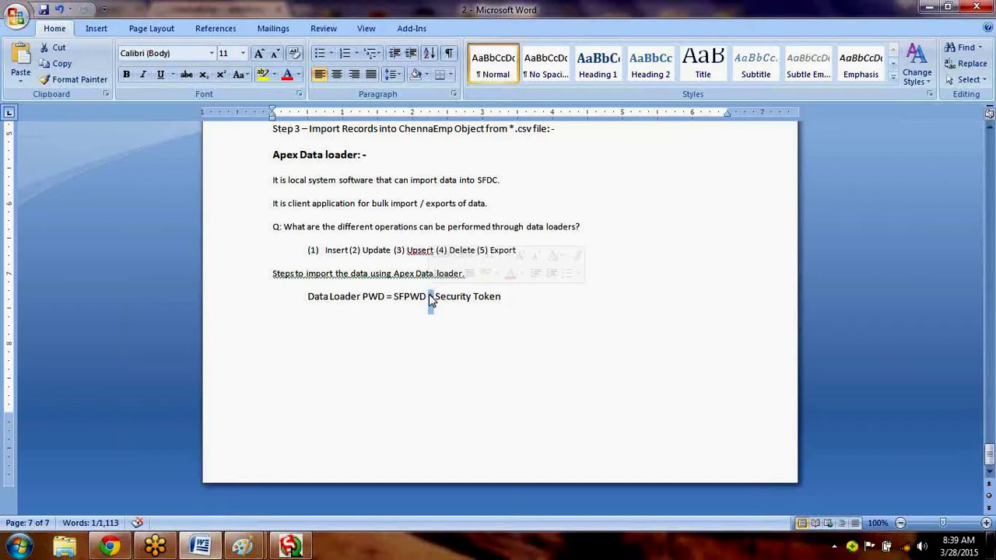
Add example values '(Abc)' after SFPWD and '(X12) = AbcX12' after Security Token.
click(428, 296)
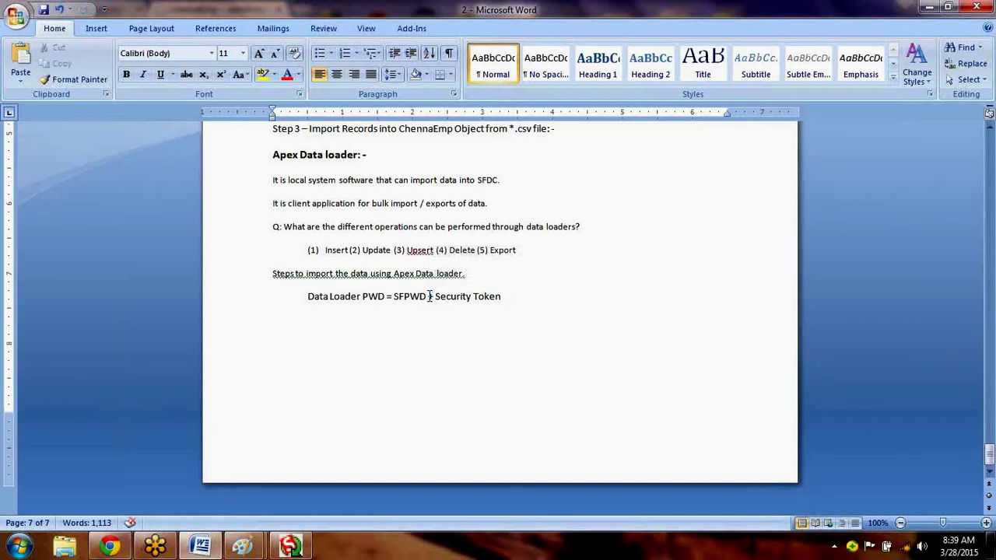
text((Abc))
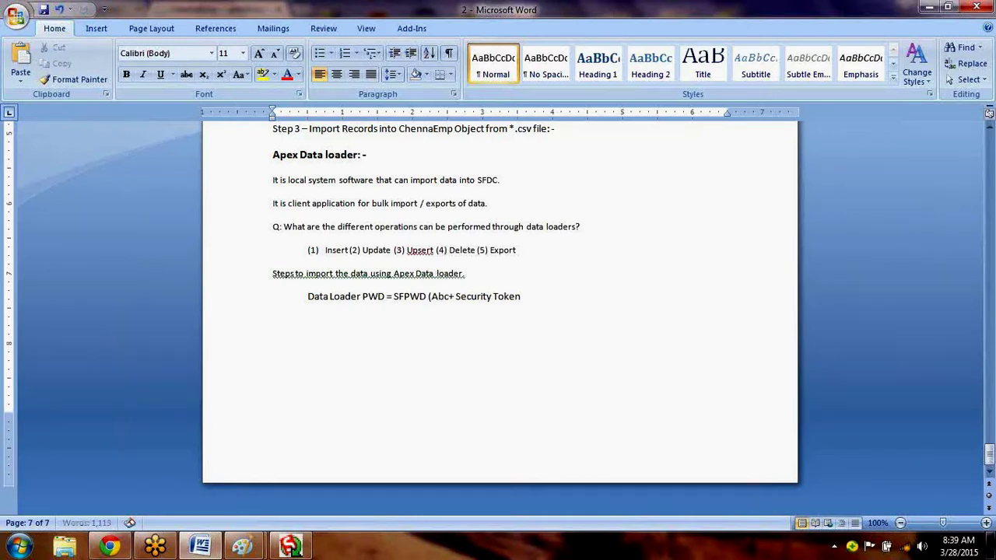
click(537, 299)
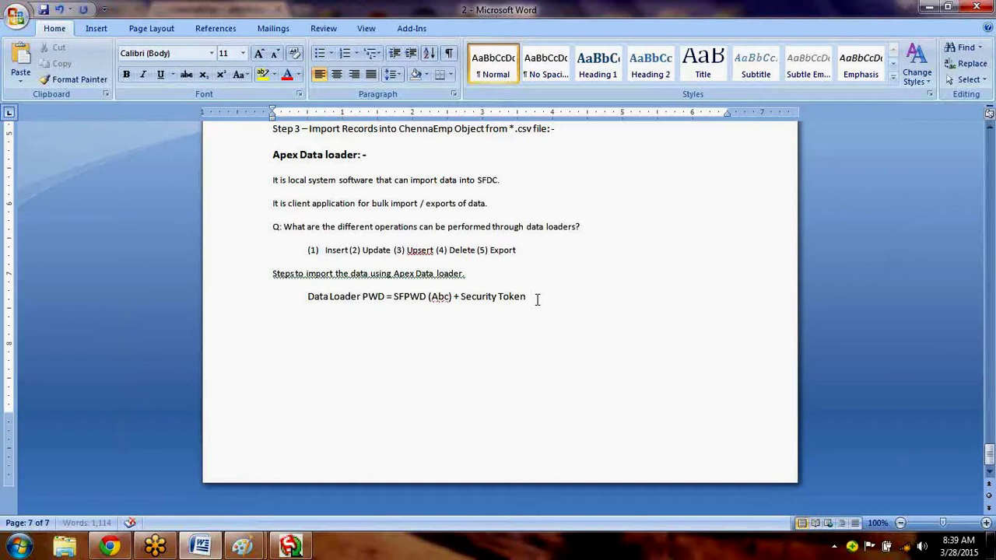
text((X123)
key(BackSpace)
text() = AbcX12)
key(Return)
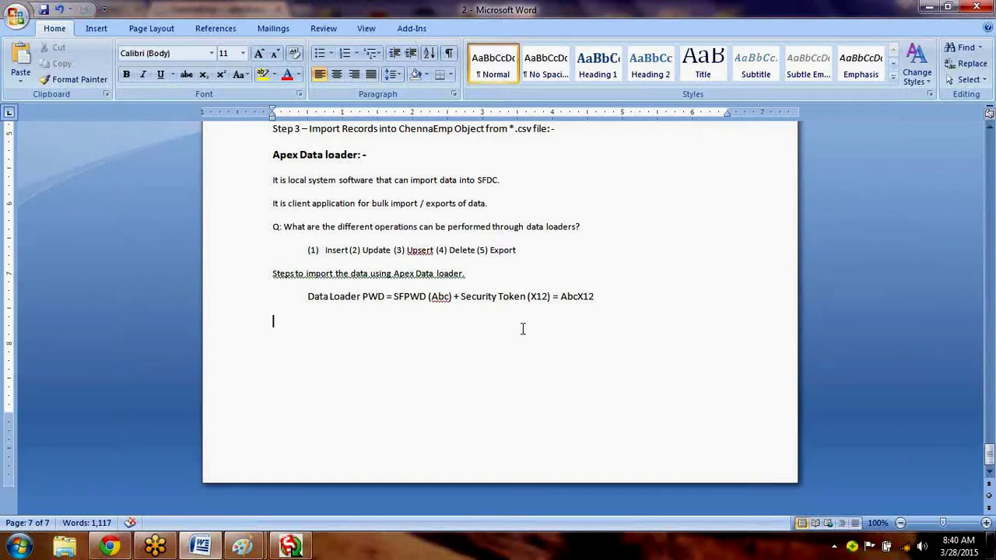
In Salesforce Setup, expand Manage Users and open the All Users list.
click(122, 544)
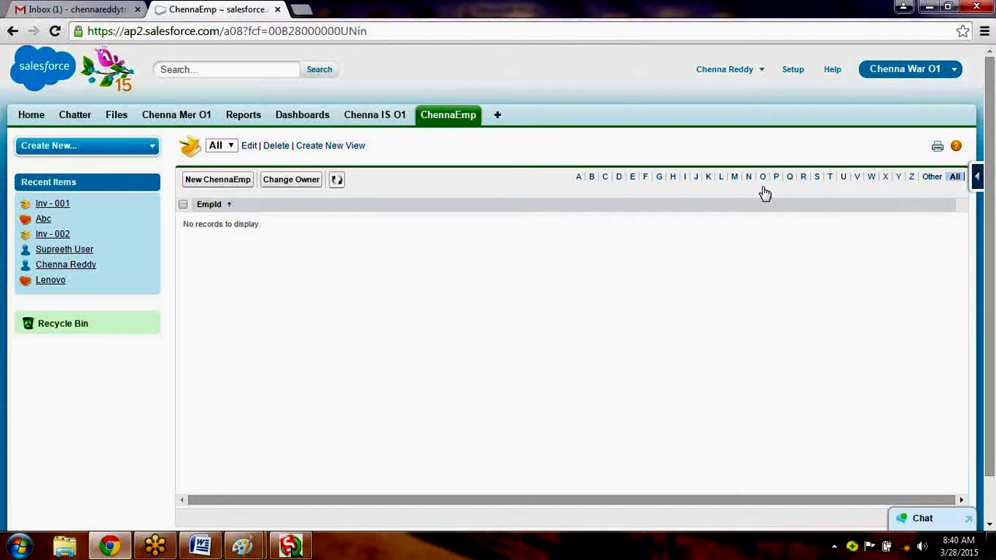
click(790, 73)
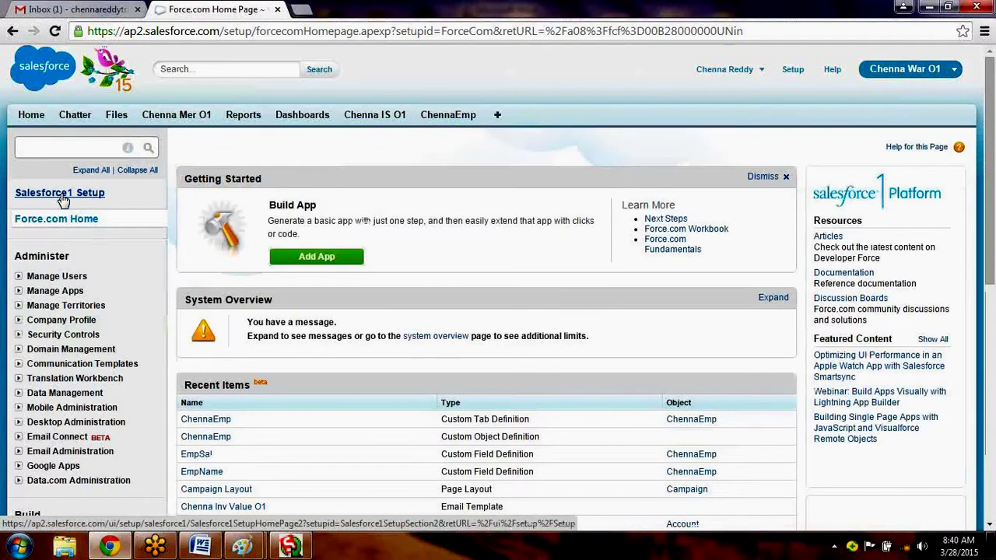
click(19, 276)
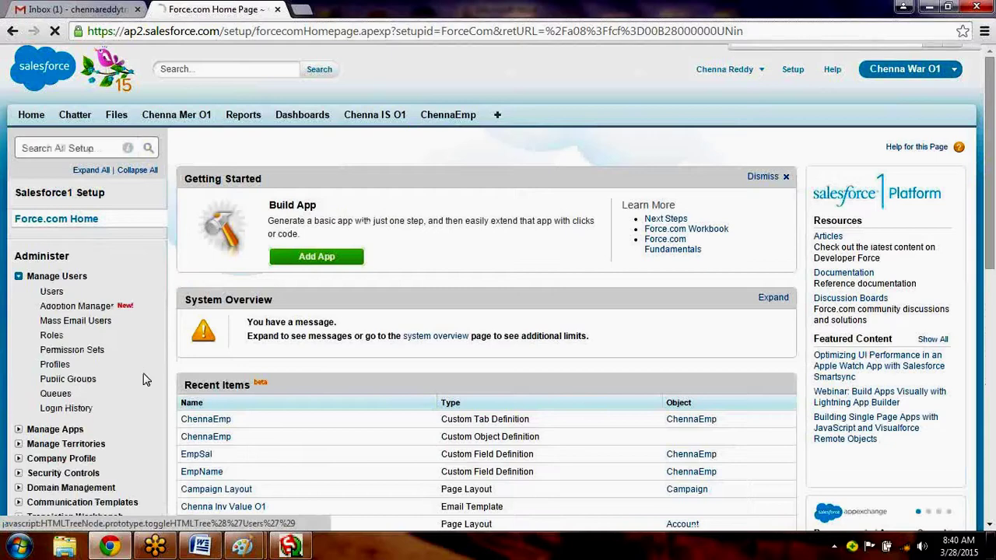
key(ctrl+f)
text(per)
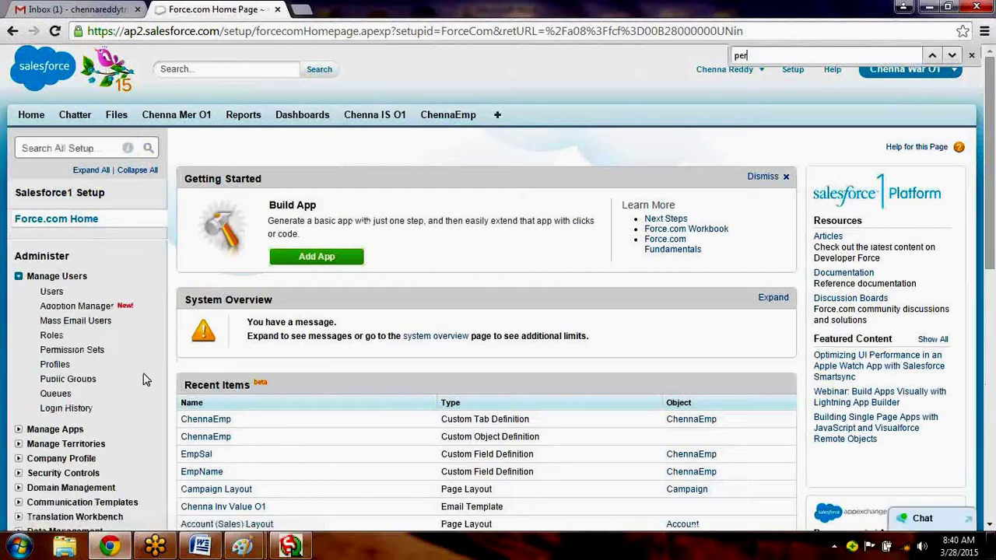
key(BackSpace)
key(BackSpace)
key(BackSpace)
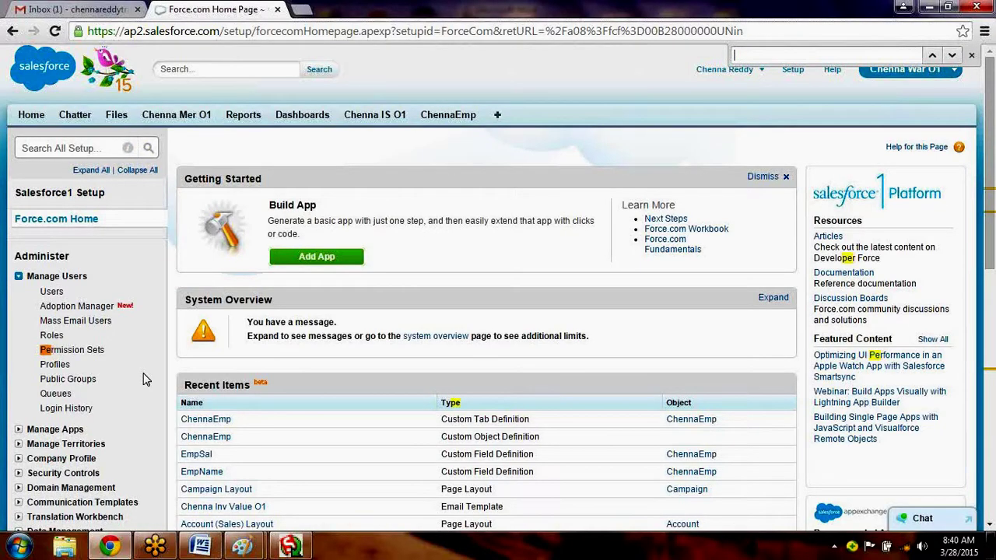
text(p)
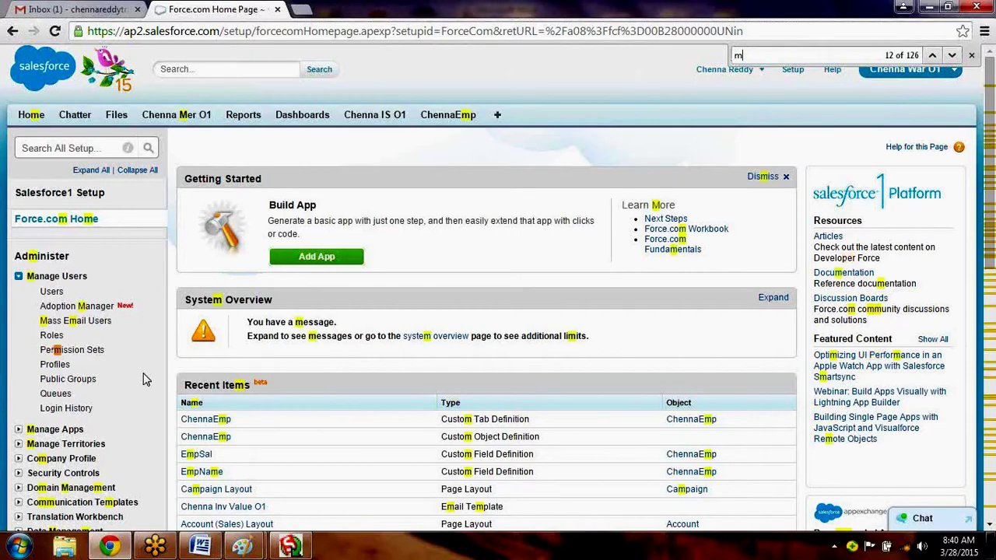
key(BackSpace)
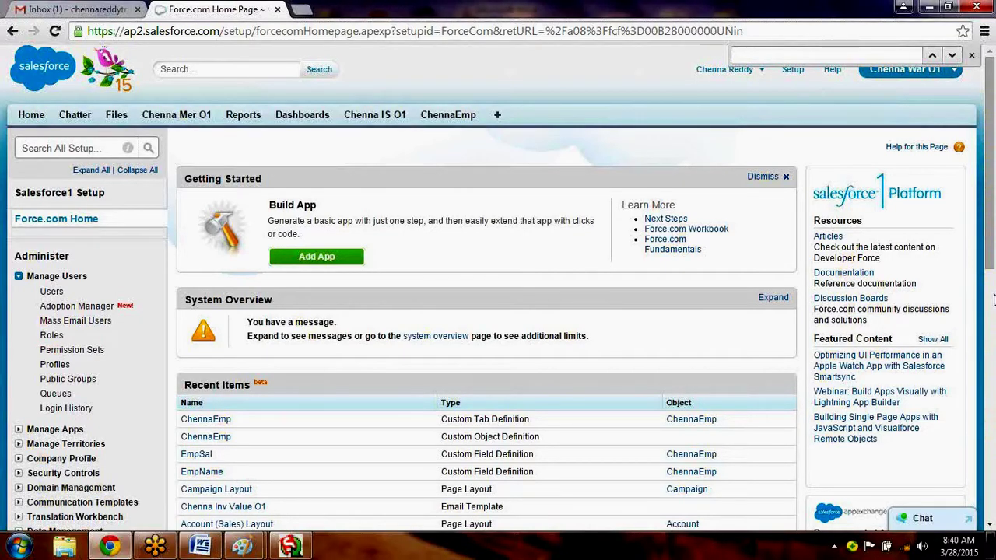
click(994, 300)
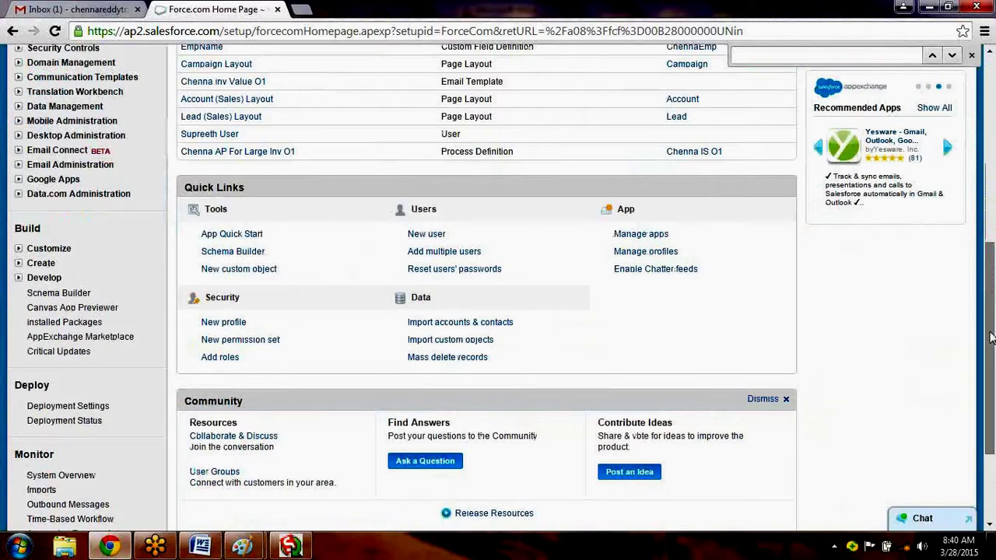
drag(994, 282, 994, 279)
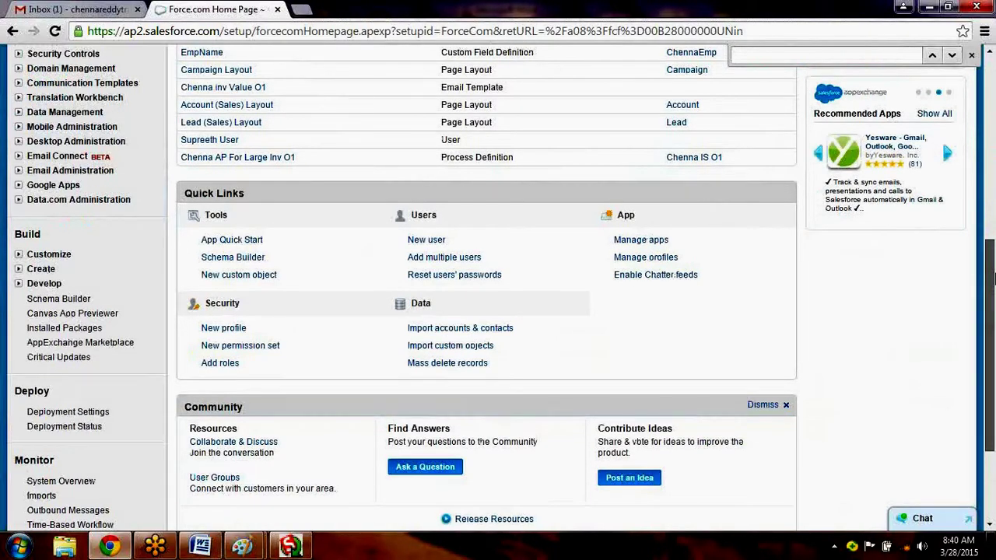
scroll(994, 278, up, 3)
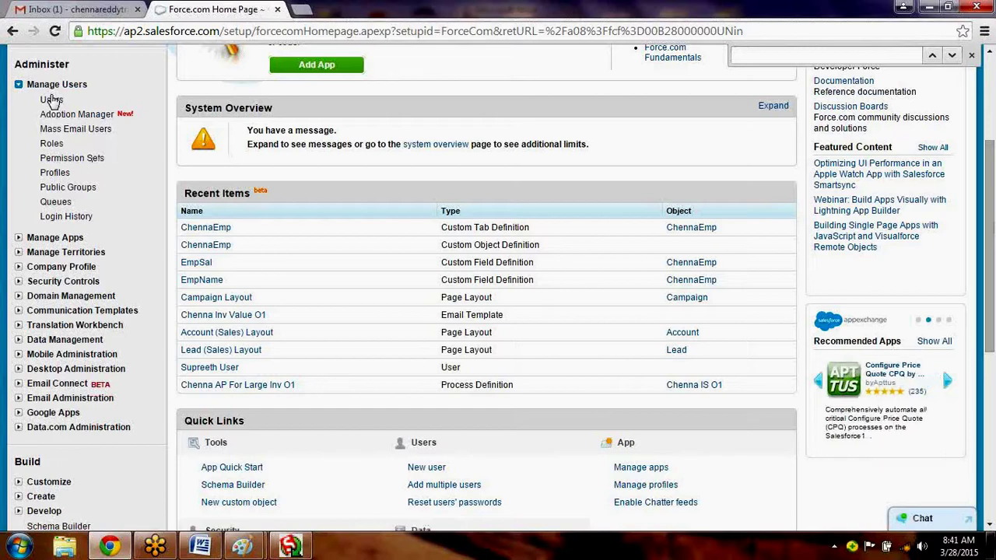
click(51, 100)
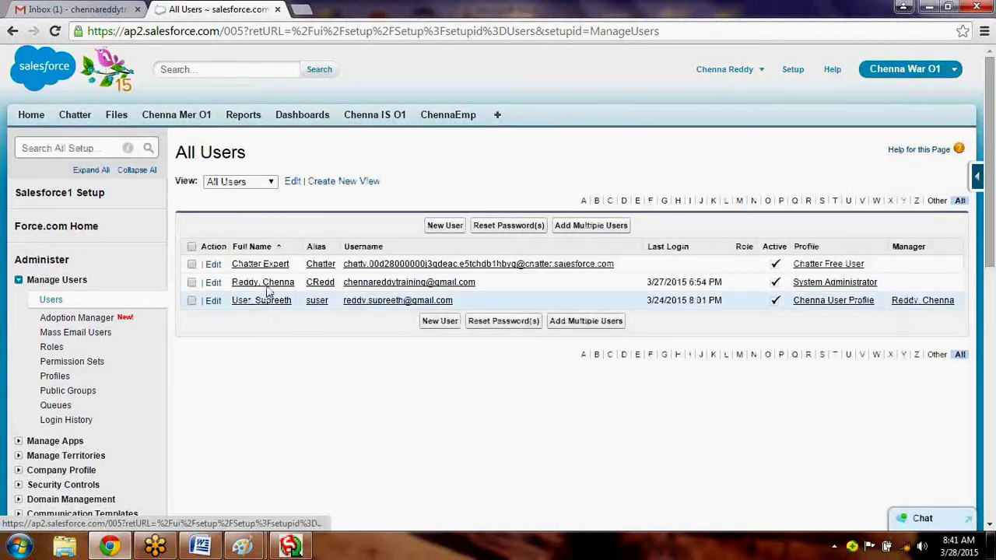
Open the administrator's user record, search the page for 'security', and expand Security Controls.
click(266, 285)
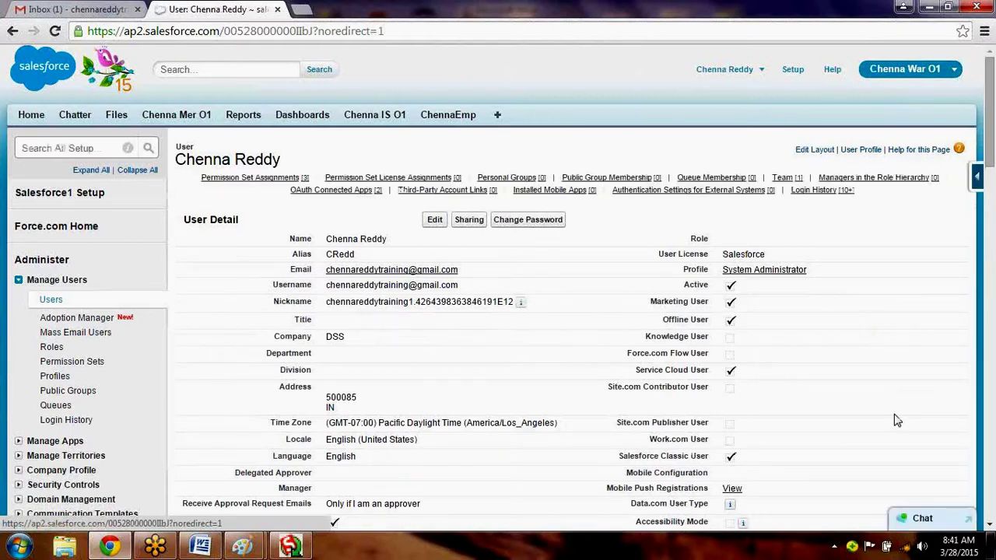
key(ctrl+f)
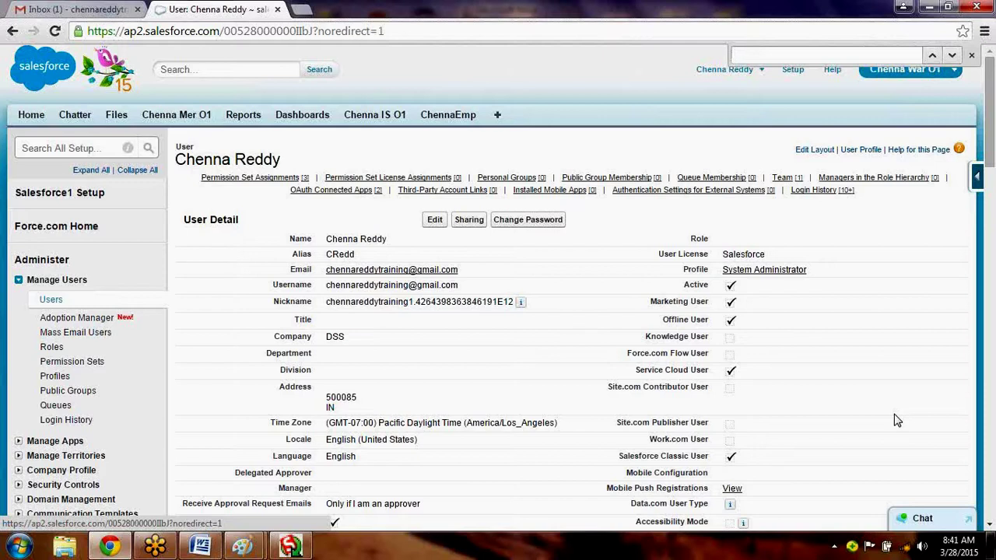
text(securit)
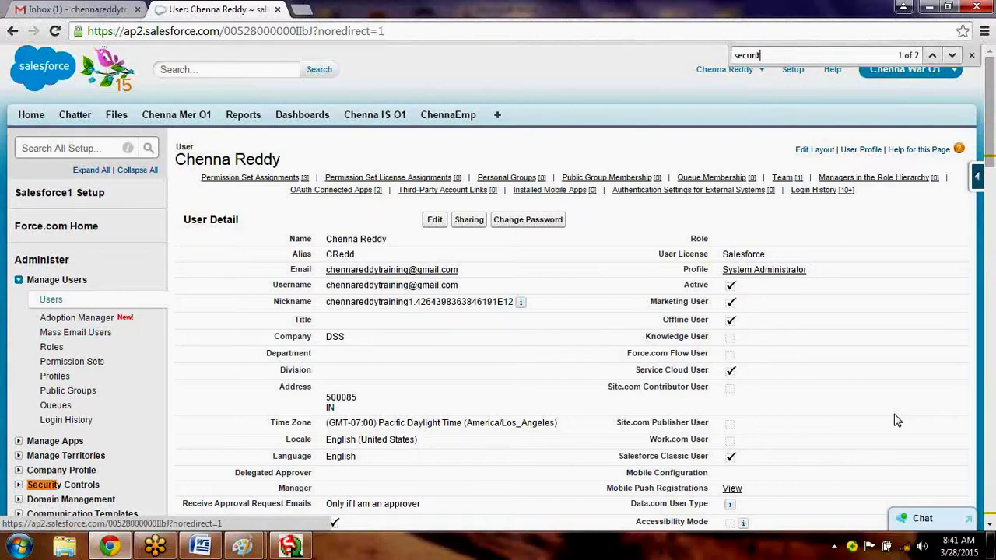
text(y)
key(Return)
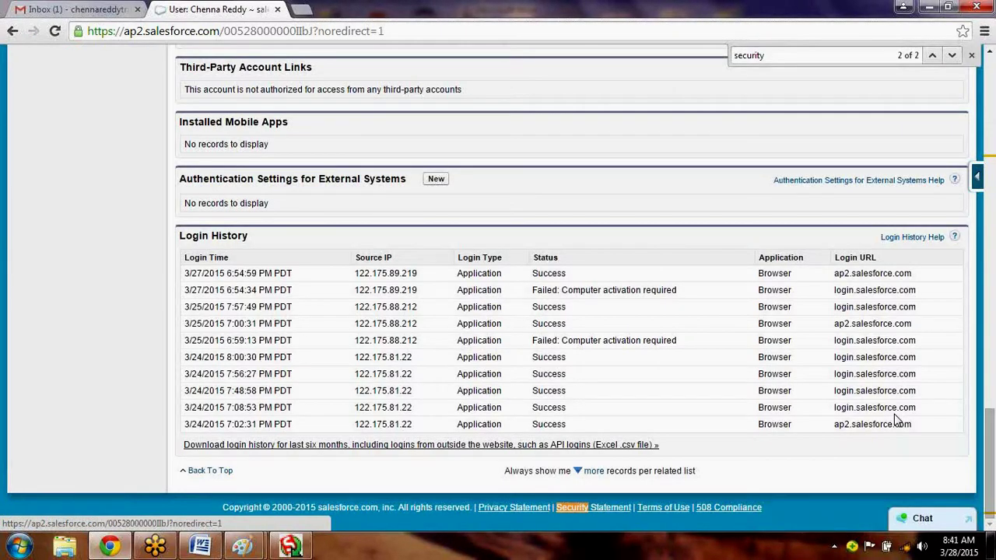
key(Return)
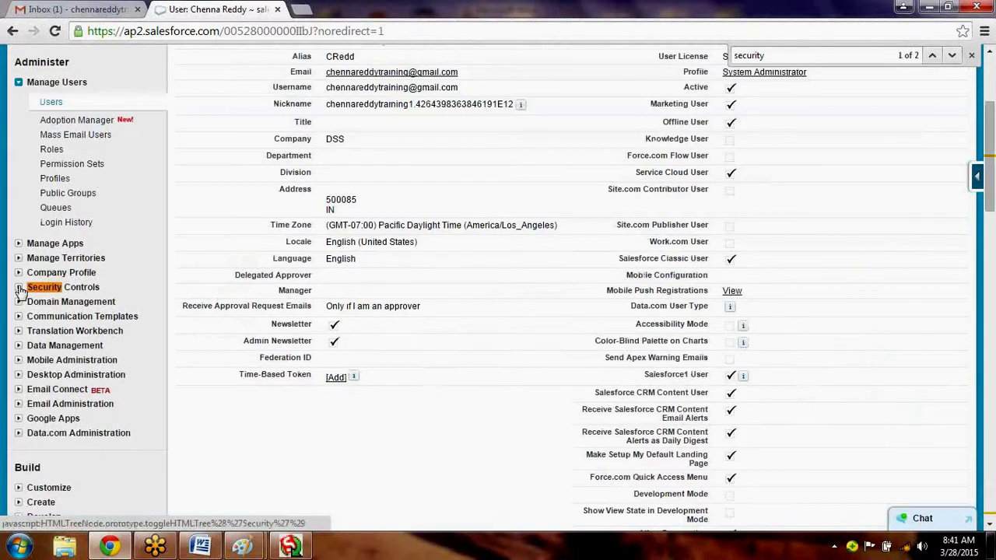
click(19, 288)
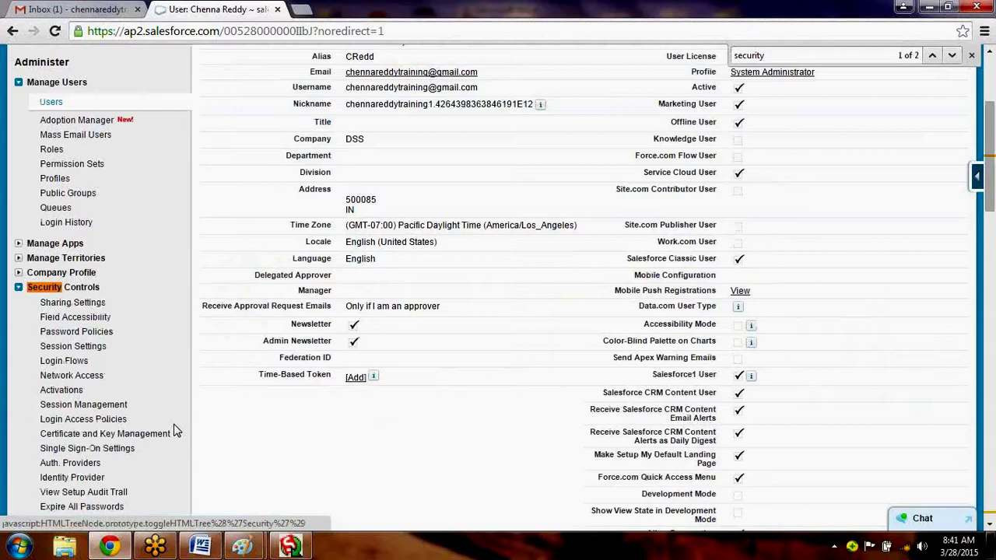
scroll(176, 431, down, 1)
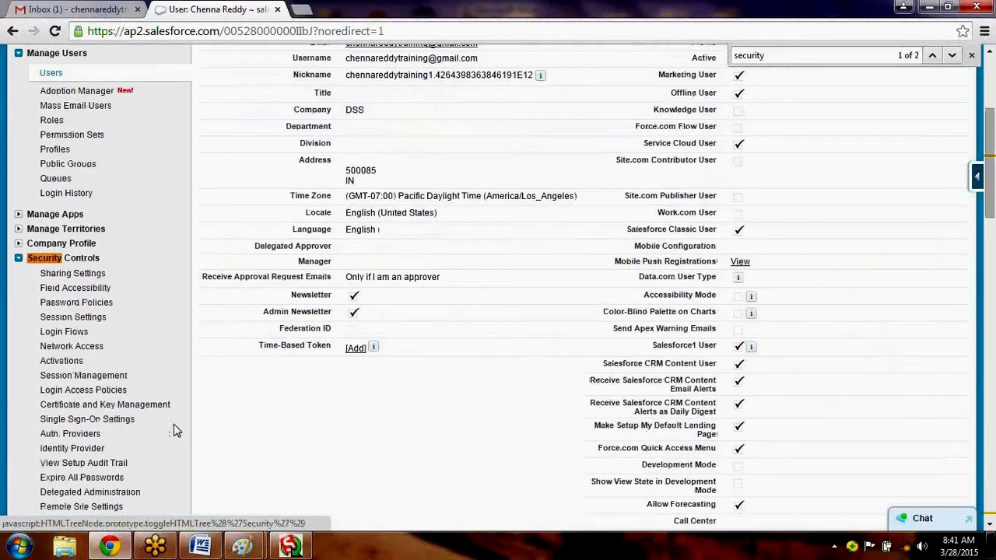
scroll(176, 431, down, 1)
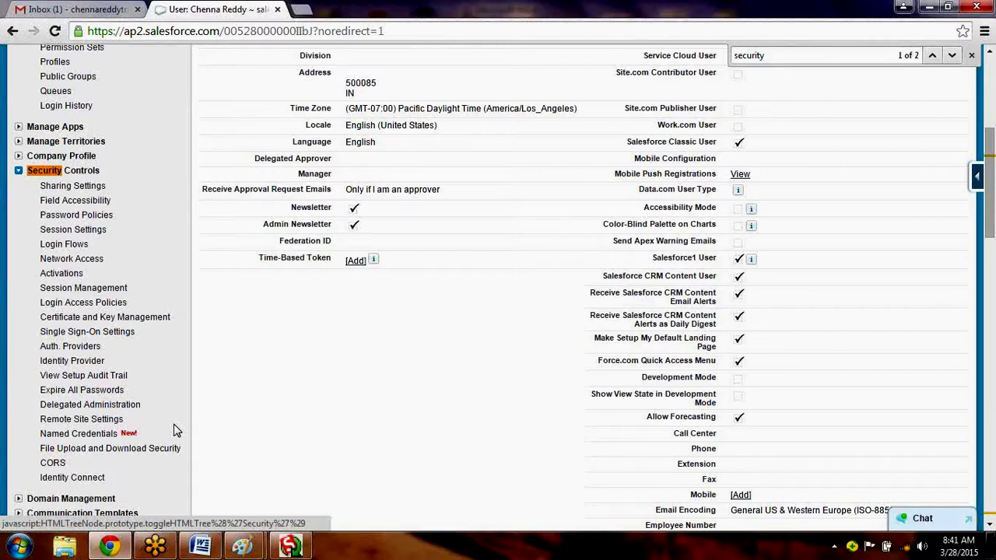
scroll(176, 431, up, 1)
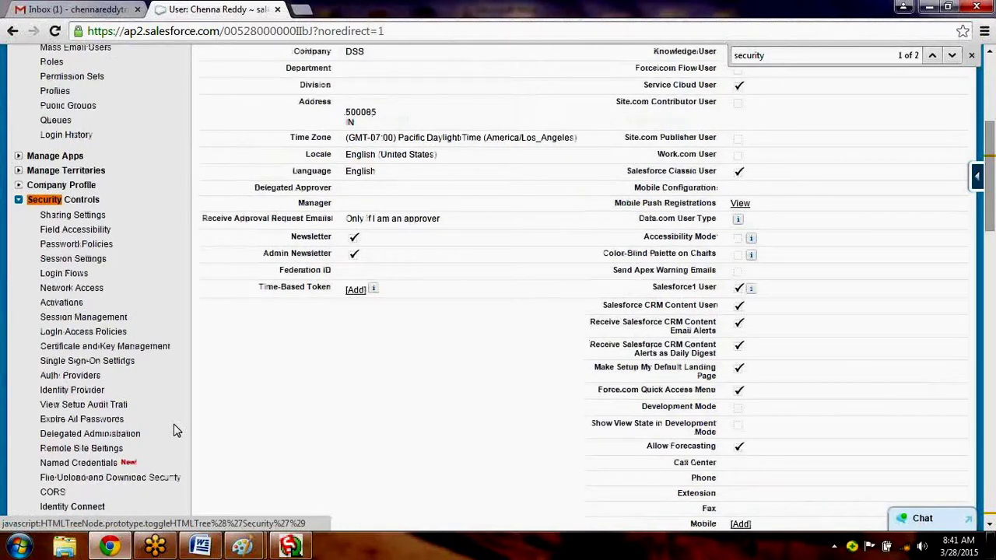
scroll(175, 431, up, 1)
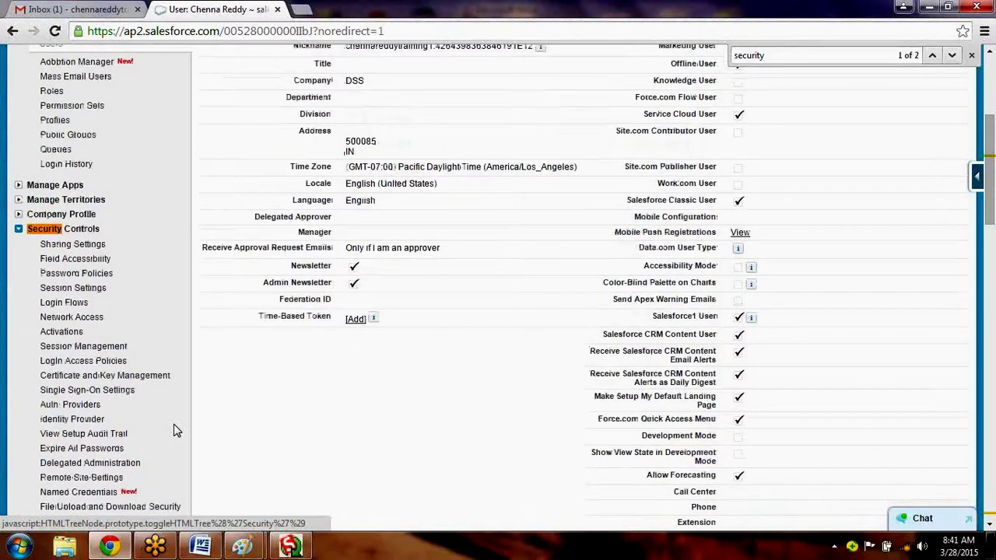
scroll(175, 431, up, 5)
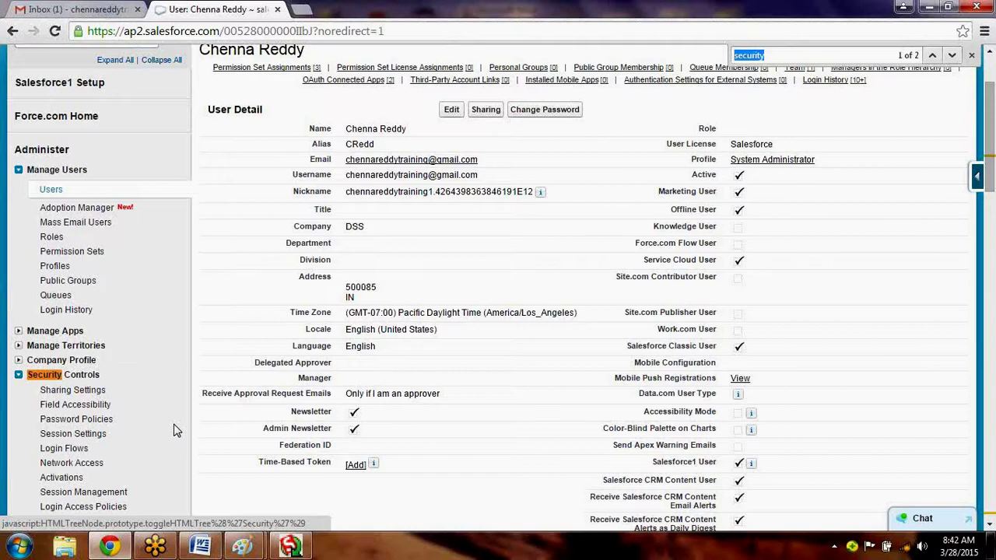
Search the page for the Personal Groups section, then collapse Security Controls.
text(personal a)
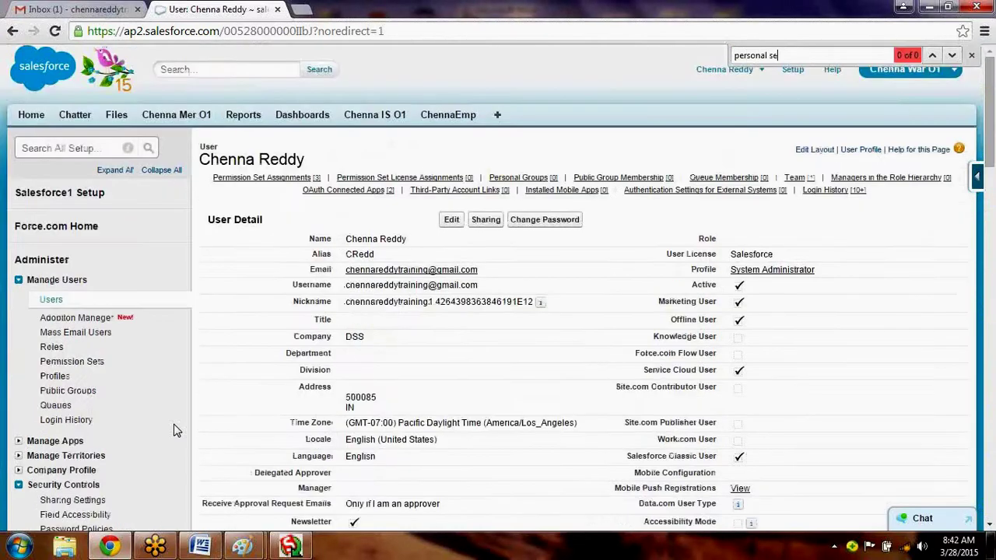
key(BackSpace)
key(BackSpace)
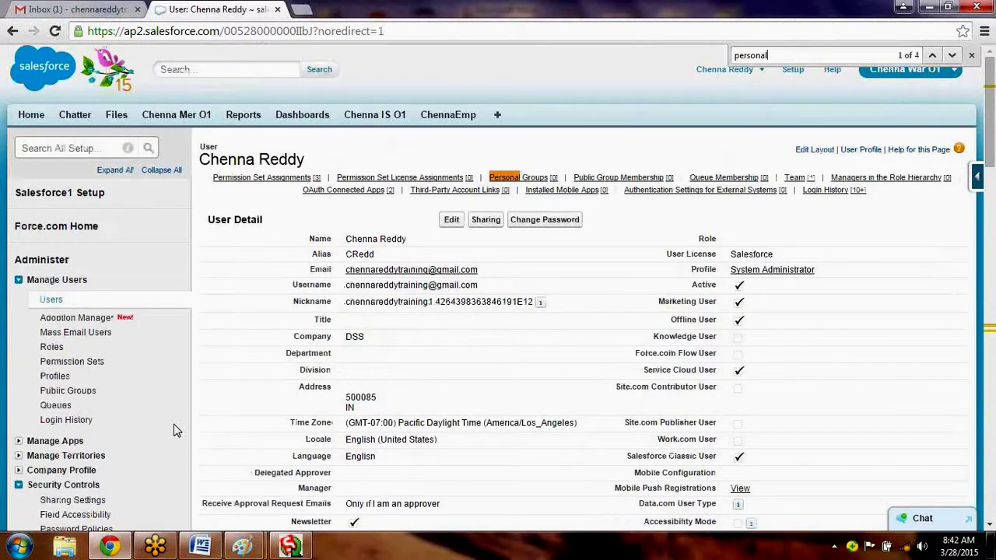
text(ad)
key(BackSpace)
key(BackSpace)
key(BackSpace)
key(Return)
key(Return)
key(Return)
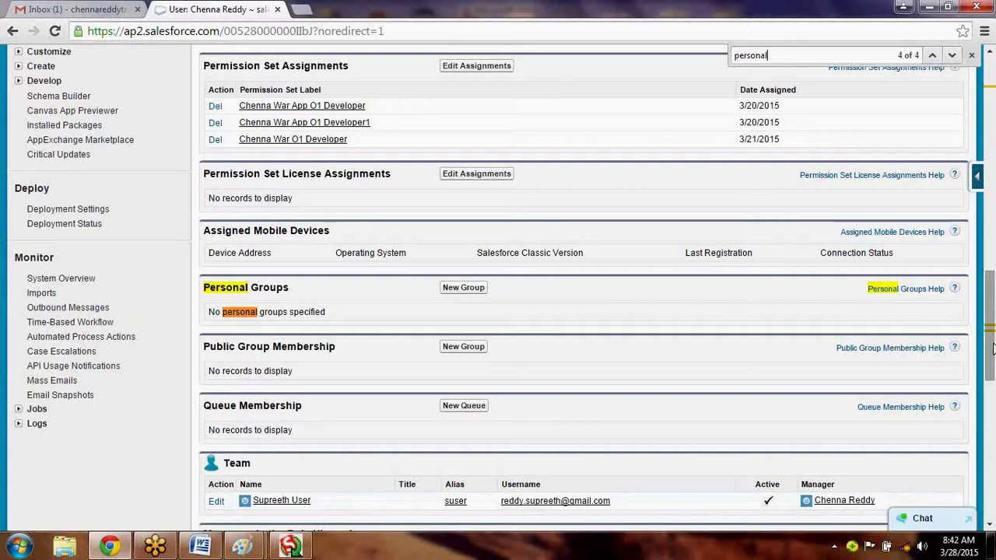
scroll(991, 348, up, 1)
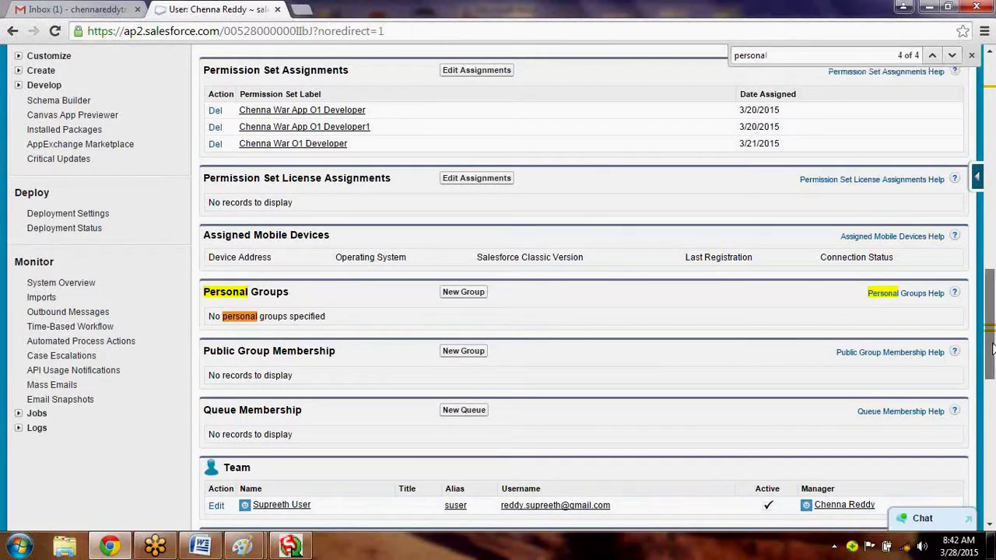
drag(992, 348, 991, 459)
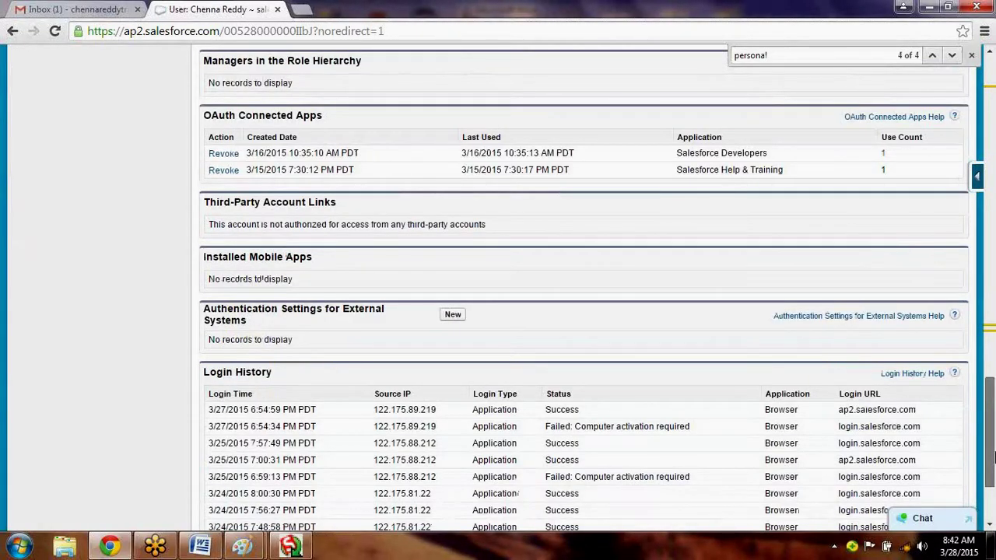
scroll(15, 304, up, 15)
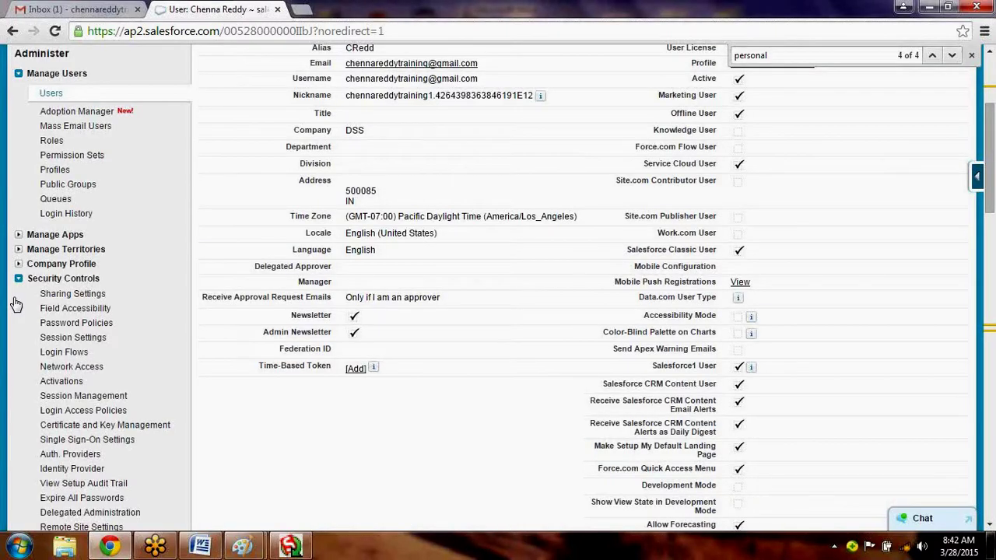
click(17, 277)
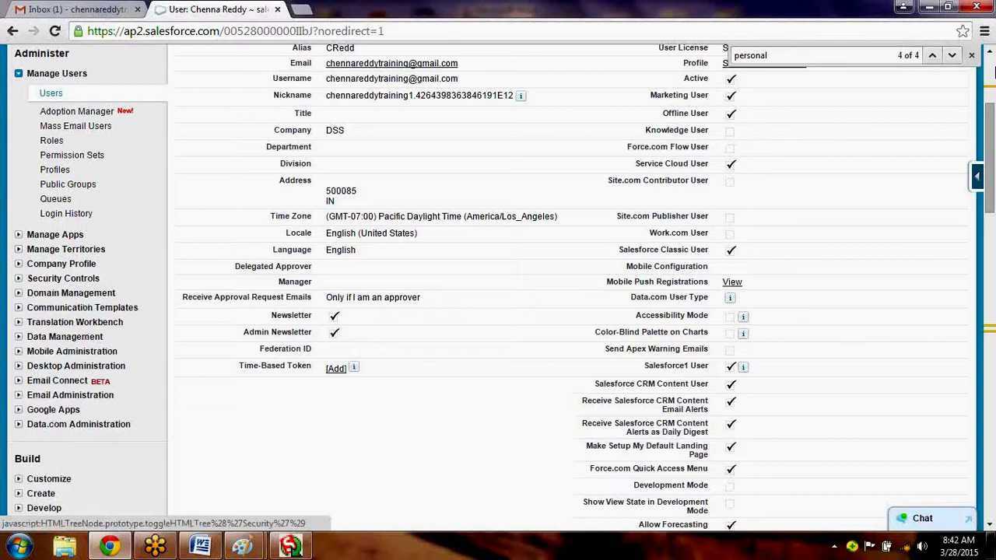
Re-expand Security Controls and search the page for 'token' to find the Time-Based Token field.
key(ctrl+f)
text(s)
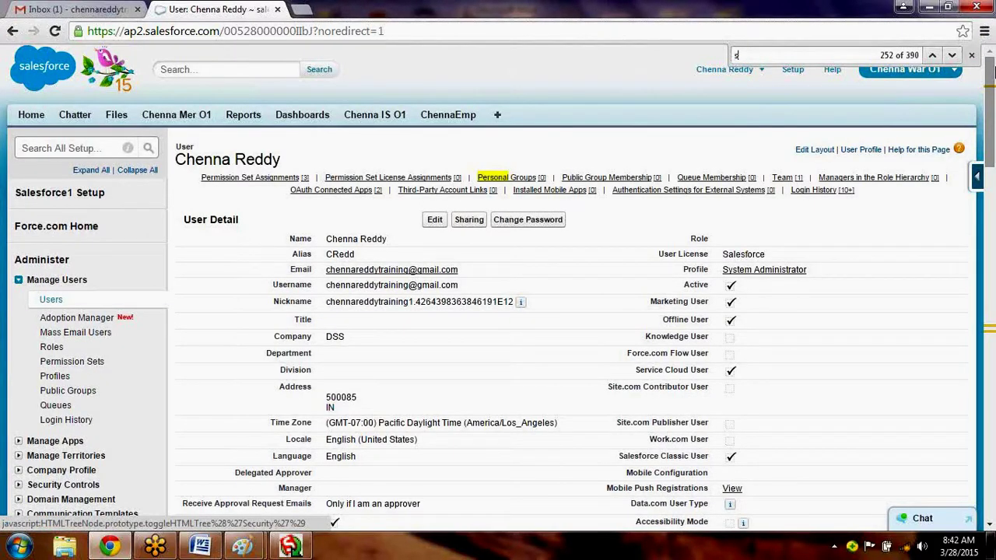
text(er)
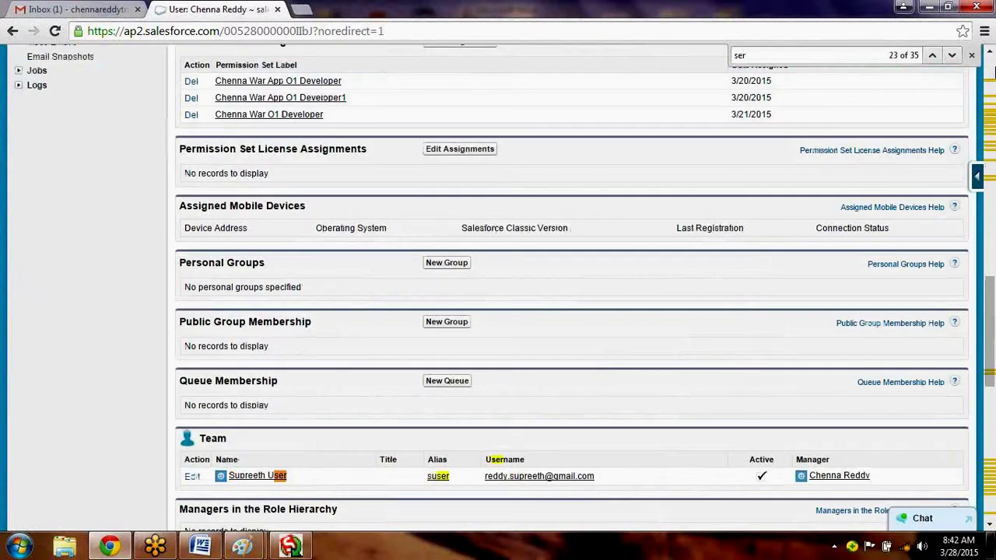
key(BackSpace)
text(c)
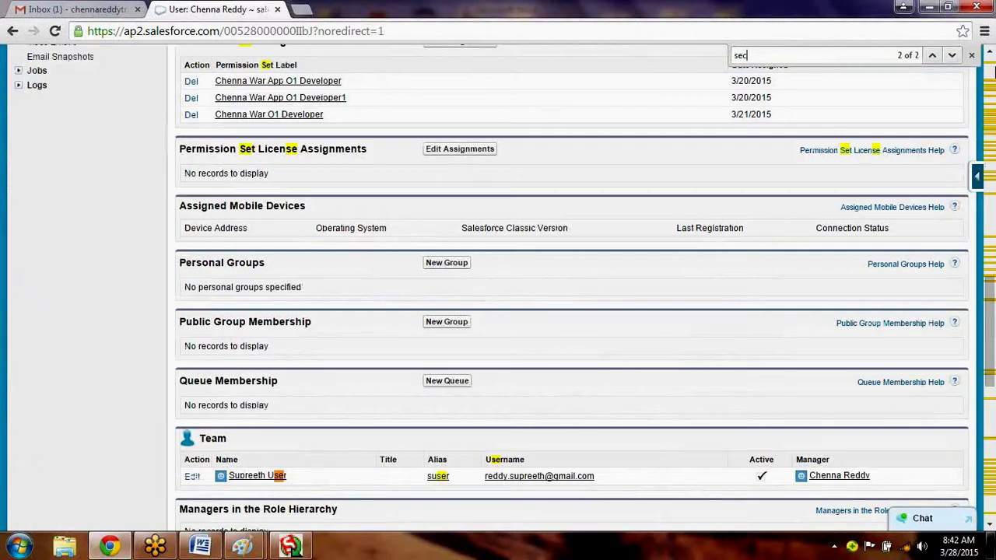
text(u)
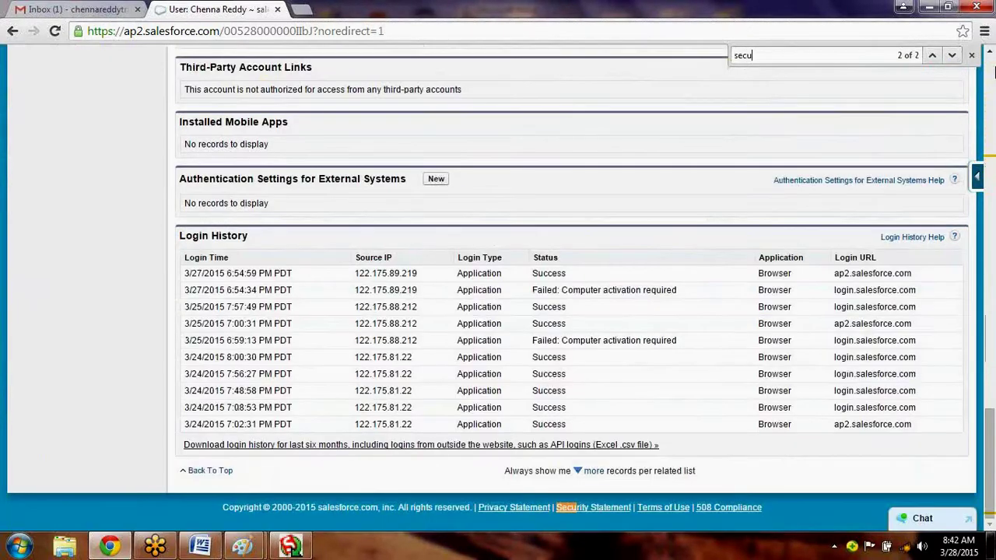
text(ri)
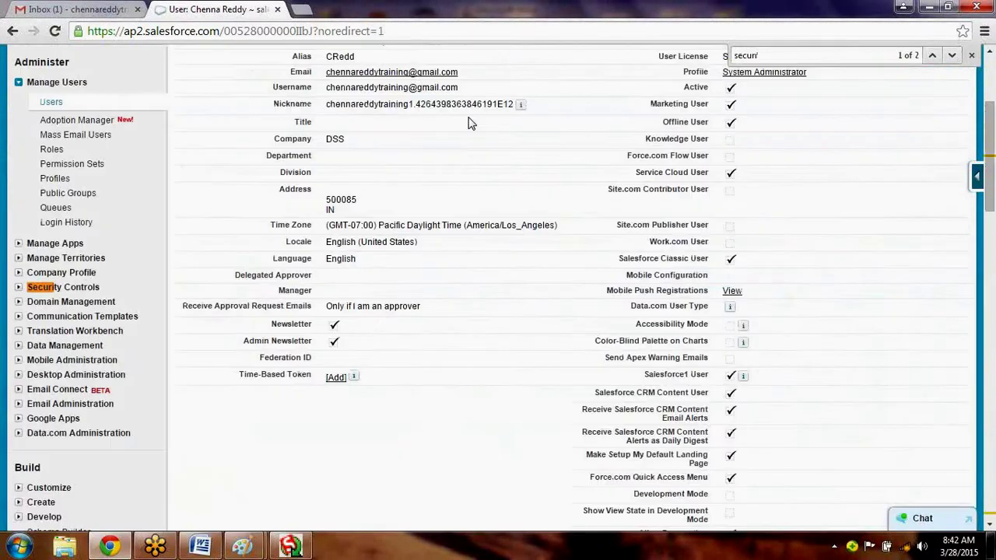
click(18, 287)
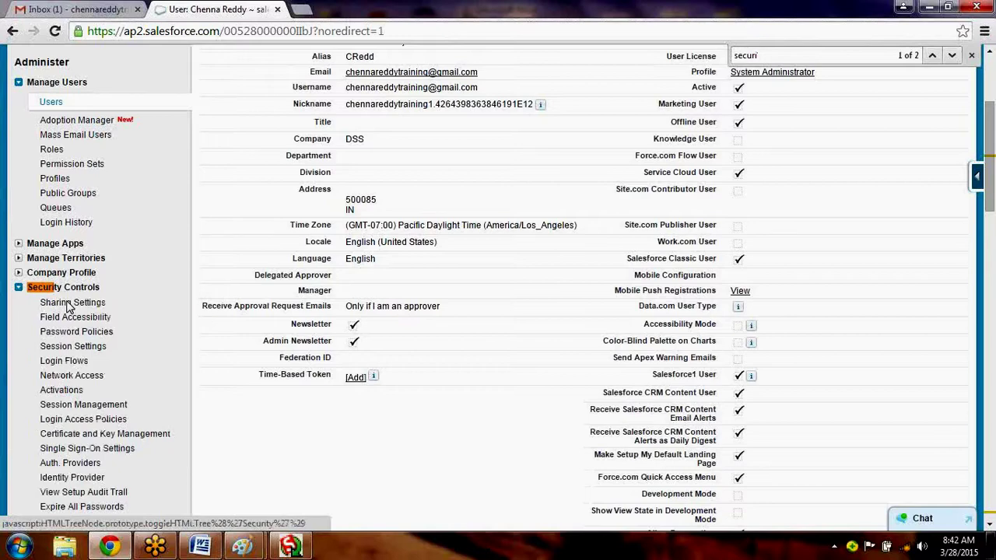
scroll(69, 308, down, 1)
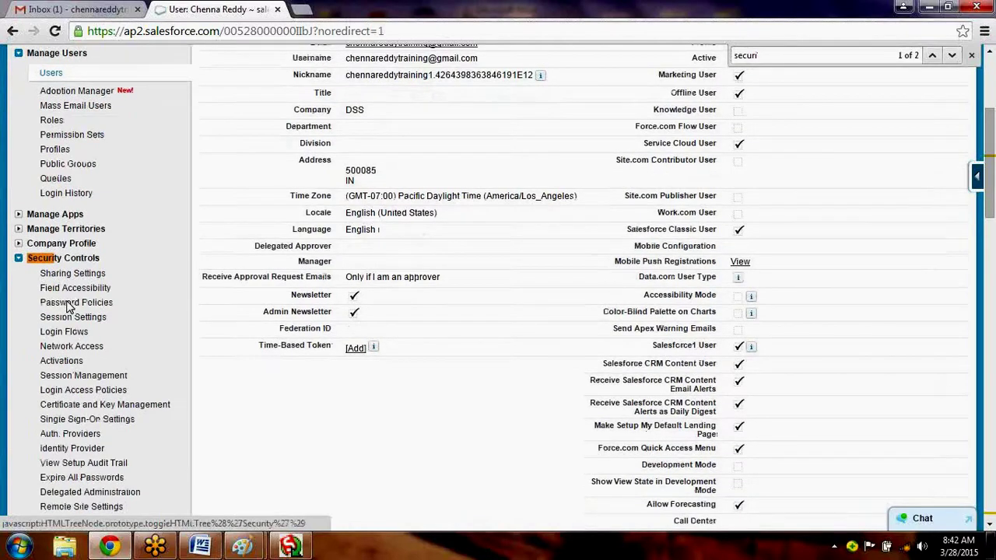
scroll(68, 308, down, 1)
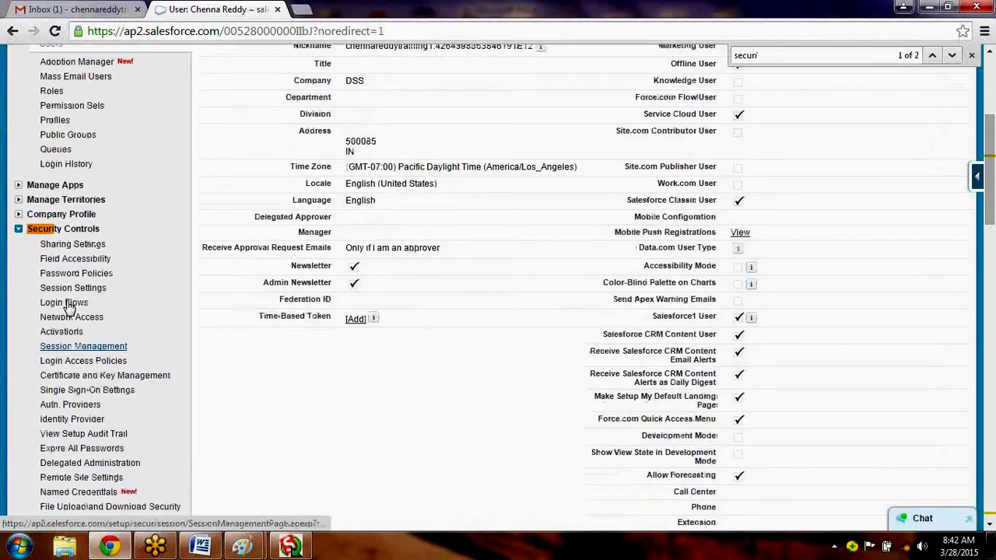
scroll(327, 389, down, 1)
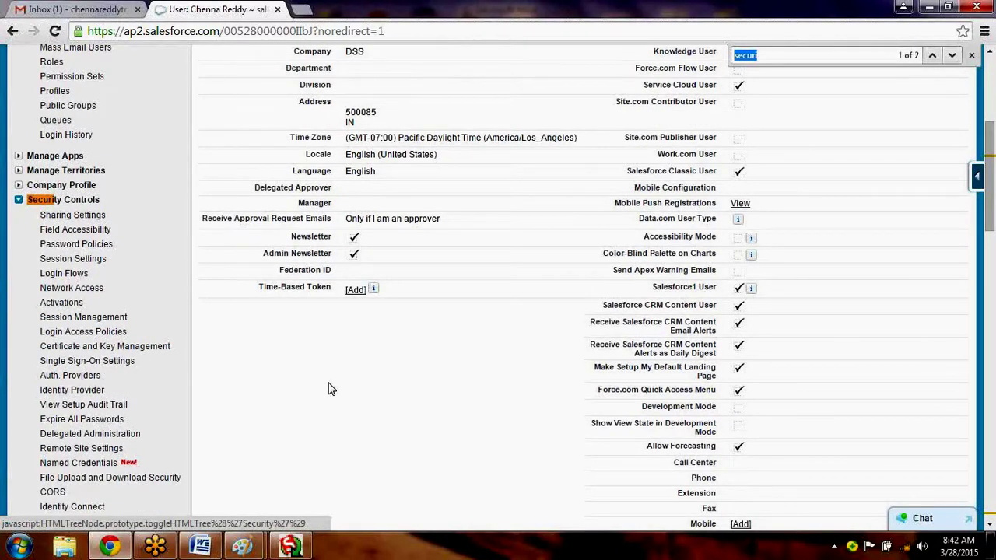
text(token)
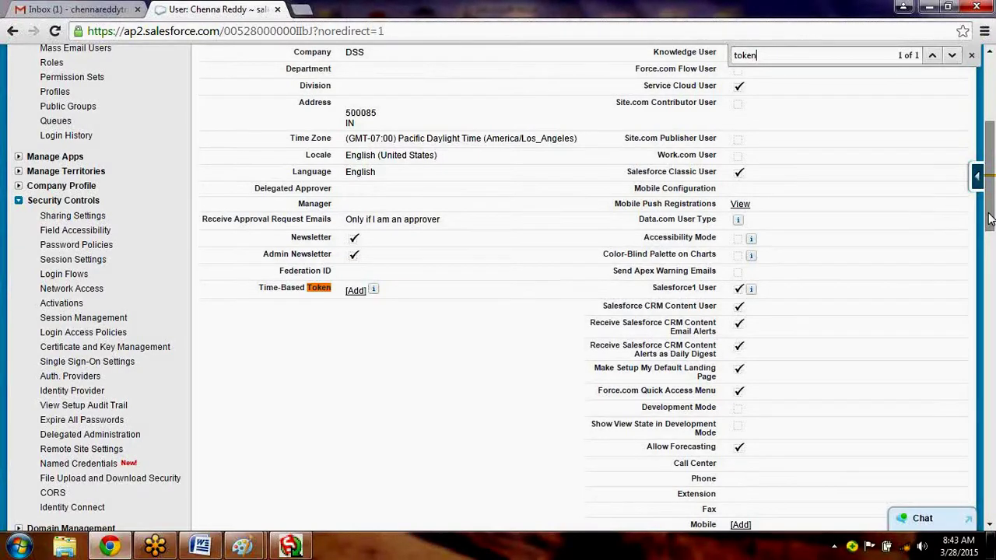
drag(988, 219, 990, 153)
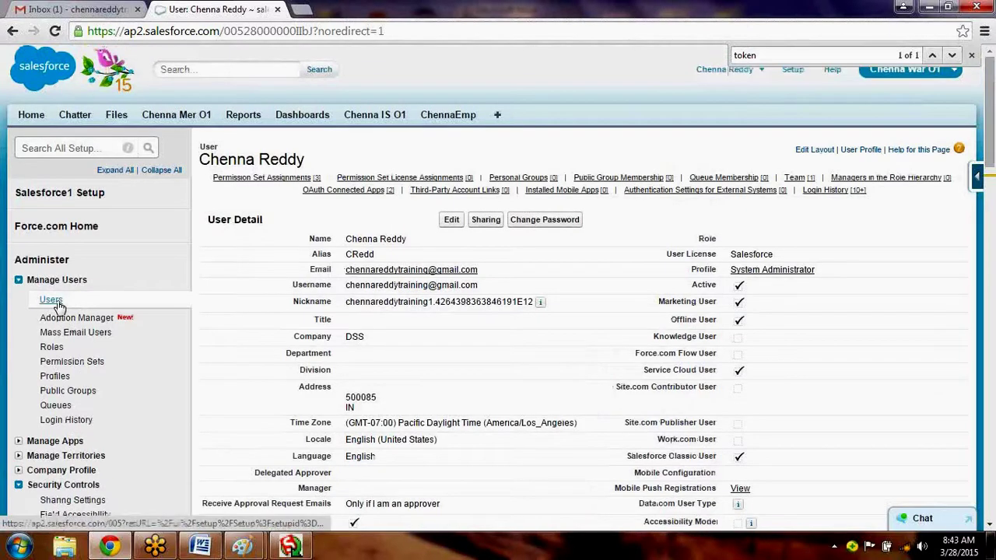
Open Permission Sets under Manage Users and scroll through the whole list.
click(72, 361)
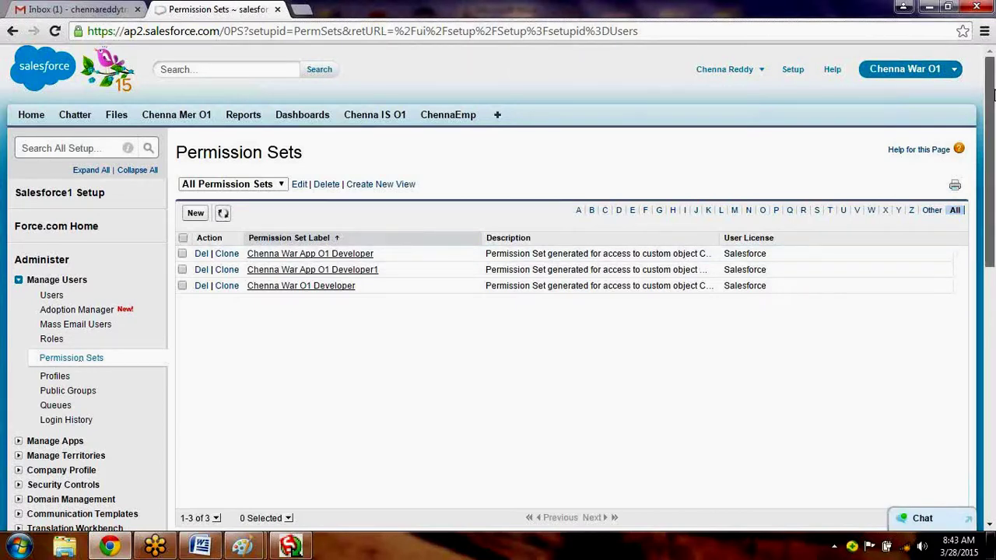
drag(993, 93, 994, 113)
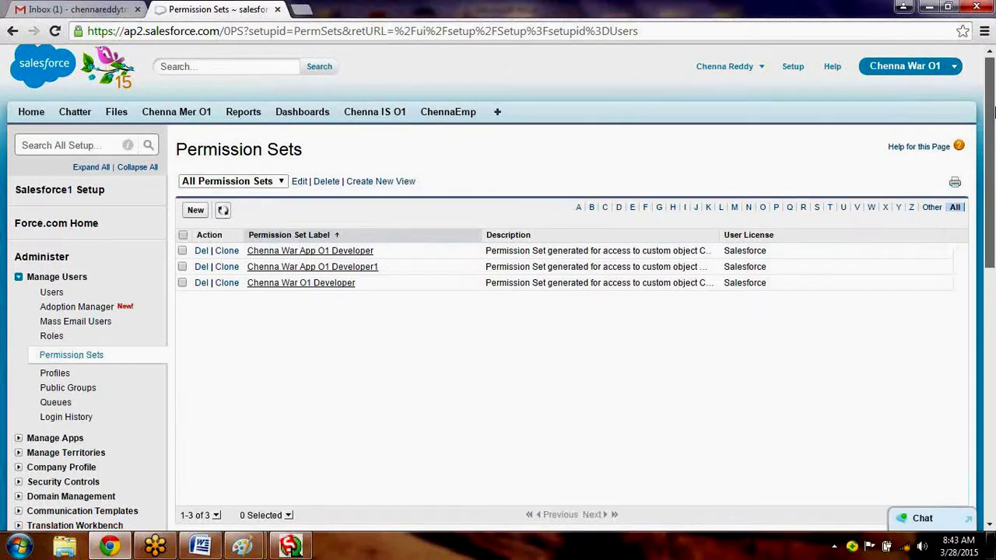
scroll(994, 114, down, 1)
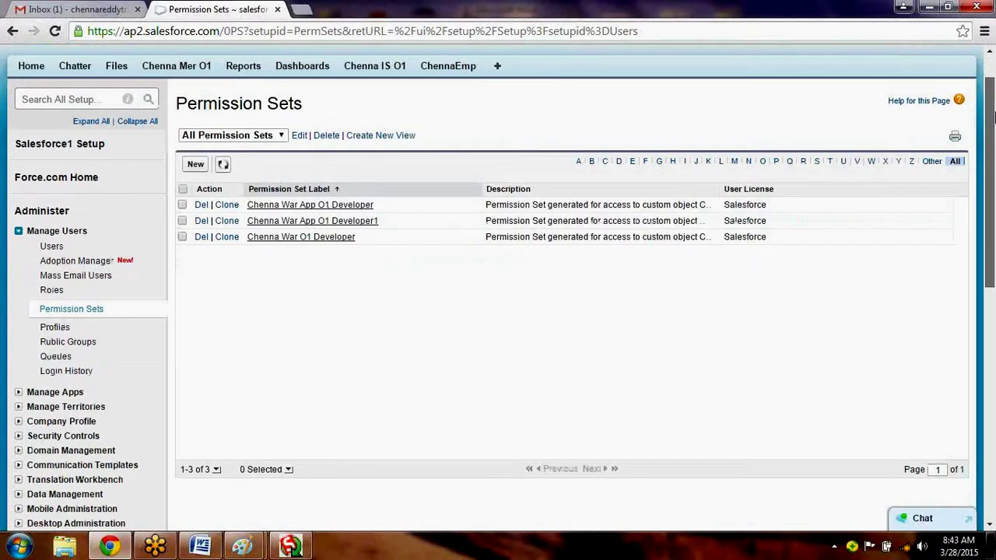
drag(995, 117, 993, 342)
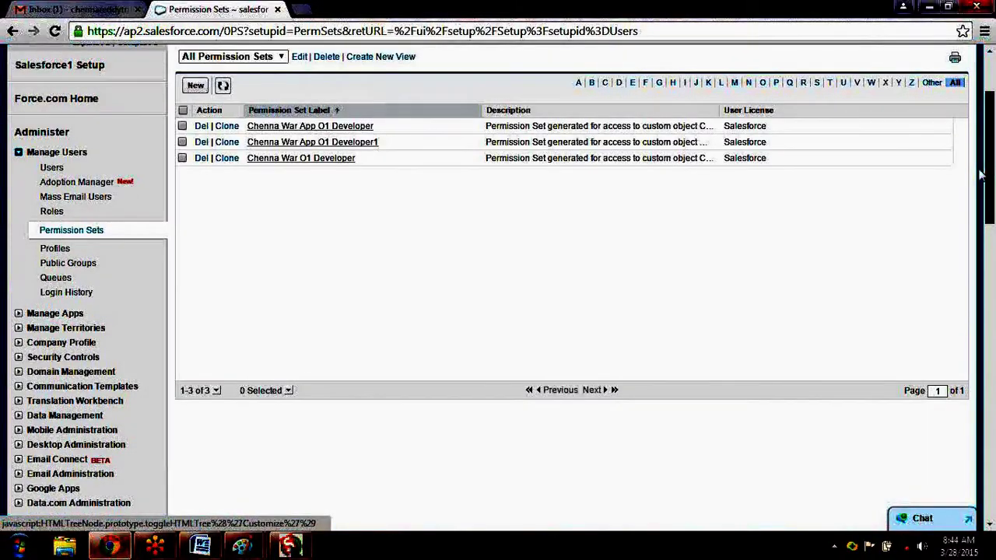
scroll(982, 176, down, 2)
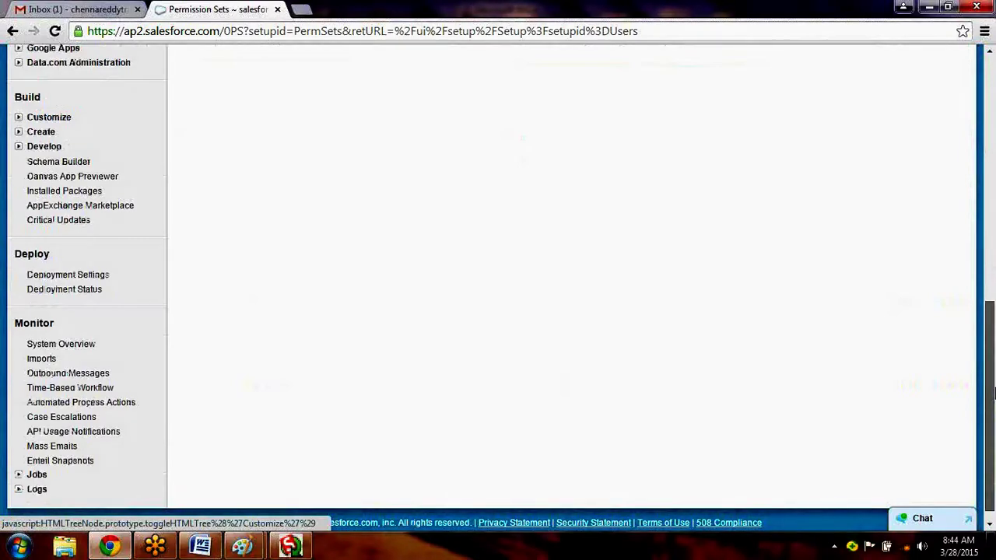
drag(982, 380, 982, 178)
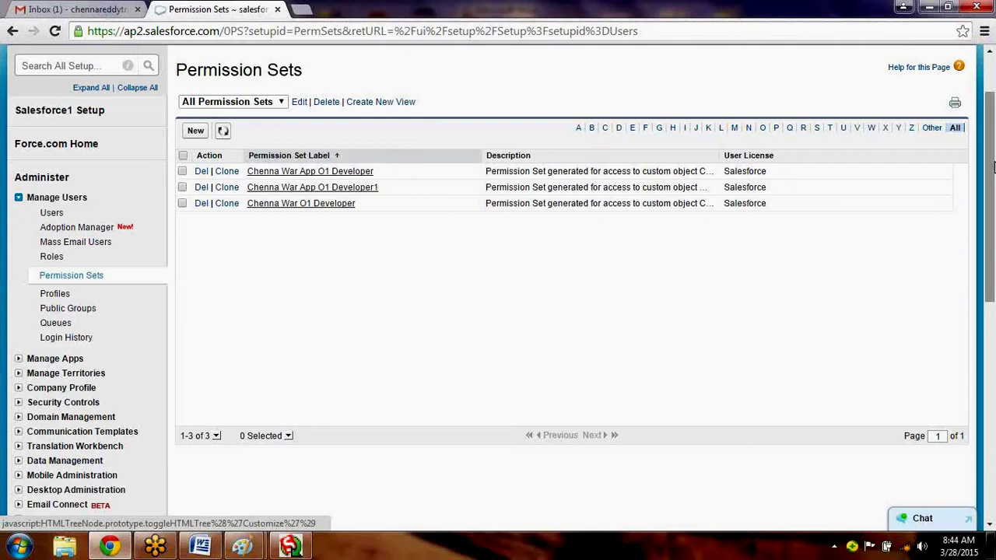
scroll(98, 189, down, 3)
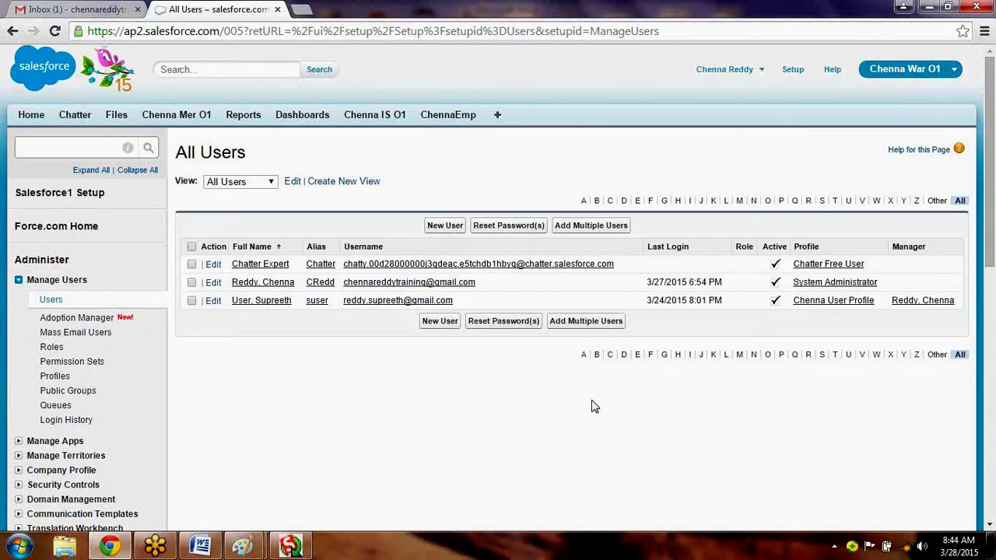
Briefly search the page for 'person', open the Profiles list, then minimize Chrome.
scroll(500, 265, down, 1)
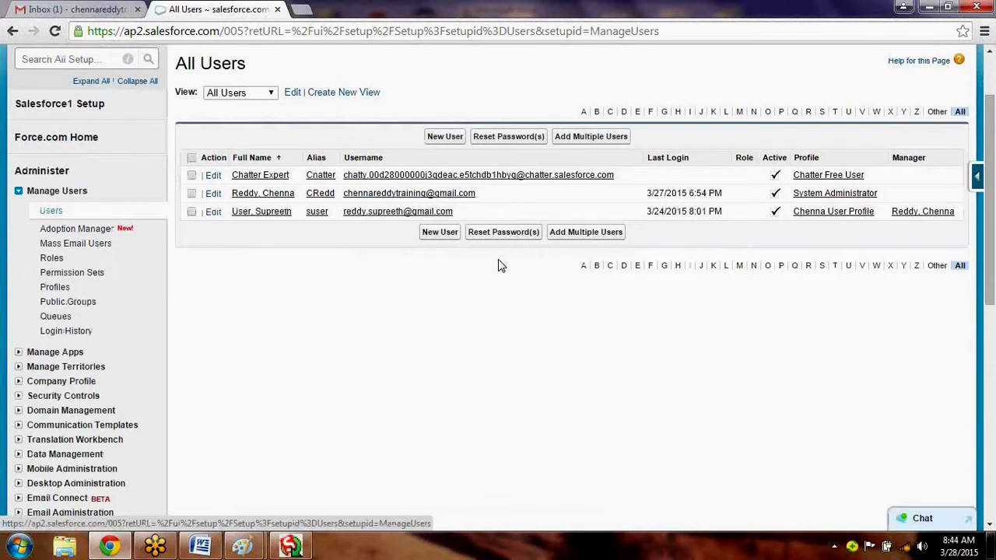
key(ctrl+f)
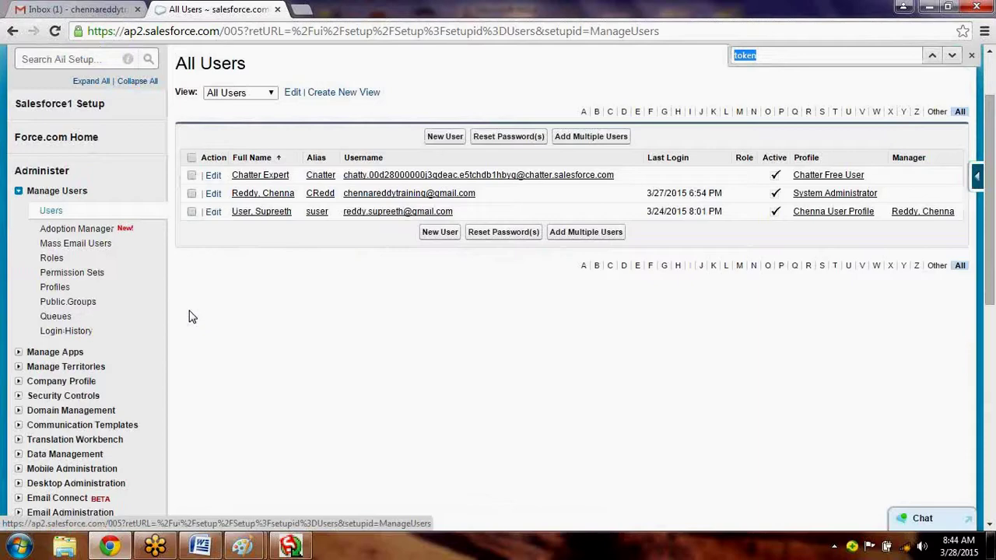
text(person)
key(BackSpace)
key(BackSpace)
key(BackSpace)
key(BackSpace)
key(BackSpace)
key(BackSpace)
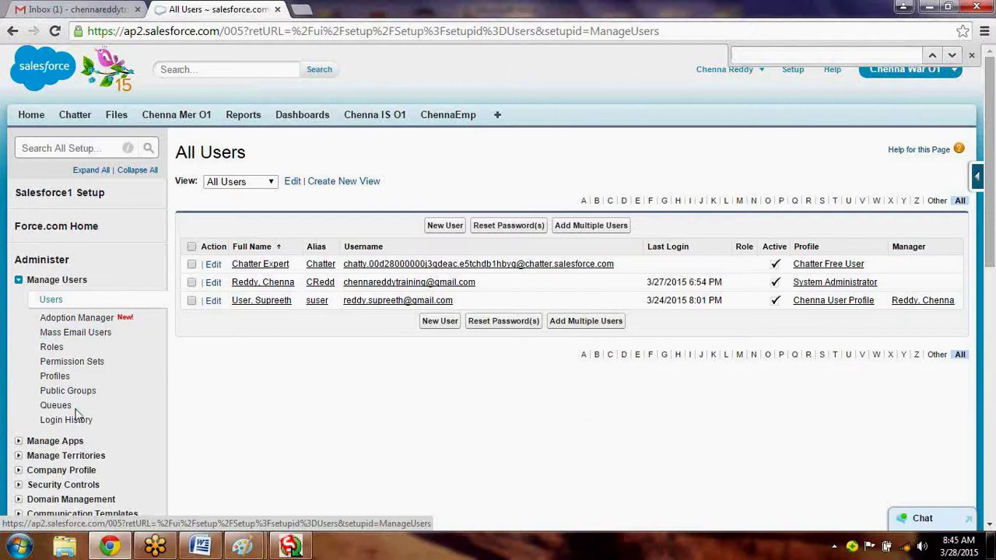
click(54, 378)
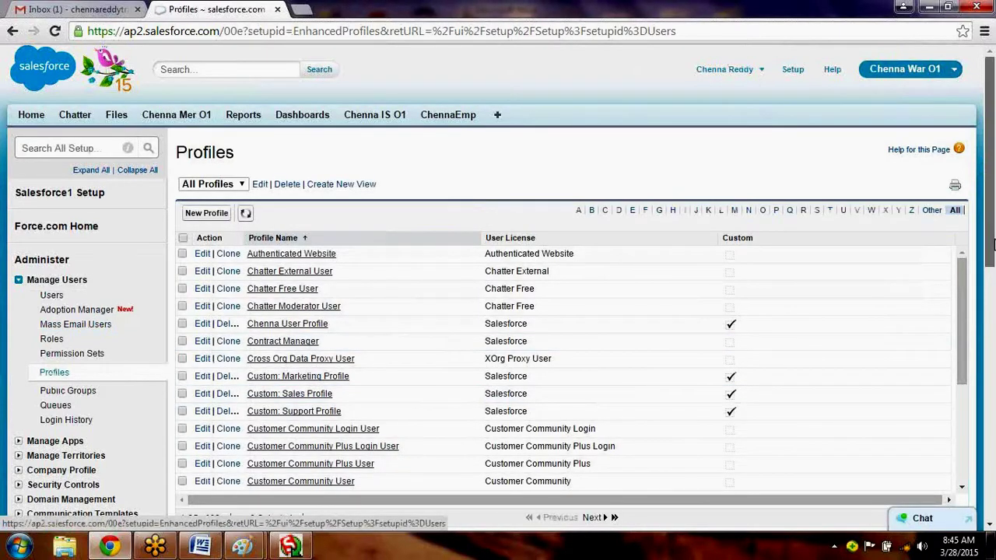
drag(992, 244, 926, 6)
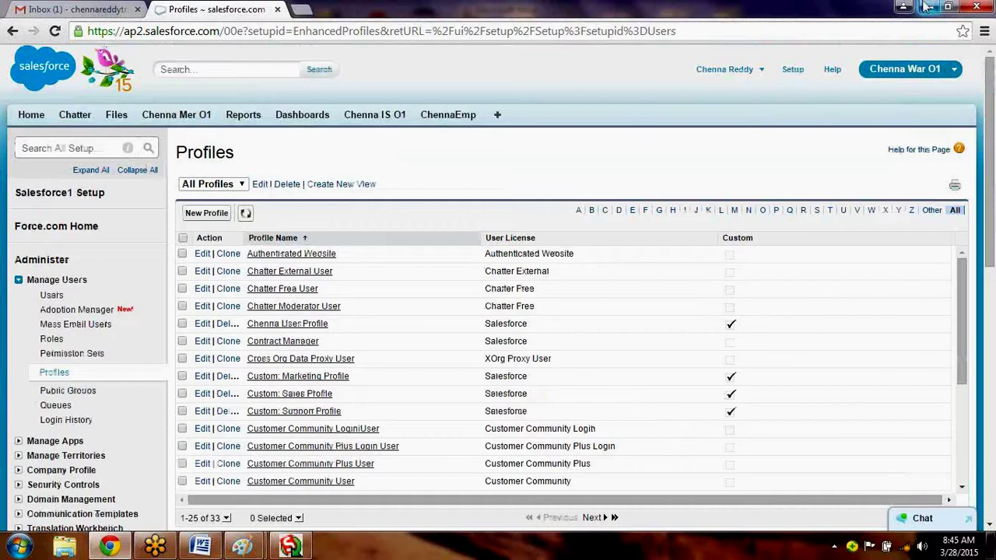
click(926, 6)
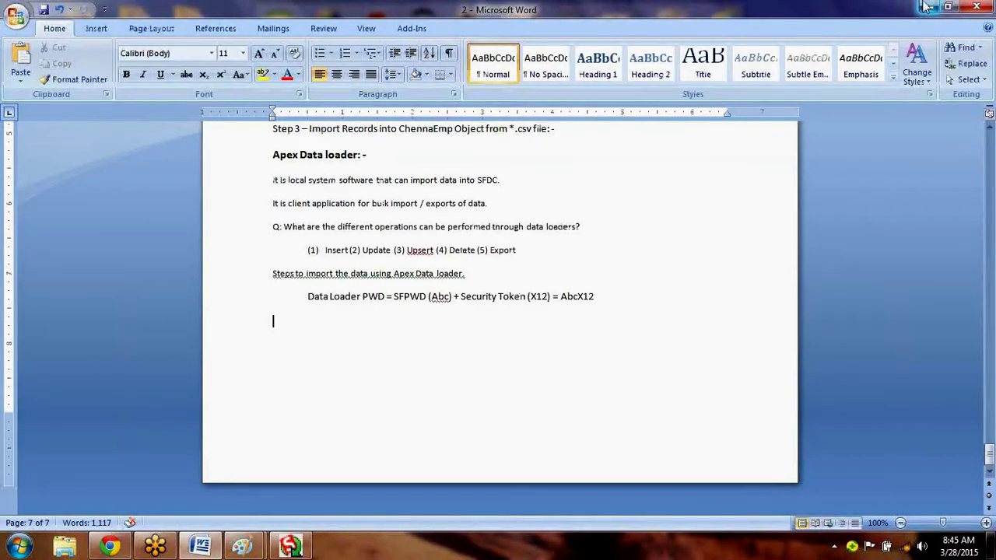
Minimize Word, open the Sfdc Mat folder in Explorer, and return to Chrome.
click(926, 6)
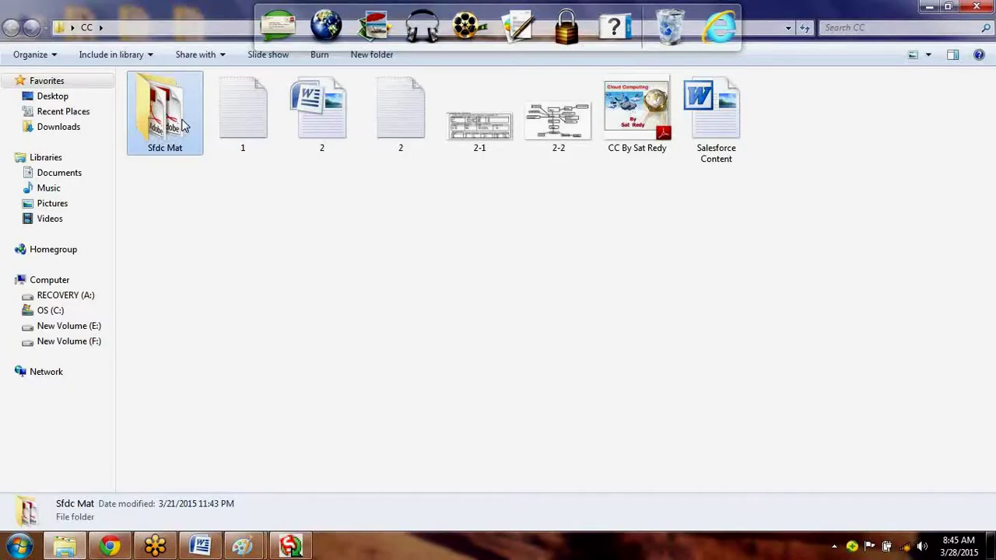
double_click(185, 127)
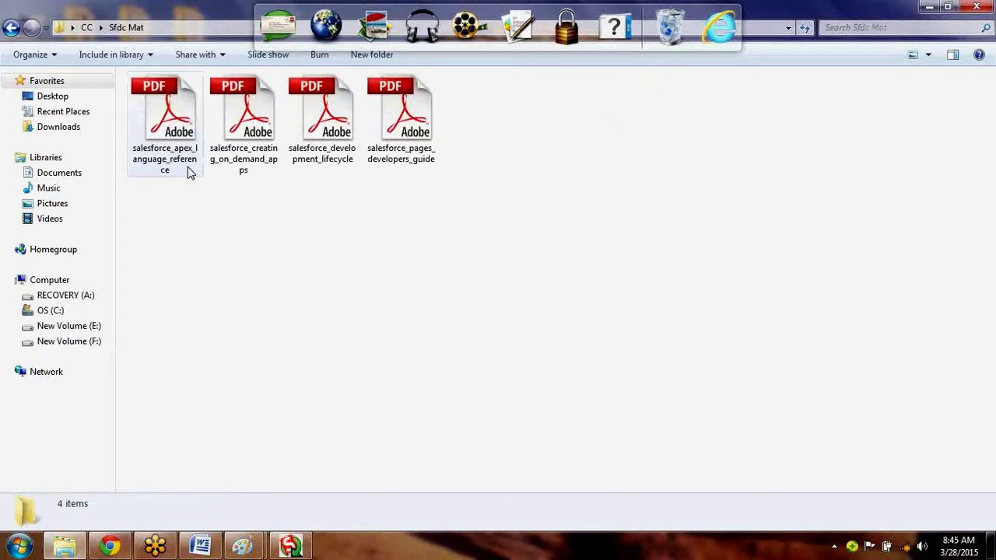
click(112, 547)
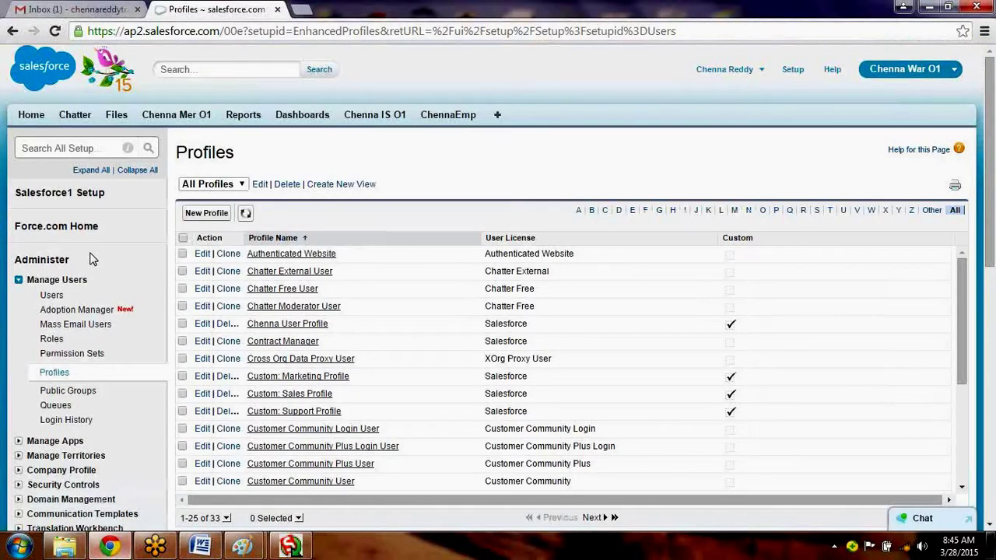
Open the All Users list under Manage Users, then the user-name dropdown.
click(53, 297)
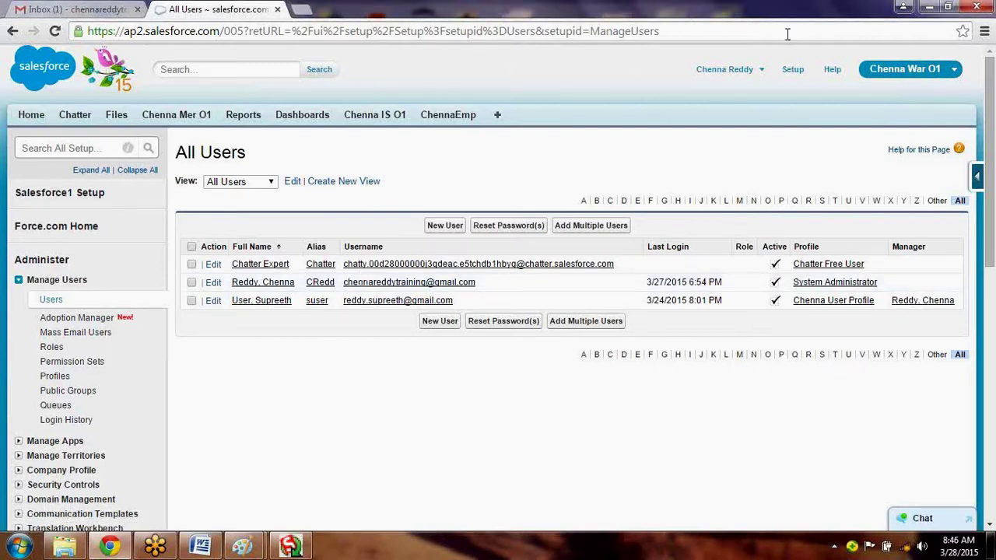
click(726, 74)
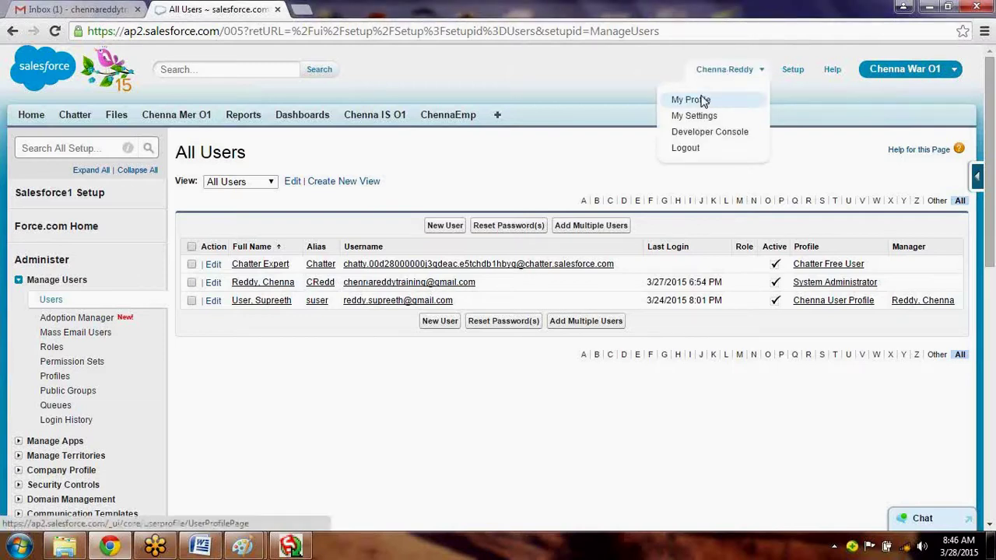
View My Profile from the user menu, then switch to the My Settings page.
click(703, 102)
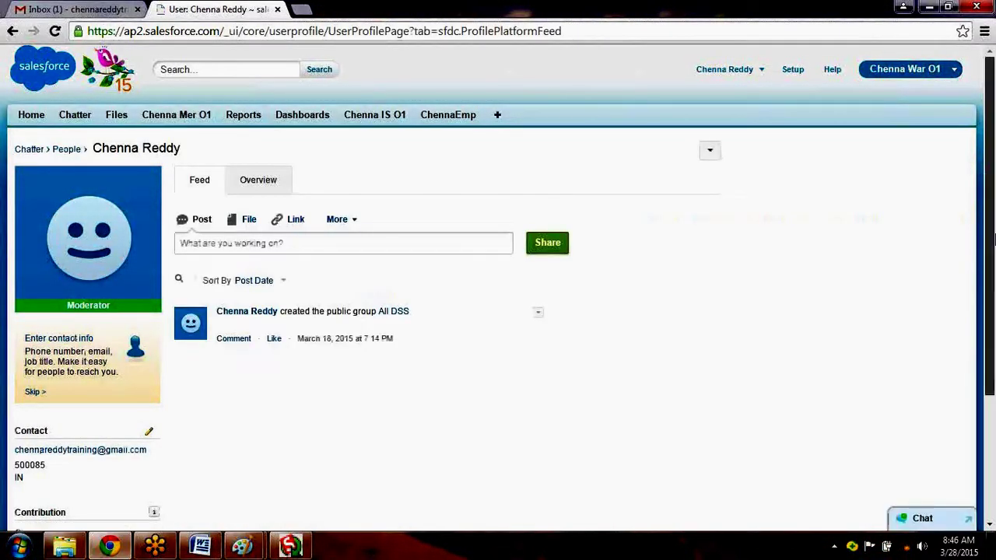
drag(993, 241, 985, 192)
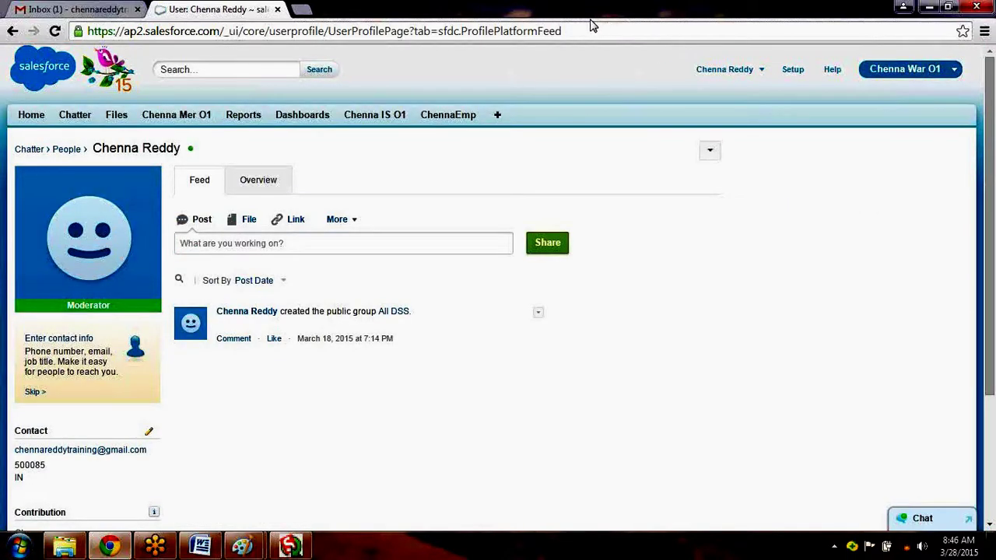
click(712, 75)
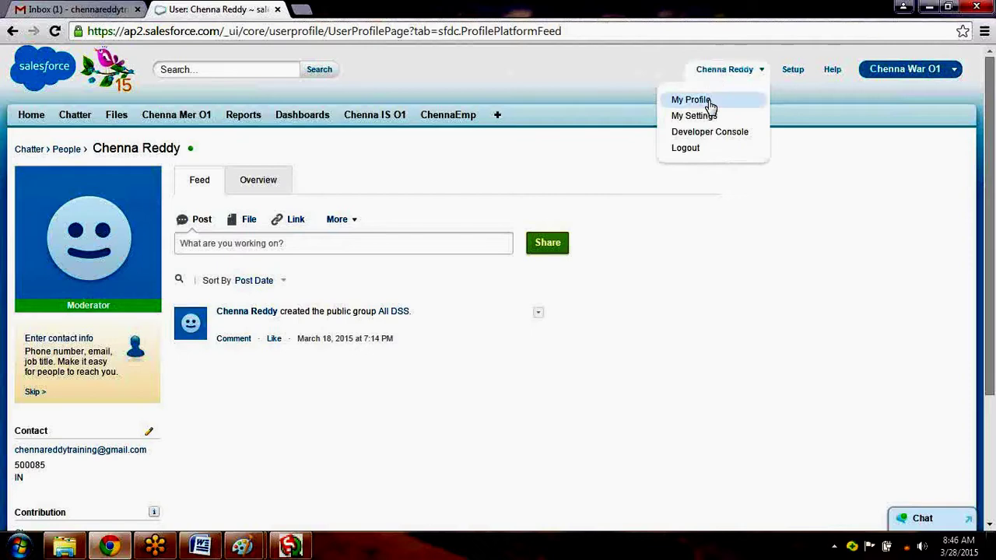
click(710, 116)
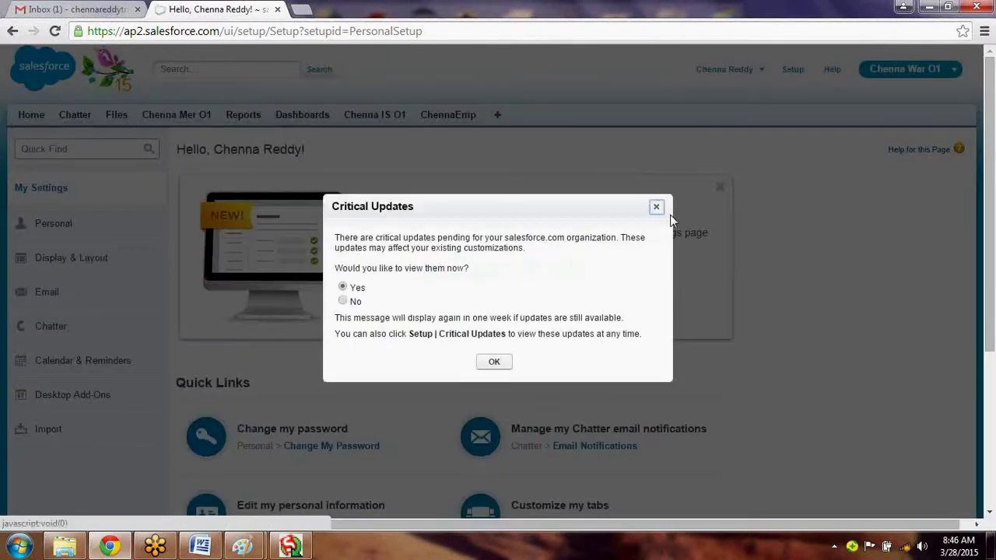
Dismiss the Critical Updates notice, return to My Profile, and search the page for 'secu'.
key(Return)
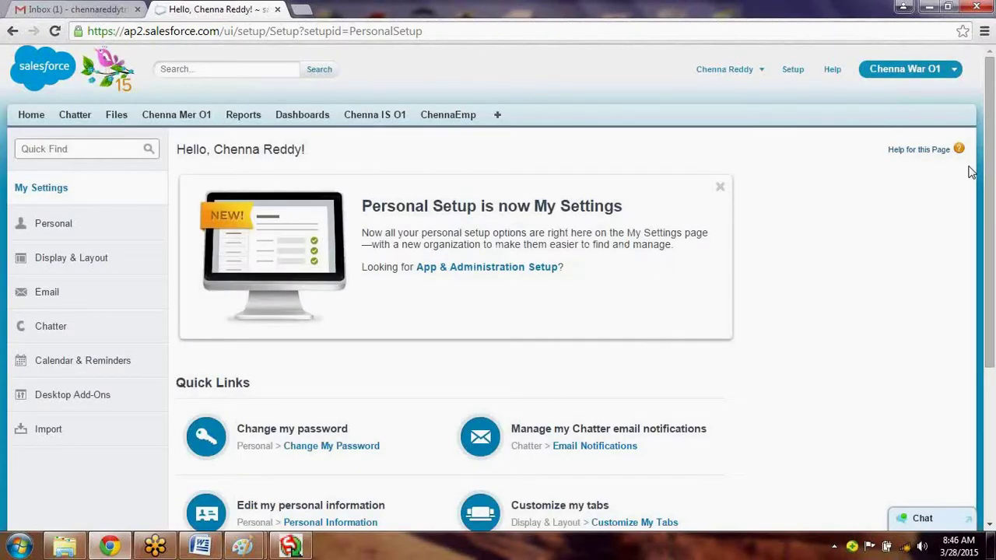
drag(994, 219, 995, 366)
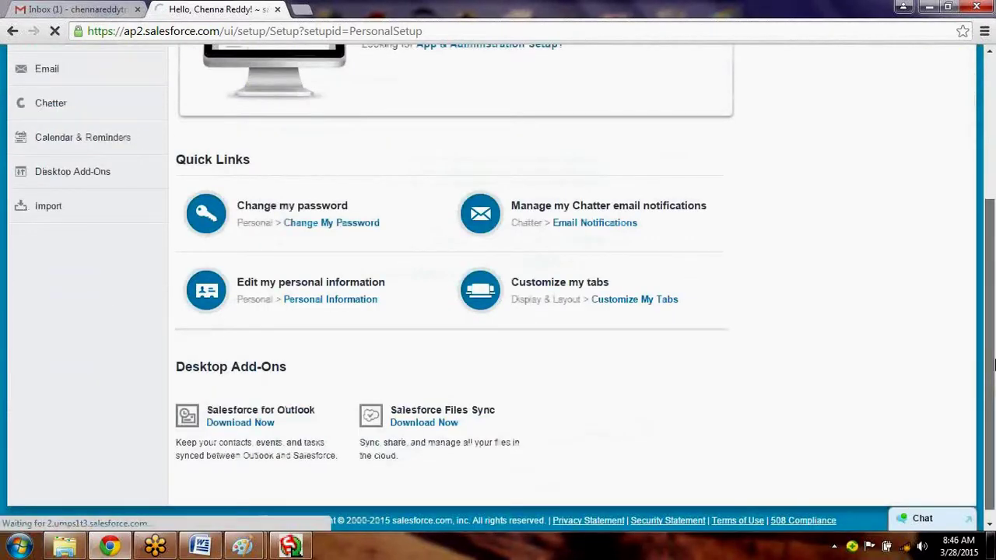
key(ctrl+f)
key(BackSpace)
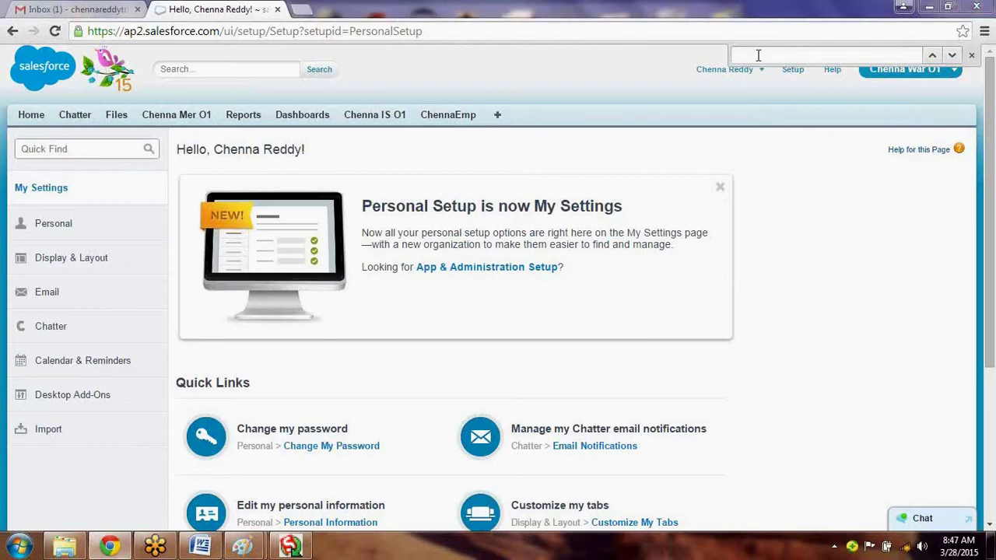
click(715, 71)
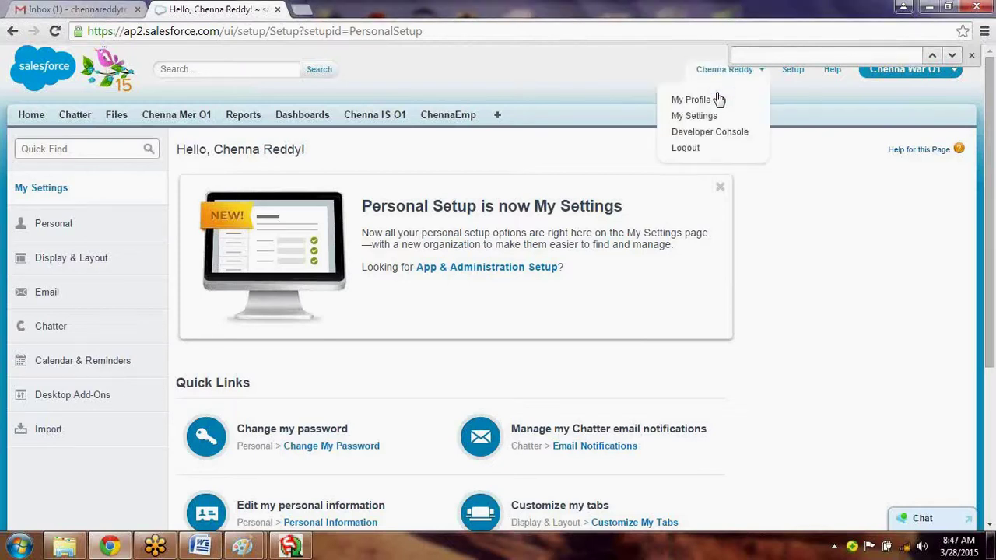
click(717, 101)
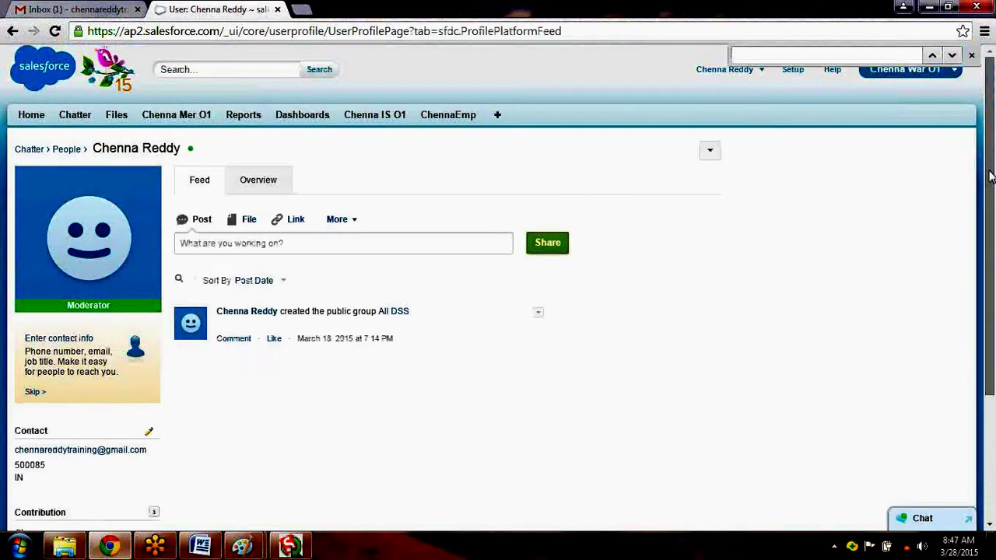
text(s)
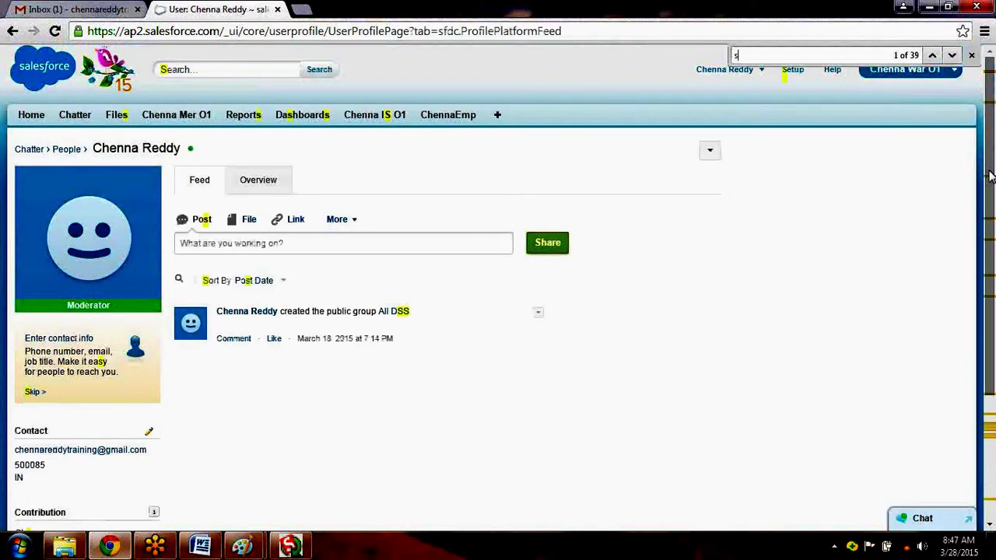
text(e)
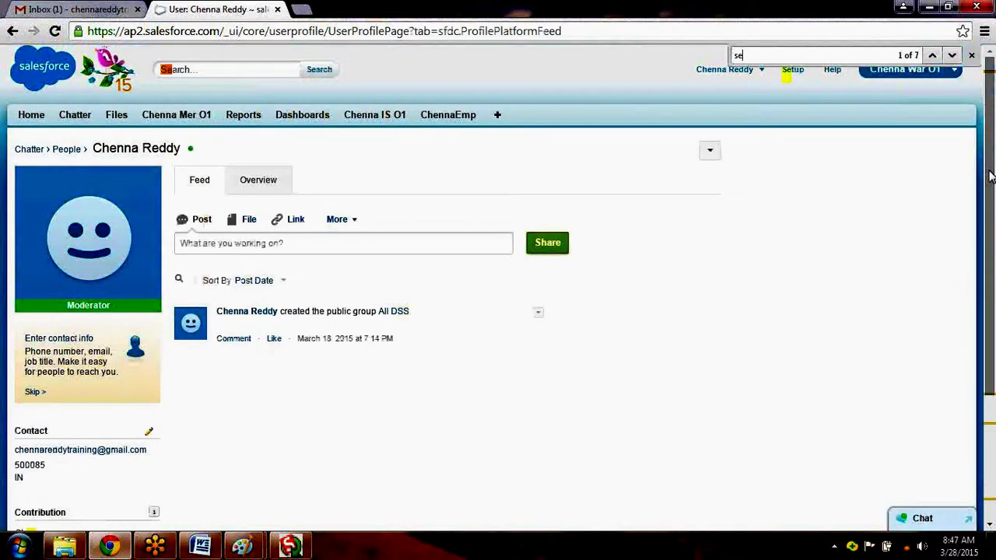
text(cu)
Reopen My Profile from the user menu, then go to the Setup home page.
drag(992, 323, 991, 194)
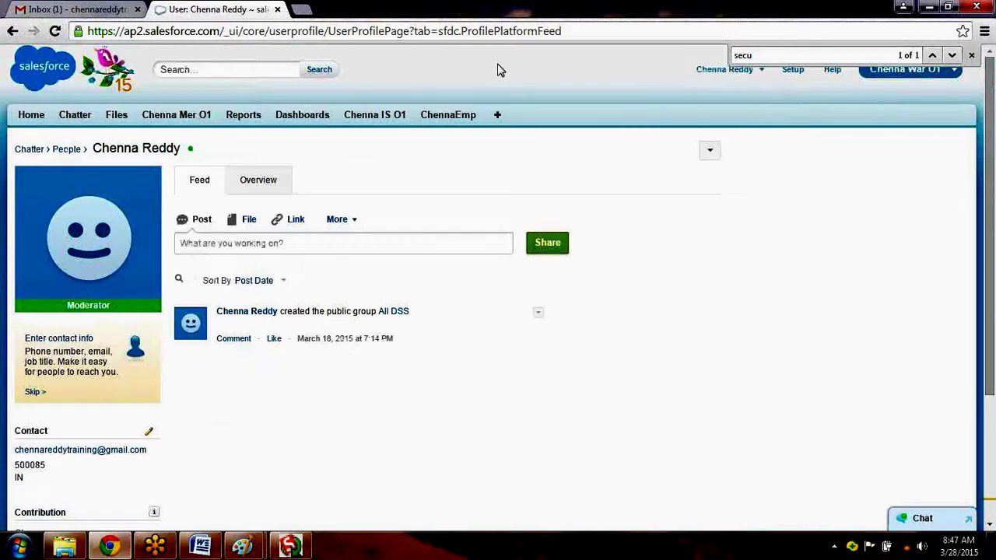
click(717, 70)
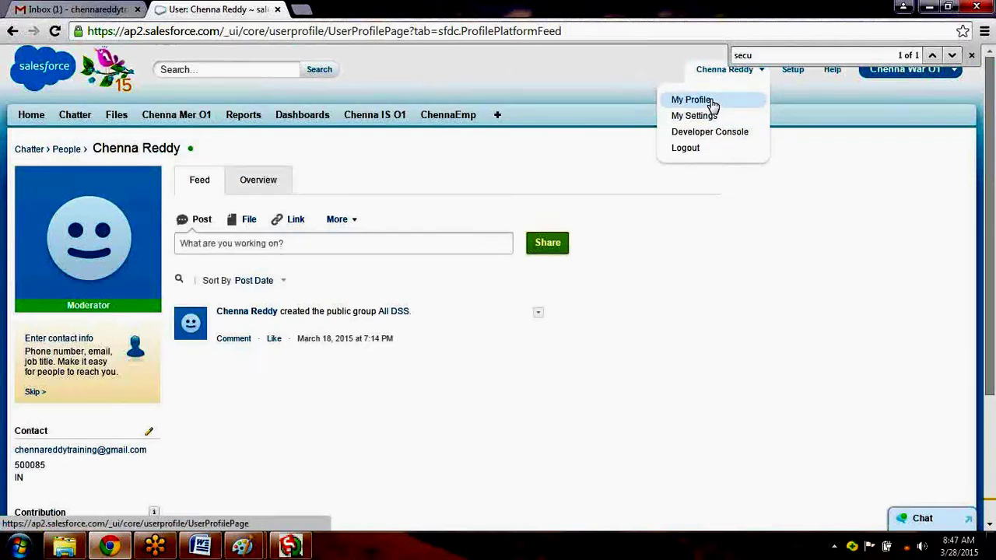
click(710, 102)
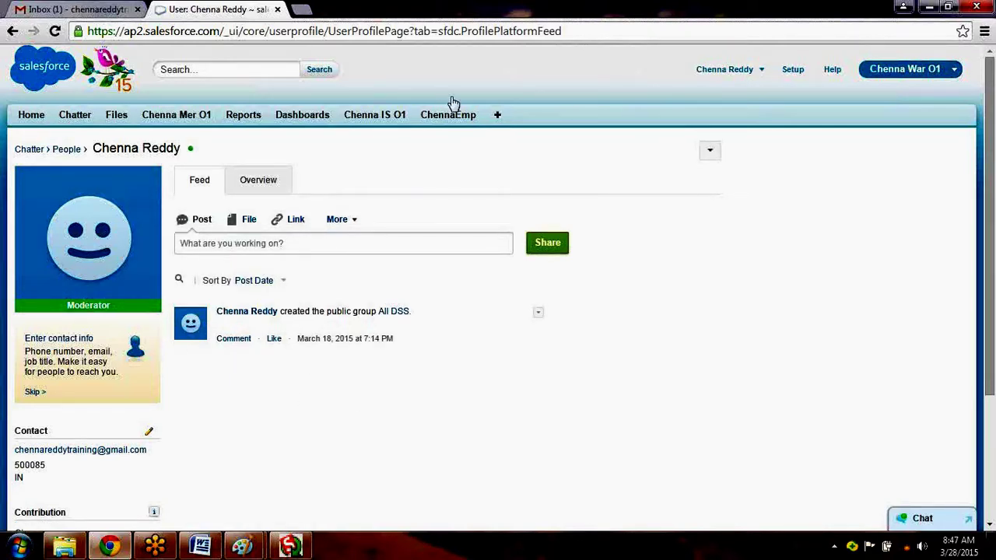
click(724, 69)
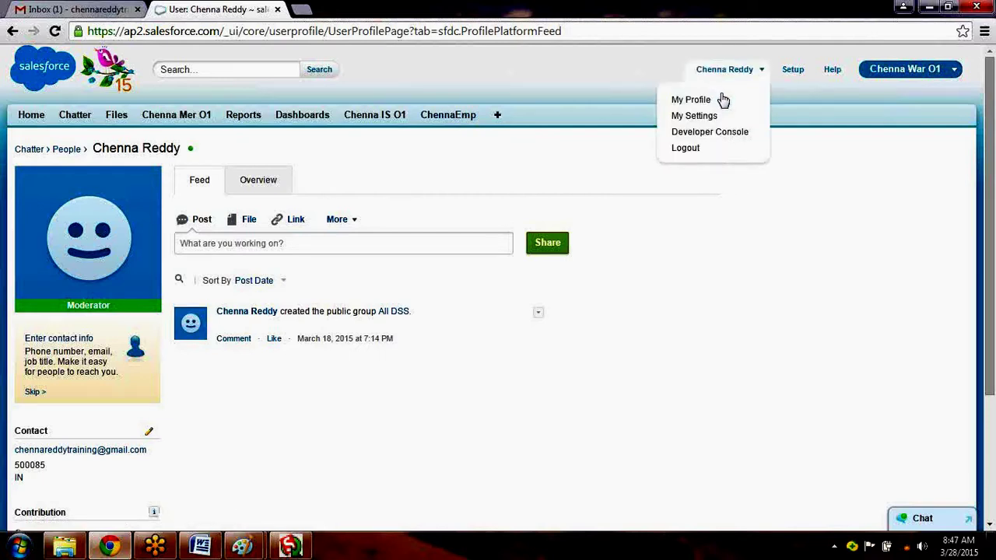
click(793, 71)
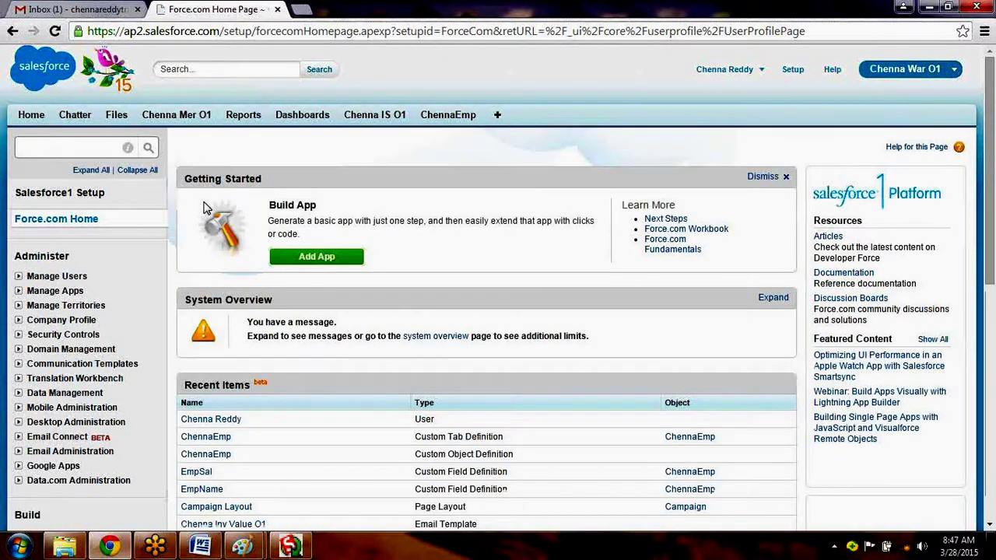
View the All Users list and Permission Sets under Manage Users, then switch to the Gmail tab.
click(57, 276)
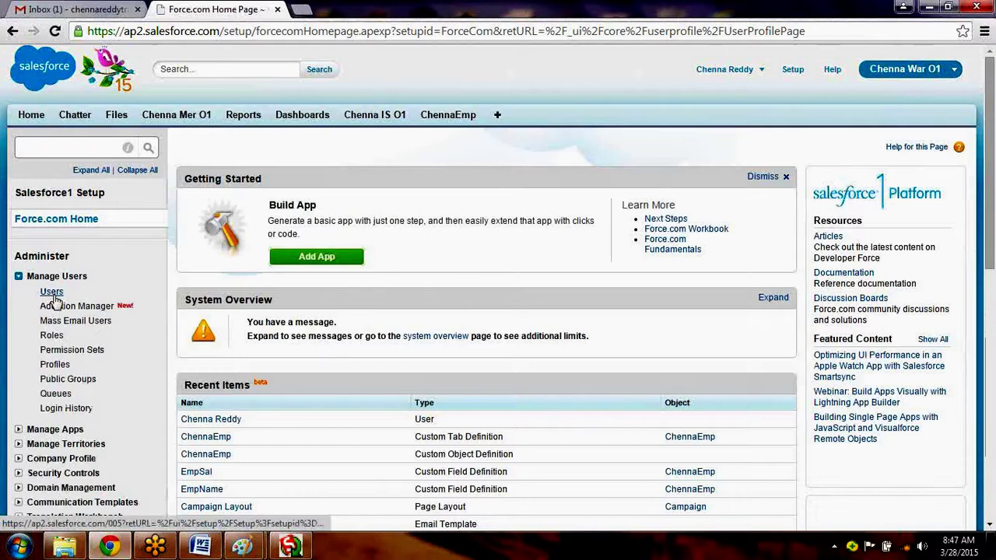
click(53, 293)
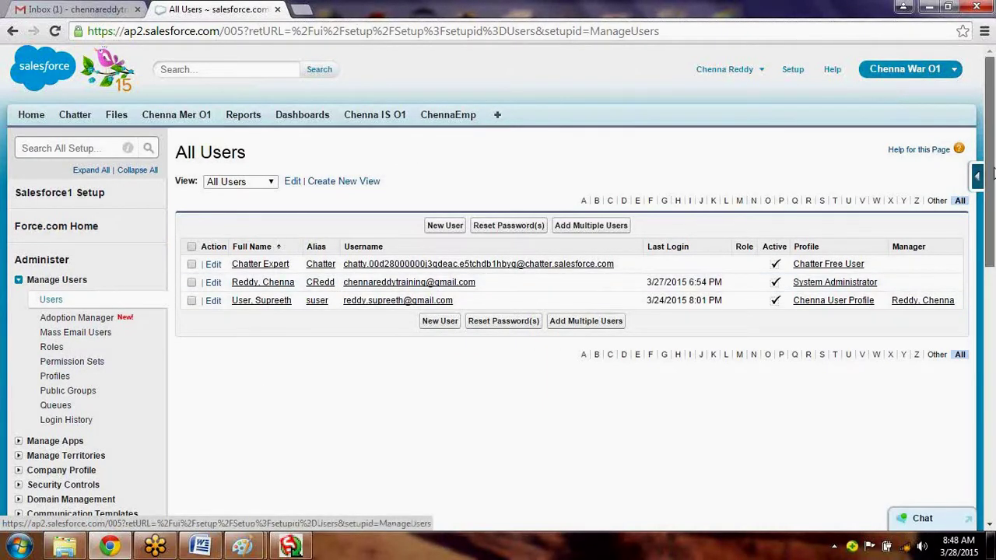
drag(993, 172, 993, 219)
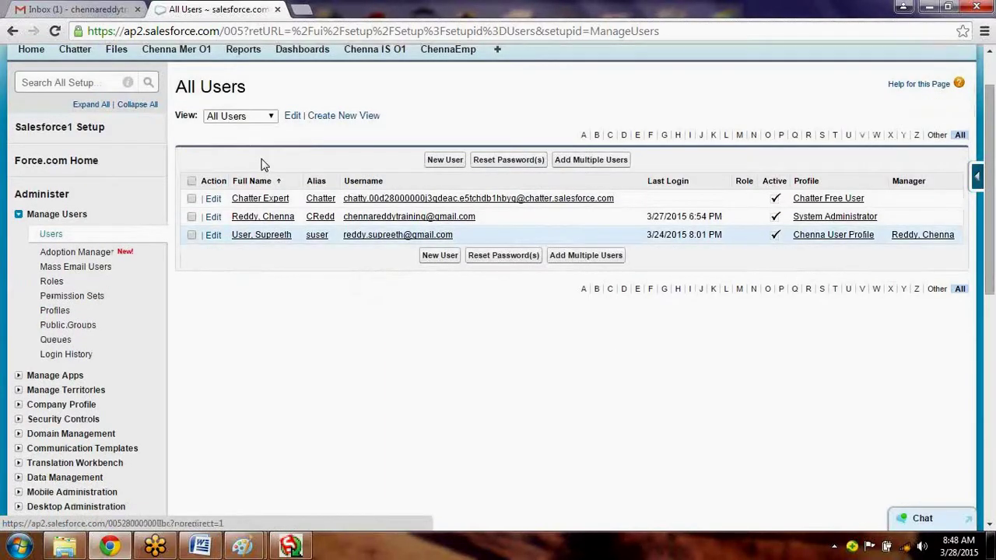
click(69, 299)
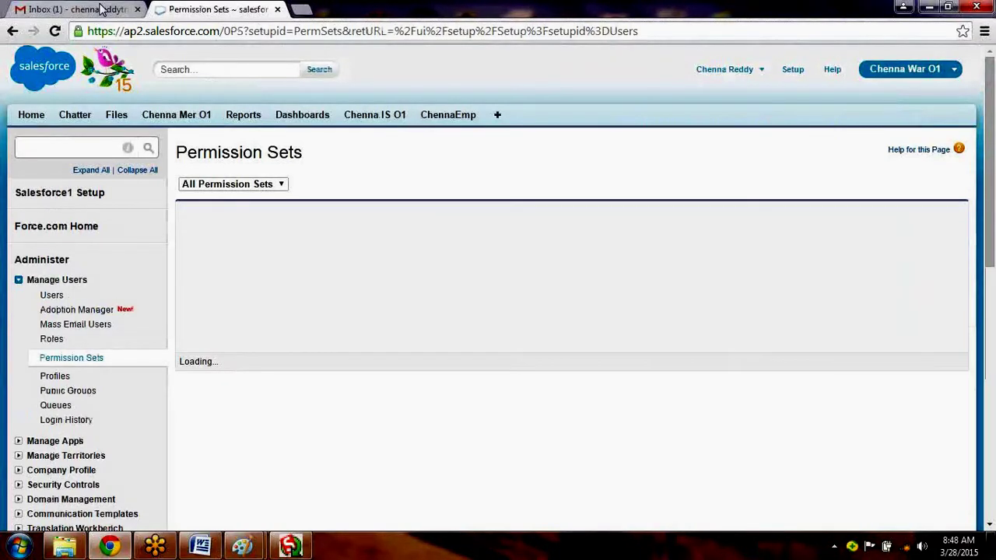
click(100, 8)
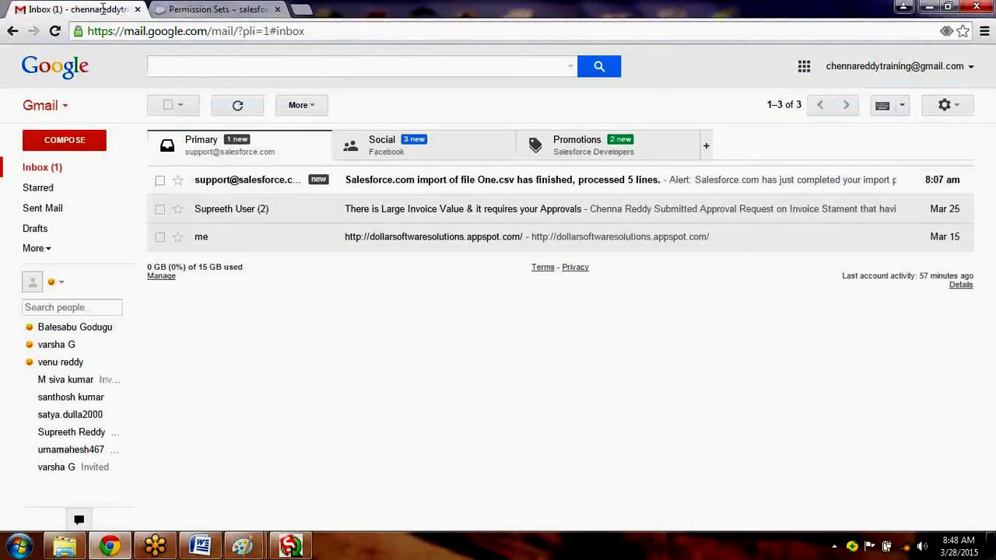
Open the One.csv import notice, delete it, and switch back to the Salesforce tab.
click(288, 181)
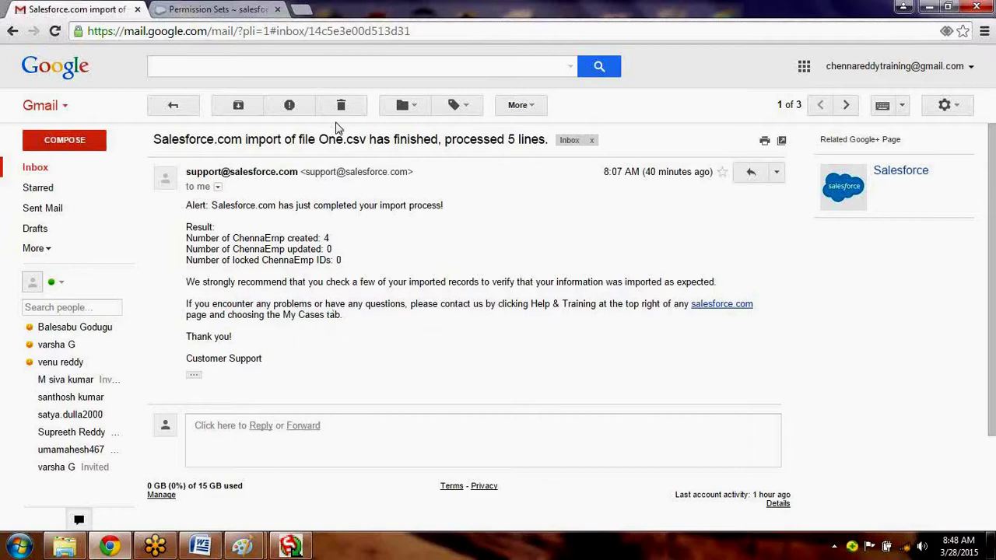
click(343, 106)
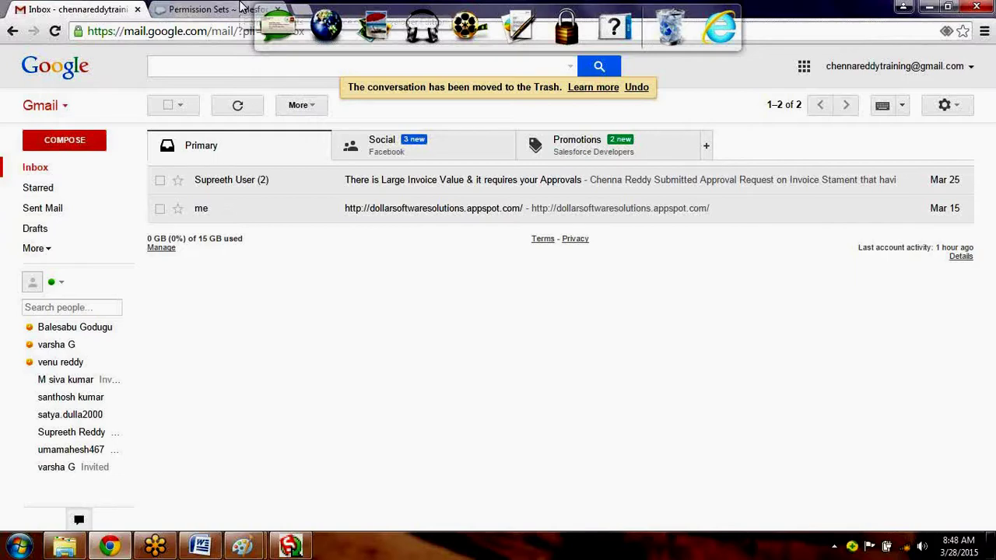
click(241, 8)
click(724, 70)
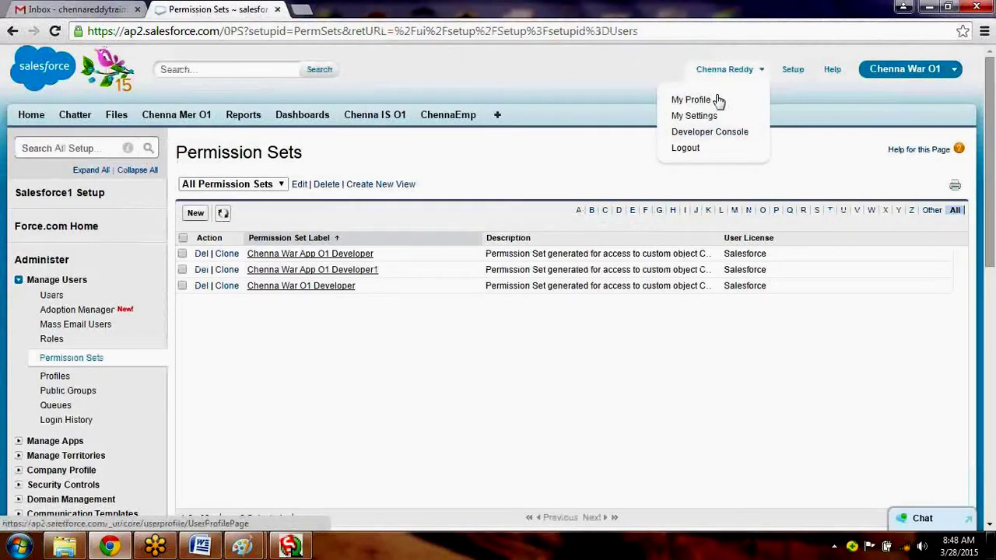
Open your own profile page, then go back to the Setup home page.
click(718, 100)
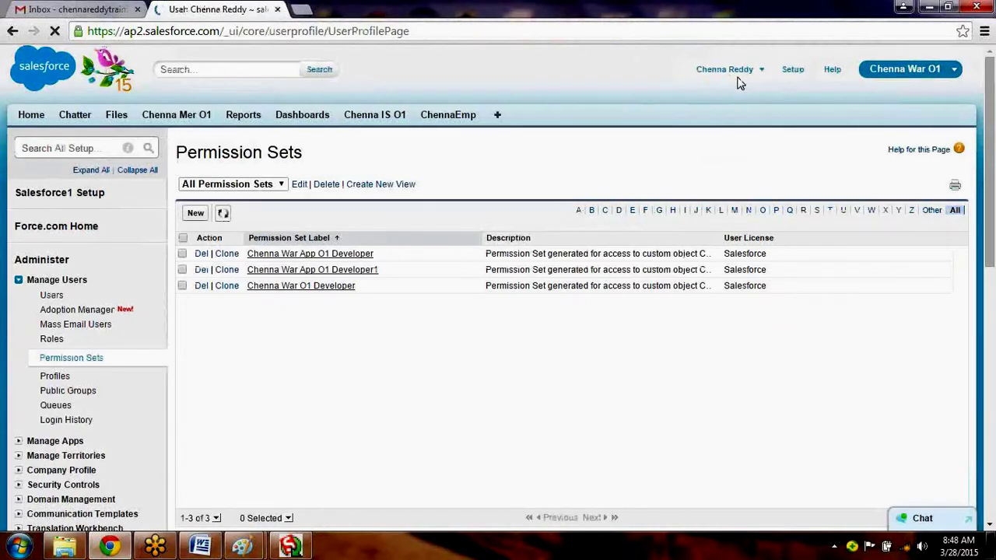
click(736, 74)
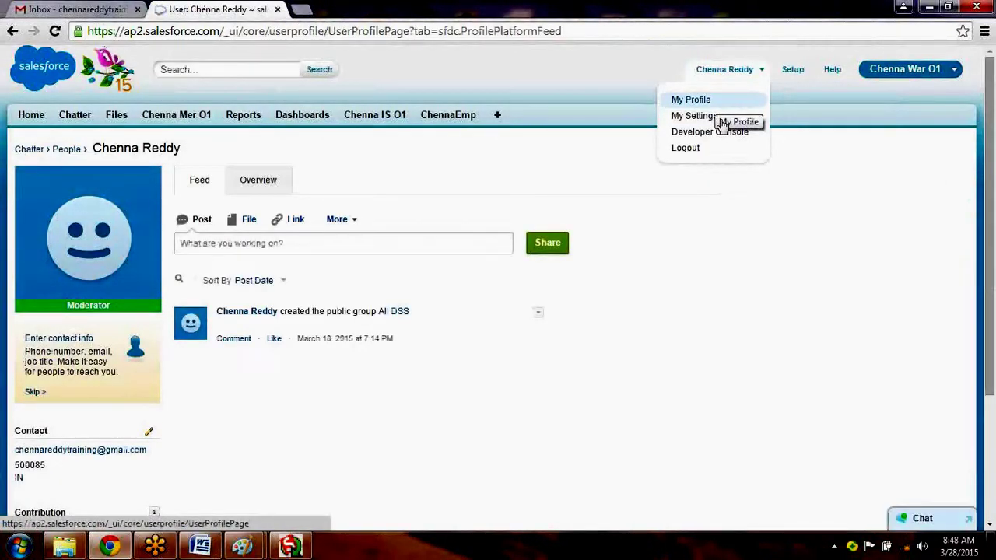
click(786, 70)
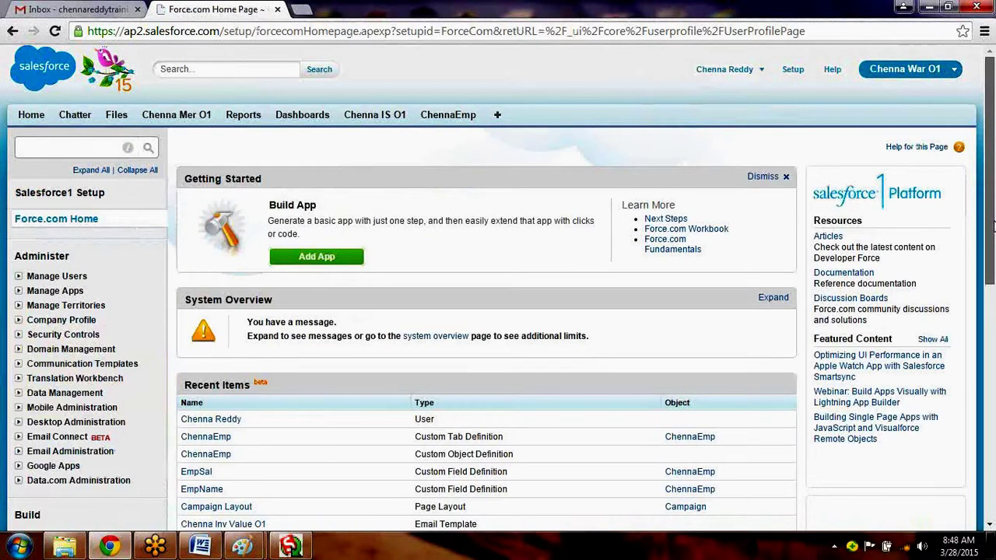
scroll(993, 258, down, 1)
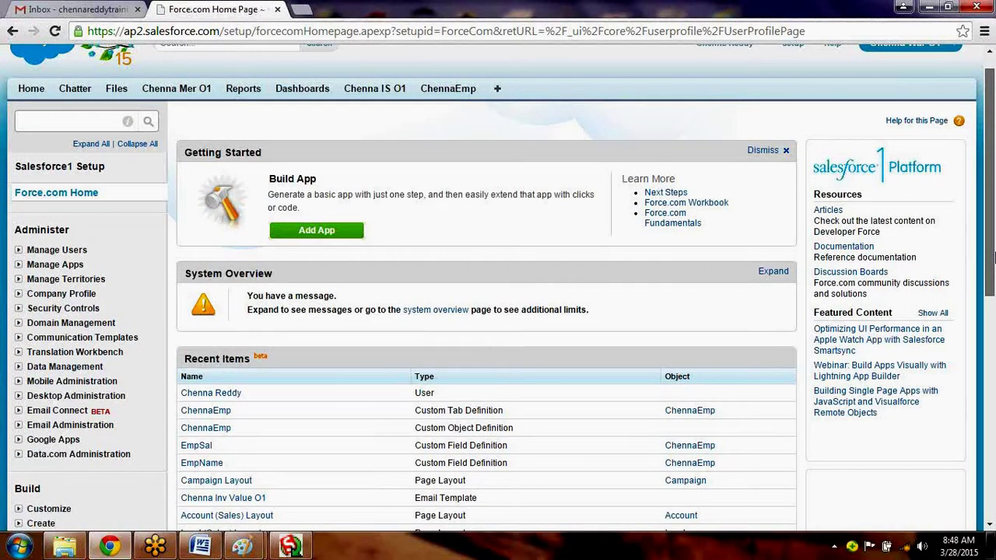
scroll(33, 206, down, 2)
Try an in-page text find, close it, and click into the header Search box.
key(ctrl+f)
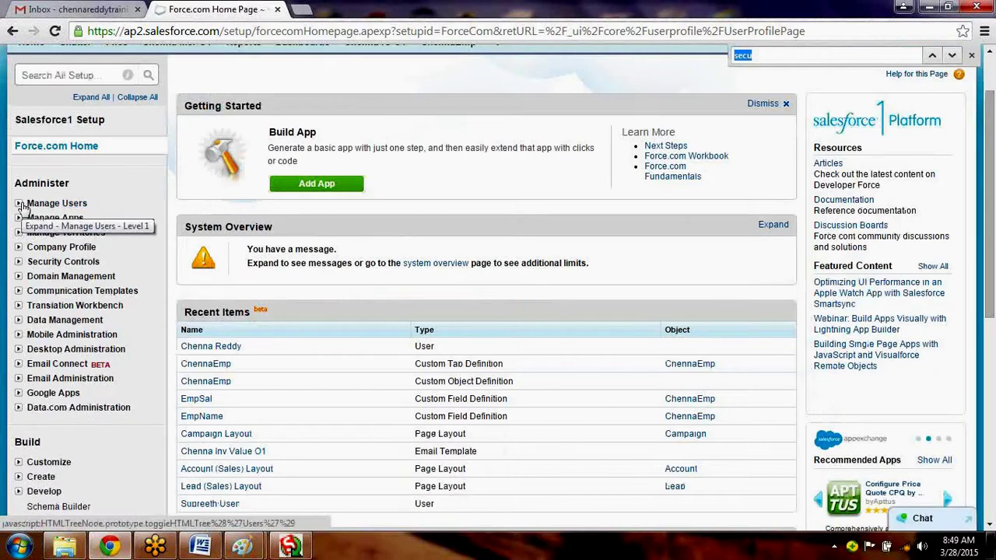
text(s)
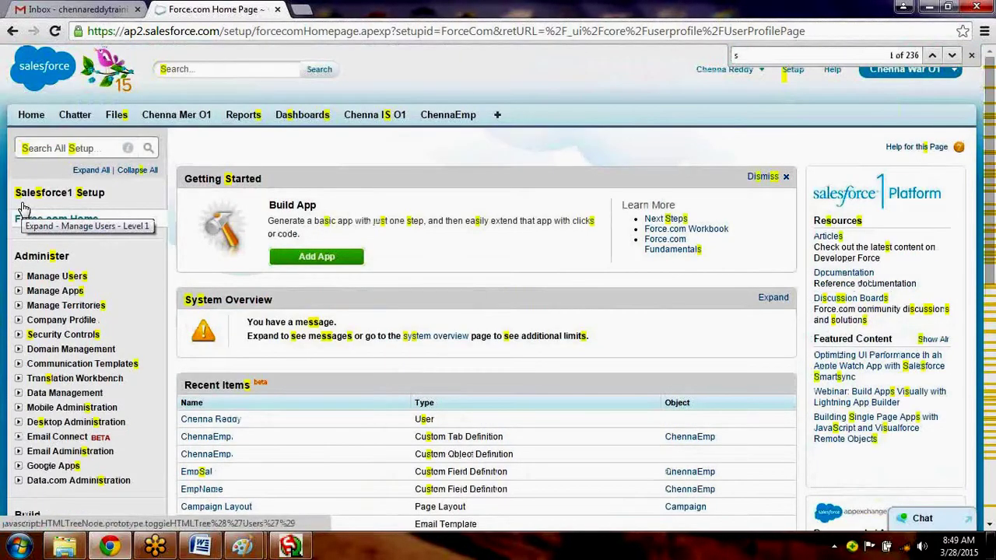
key(BackSpace)
click(177, 69)
Search Salesforce for 'Reset my security token' and decline the search results tour.
text(Re)
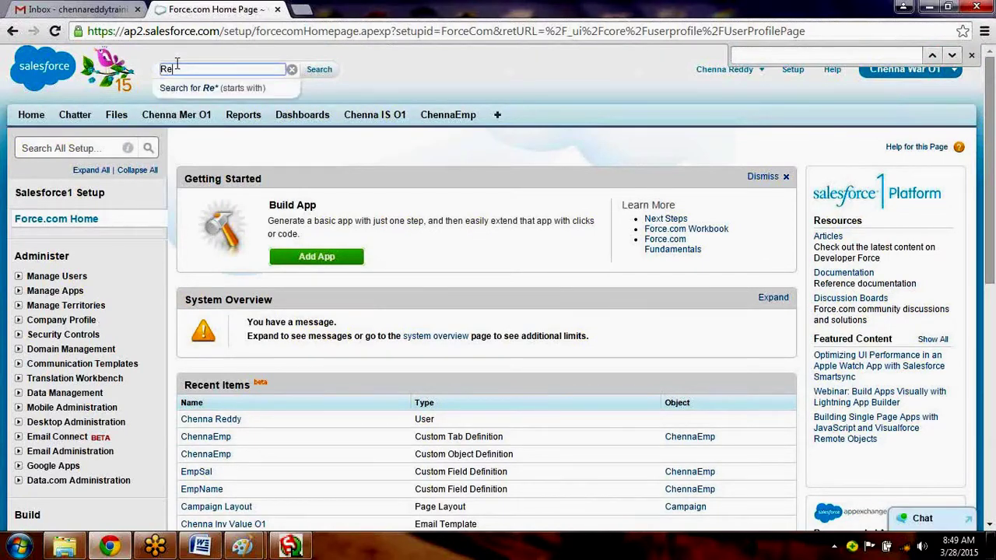
text(set my se)
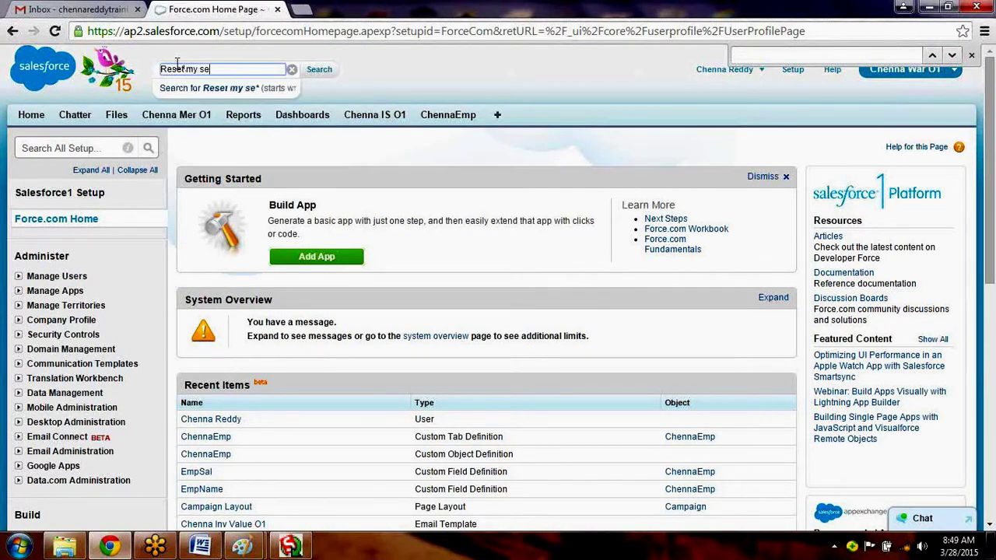
text(curity token)
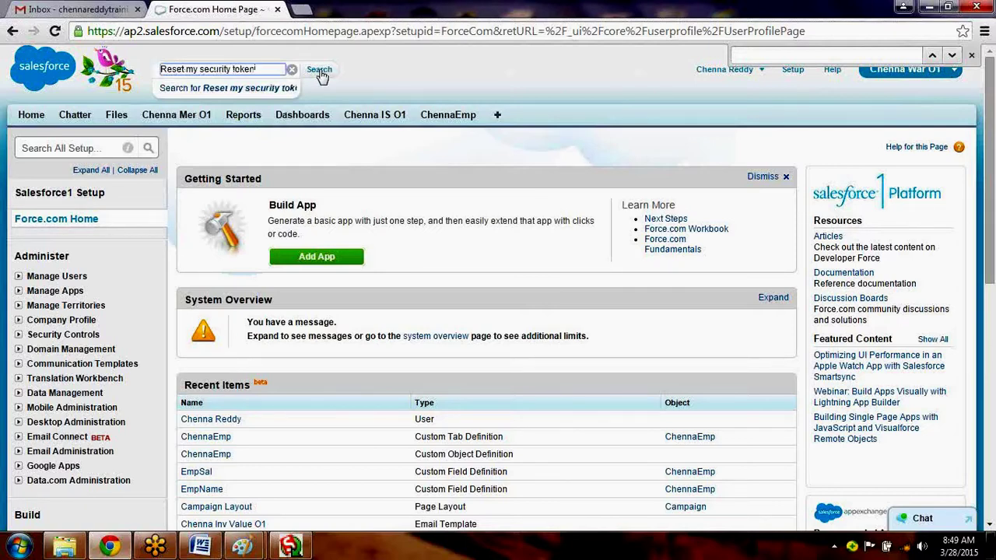
click(257, 92)
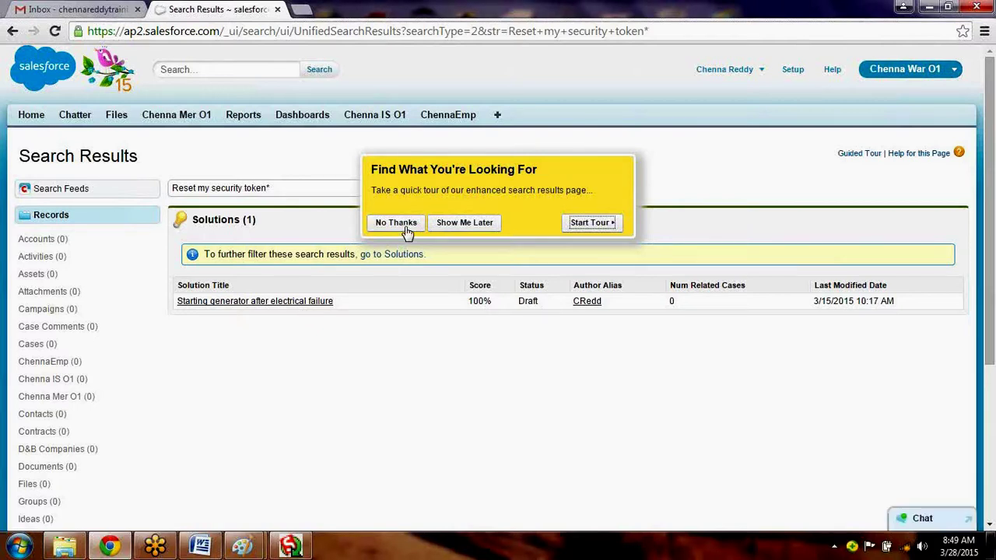
click(407, 230)
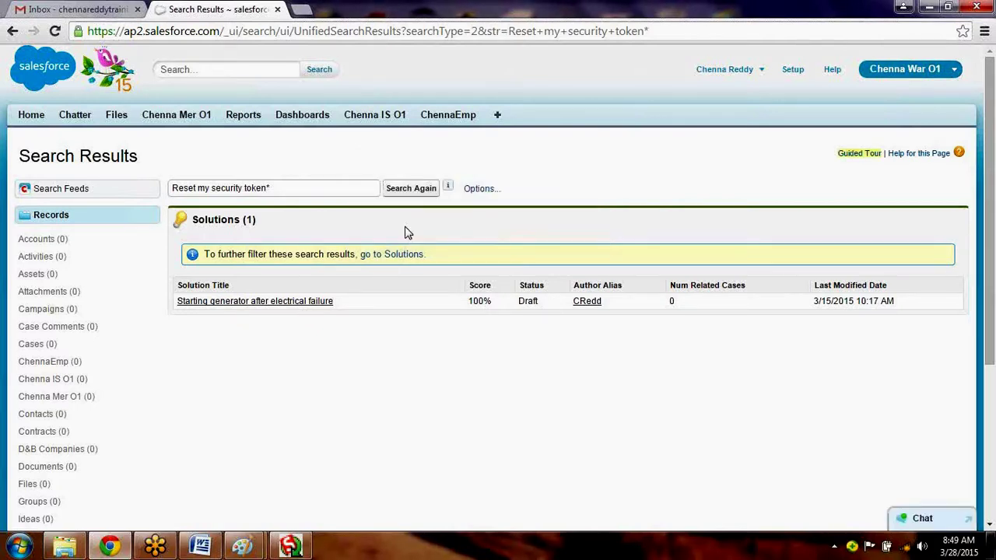
Open the single result, the 'Starting generator after electrical failure' solution.
click(298, 304)
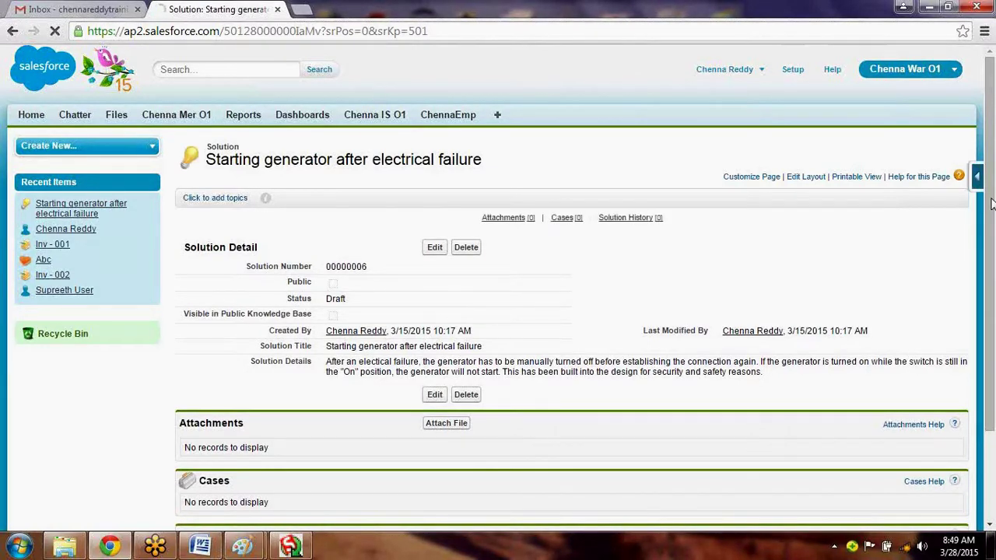
scroll(994, 233, down, 3)
drag(994, 268, 578, 190)
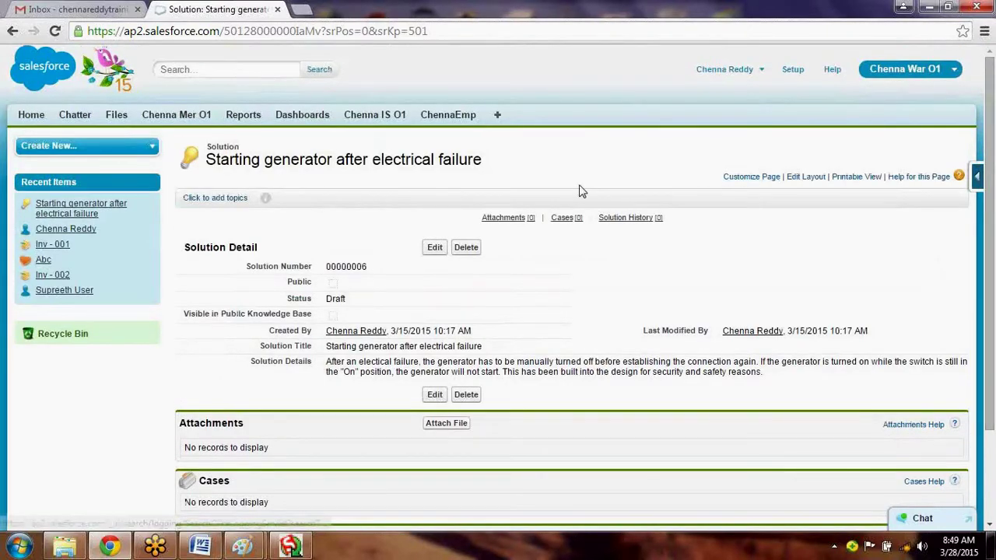
click(240, 72)
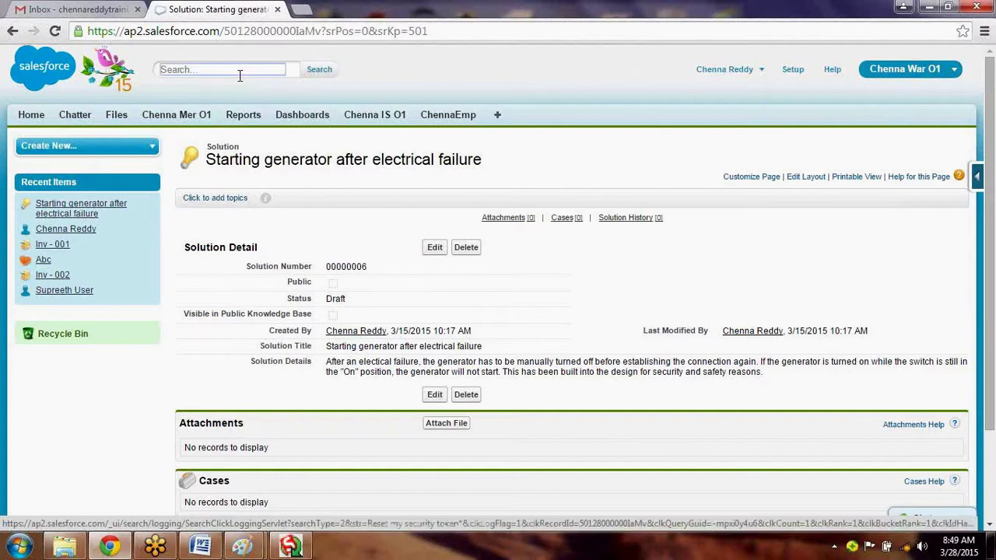
Search for 'security token', correcting the misspelling, and open the full Solution Search results.
text(seucity)
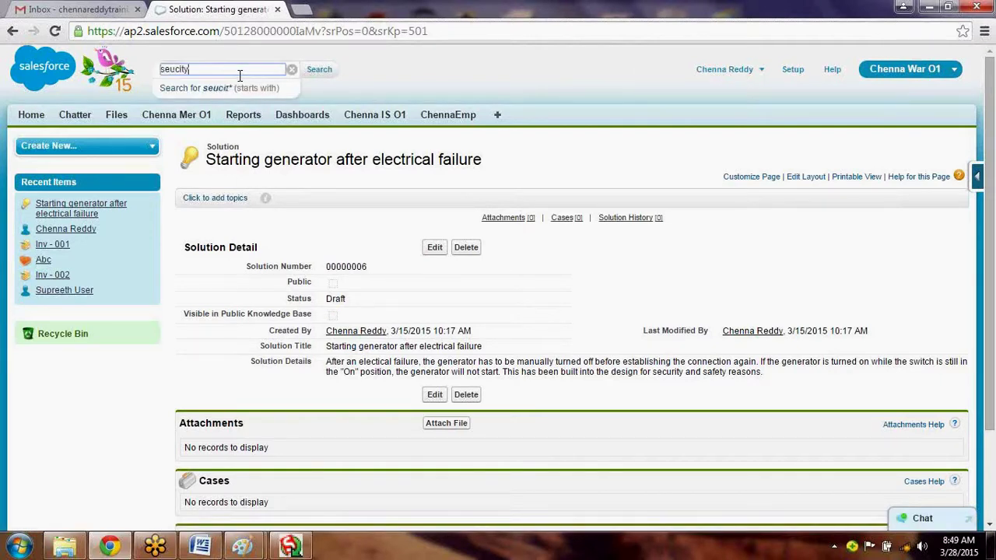
text( token)
key(Return)
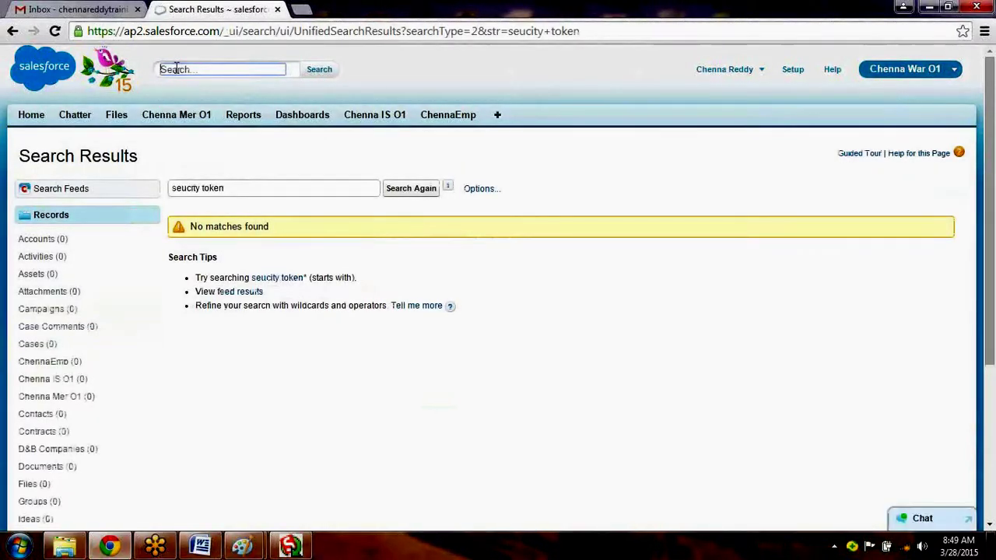
text(security )
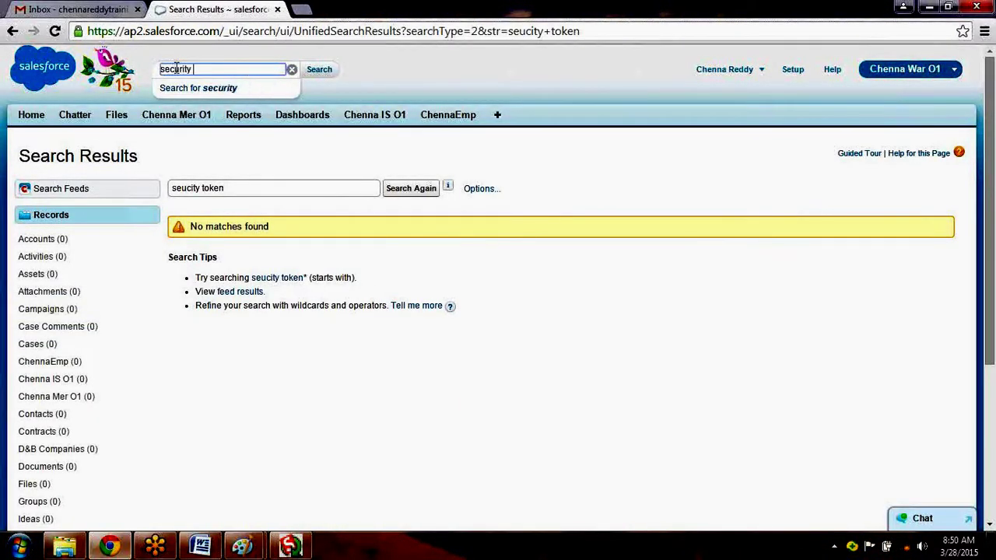
text(token)
key(Return)
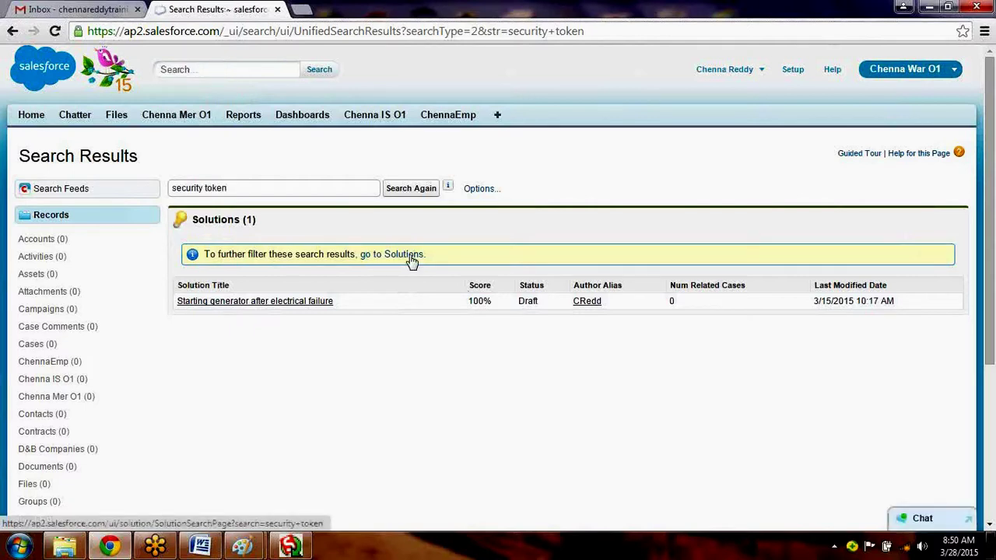
click(410, 256)
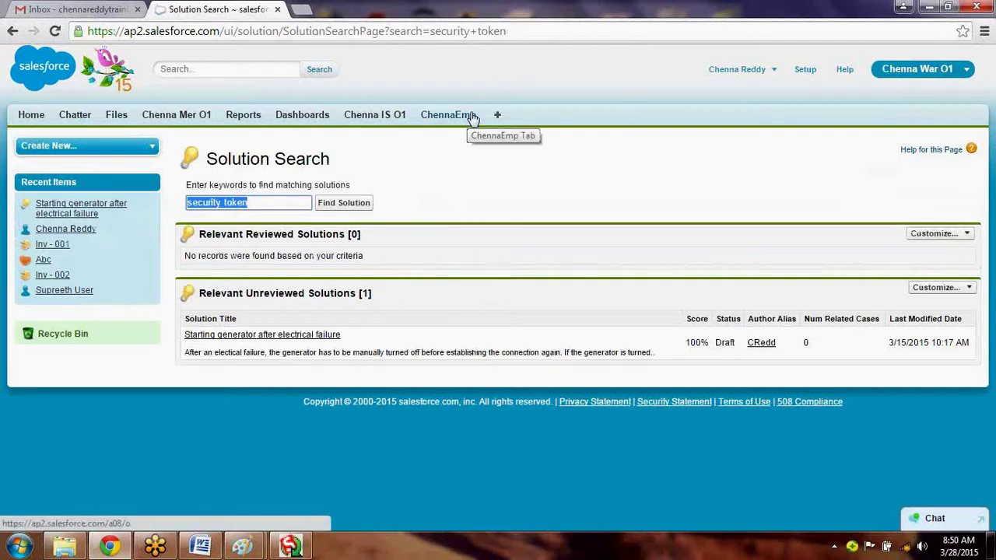
Leave the Solution Search results for Setup's Force.com Home page via the header Setup link.
click(806, 70)
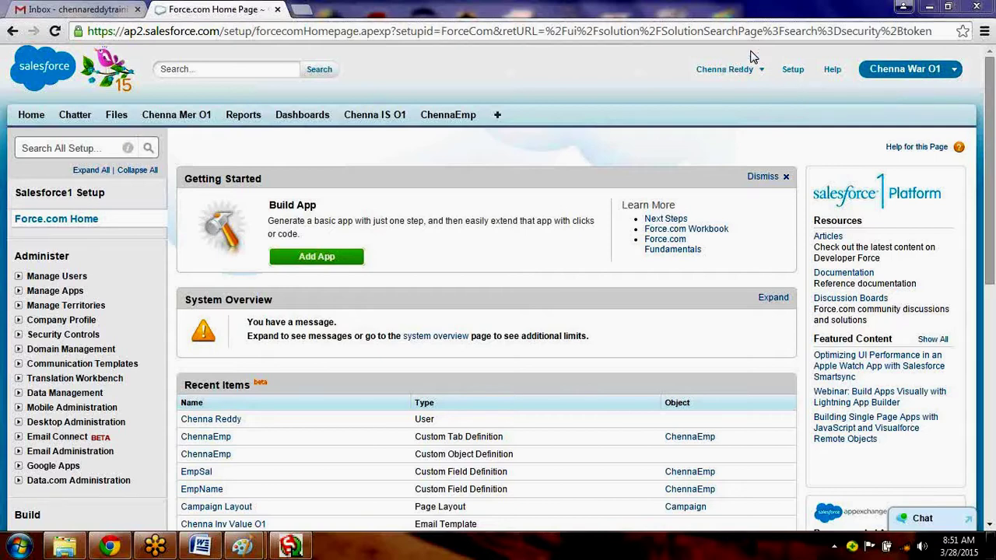
Open My Profile, then go to My Settings > Personal > Personal Information to view your details.
click(737, 70)
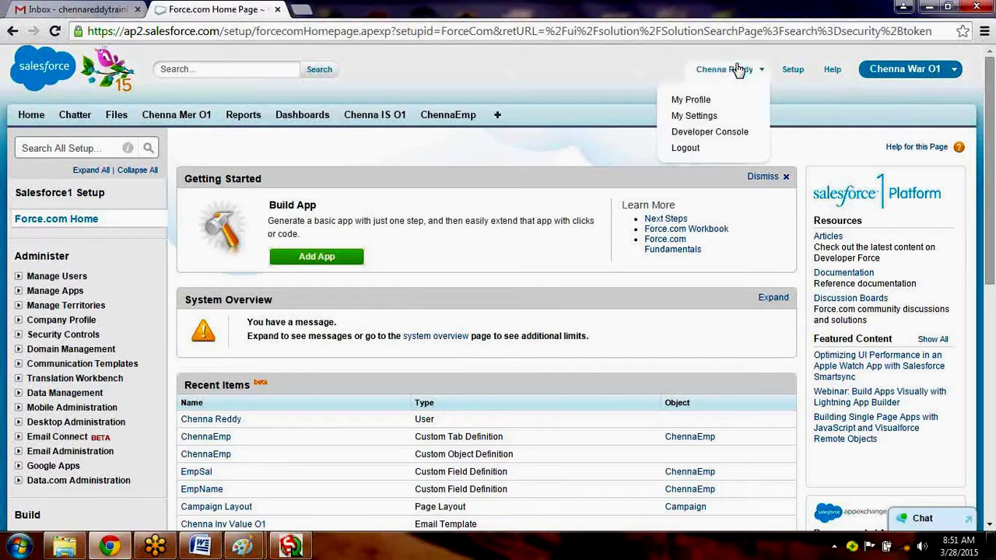
click(693, 99)
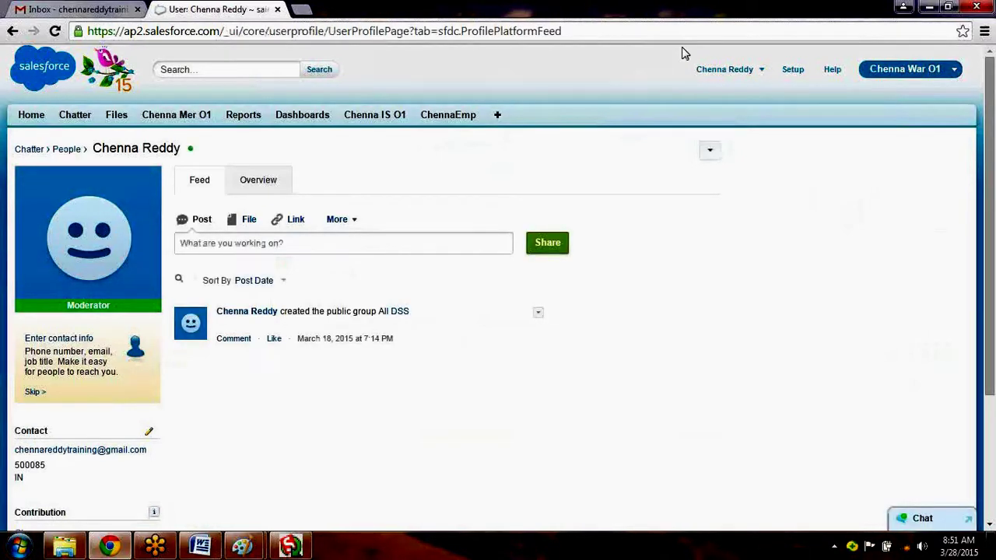
click(718, 76)
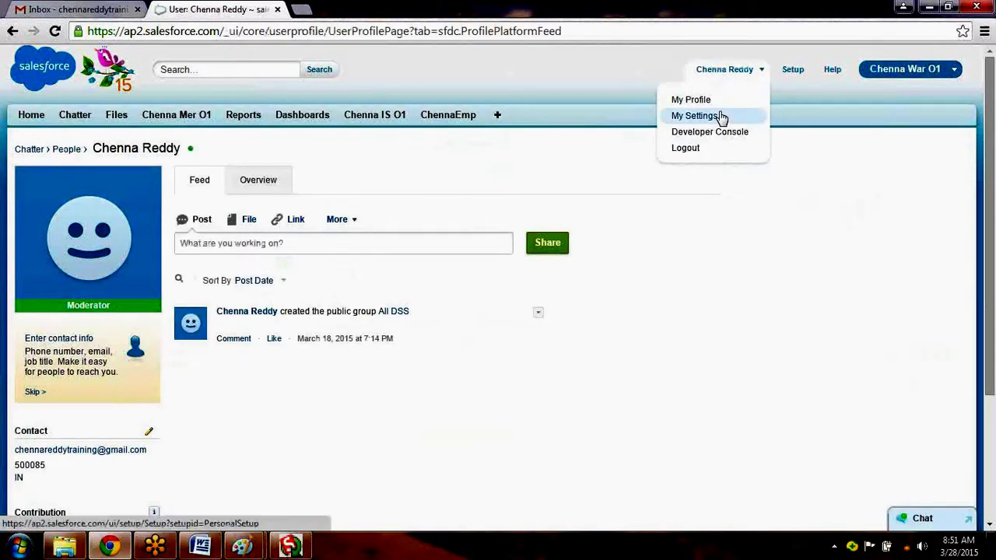
click(720, 116)
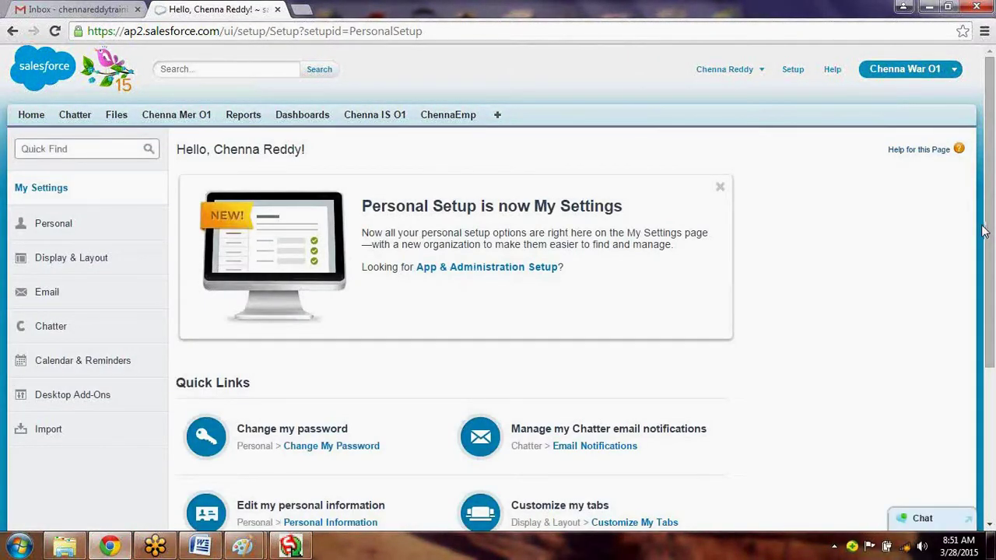
click(55, 224)
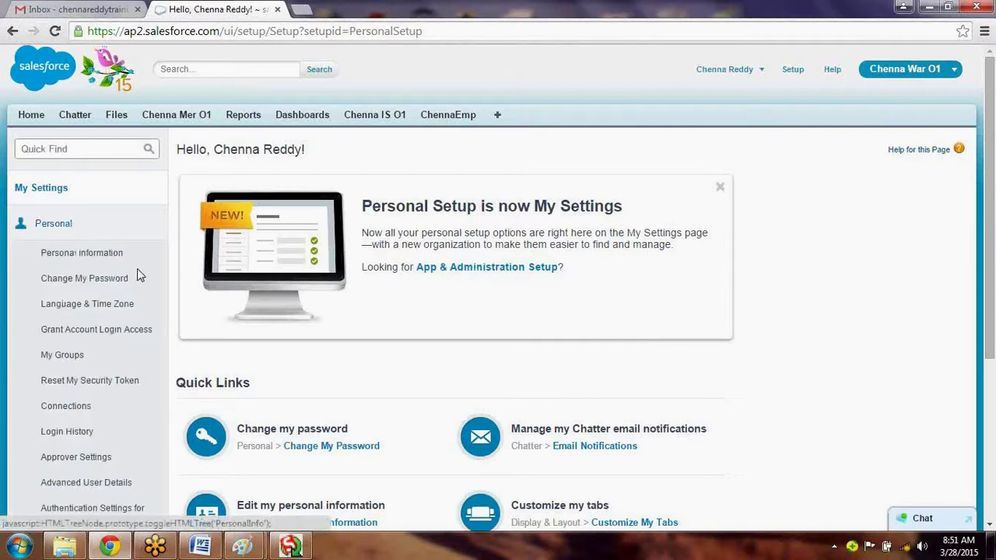
click(111, 259)
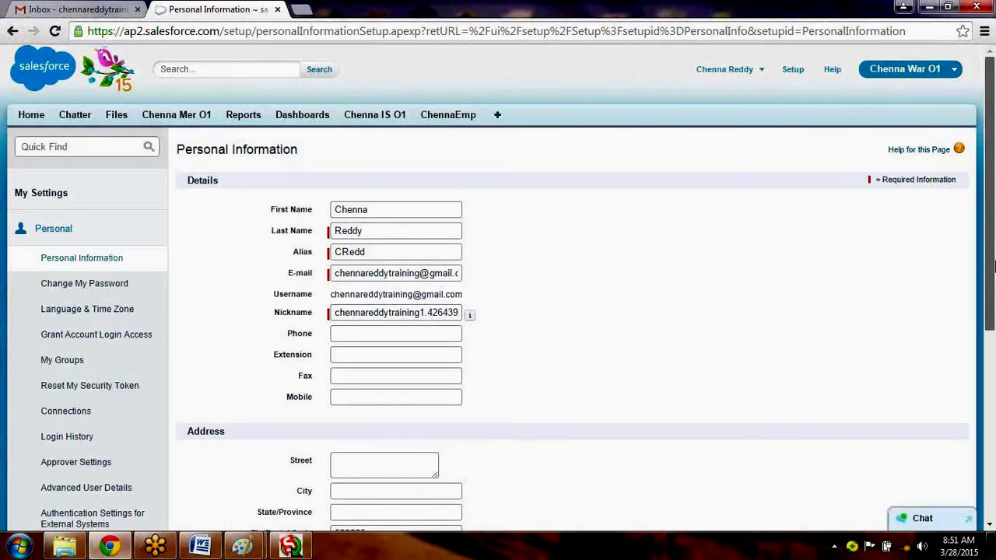
drag(993, 267, 994, 291)
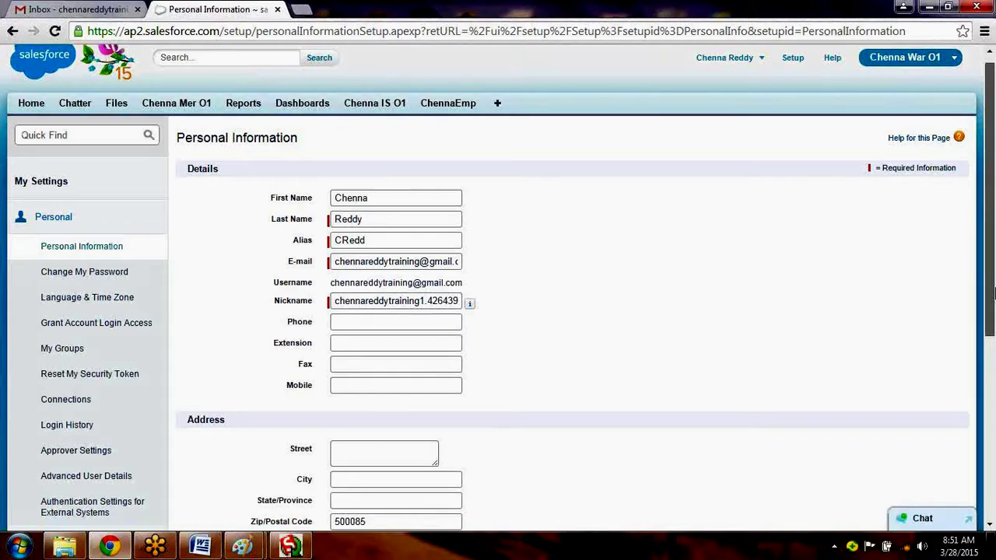
scroll(973, 294, down, 1)
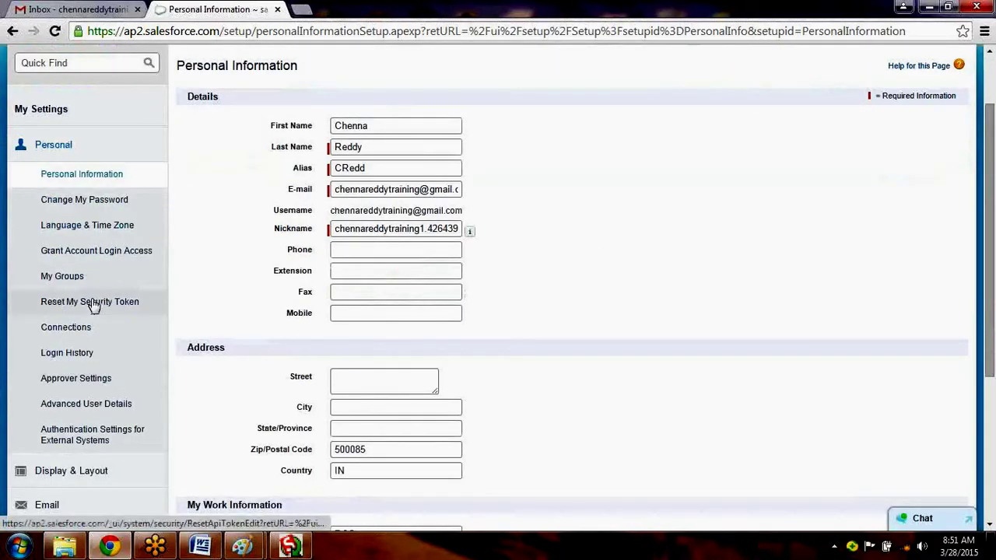
Open Reset My Security Token from the Personal sidebar, then bring up the Salesforce PDF guides folder.
click(93, 302)
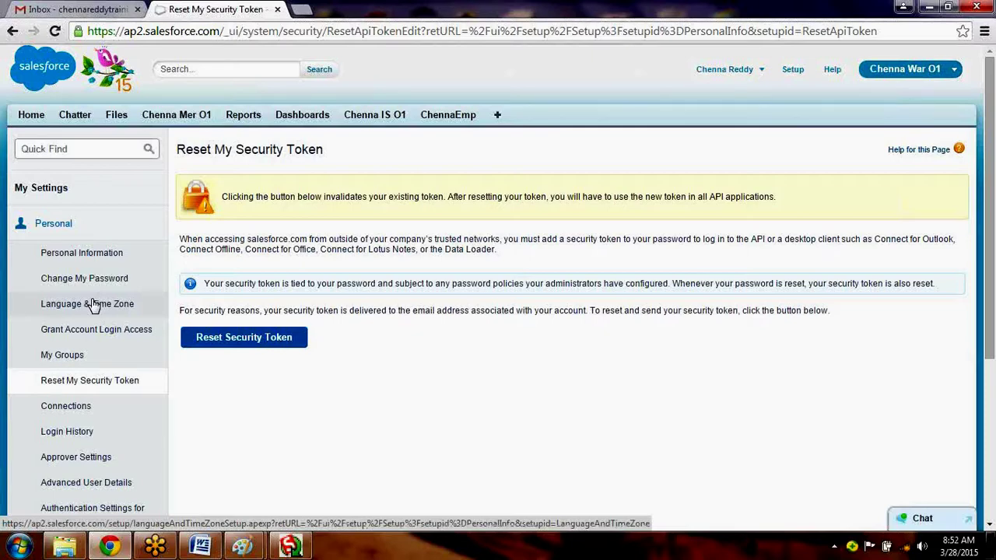
click(66, 545)
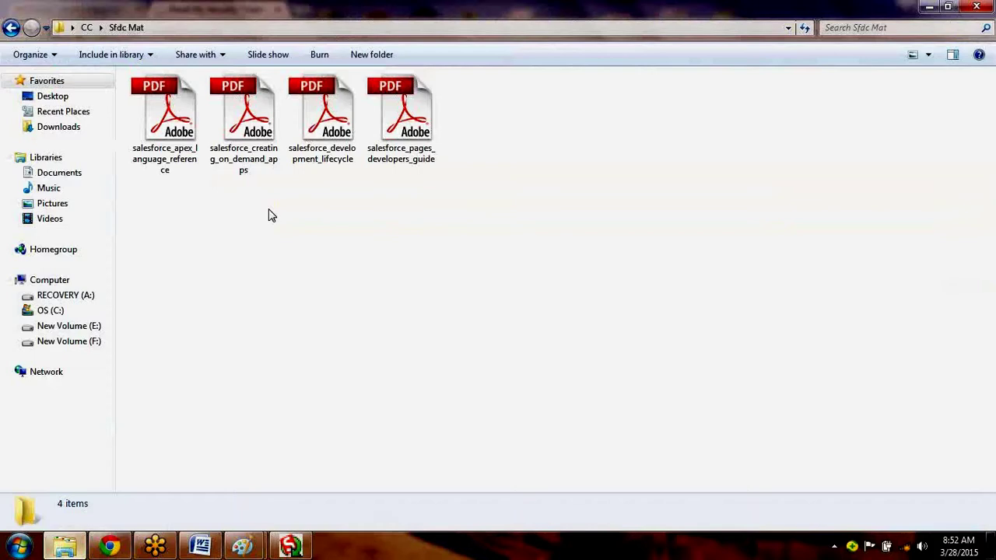
Open the Visualforce Developer's Guide PDF and search it for 'reset security token'.
double_click(410, 154)
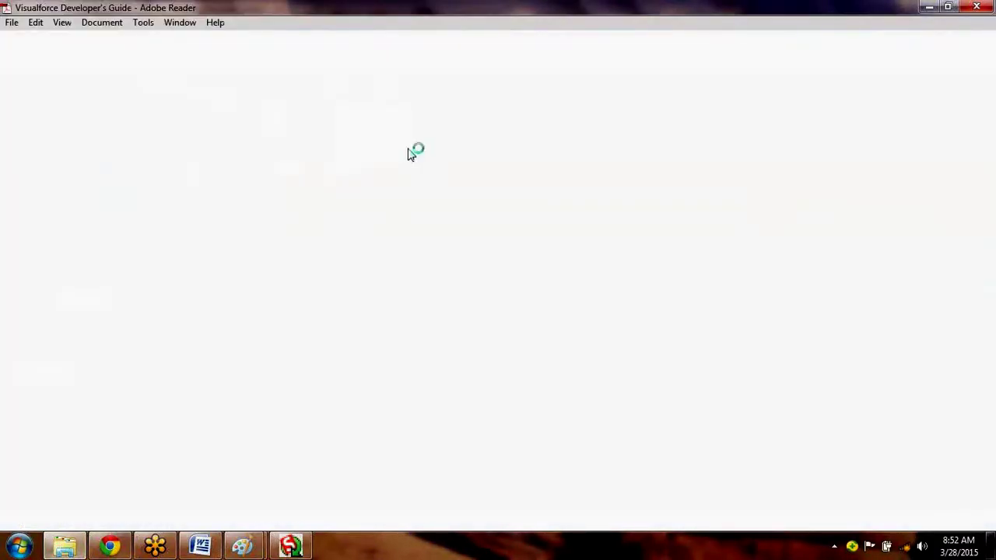
key(ctrl+f)
text(seucirty)
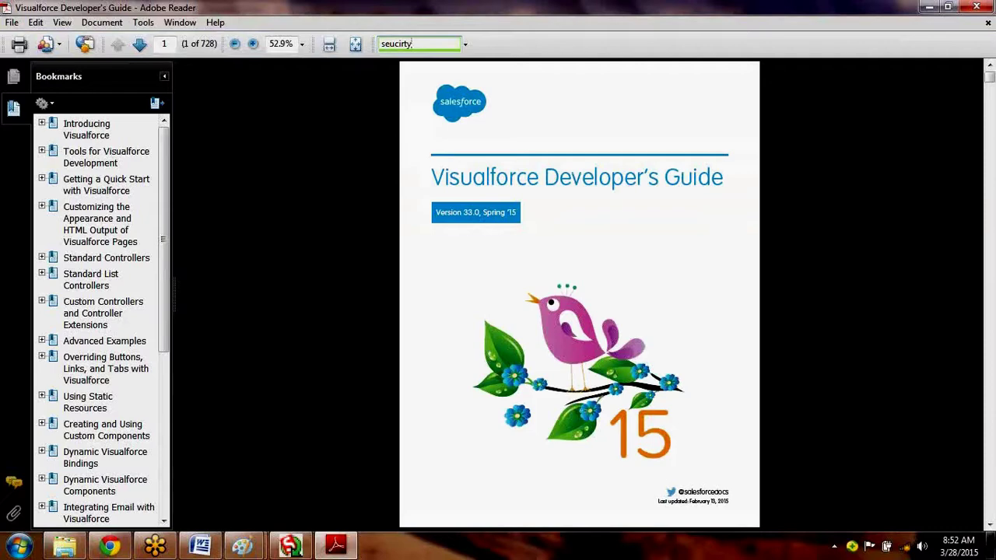
key(BackSpace)
key(BackSpace)
key(BackSpace)
key(BackSpace)
key(BackSpace)
key(BackSpace)
key(BackSpace)
key(BackSpace)
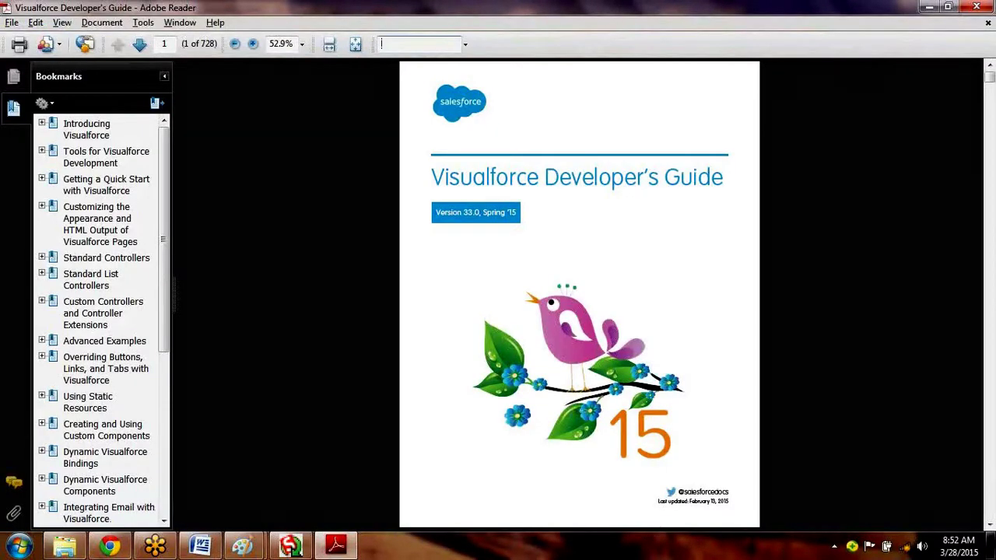
text(reset security token)
key(Return)
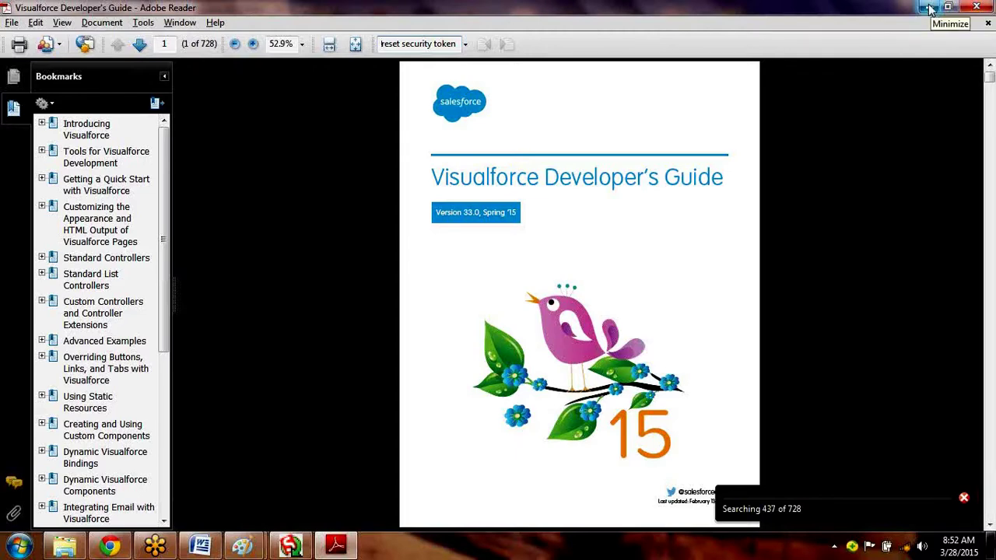
Go to Salesforce's My Settings page and dismiss the PDF's no-matches message.
click(931, 8)
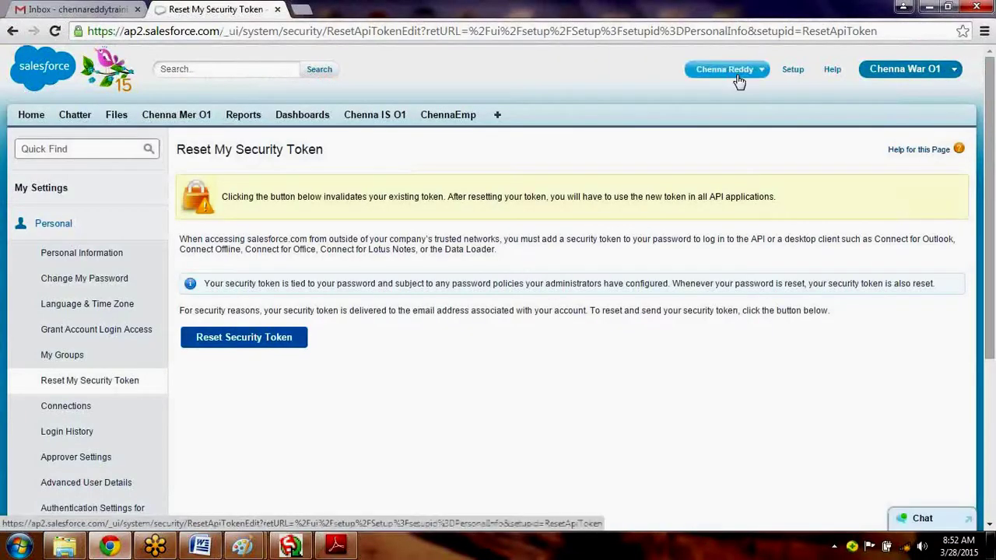
click(735, 74)
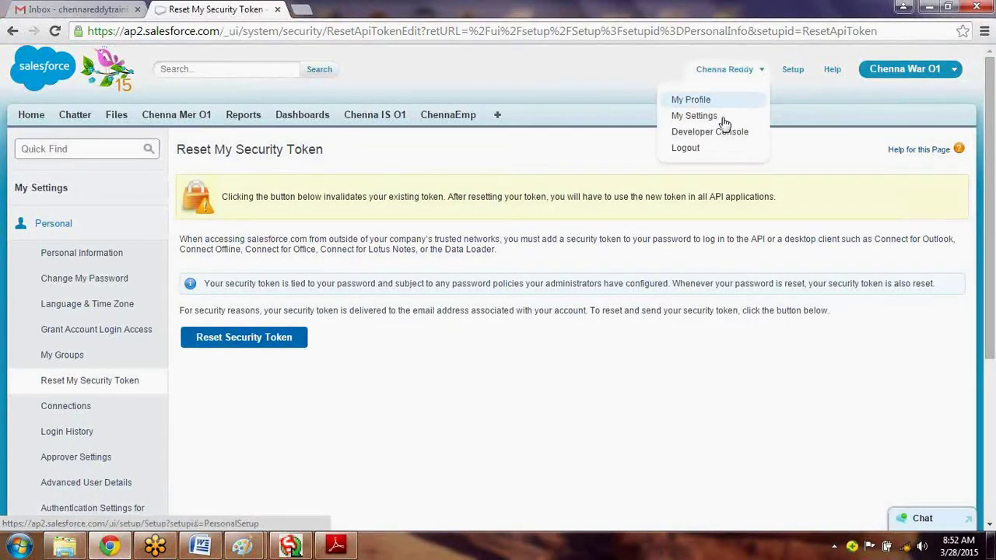
click(723, 118)
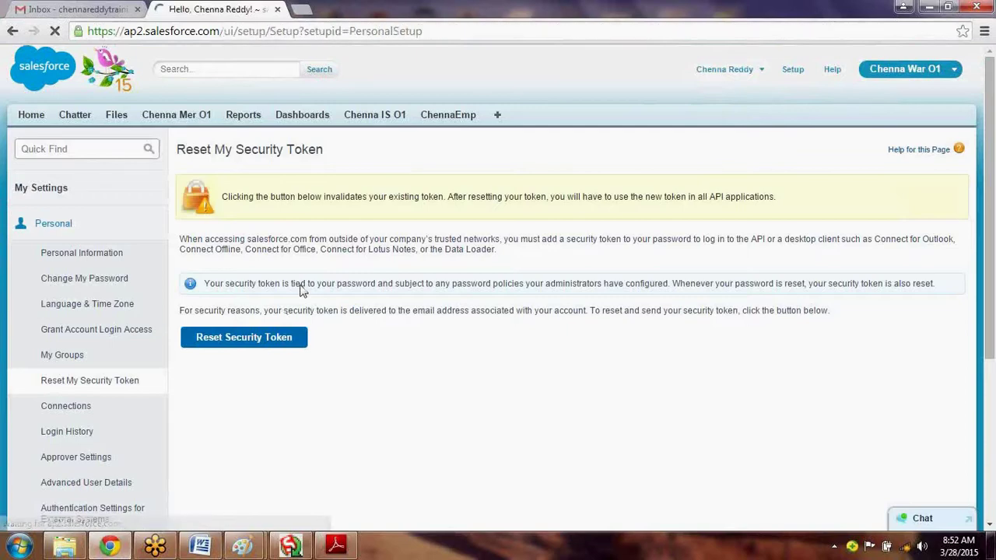
key(alt+Tab)
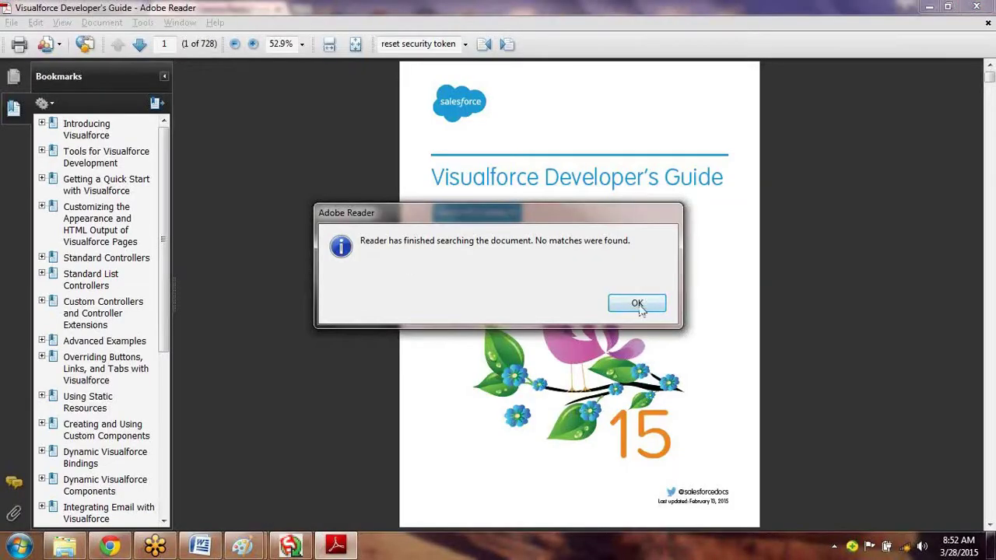
click(638, 303)
key(alt+Tab)
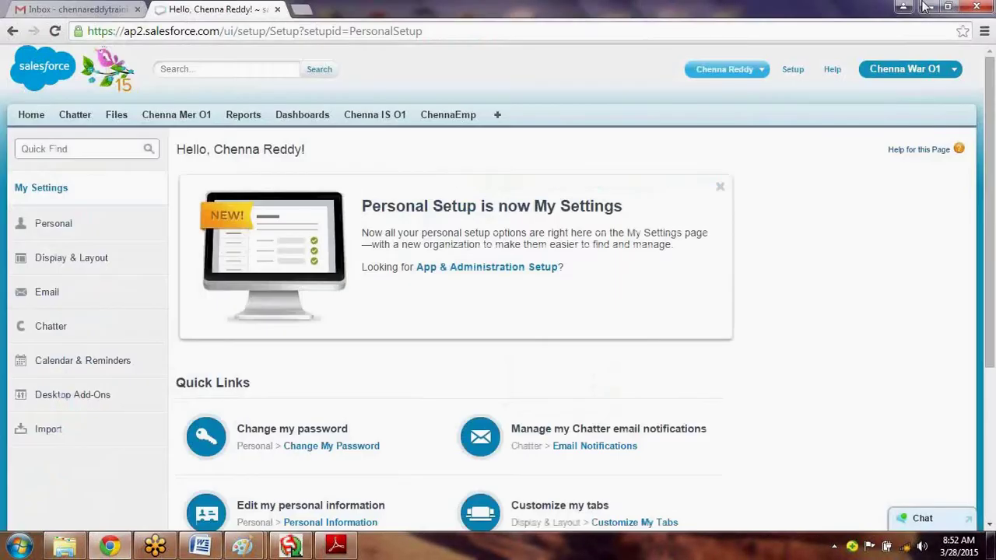
Expand the Personal section and open the Personal Information page.
click(53, 224)
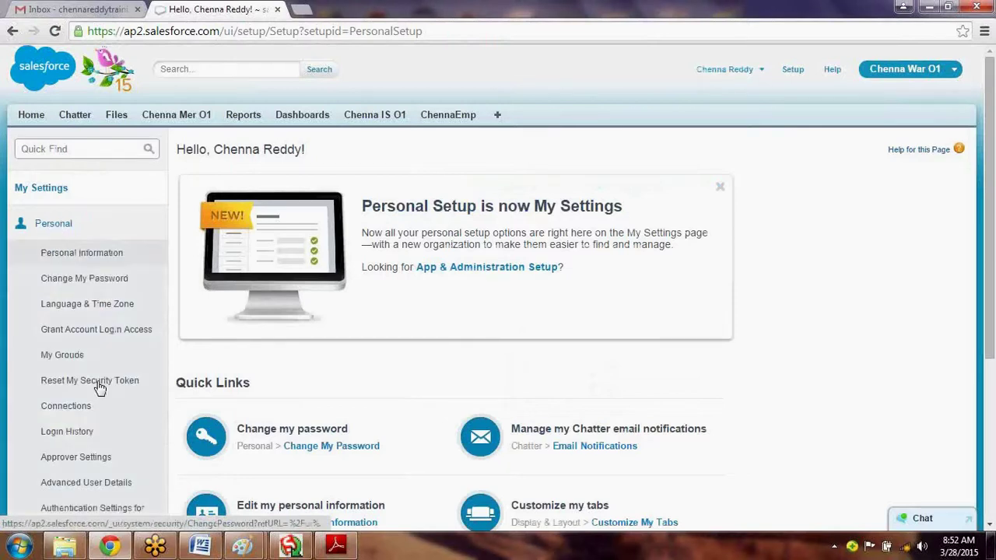
click(96, 258)
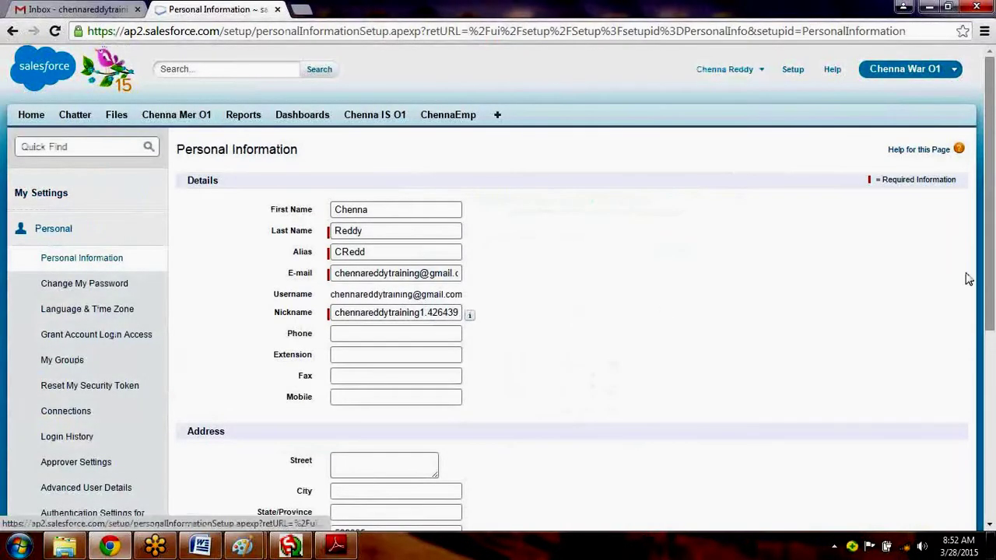
drag(990, 280, 993, 339)
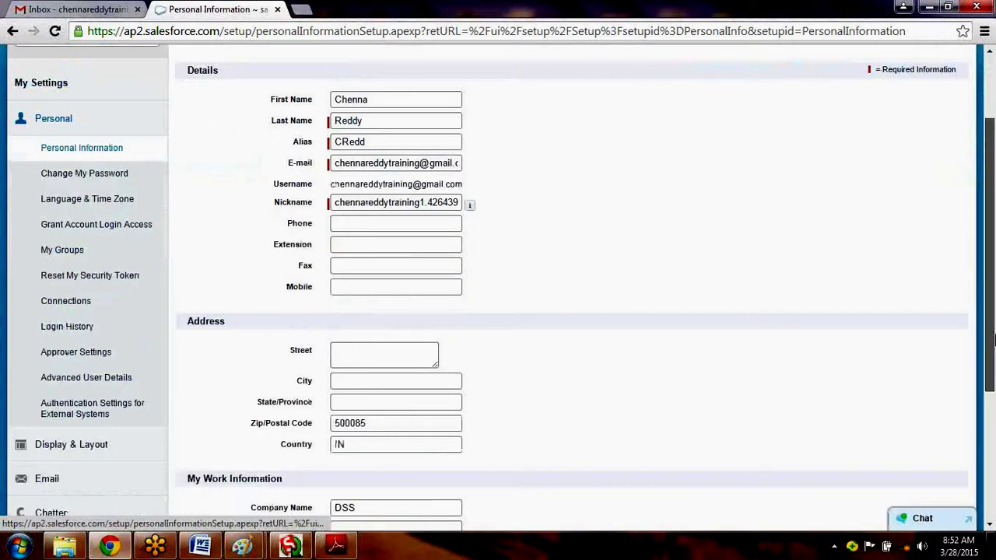
scroll(993, 338, up, 2)
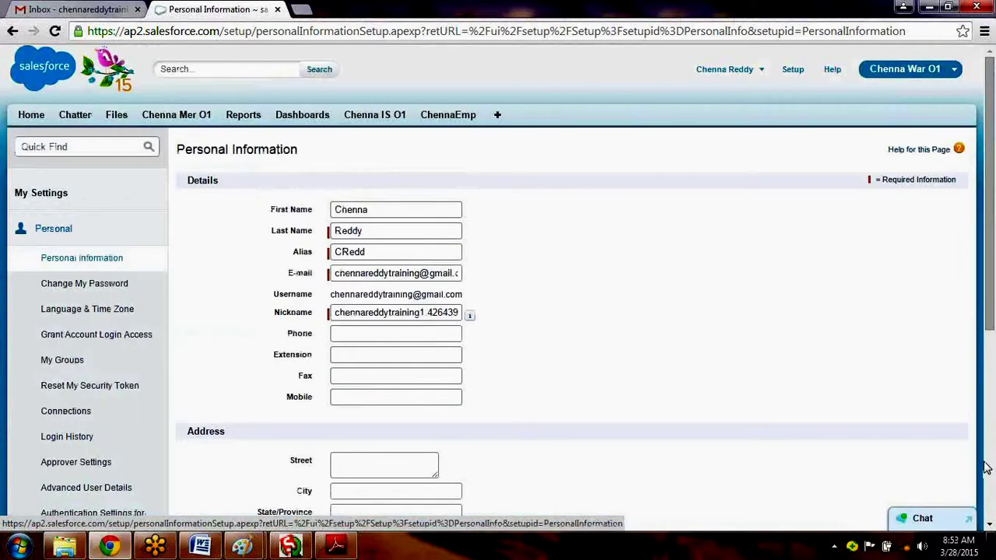
scroll(984, 466, down, 5)
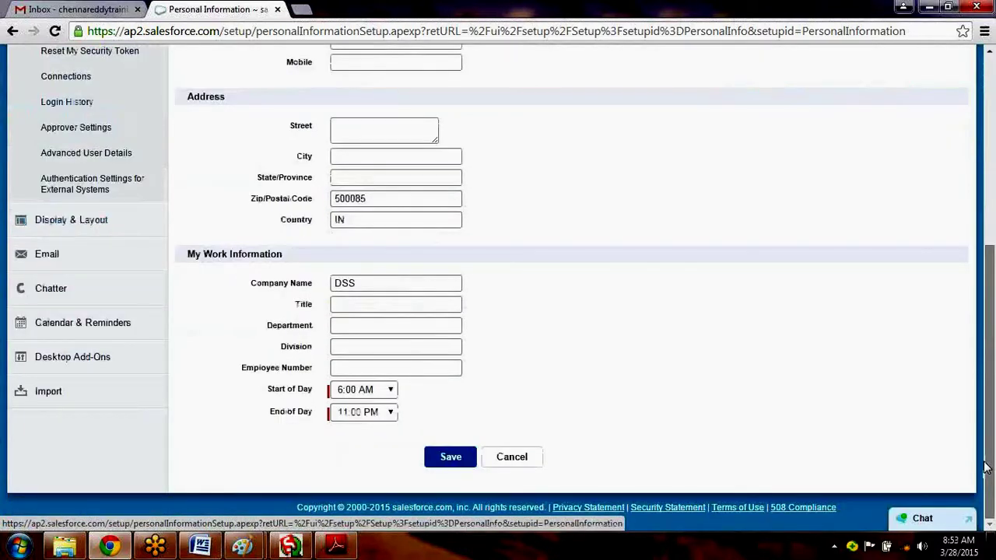
Reset the security token so a new one is emailed, then switch to the Gmail inbox.
click(100, 54)
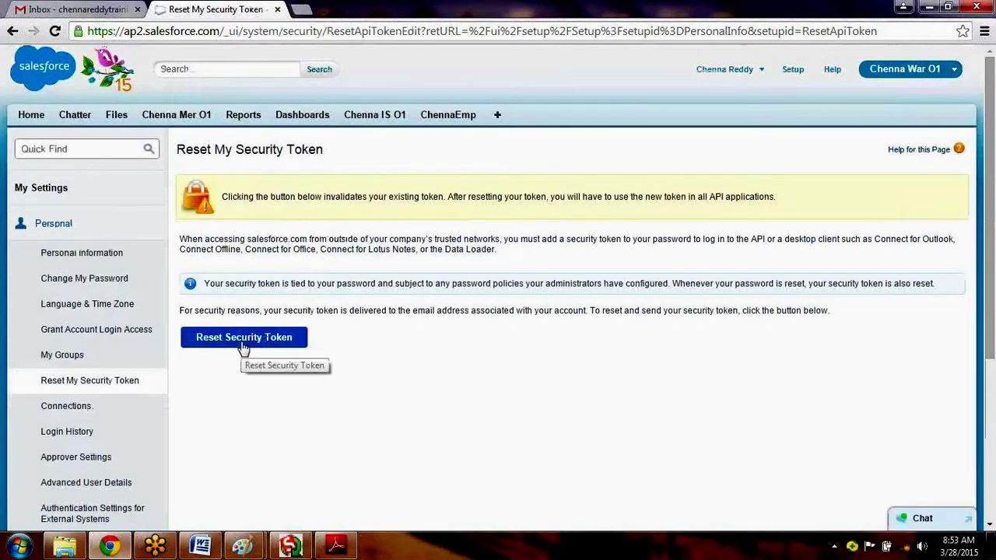
click(242, 346)
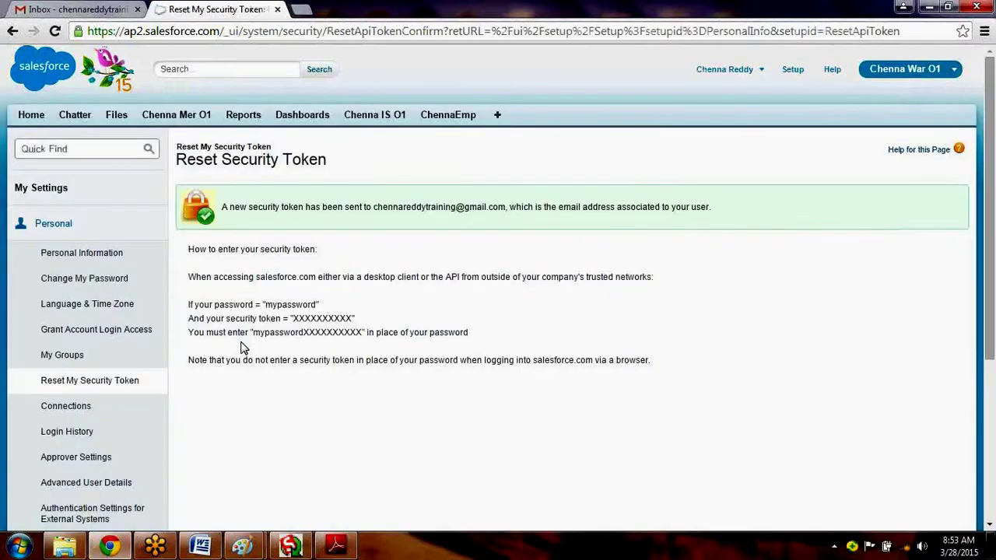
double_click(288, 304)
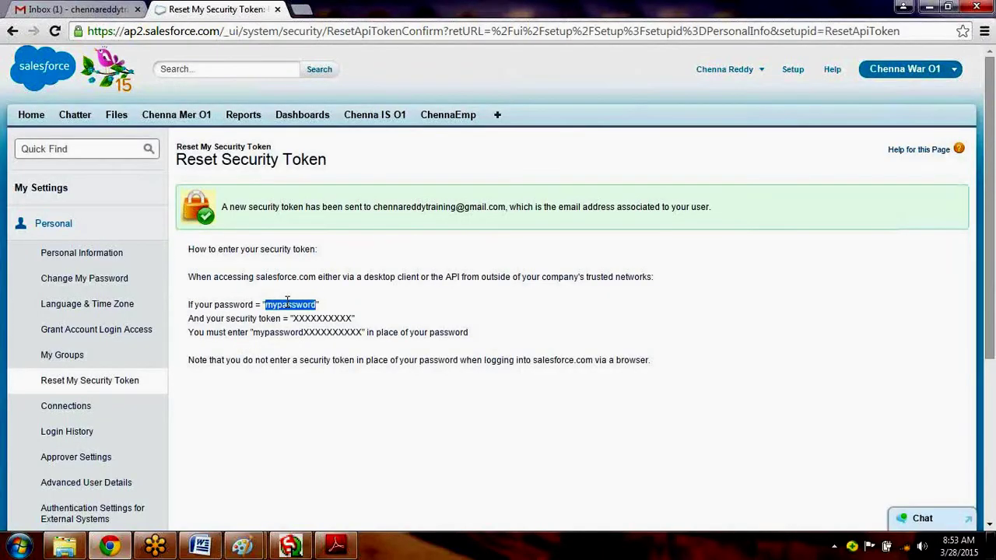
click(113, 9)
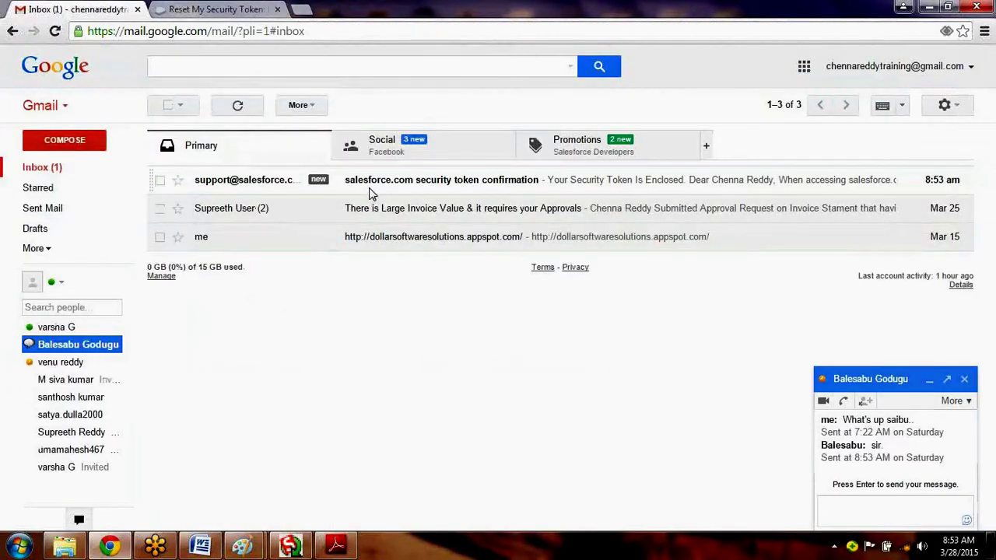
Open the 'salesforce.com security token confirmation' email, select the new token, and minimize the browser.
click(370, 191)
drag(393, 348, 256, 351)
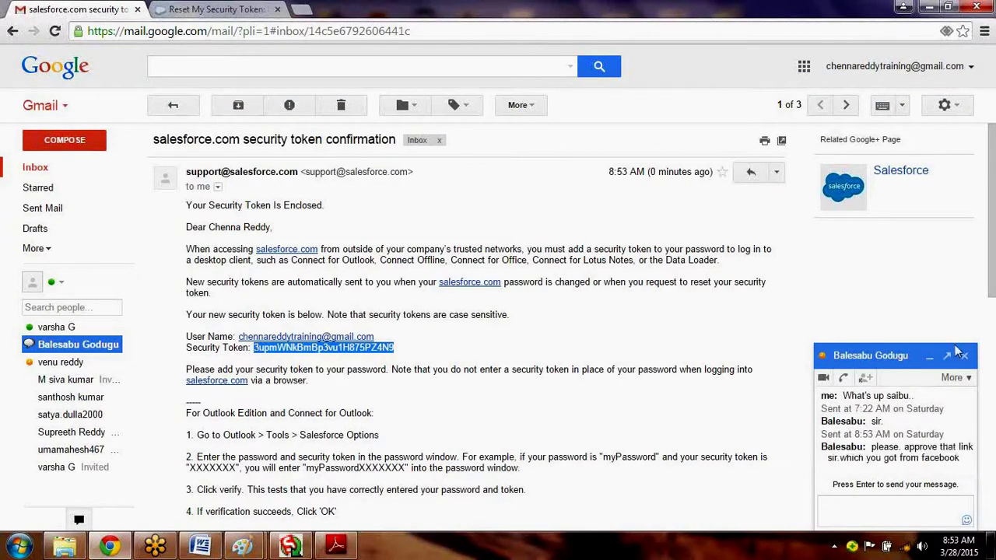
click(964, 356)
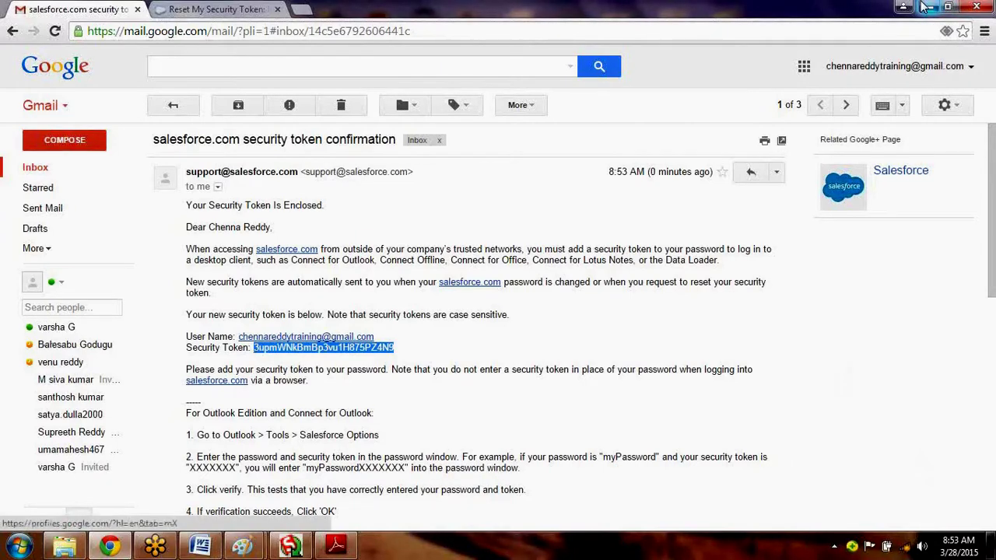
click(922, 6)
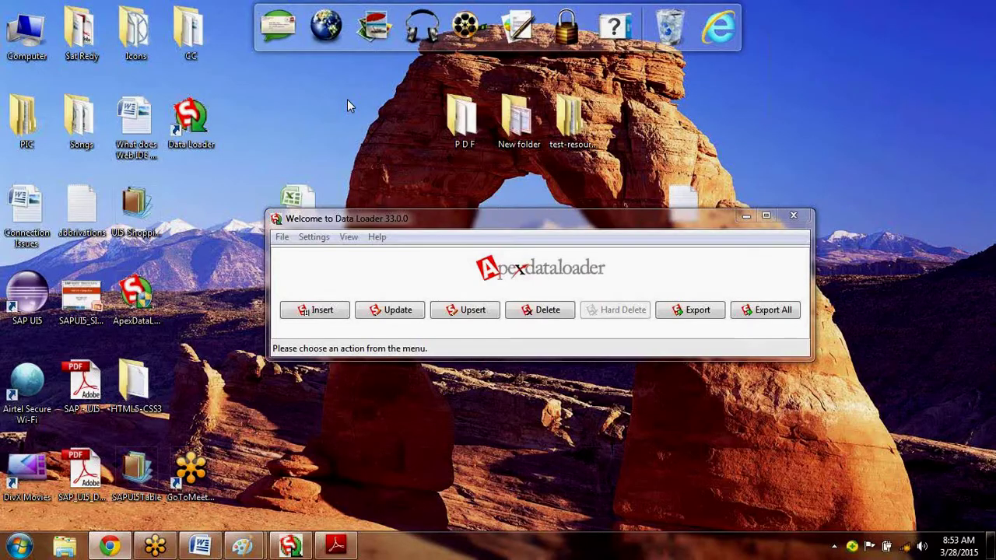
Start an Insert in Data Loader, log in with the password plus pasted security token, and continue.
click(315, 310)
text(.com)
key(Tab)
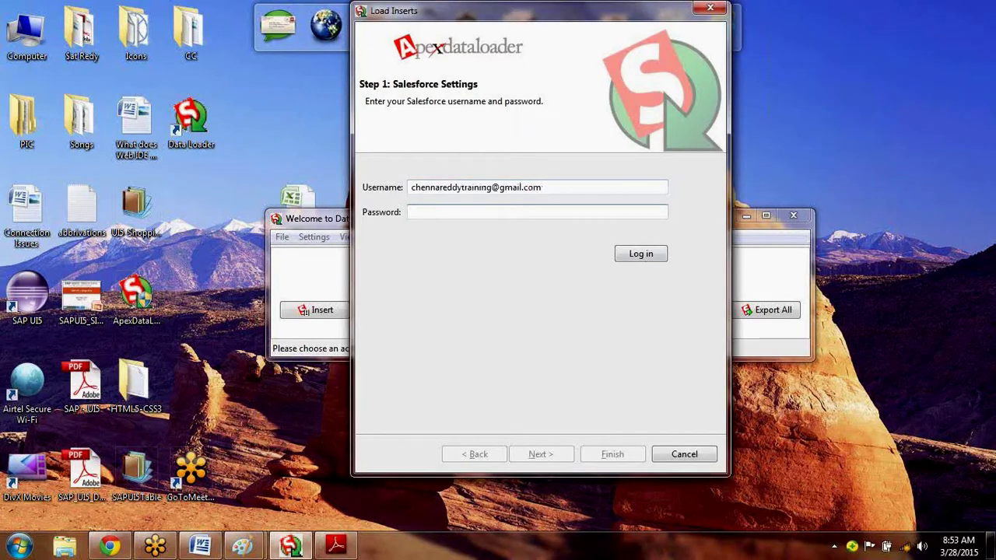
text(••••••••)
key(ctrl+v)
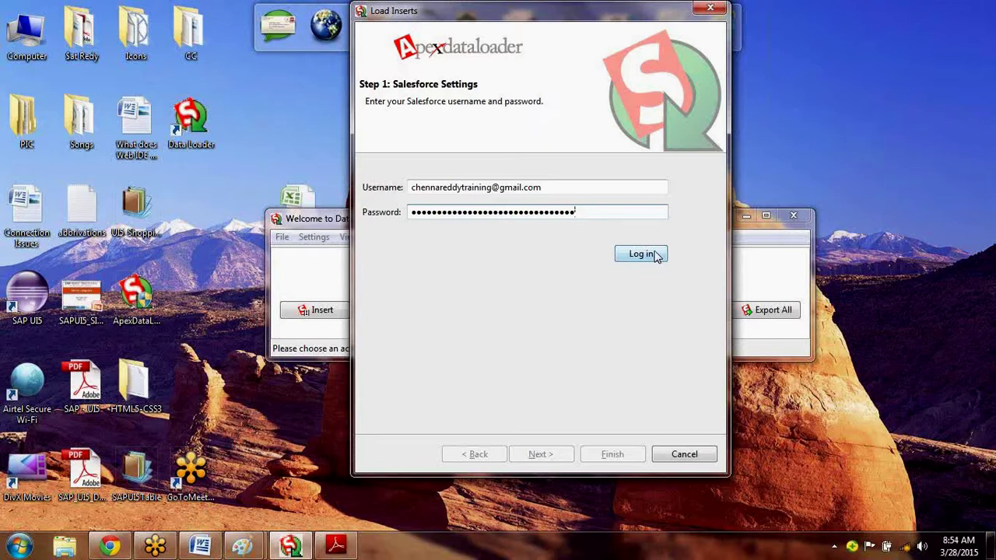
click(642, 254)
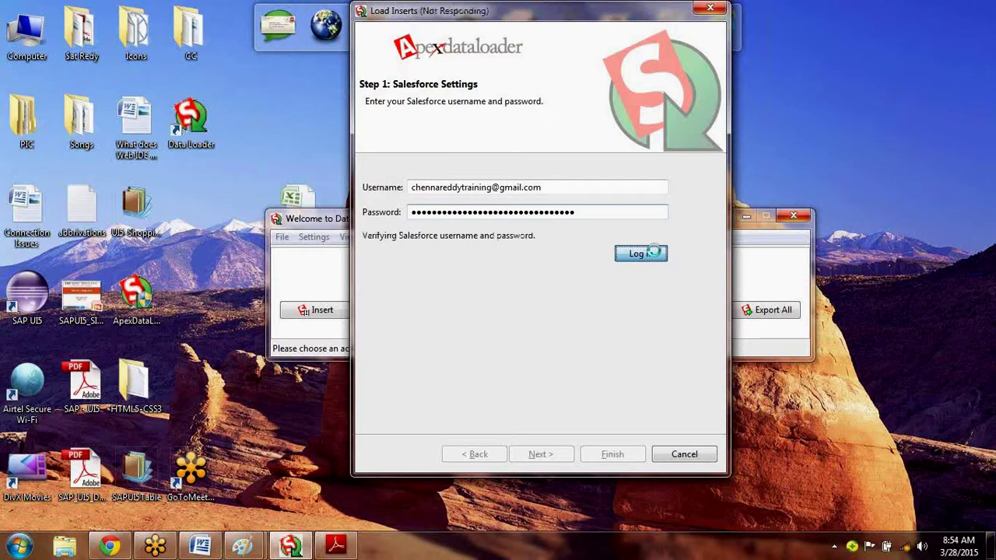
click(539, 456)
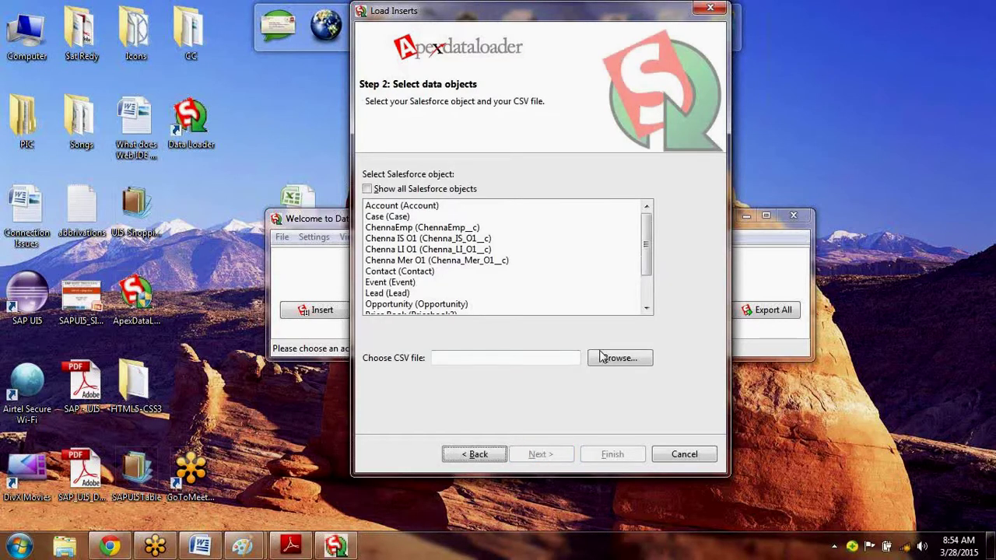
Choose One.csv from the Desktop as the CSV file to load.
click(601, 358)
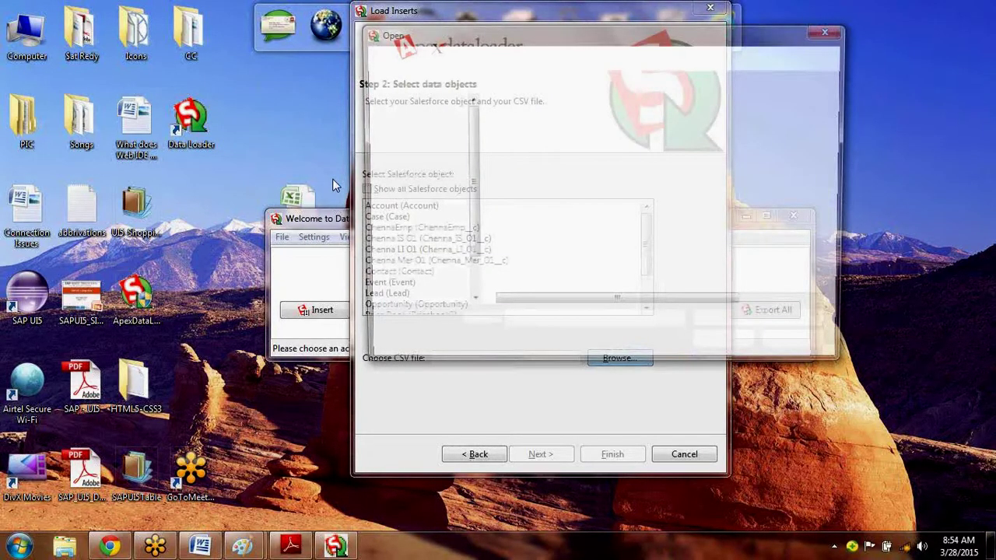
click(413, 122)
scroll(843, 288, down, 5)
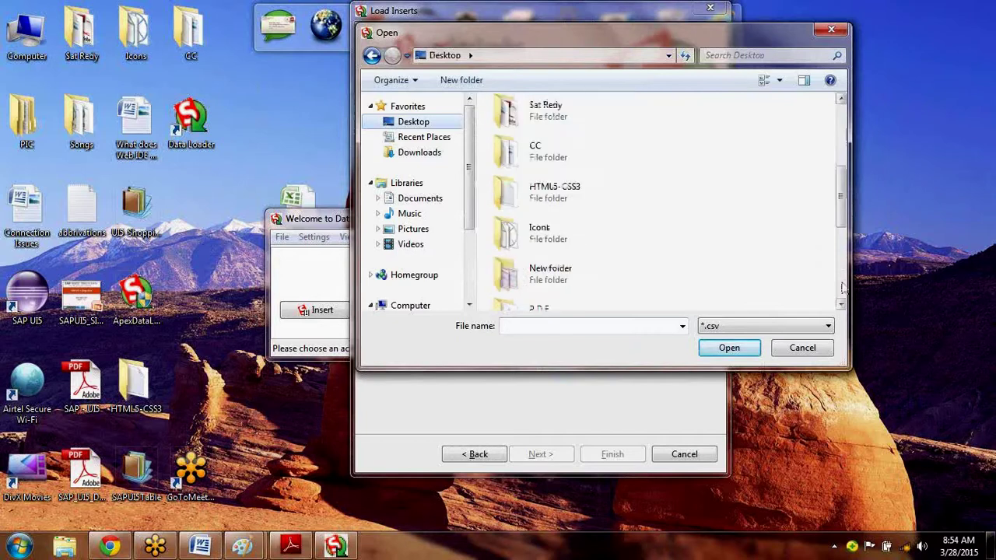
scroll(843, 288, down, 3)
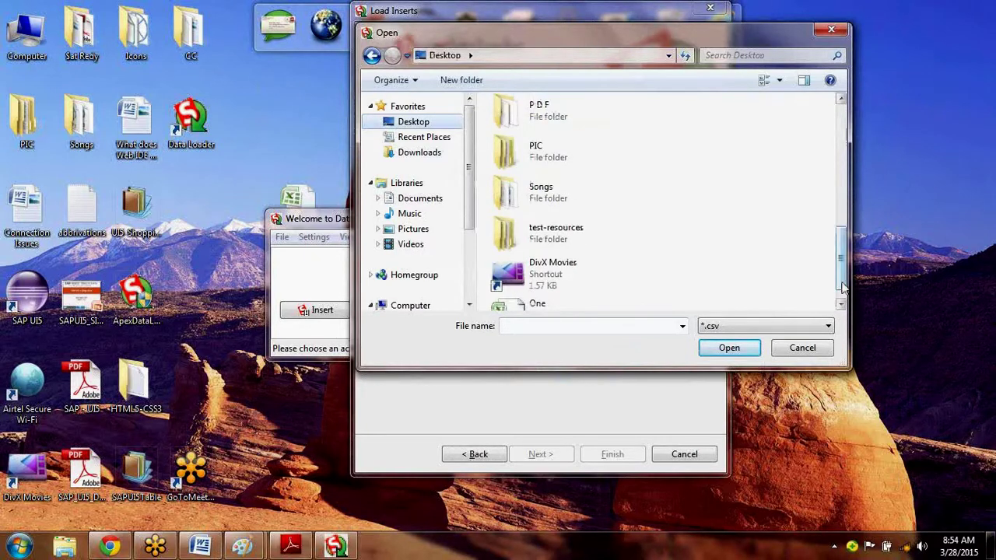
double_click(537, 305)
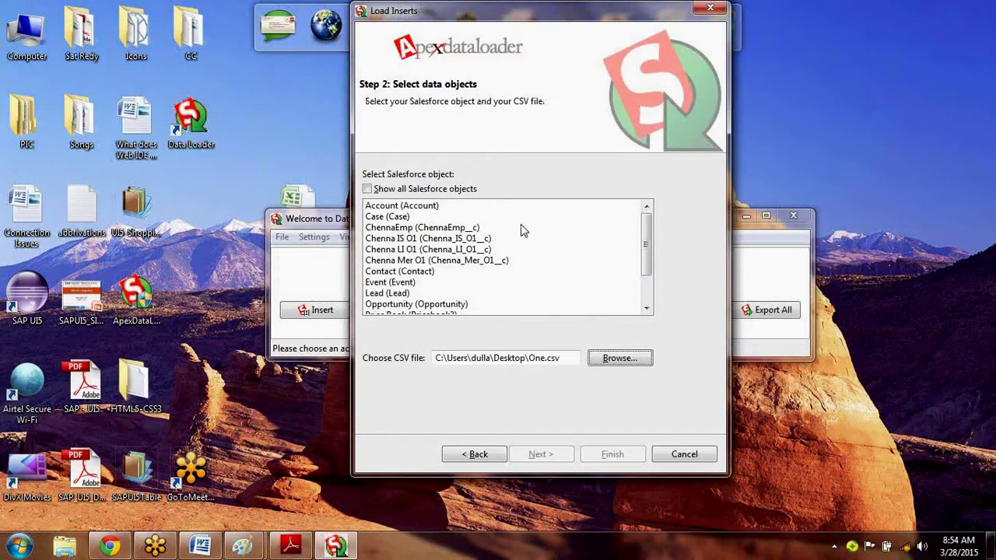
drag(649, 242, 657, 269)
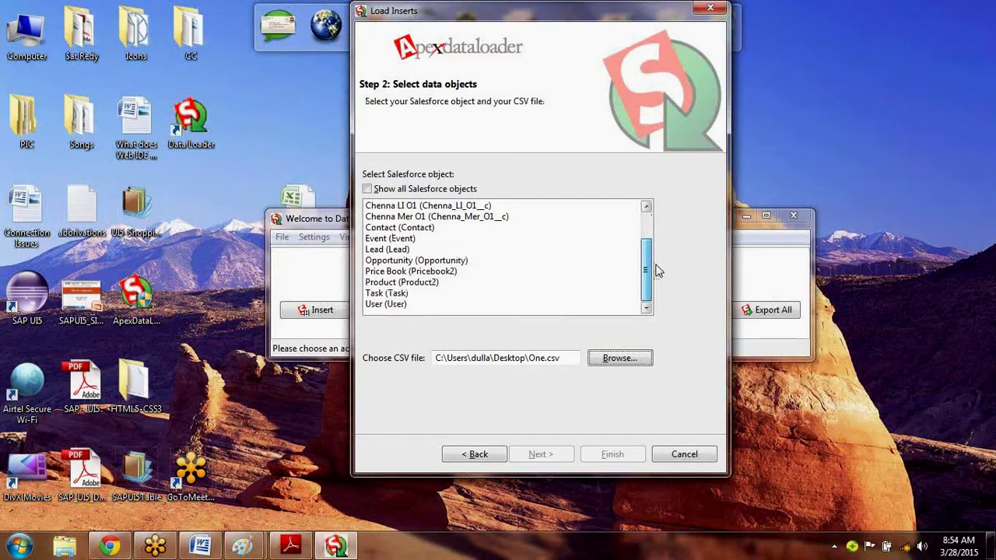
Select ChennaEmp (ChennaEmp__c) as the target object and acknowledge the 4-record message.
click(454, 238)
key(Up)
key(Up)
key(Up)
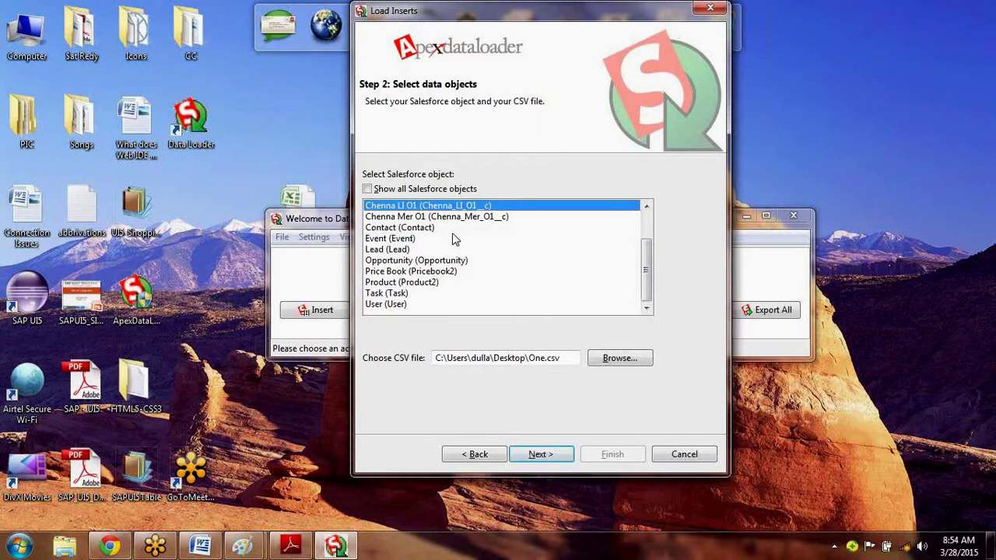
key(Up)
key(Up)
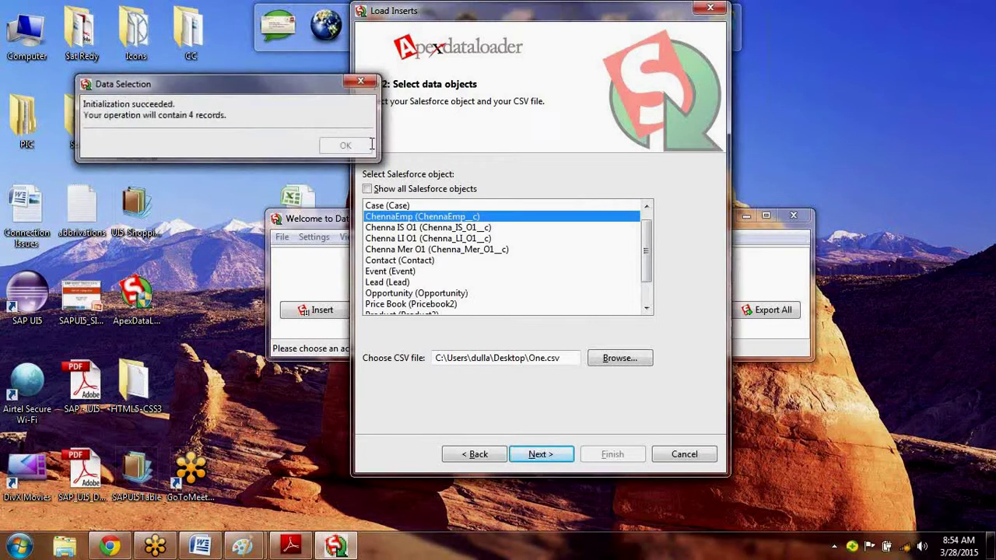
click(371, 145)
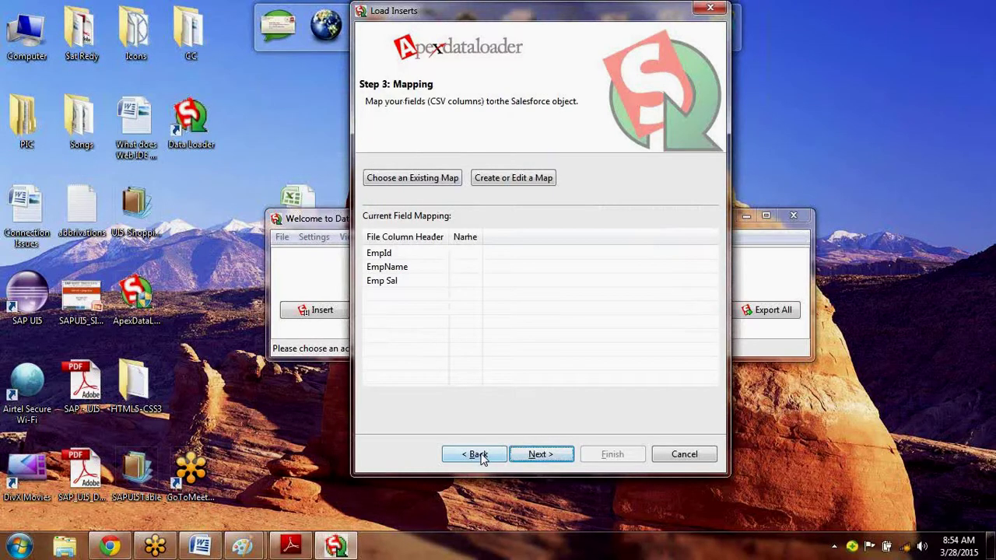
click(479, 456)
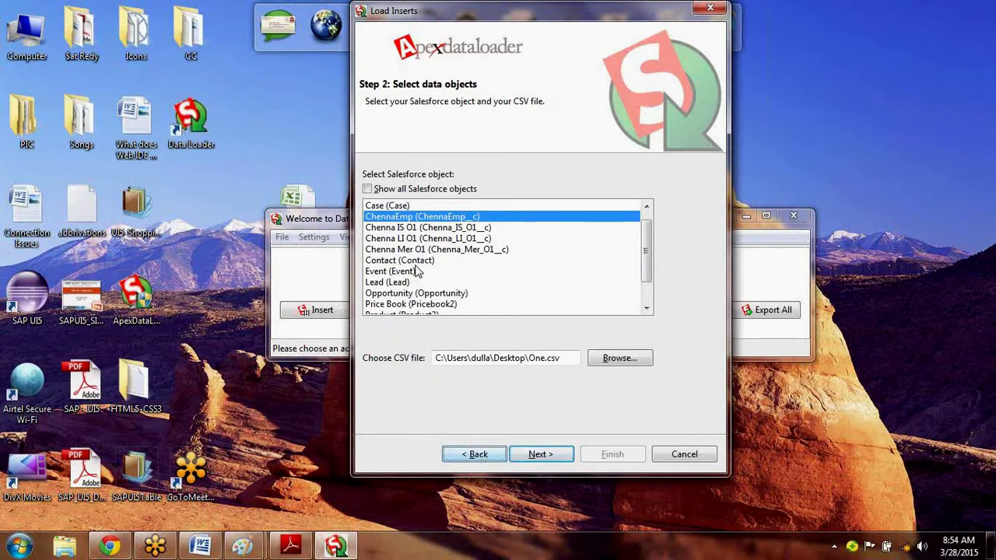
click(542, 459)
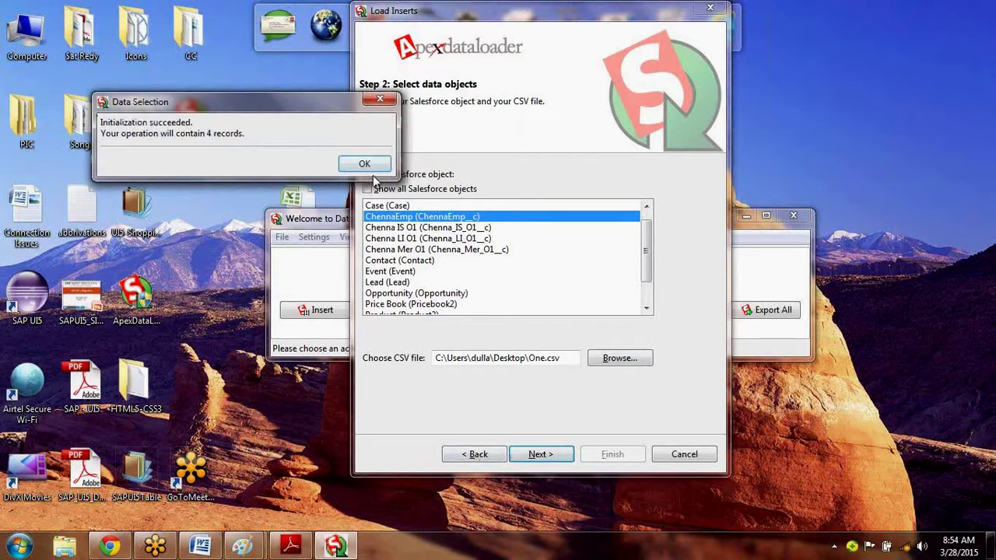
click(364, 165)
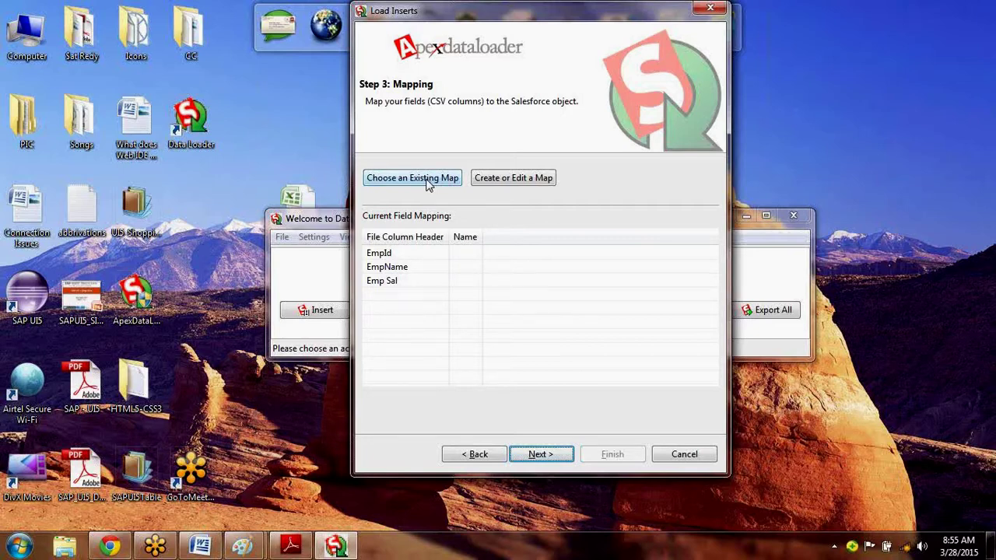
Build a new map pairing Name with EmpId, EmpName__c with EmpName, EmpSal__c with Emp Sal, and apply it.
click(426, 180)
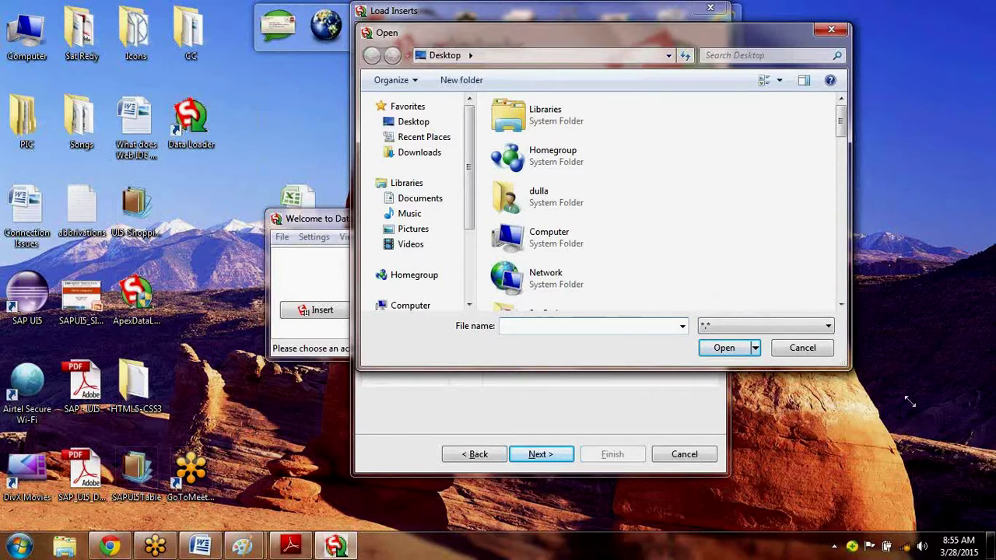
click(795, 356)
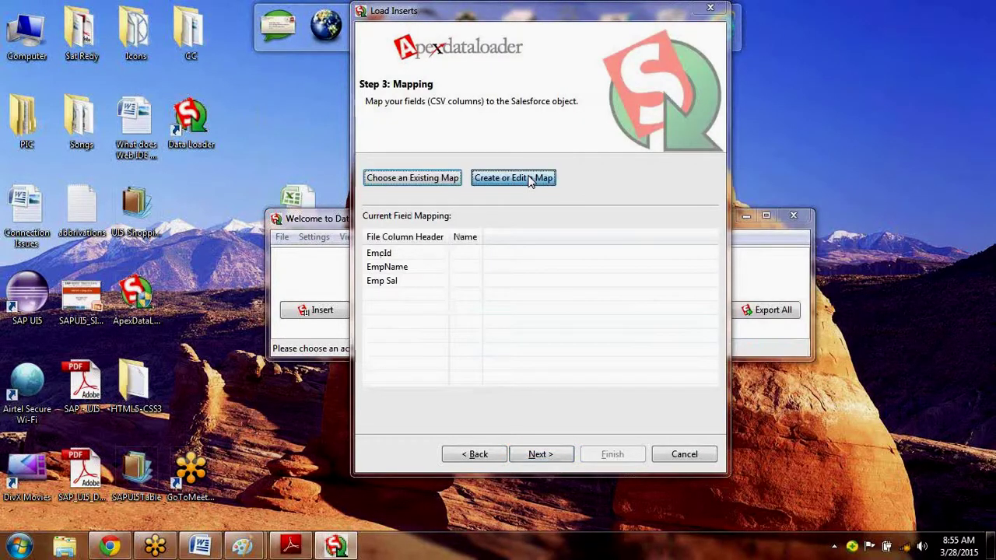
click(513, 178)
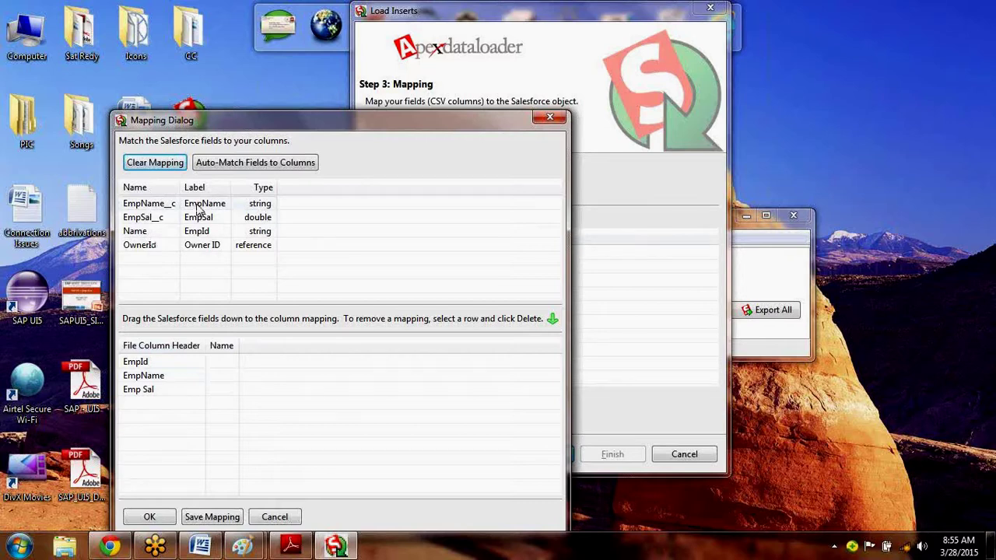
drag(199, 206, 224, 381)
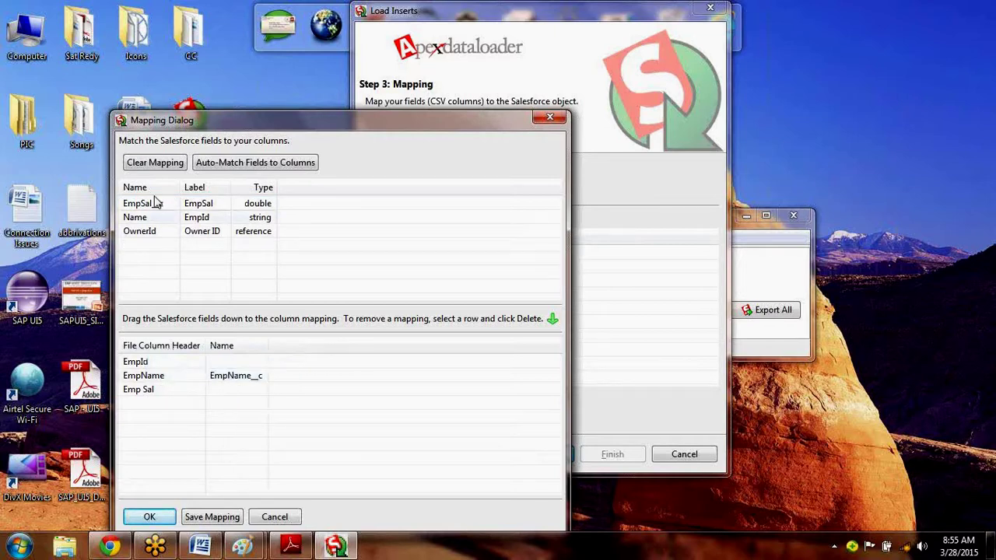
drag(156, 203, 243, 391)
drag(182, 206, 235, 362)
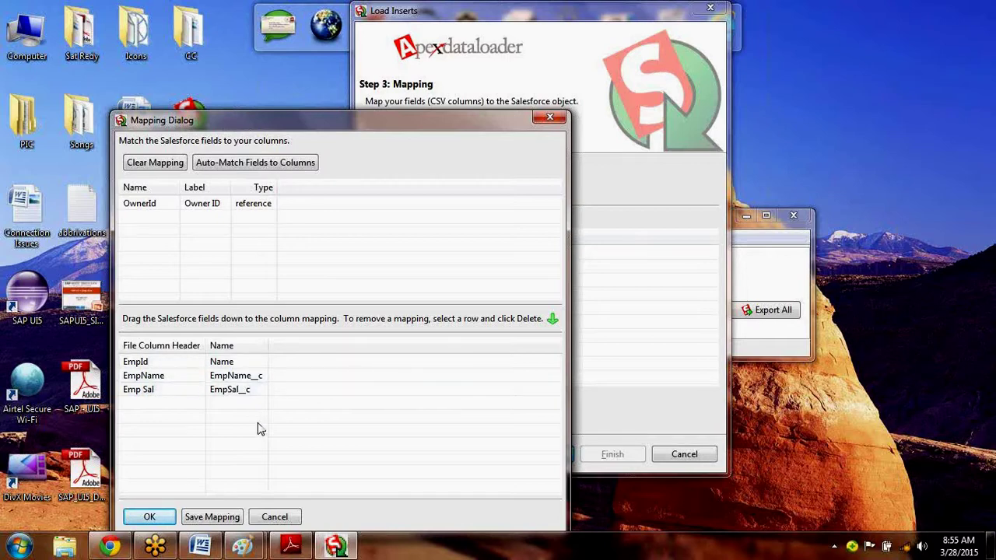
click(212, 518)
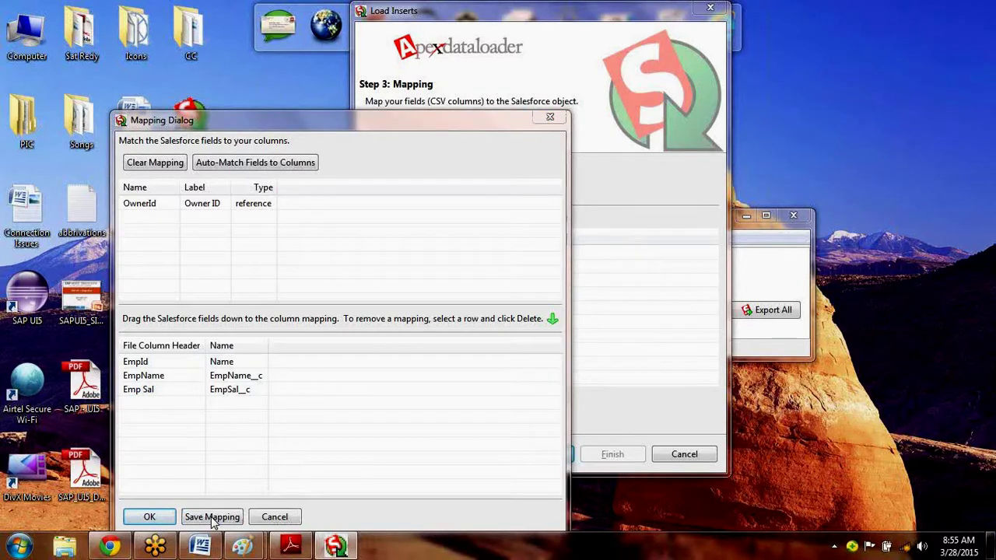
key(Escape)
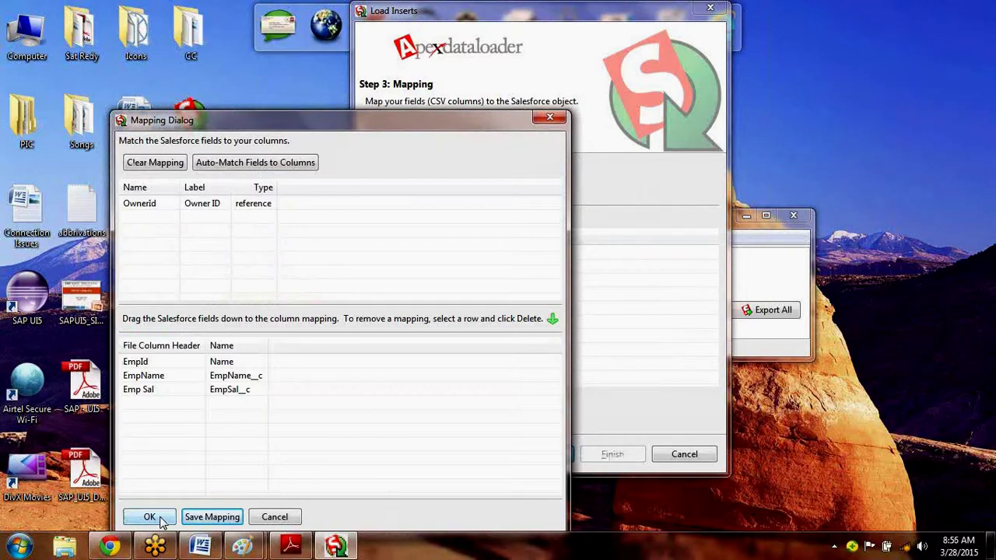
click(149, 517)
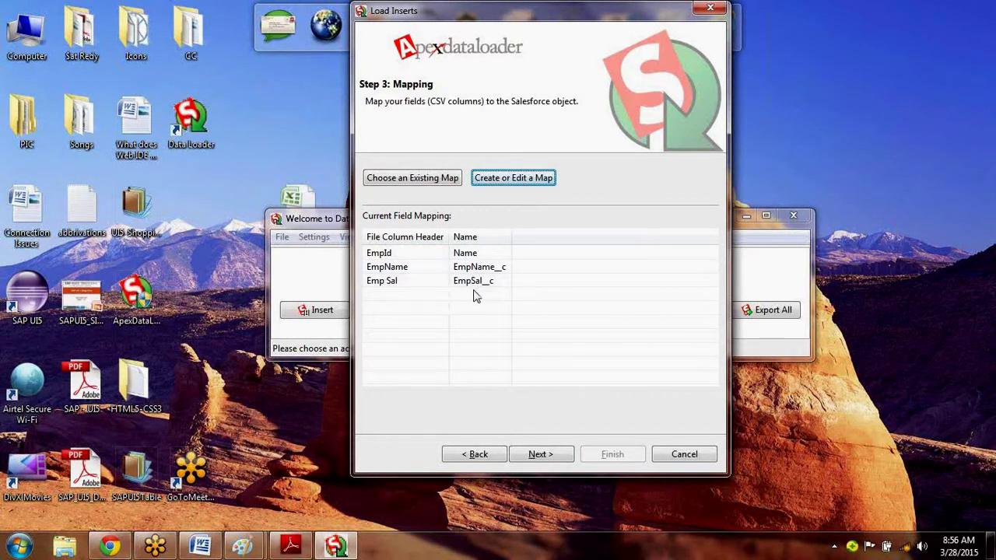
Advance to the output step and choose the OS (C:) drive as the output directory.
click(539, 456)
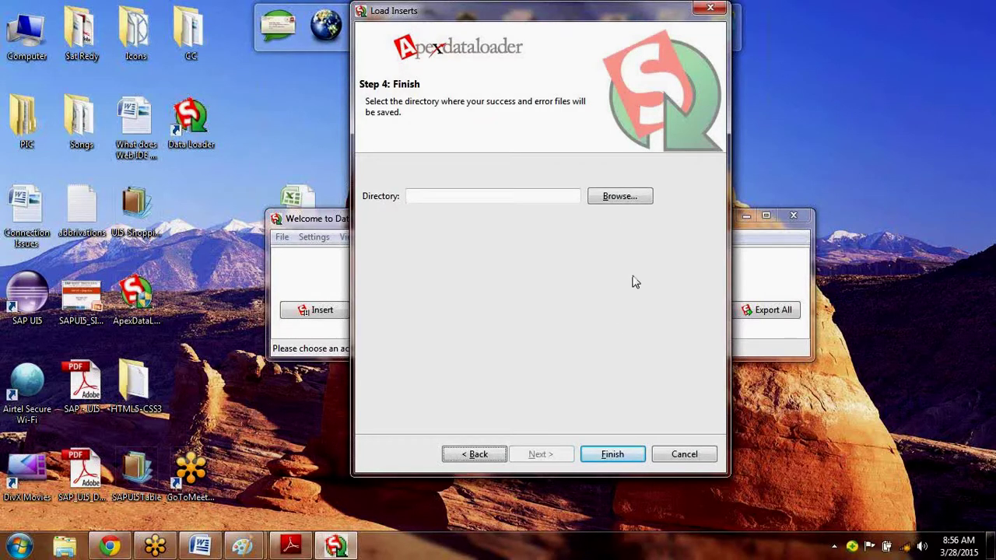
click(616, 457)
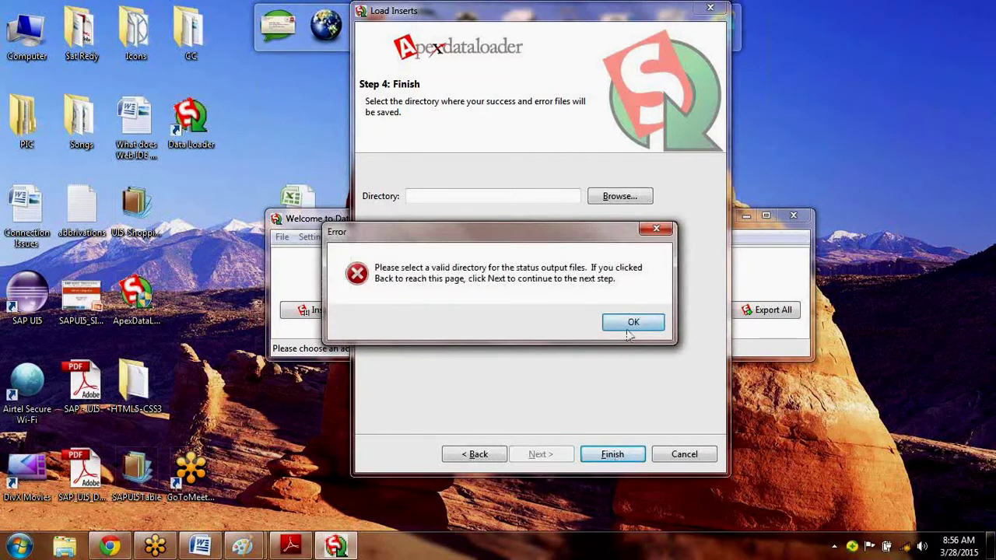
click(628, 330)
click(617, 198)
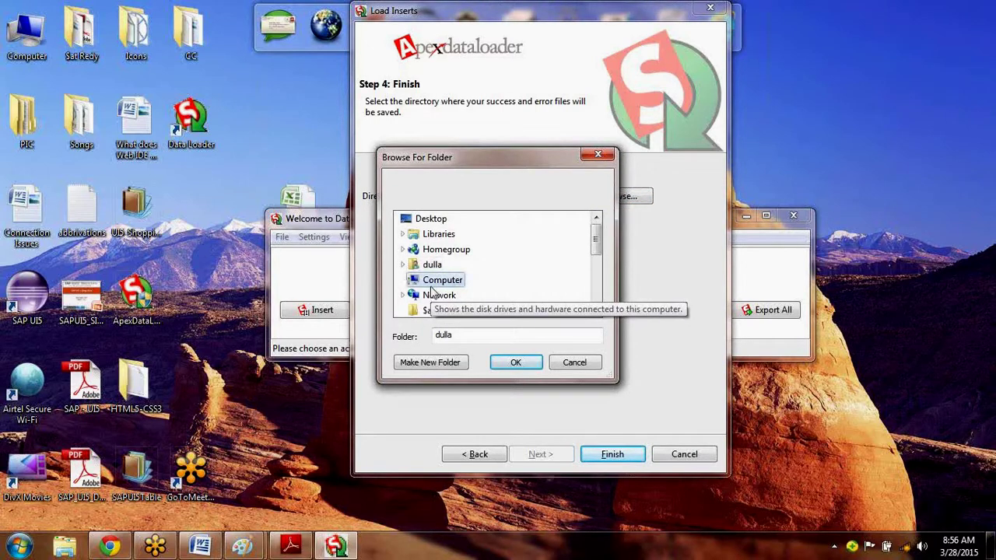
click(436, 281)
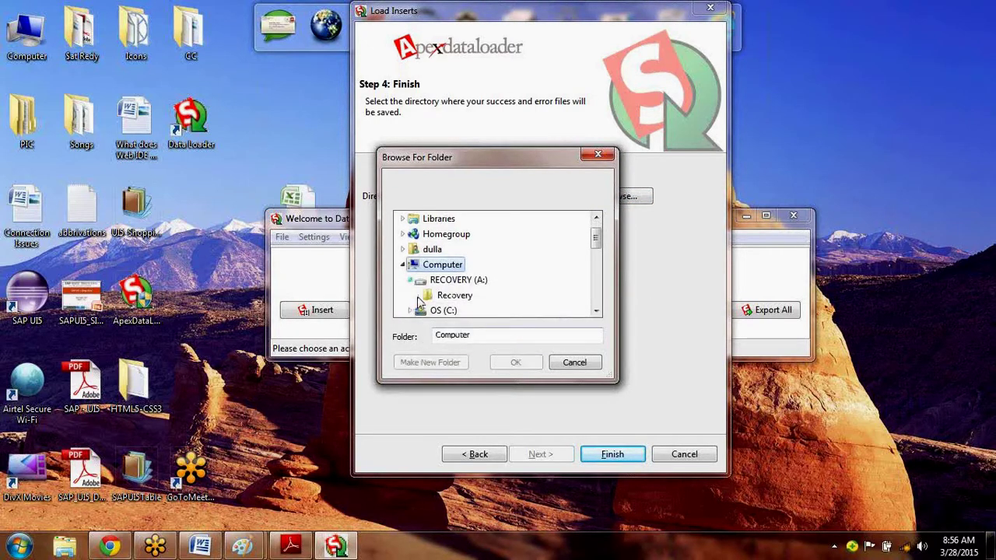
click(447, 280)
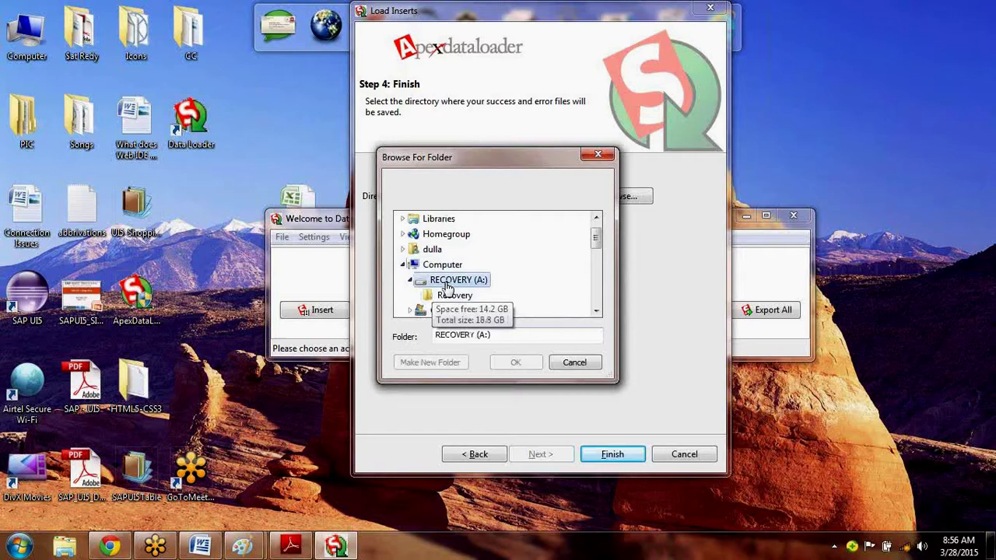
click(596, 311)
click(596, 311)
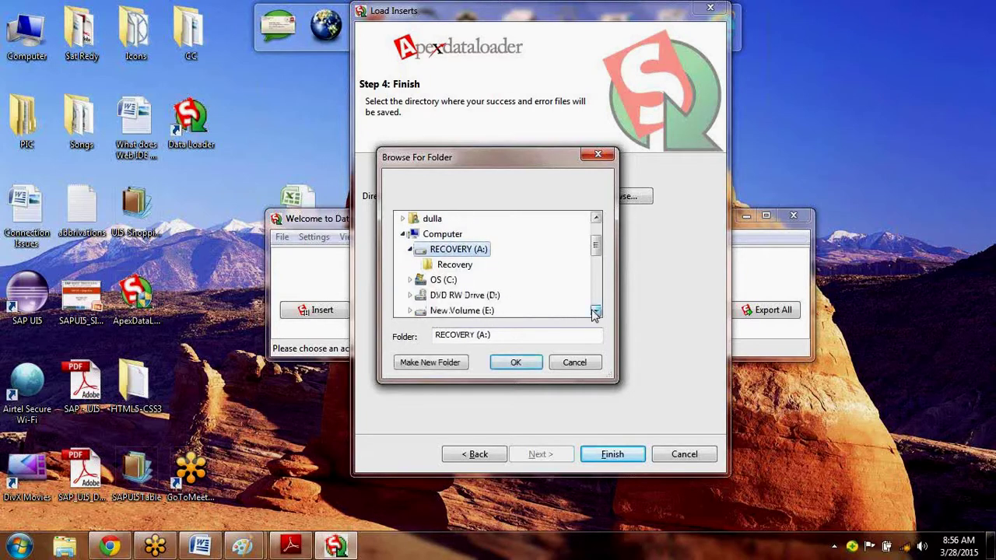
click(453, 280)
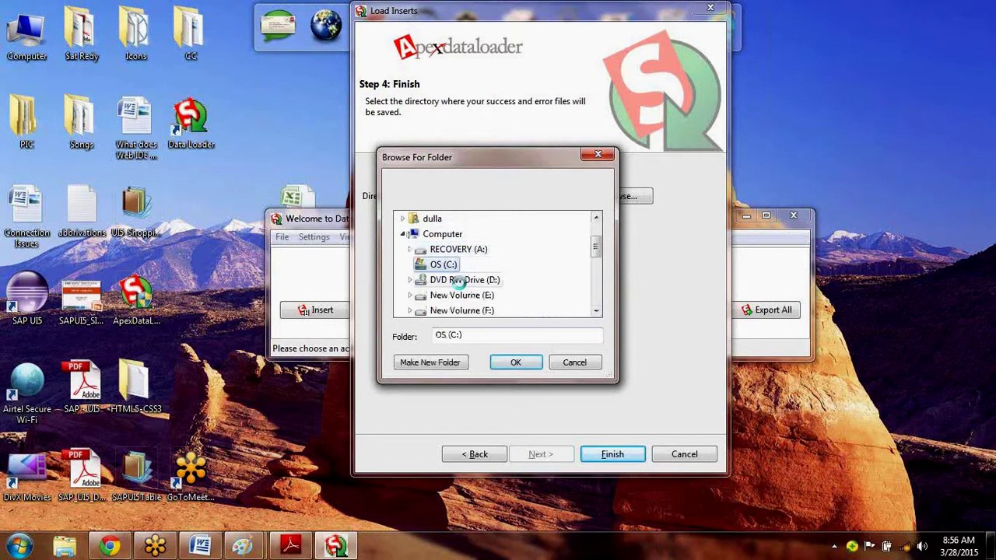
click(514, 362)
Attempt the insert, dismiss the file errors, and retype the output path as 'sss'.
click(604, 454)
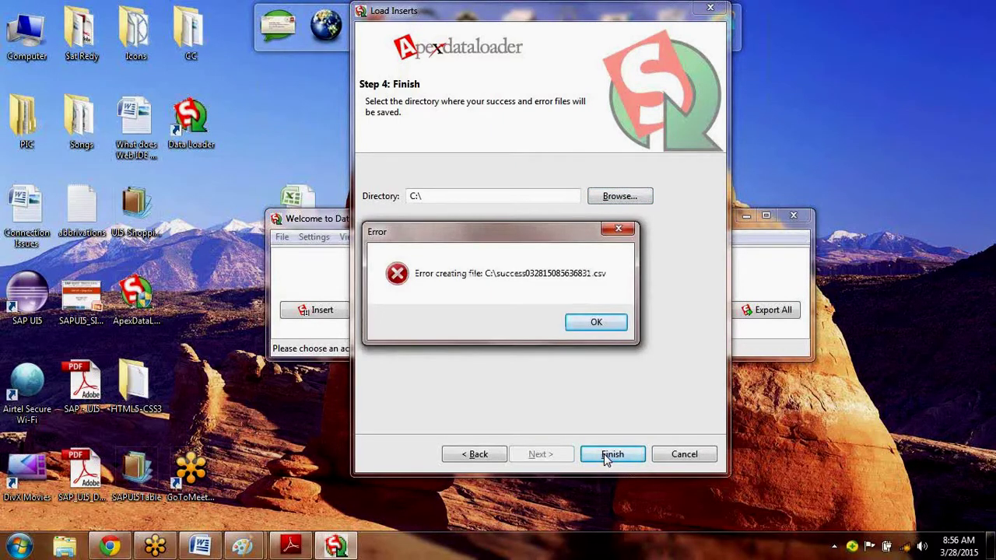
click(596, 324)
click(432, 195)
text(s)
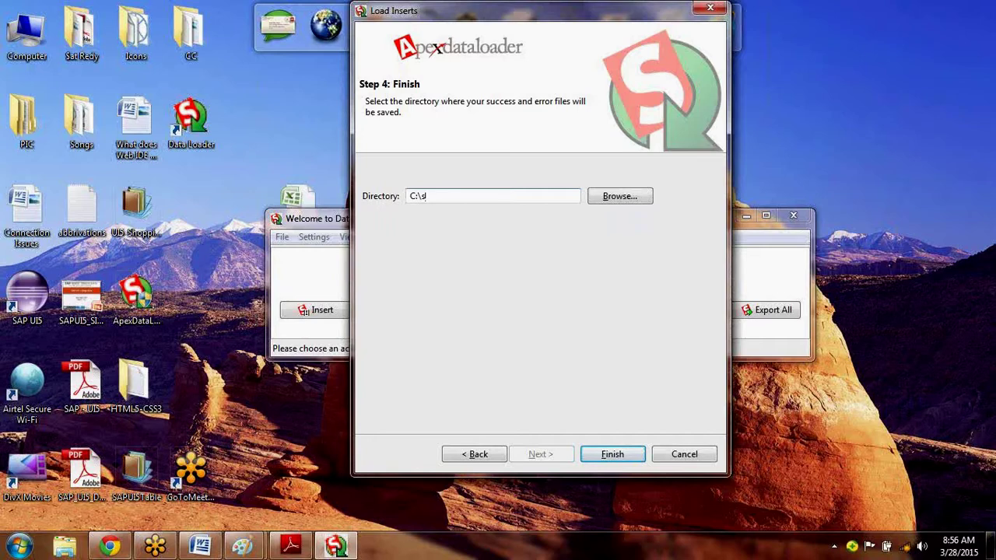
text(ss)
click(597, 458)
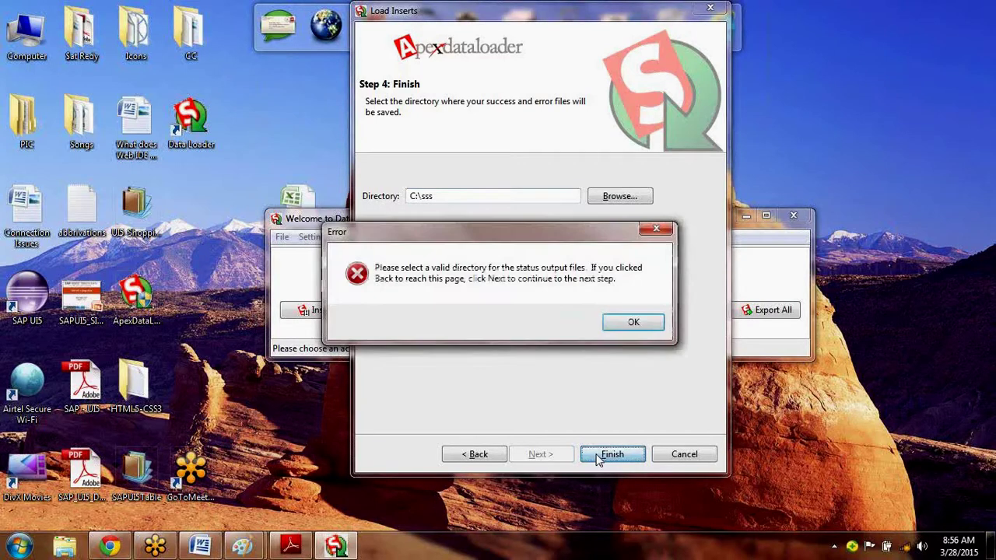
click(630, 324)
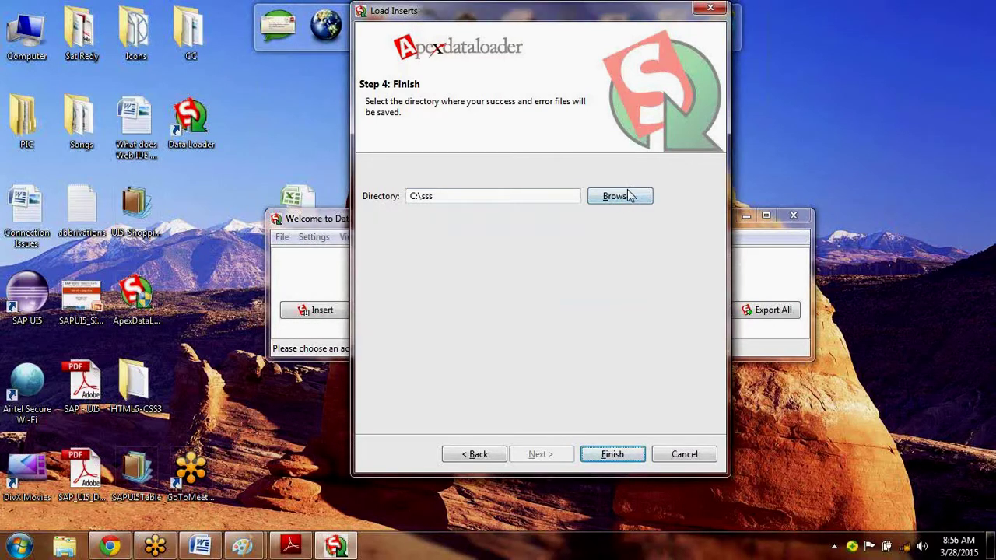
Set the Desktop's CC folder as the output directory and finish the wizard.
click(630, 197)
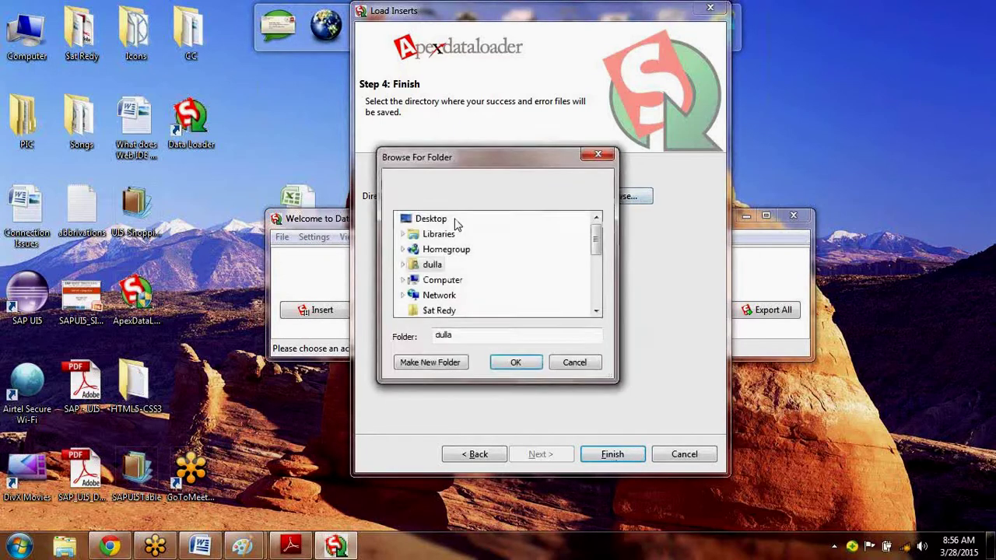
click(451, 221)
scroll(605, 300, down, 2)
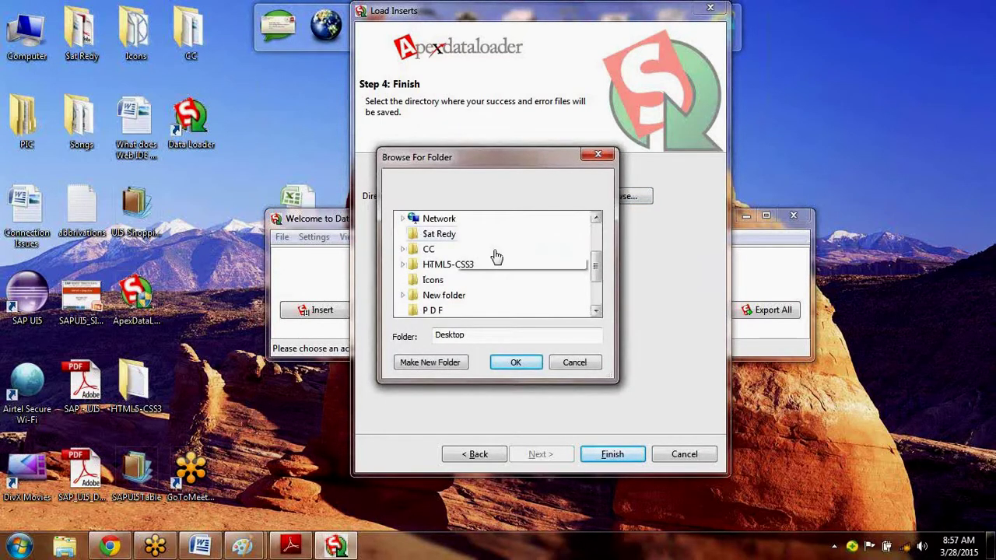
click(430, 249)
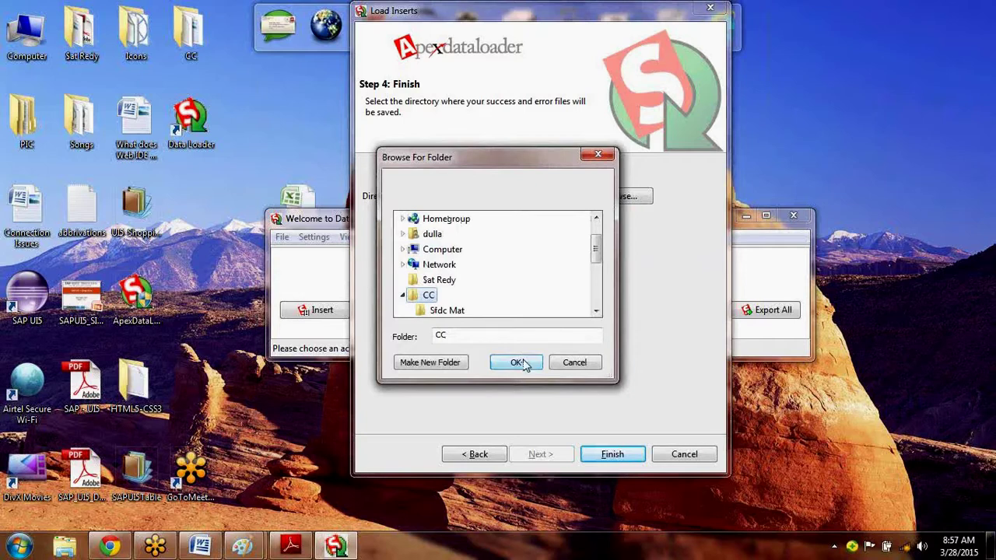
click(518, 362)
click(610, 454)
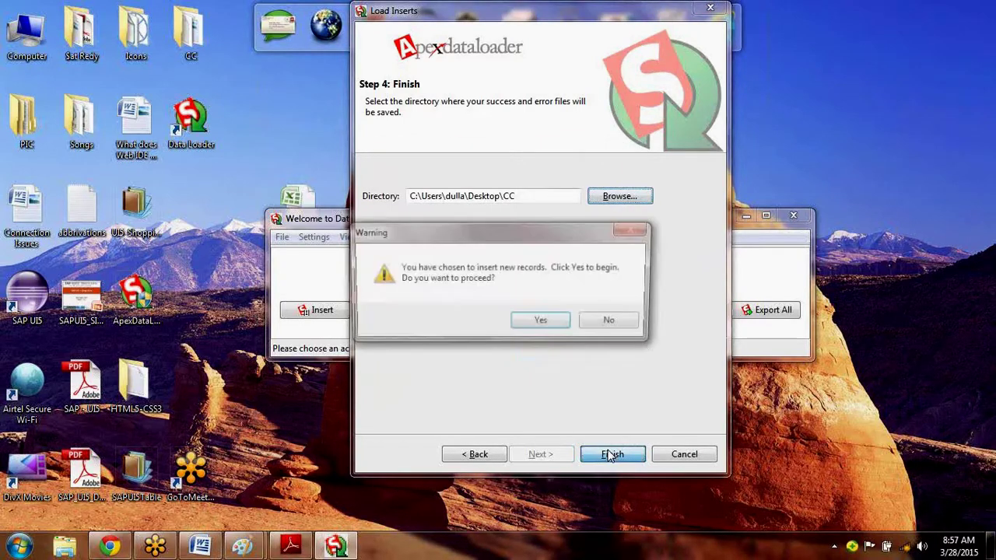
Confirm inserting the 4 records, review the successes and empty errors, then close the results.
click(537, 321)
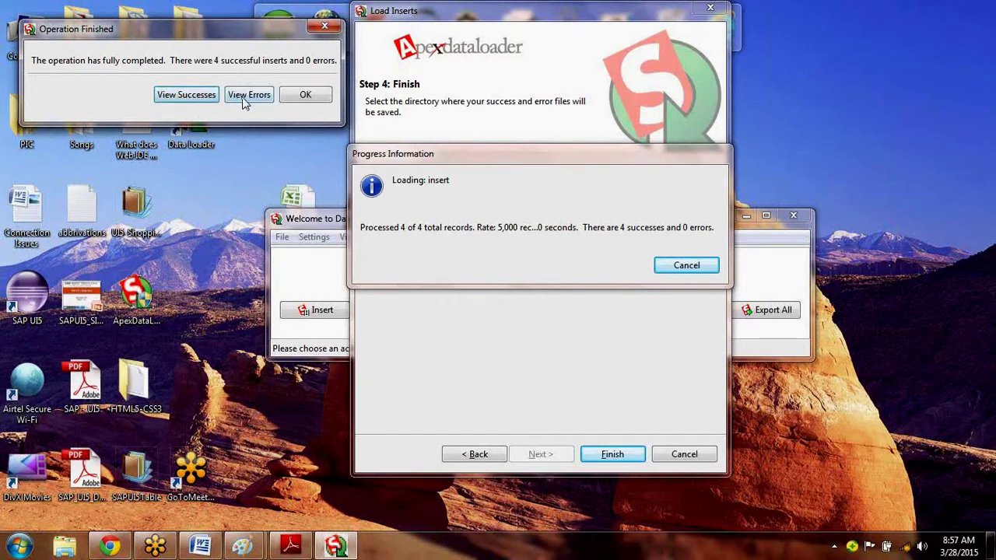
click(187, 95)
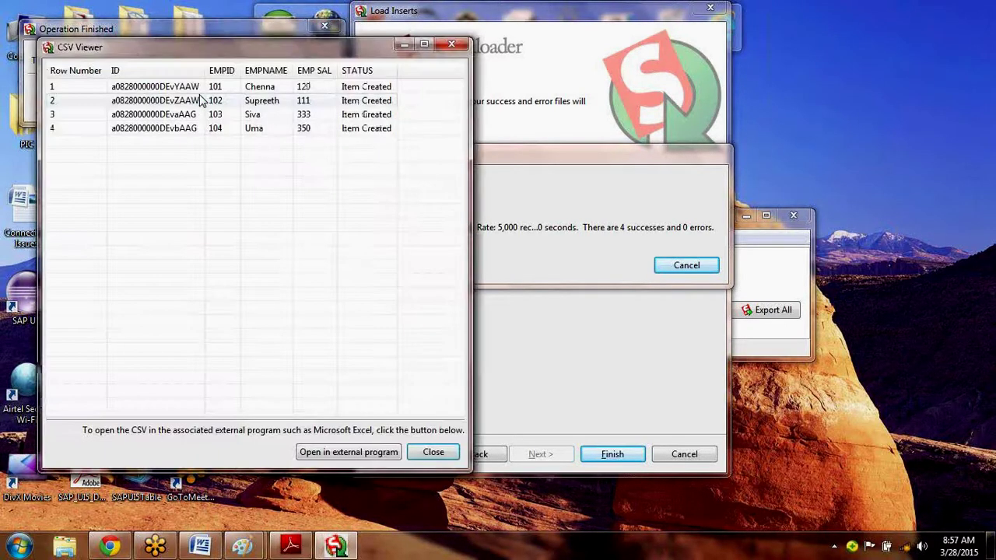
click(451, 49)
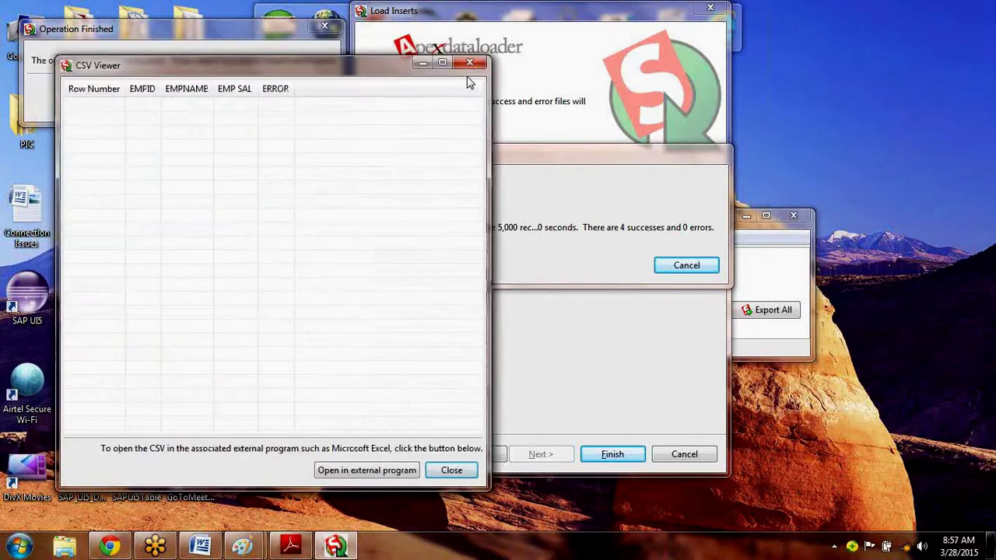
click(469, 62)
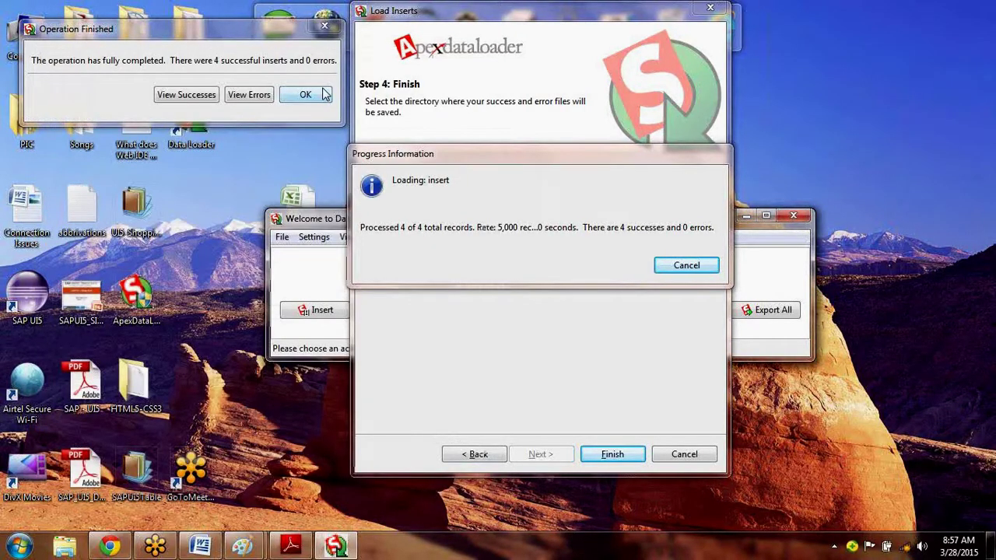
click(324, 94)
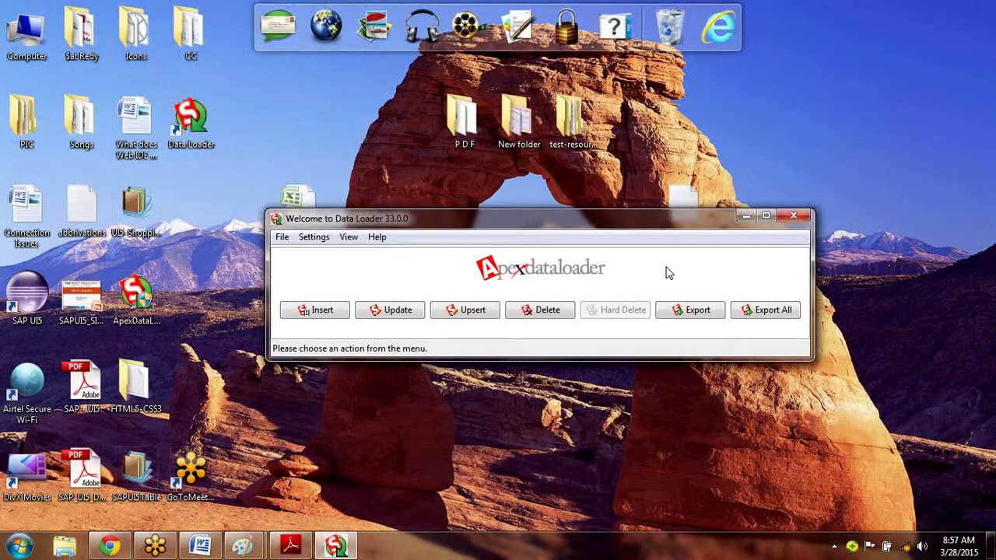
Close Data Loader and list all ChennaEmp records in Salesforce with the View All option.
click(793, 217)
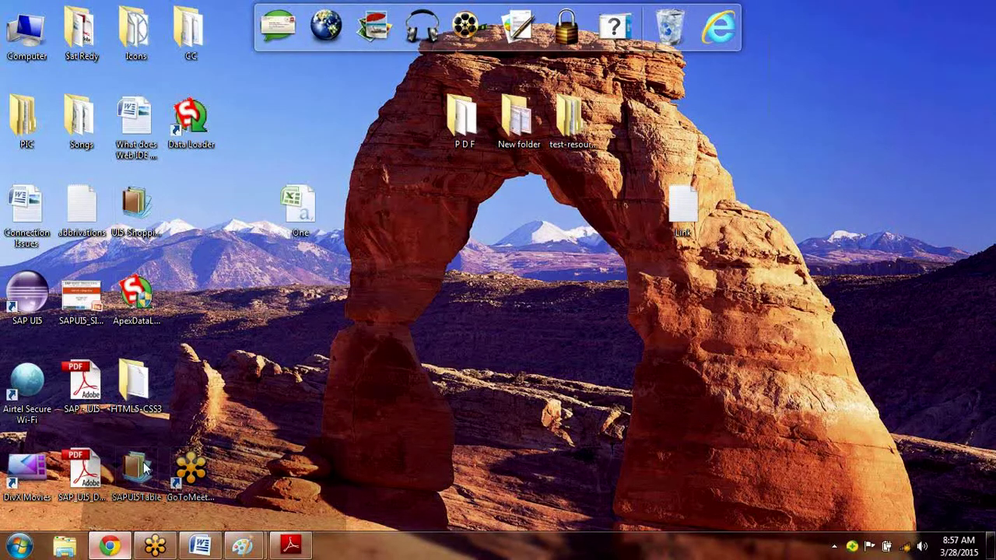
click(111, 546)
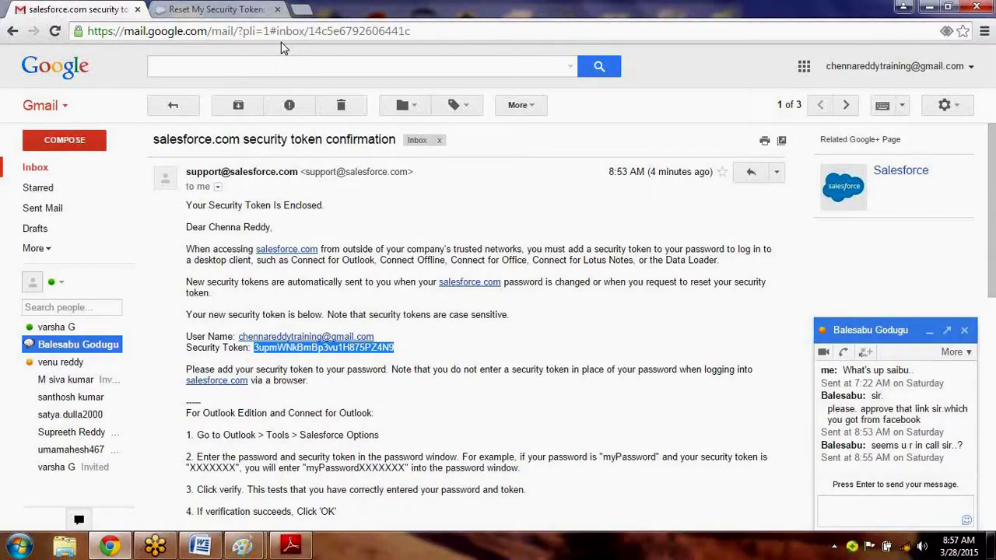
click(216, 10)
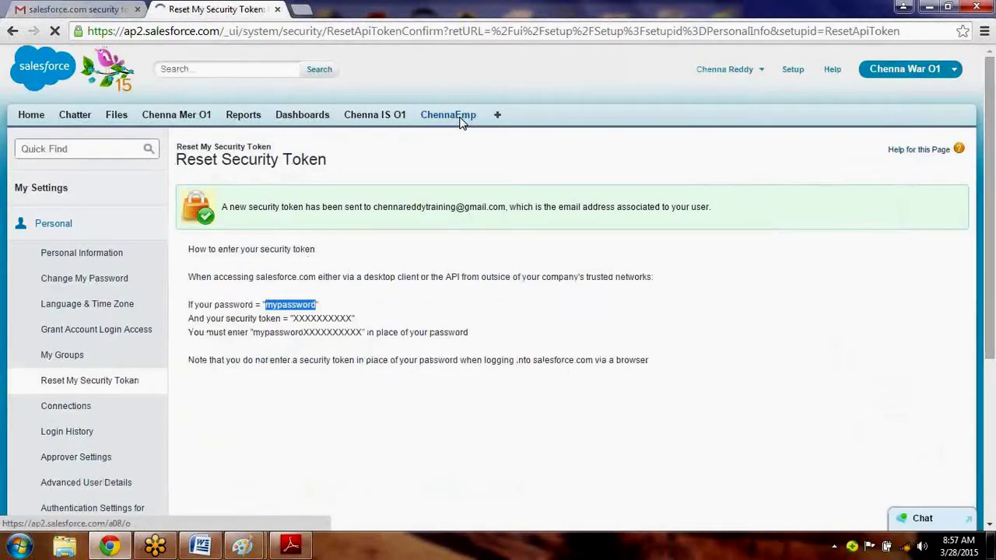
click(462, 122)
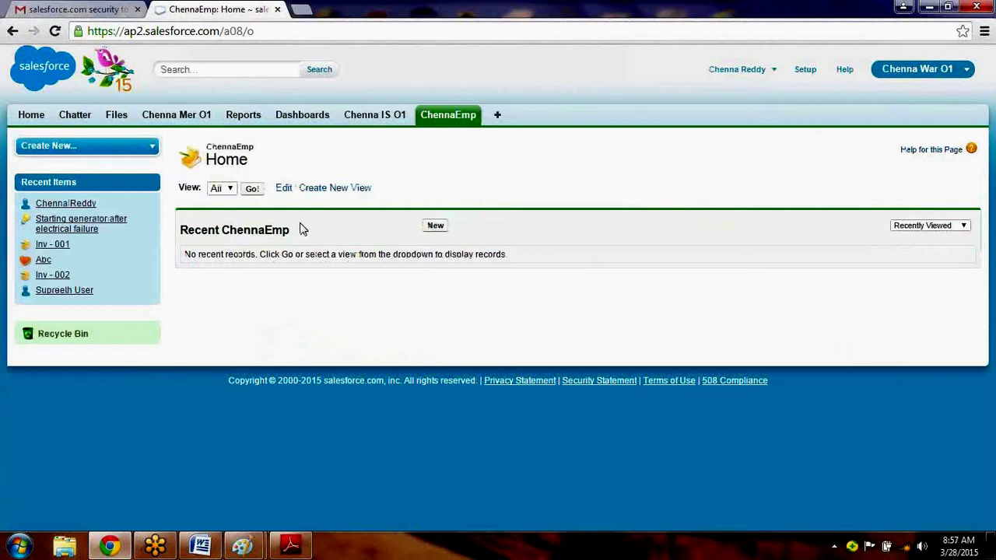
click(255, 190)
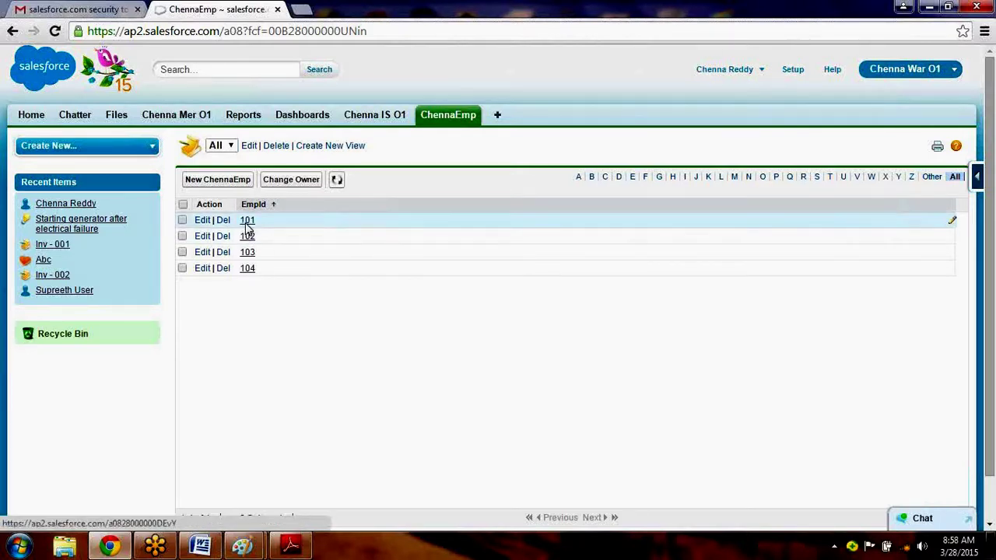
Open ChennaEmp record 101 from the list view.
click(246, 221)
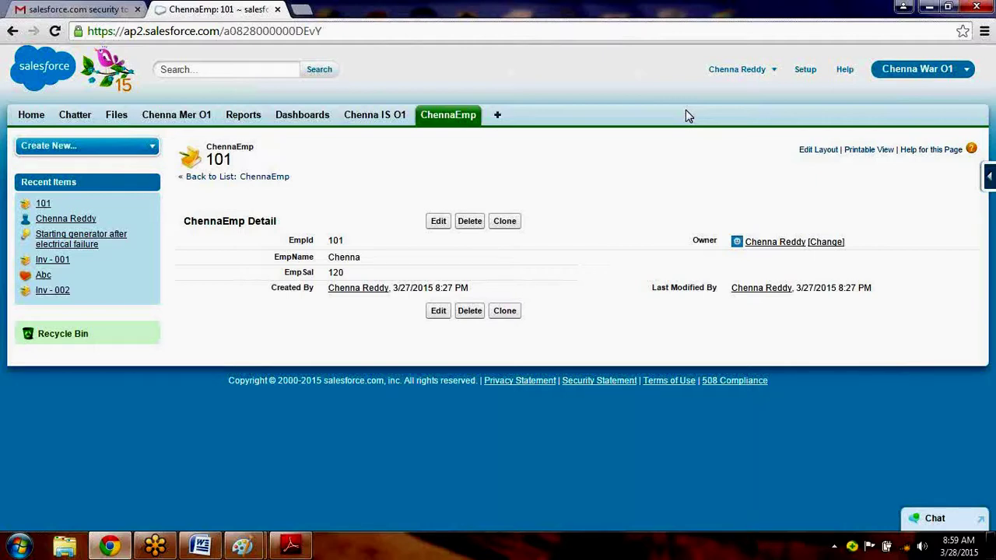
Go to Setup, then My Settings > Personal > Personal Information.
click(805, 71)
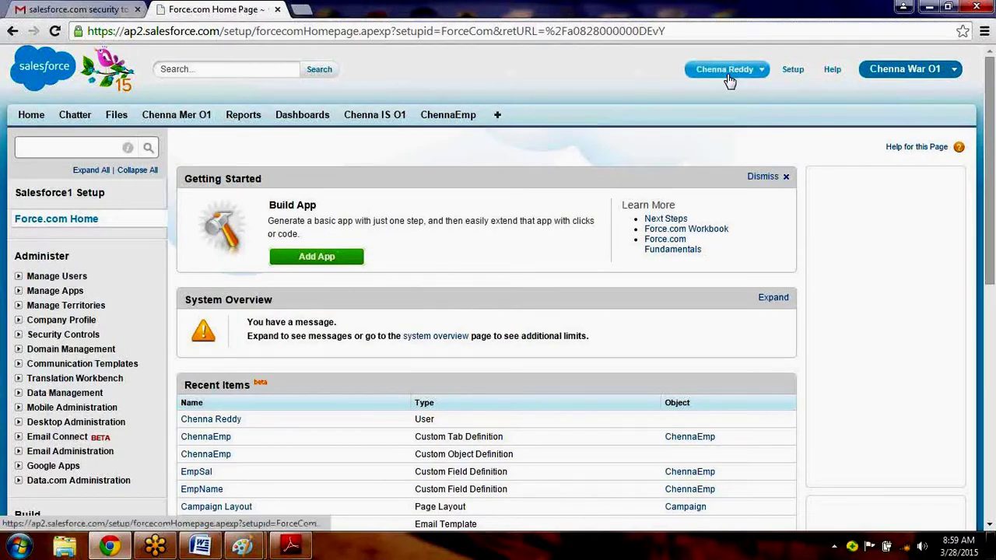
click(727, 73)
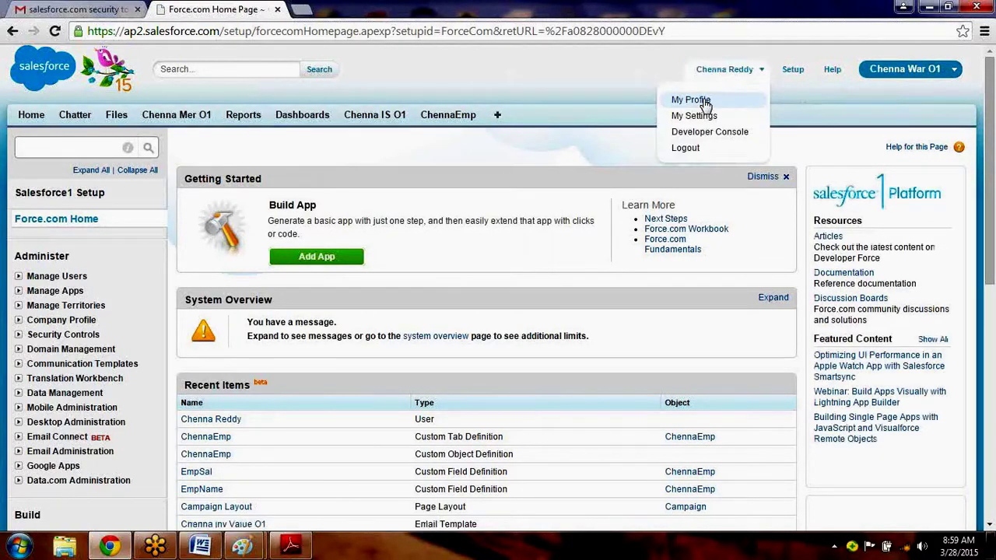
click(720, 116)
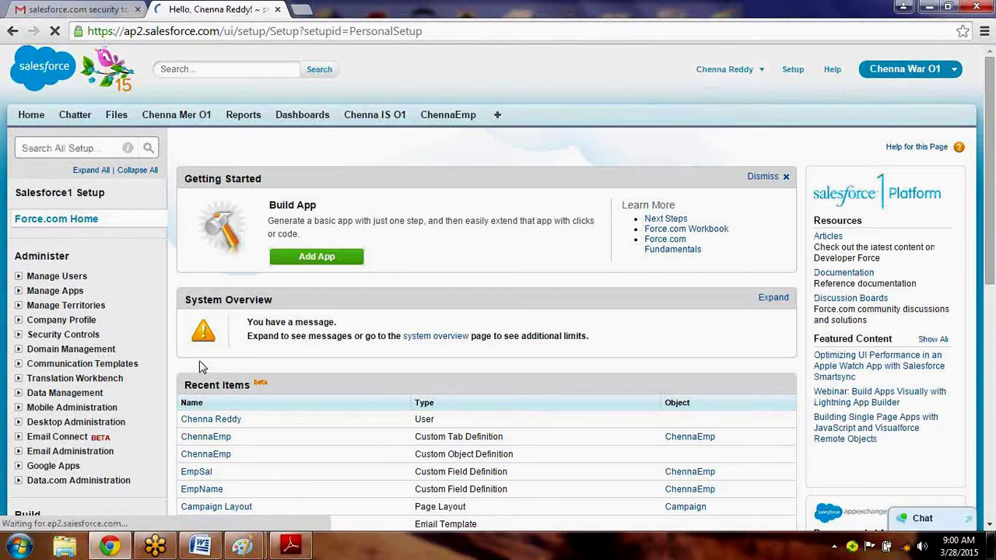
click(64, 226)
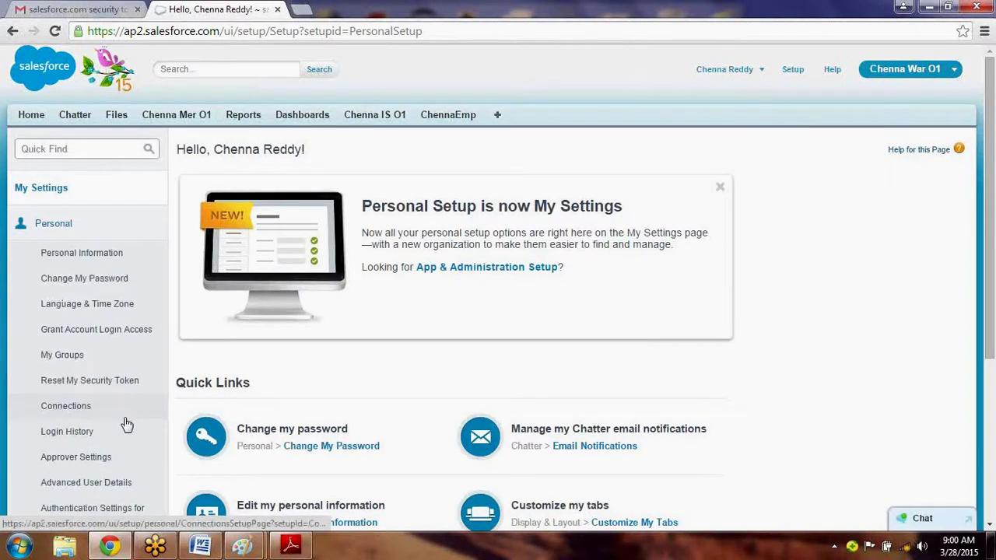
scroll(127, 424, down, 1)
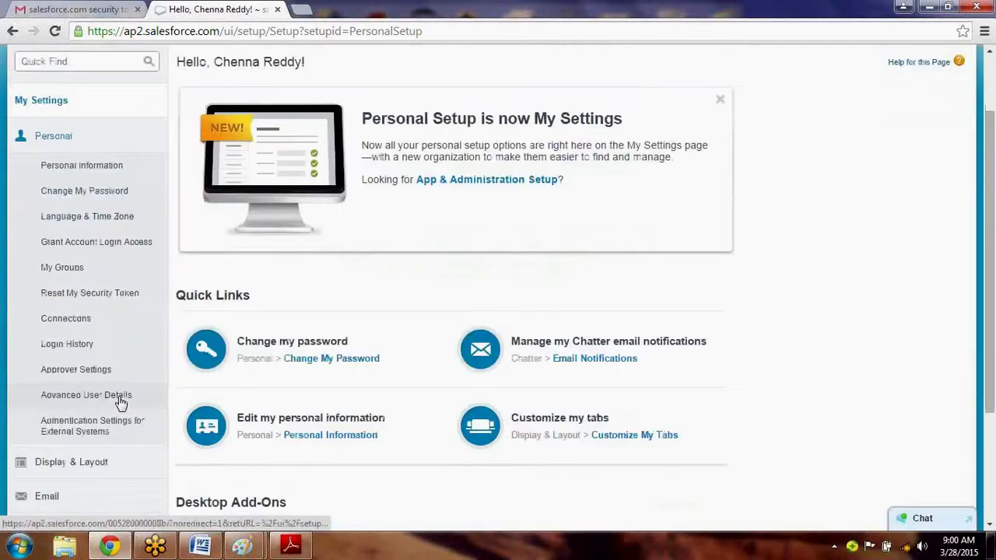
click(88, 168)
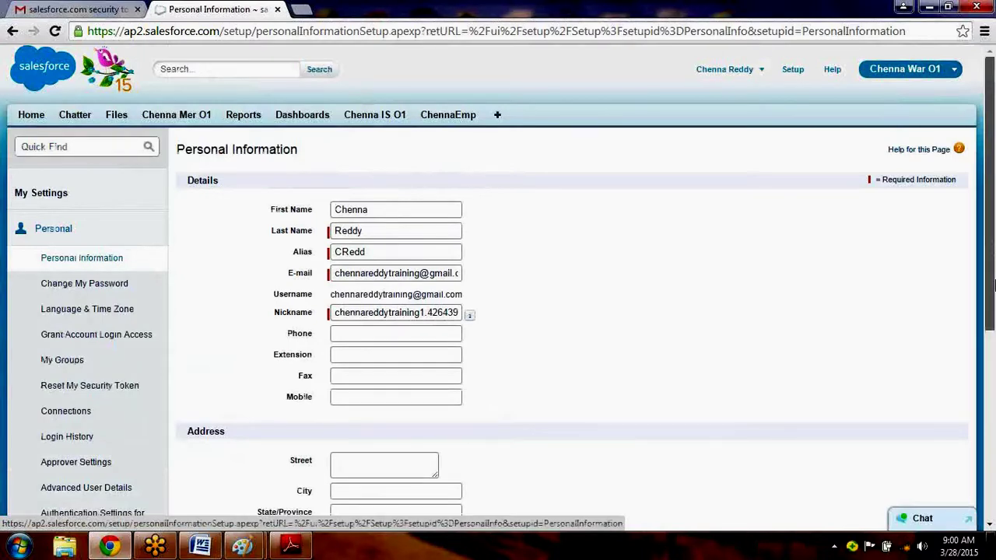
Go to Reset My Security Token in the My Settings navigation.
drag(993, 287, 993, 324)
click(121, 293)
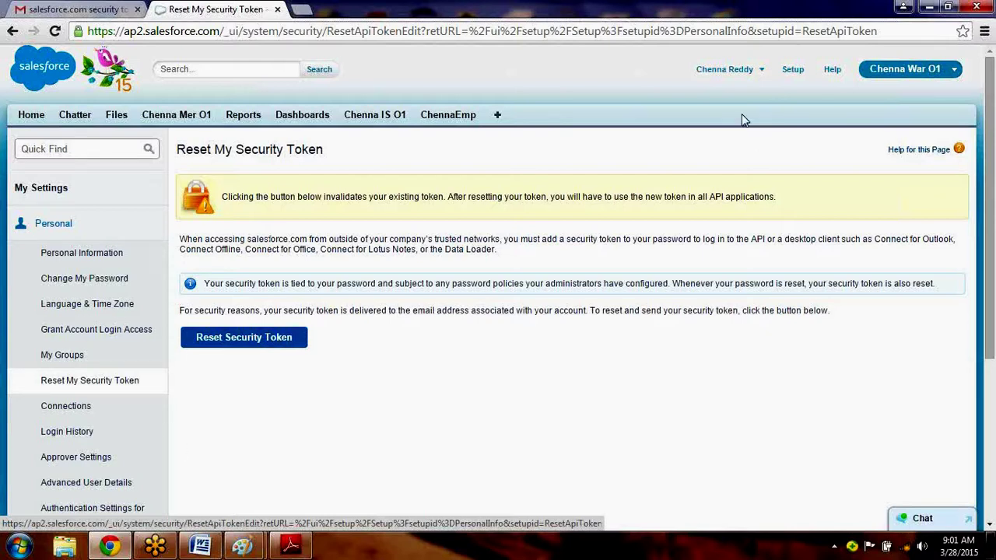
Log out of Salesforce, close the login tab, and delete the security token email in Gmail.
click(722, 70)
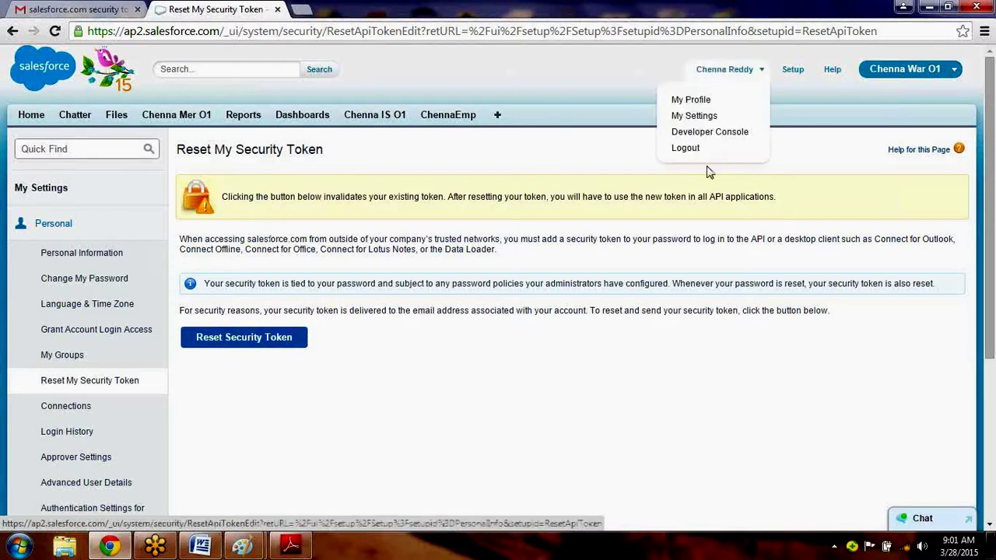
click(685, 148)
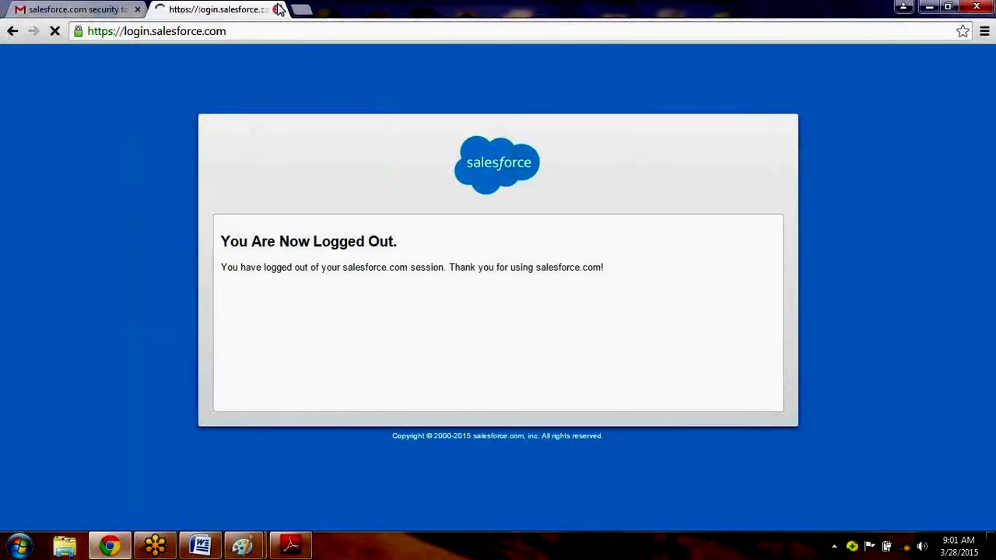
click(275, 8)
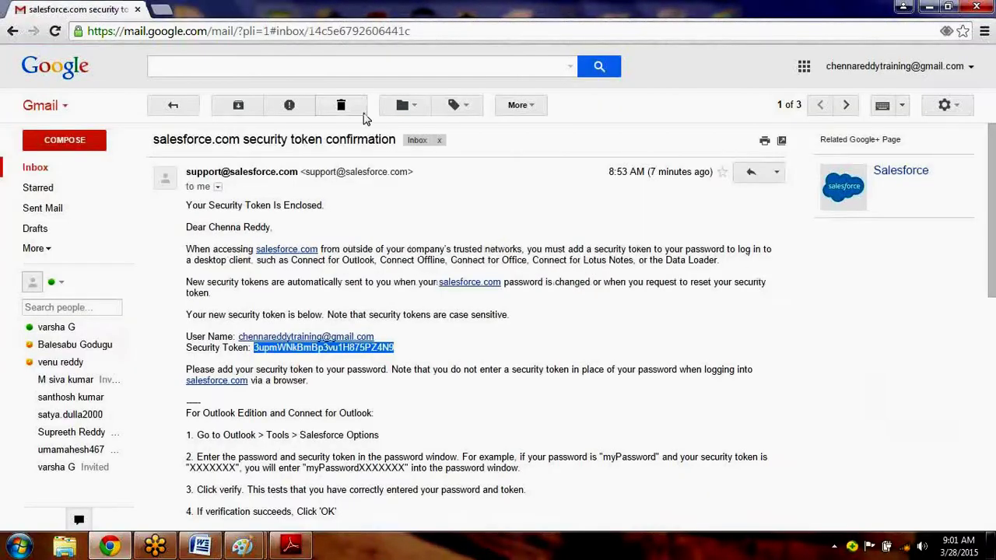
click(362, 114)
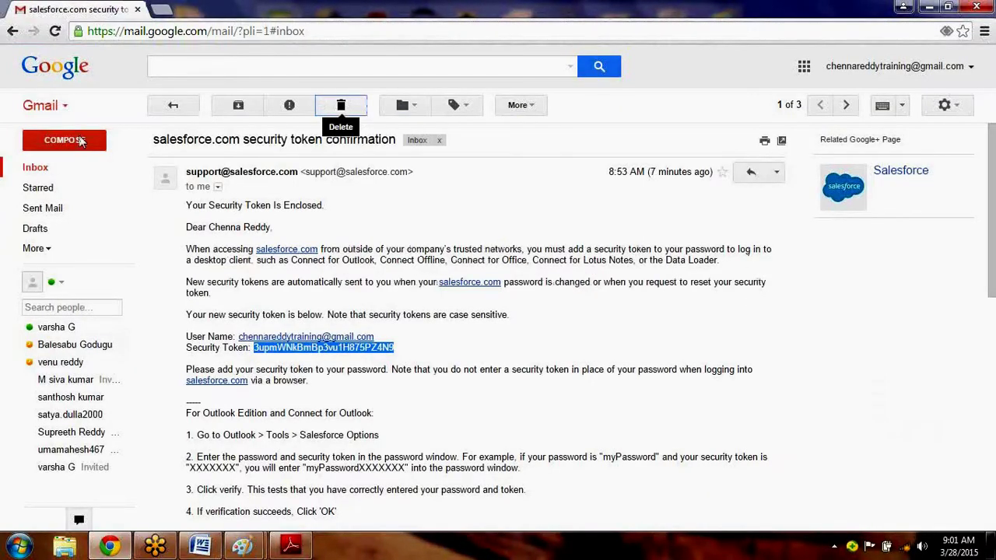